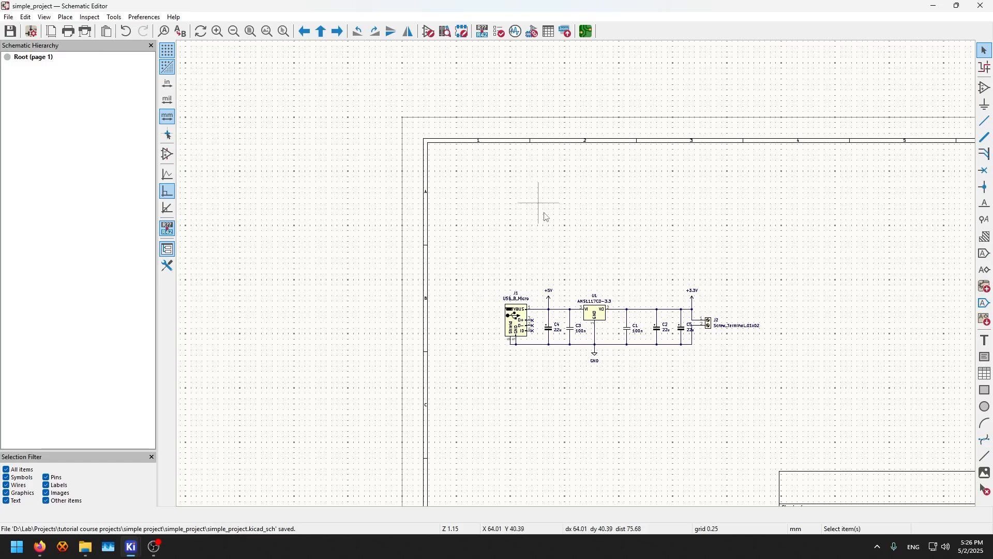
Step: Switch to the KiCad project manager and open the schematic file simple_project.kicad_sch
scroll(535, 204, down, 2)
scroll(506, 156, up, 2)
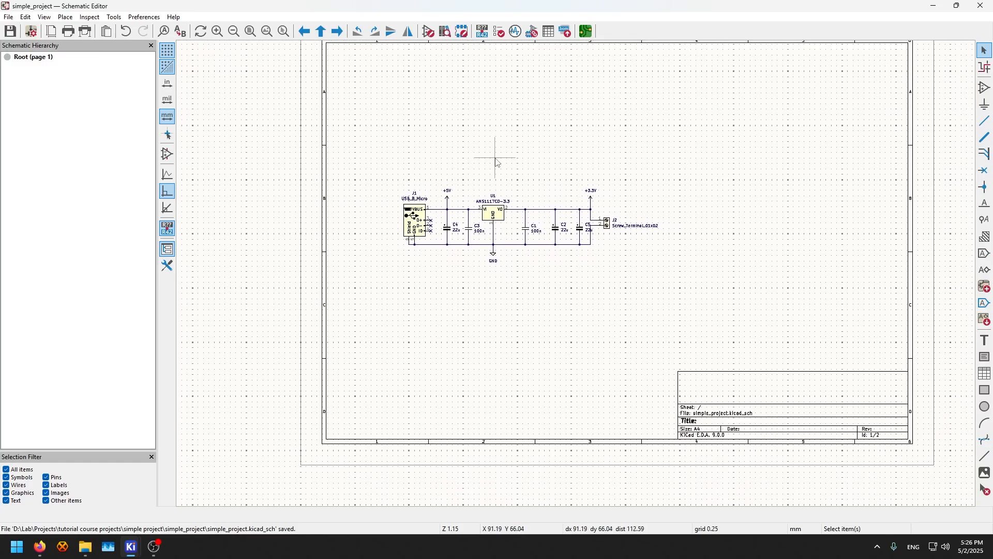
scroll(497, 160, up, 3)
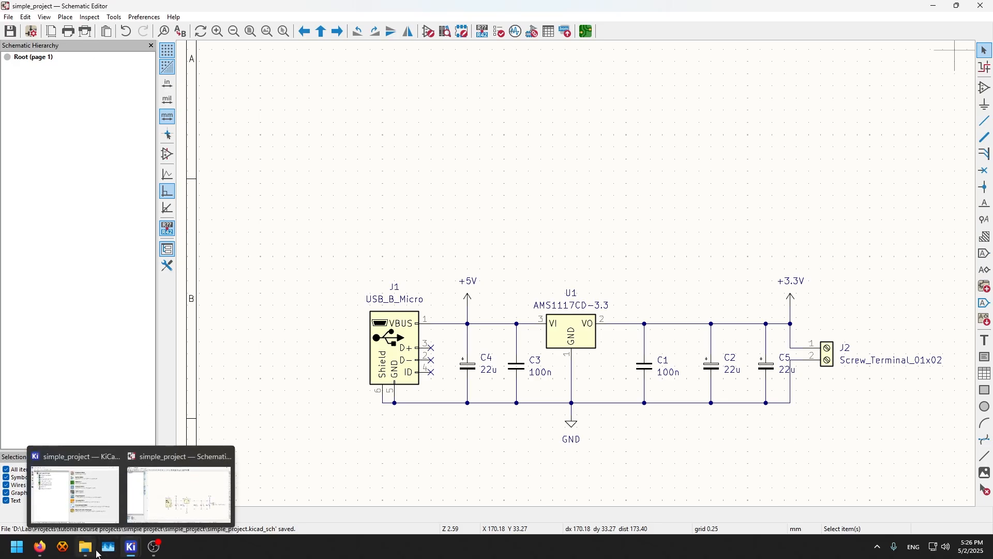
mouse_move(130, 547)
click(75, 502)
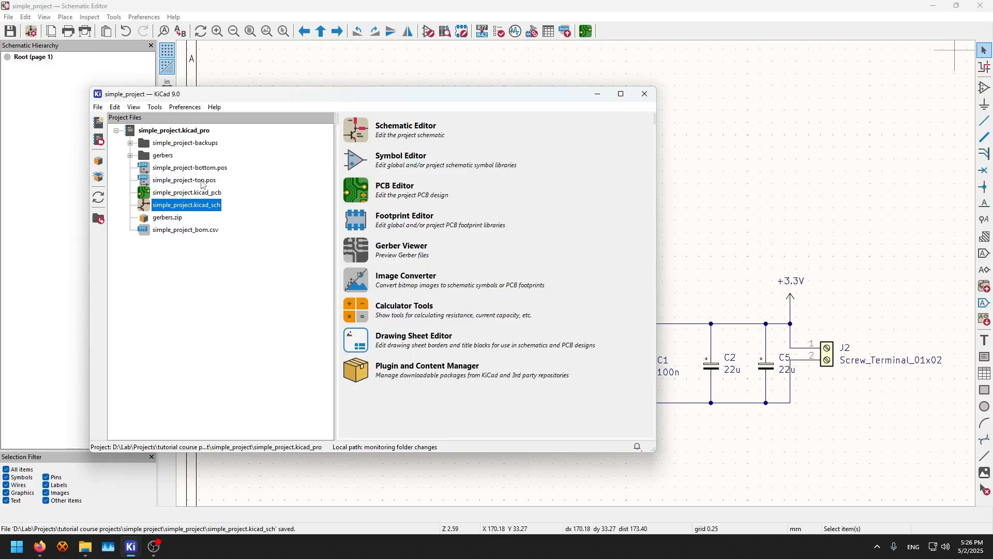
double_click(173, 209)
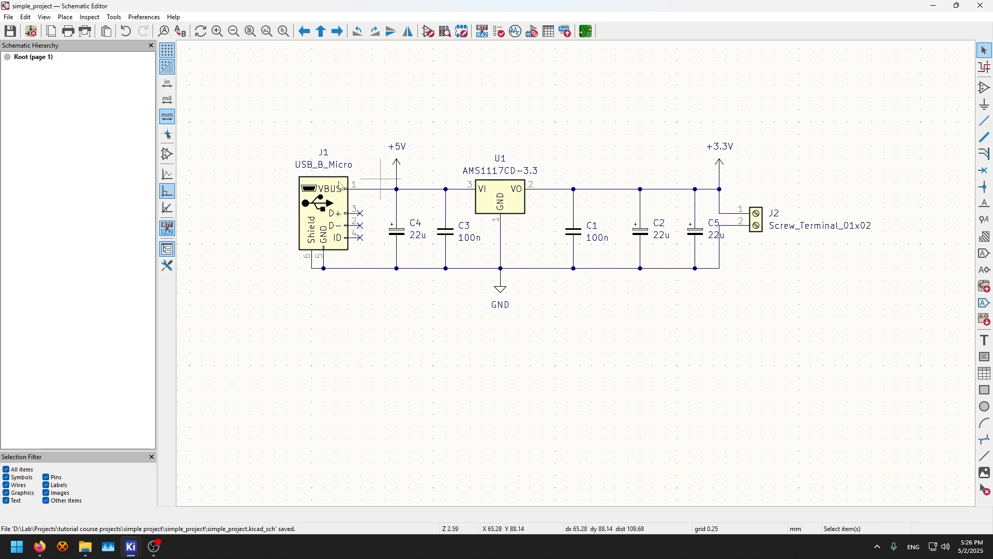
middle_drag(640, 342, 656, 379)
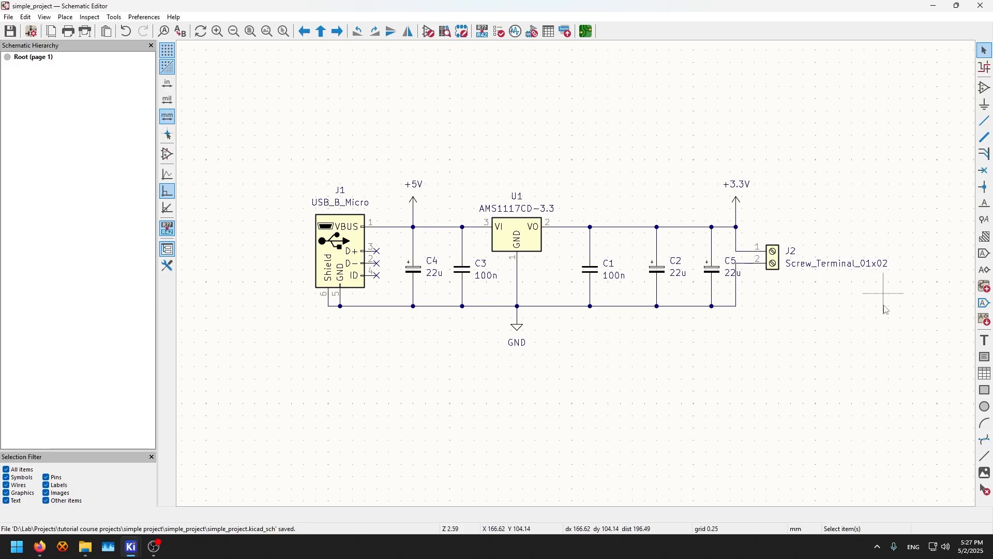
scroll(580, 279, down, 4)
scroll(579, 277, up, 4)
scroll(577, 274, down, 2)
scroll(576, 274, up, 2)
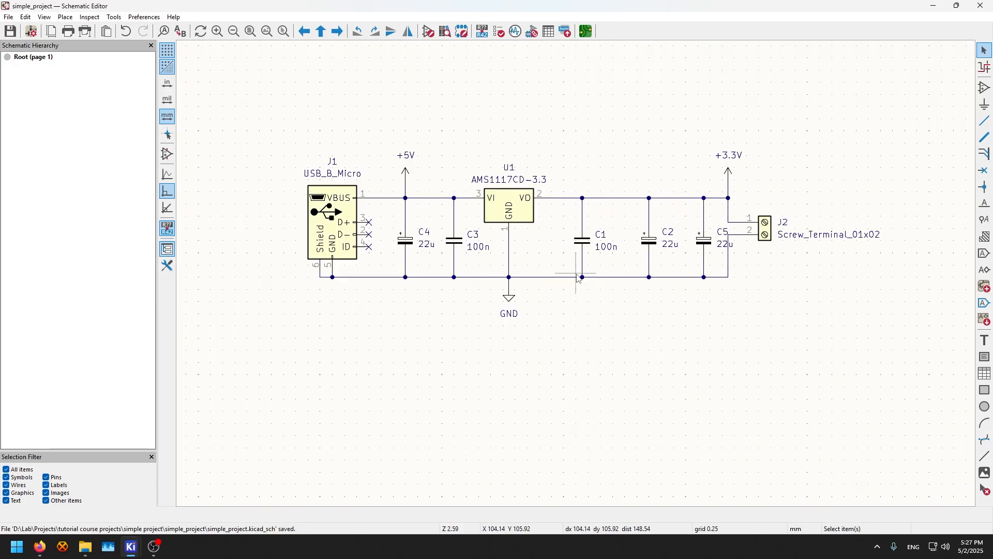
scroll(577, 274, up, 2)
scroll(577, 274, down, 2)
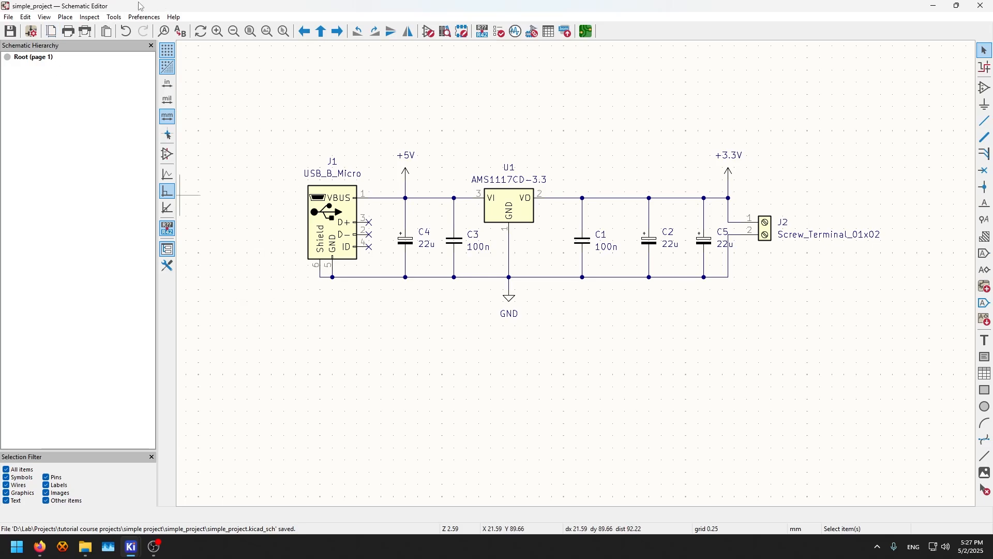
Step: Open Schematic Setup and review its formatting, field name template and BOM preset settings
click(30, 32)
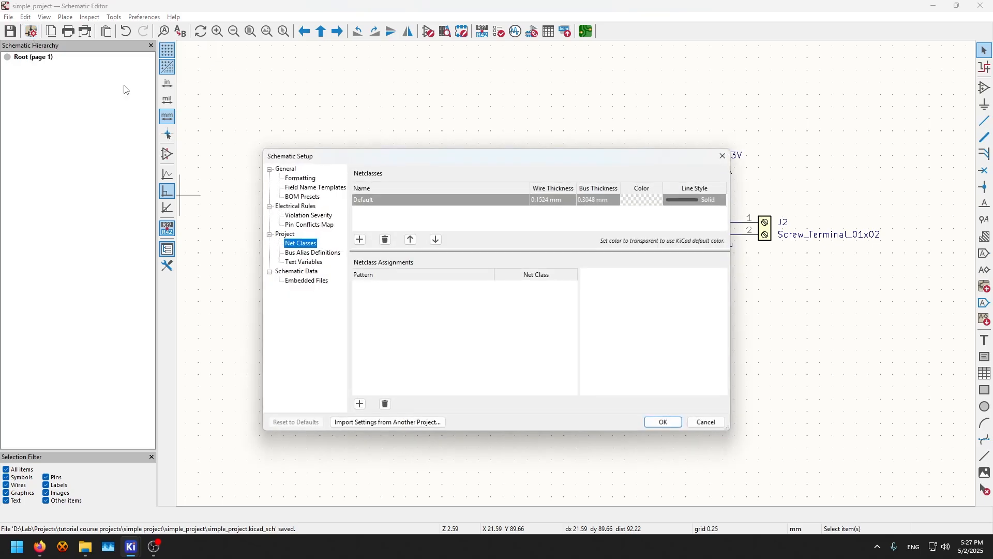
click(295, 178)
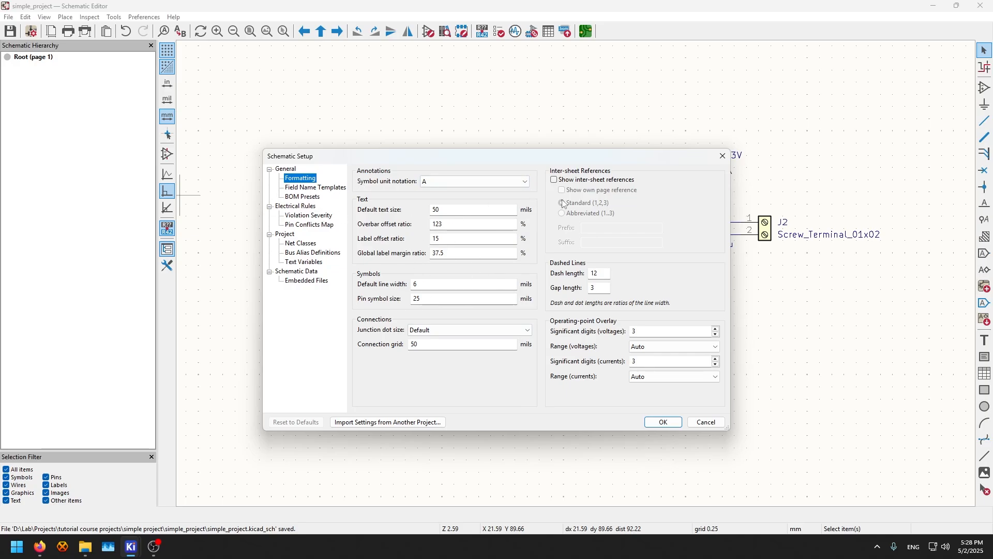
click(327, 188)
click(311, 197)
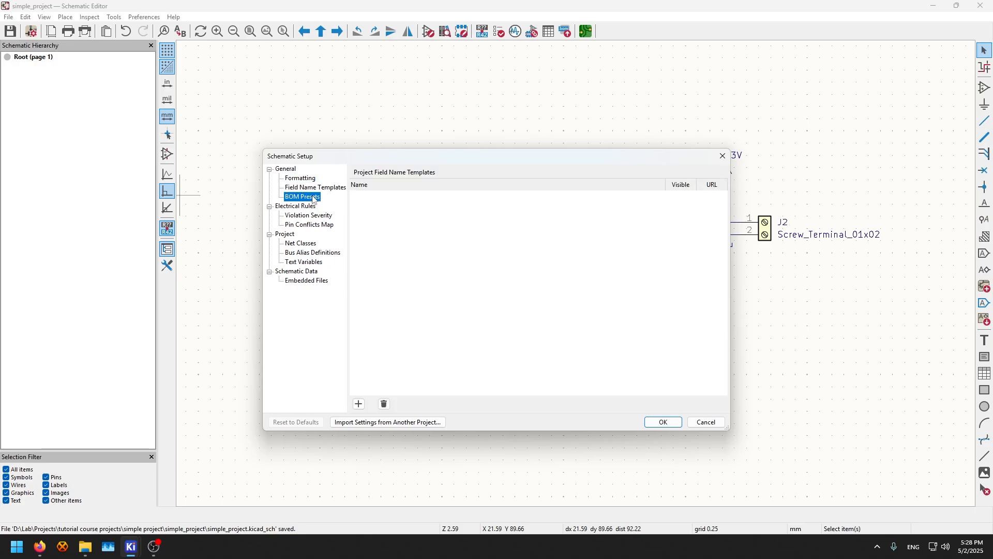
Step: Examine the electrical rules' violation severities for connections, conflicts and miscellaneous checks, along with the pin conflicts map
click(313, 216)
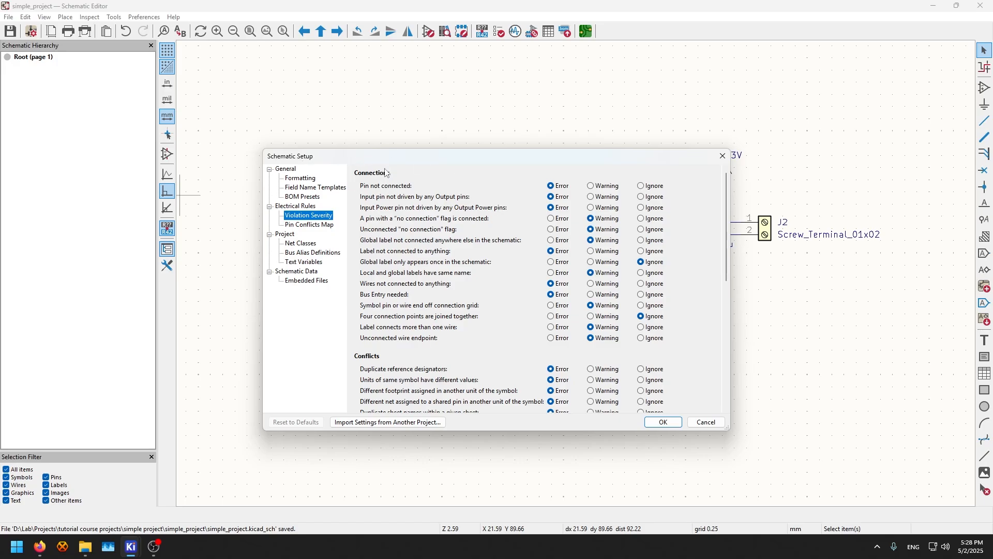
scroll(442, 238, down, 10)
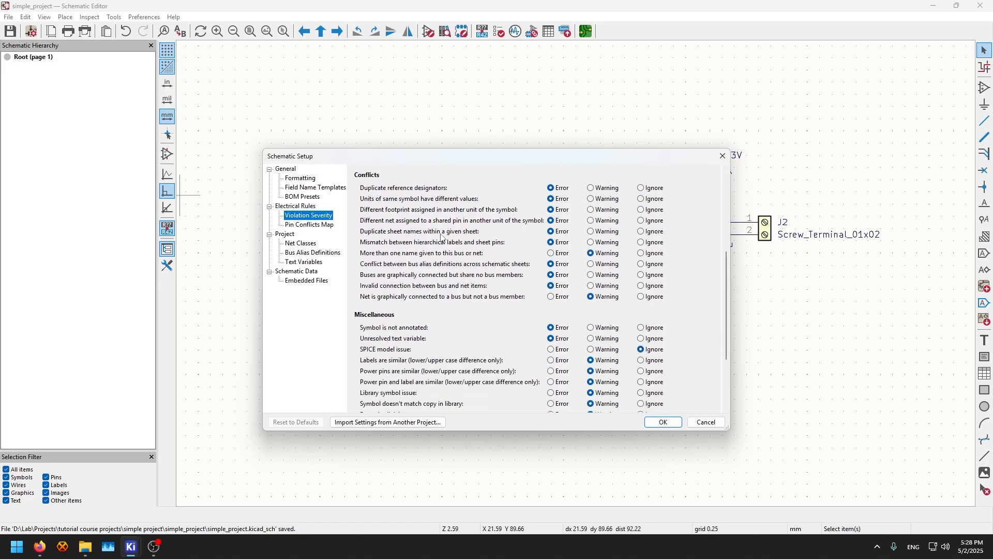
scroll(441, 238, down, 3)
scroll(441, 238, up, 12)
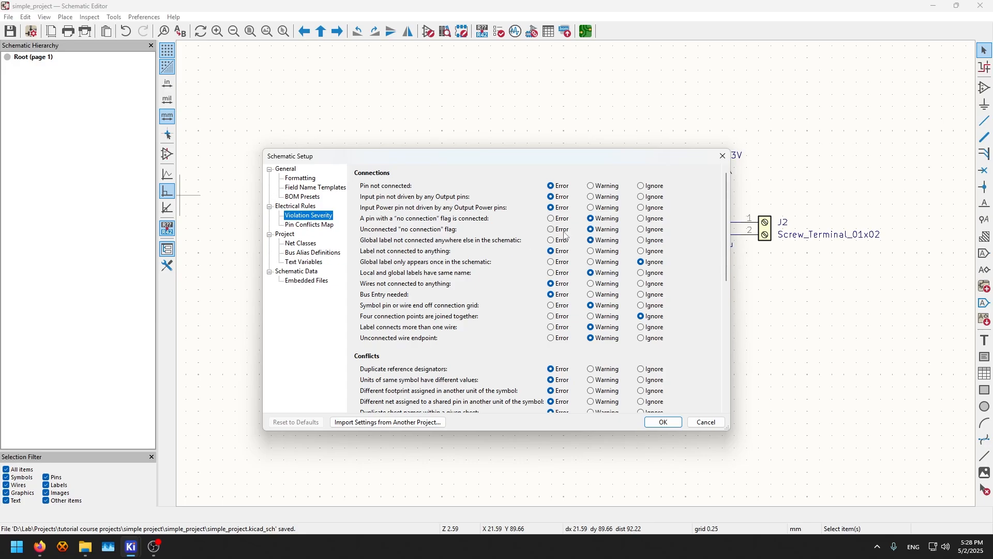
scroll(564, 236, down, 2)
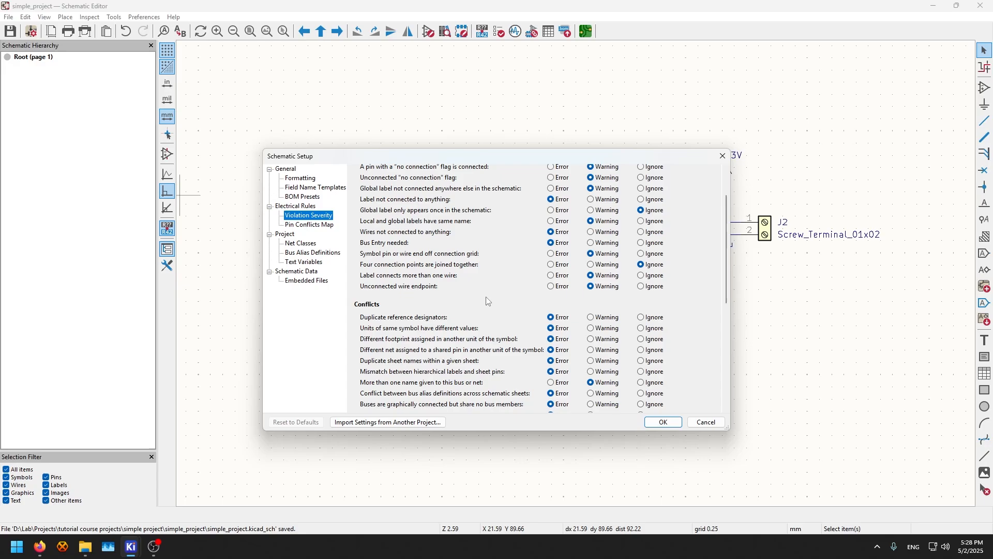
scroll(476, 302, down, 8)
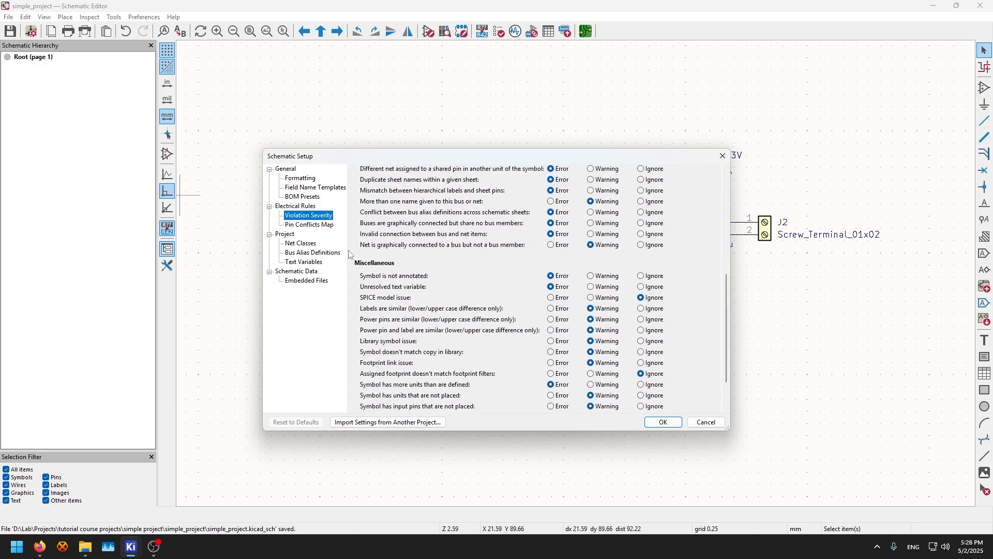
click(330, 226)
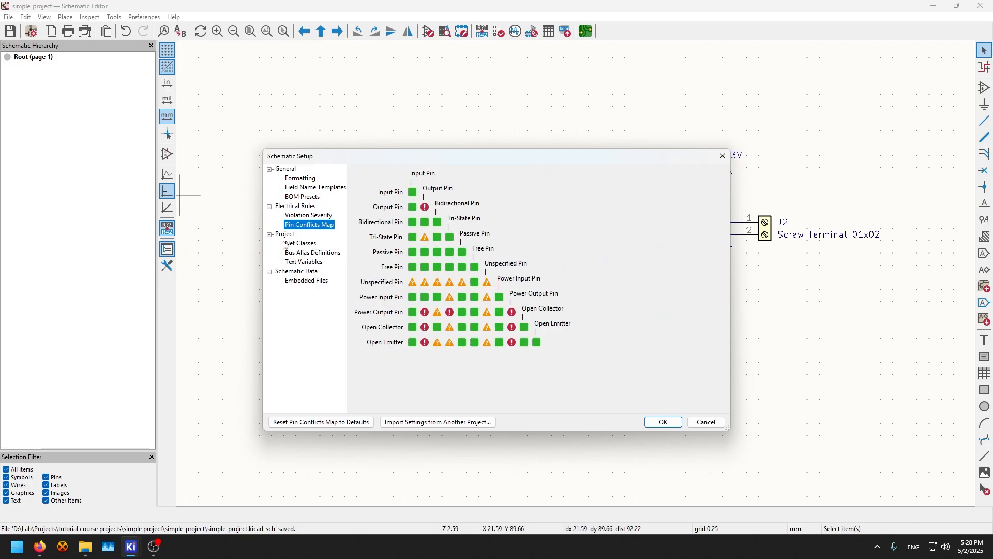
click(312, 216)
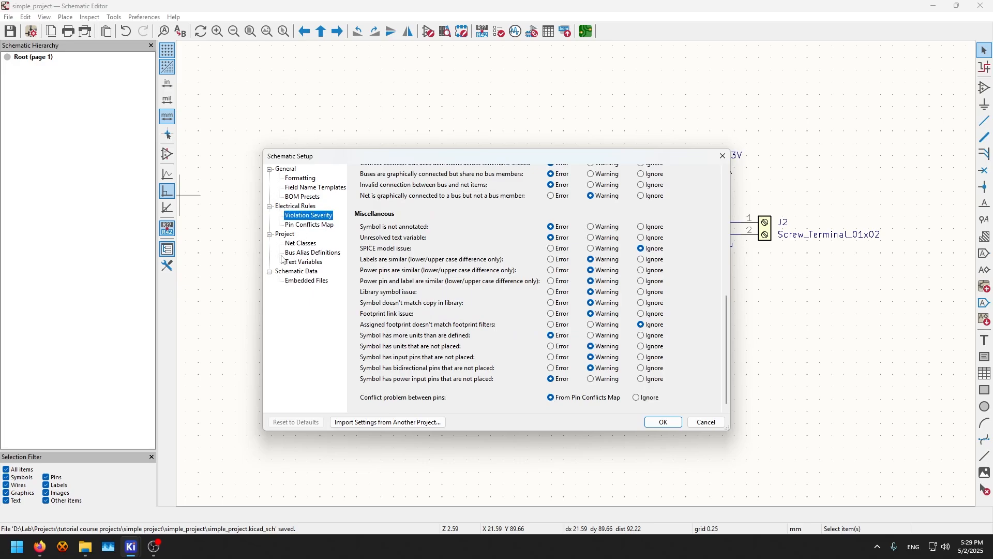
Step: Add a net class named Power with a wire thickness of 0.5 mm and a solid line style
click(299, 244)
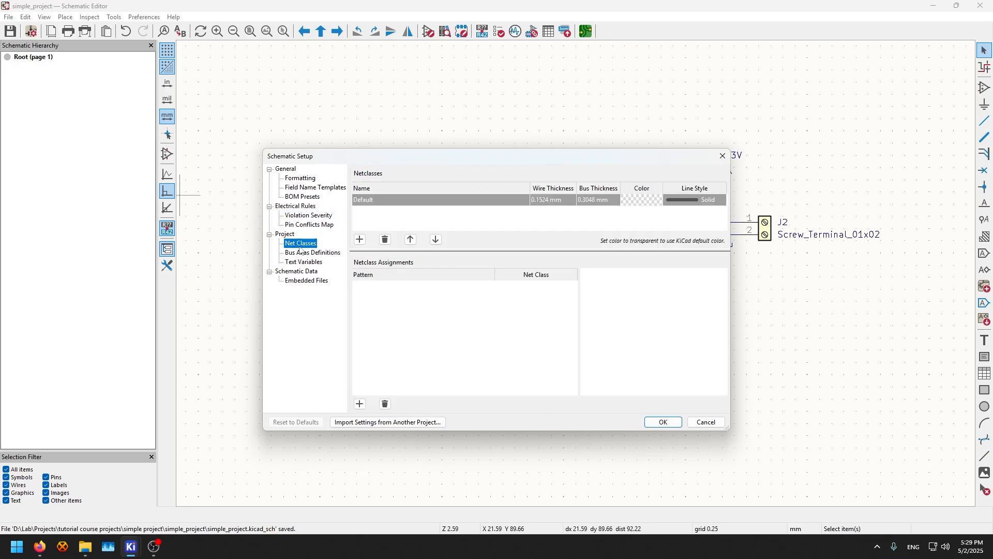
click(376, 219)
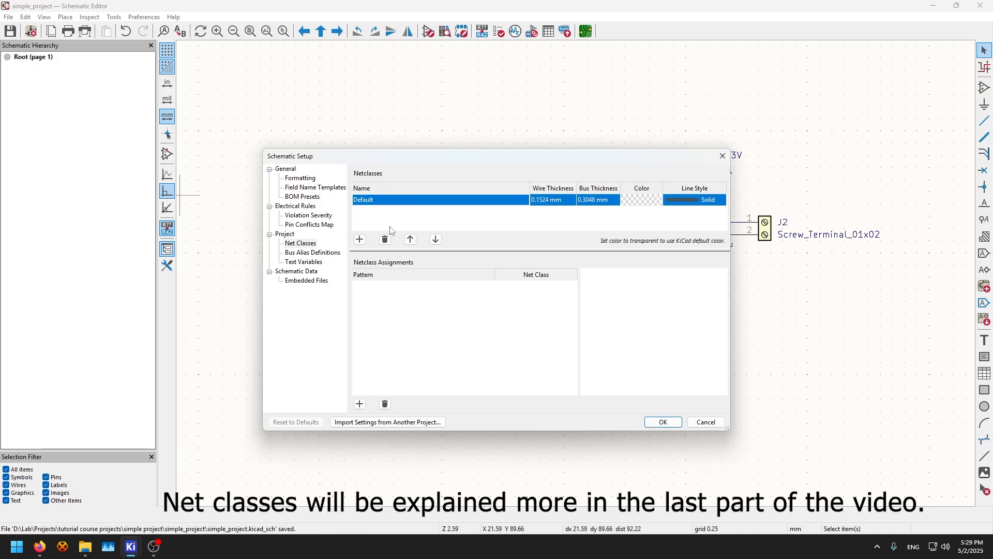
click(360, 240)
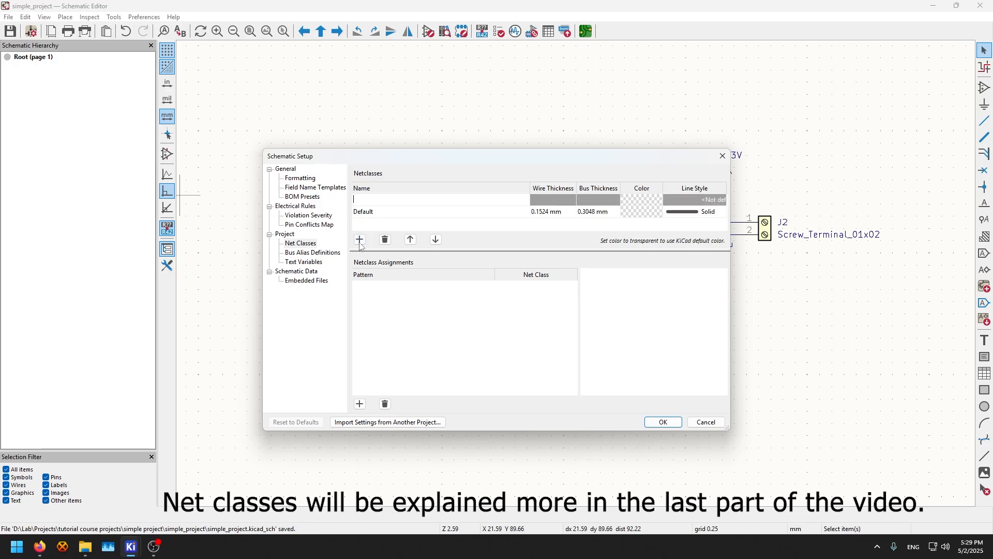
text(Power)
click(546, 211)
click(555, 199)
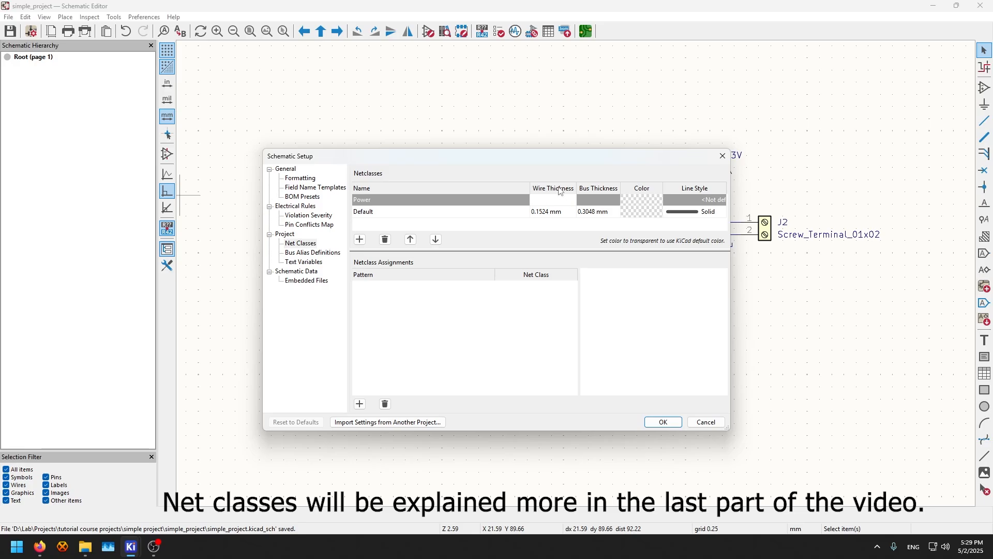
text(0.5)
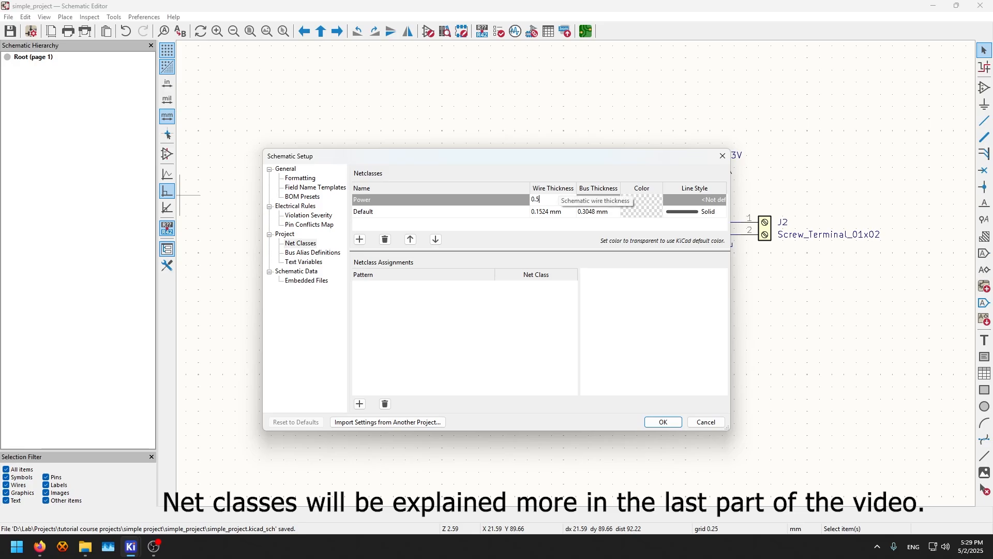
key(Return)
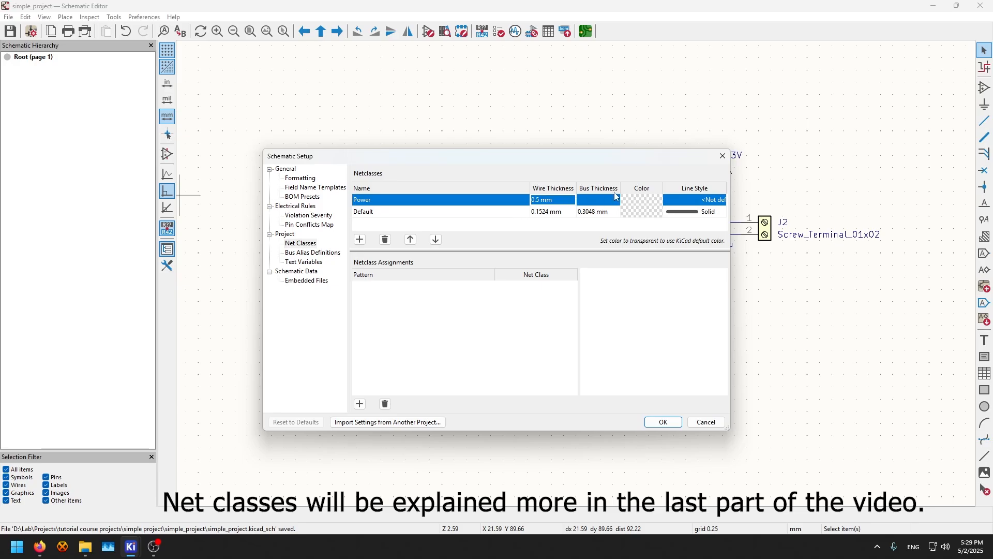
click(699, 201)
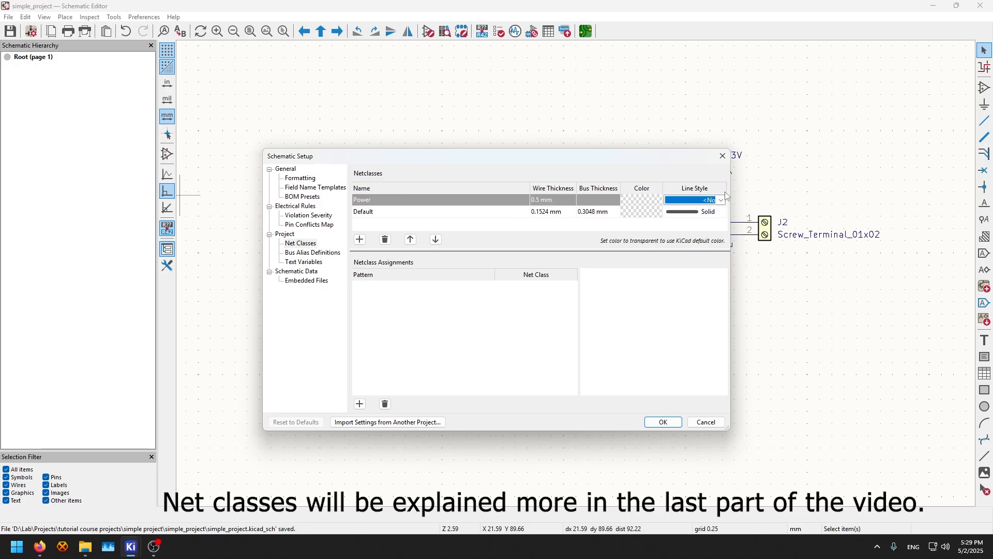
click(711, 202)
click(698, 219)
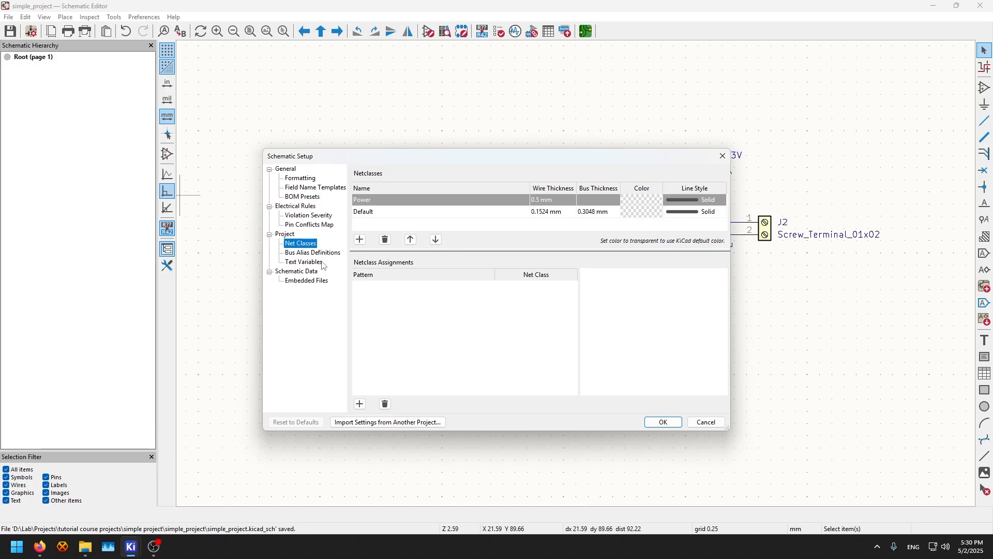
Step: Review the bus alias definitions, text variables and embedded files in the schematic setup
click(313, 253)
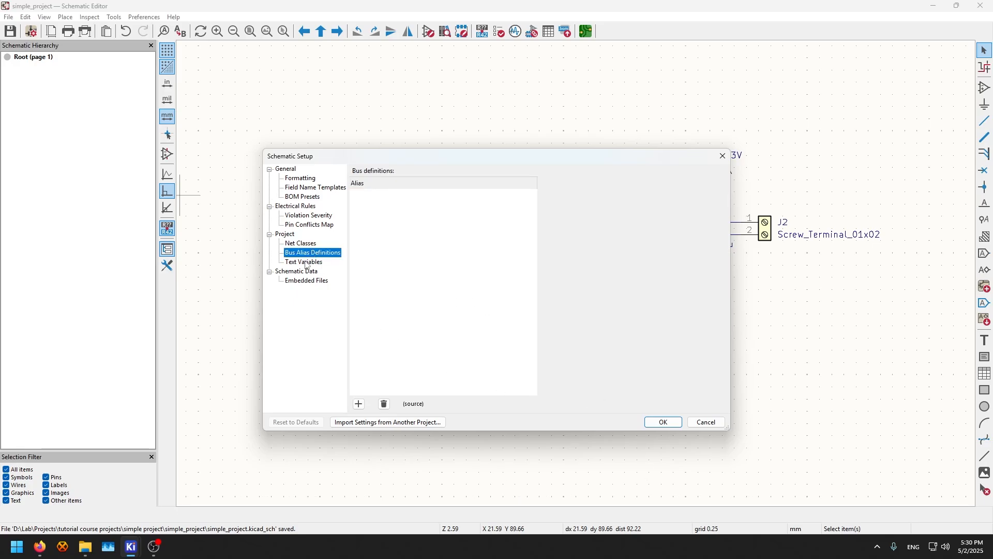
click(306, 262)
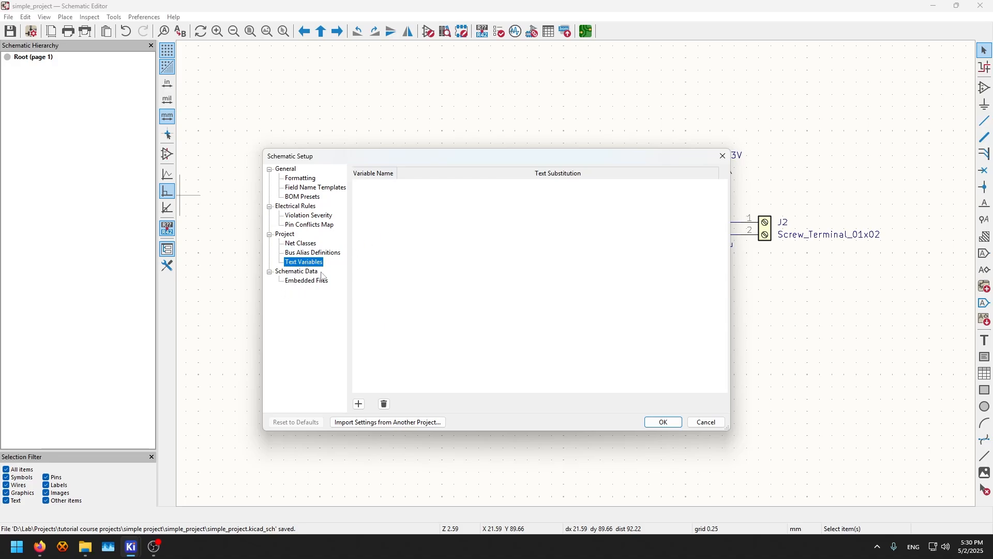
click(304, 281)
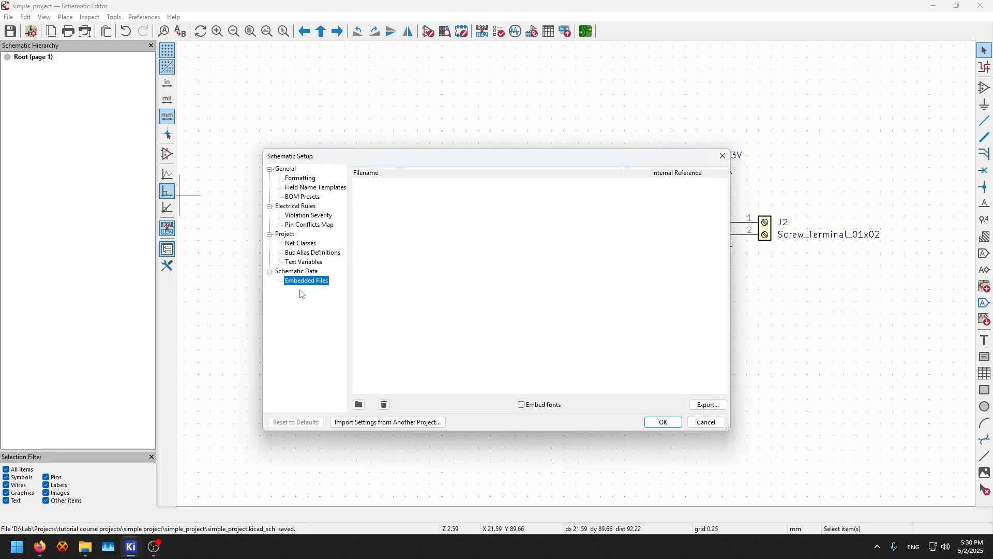
click(477, 267)
Step: Accept the schematic setup changes and save the schematic
click(299, 178)
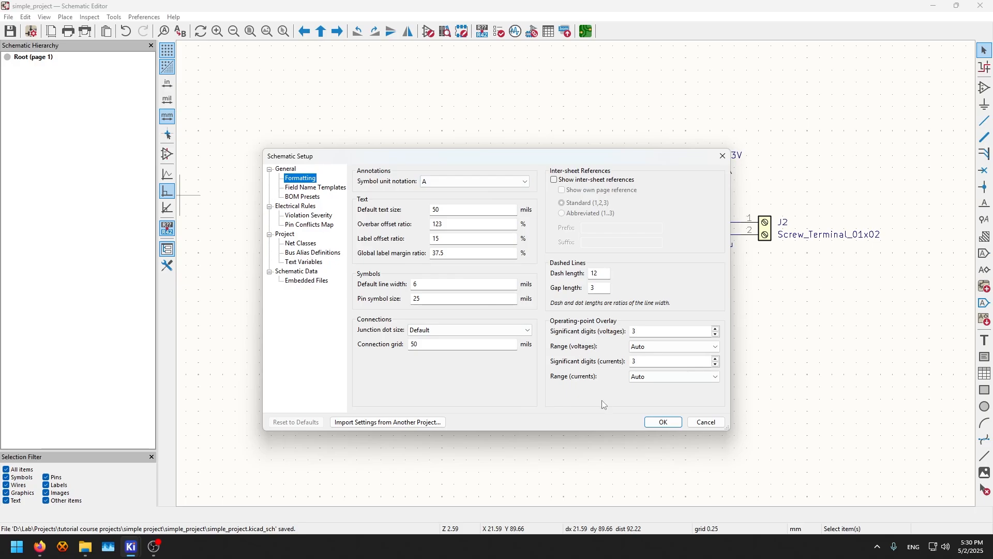
click(663, 421)
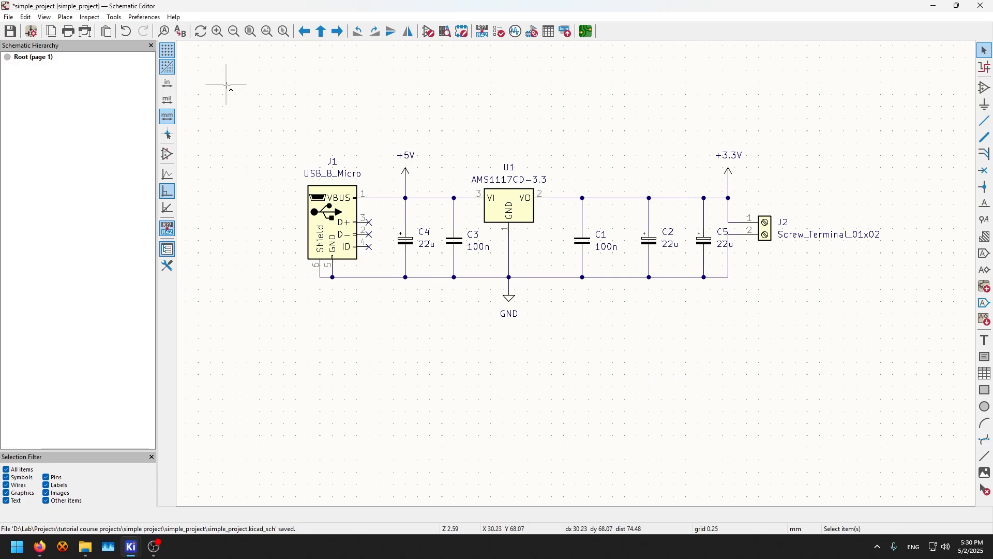
key(ctrl+s)
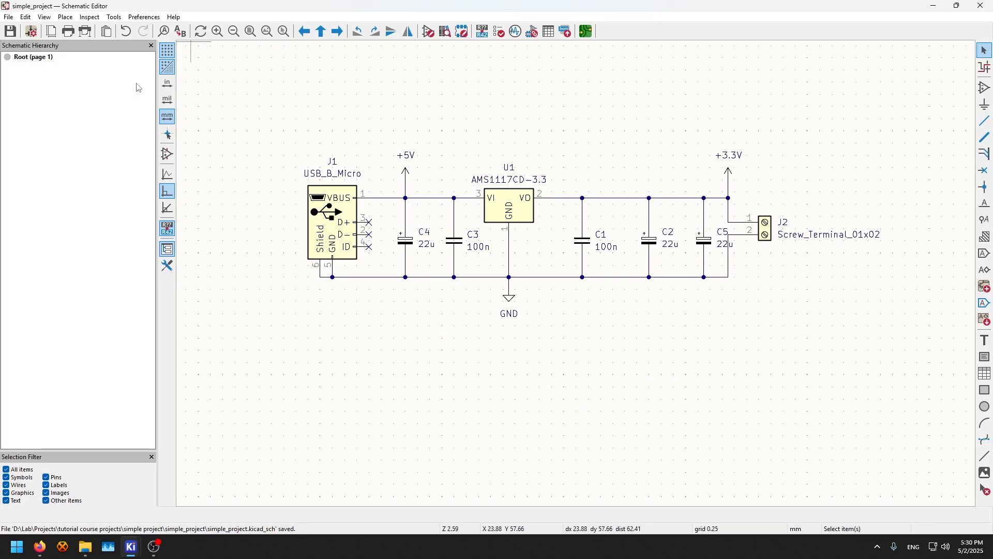
scroll(578, 278, down, 6)
scroll(580, 279, up, 3)
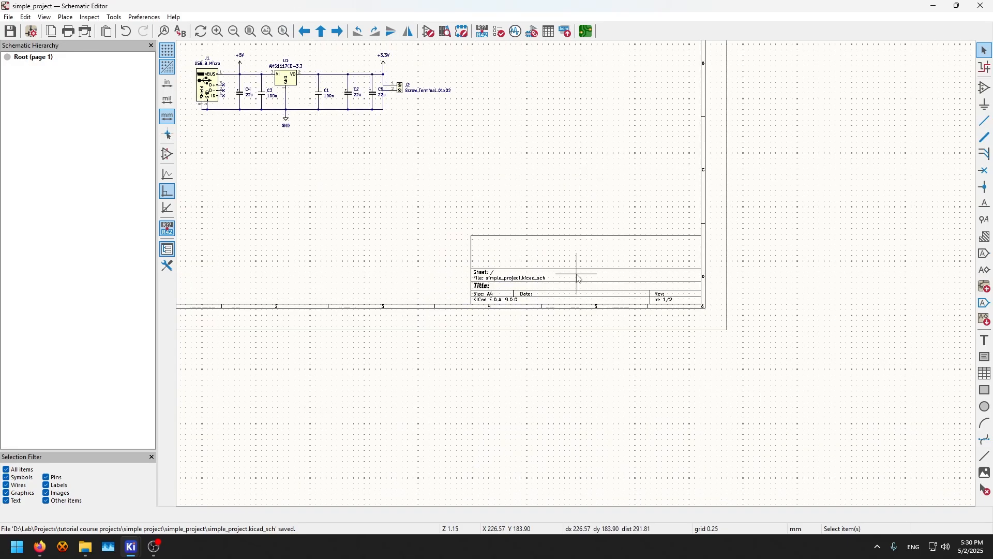
middle_drag(494, 270, 626, 445)
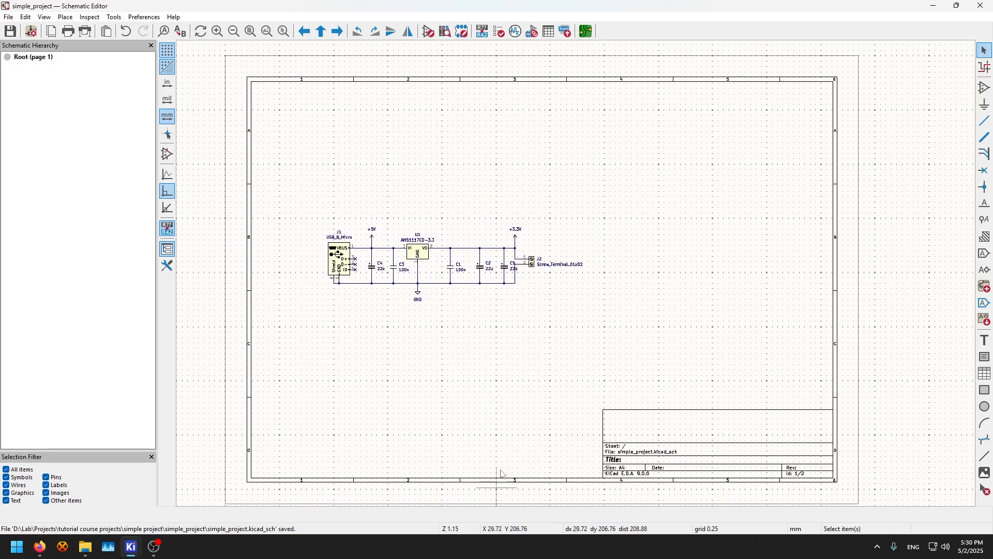
scroll(435, 399, down, 5)
scroll(688, 357, up, 3)
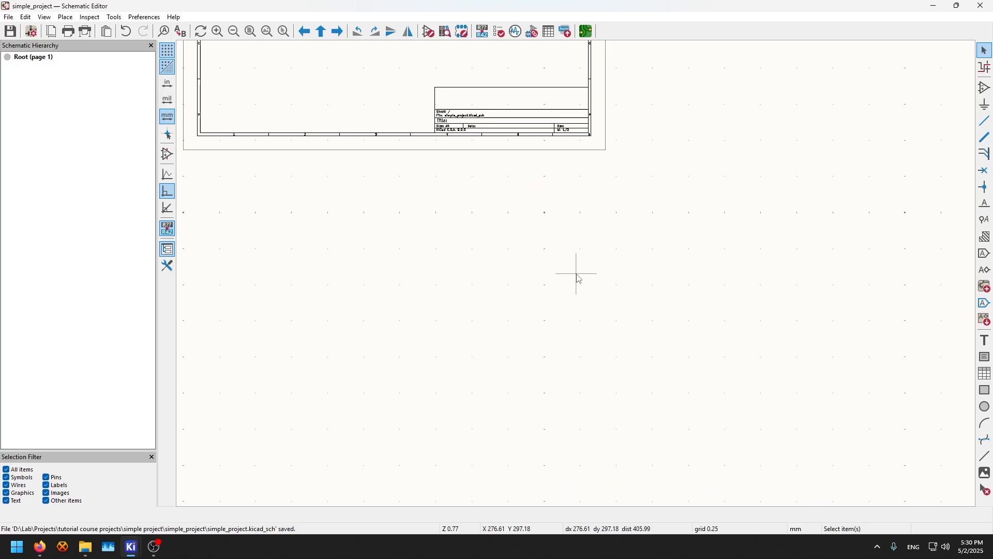
middle_drag(579, 280, 743, 417)
middle_drag(636, 288, 670, 374)
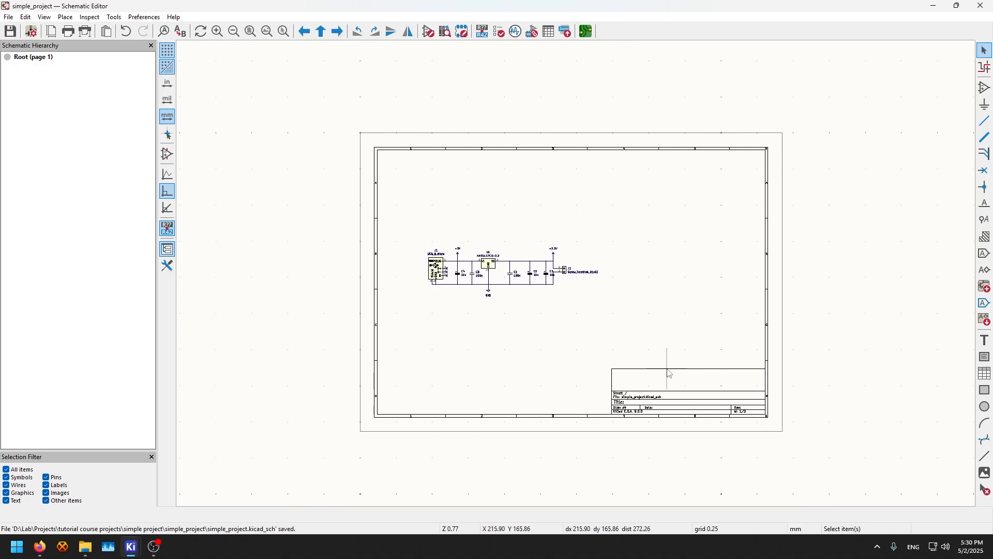
Step: Look over the schematic canvas, including the drawing sheet's extent, its title block and the empty area around it
scroll(670, 373, up, 2)
middle_drag(576, 277, 647, 306)
scroll(575, 282, down, 4)
scroll(580, 280, down, 2)
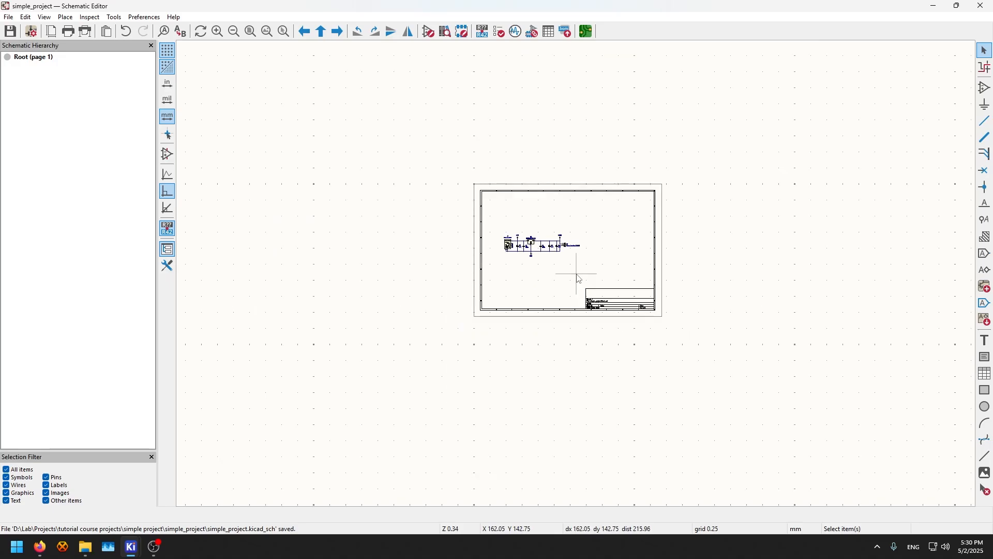
middle_drag(579, 279, 532, 156)
middle_drag(554, 475, 586, 379)
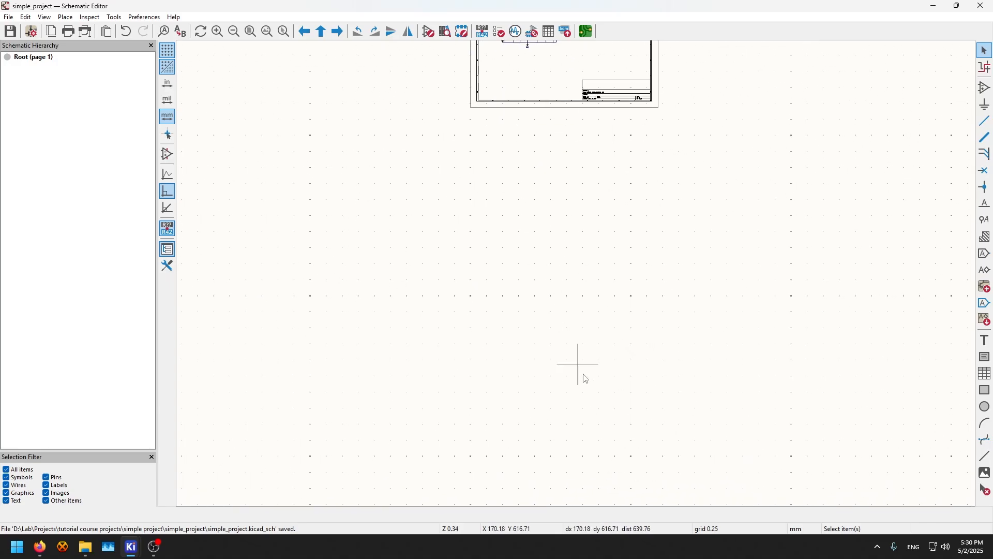
middle_drag(548, 155, 513, 391)
scroll(579, 279, up, 6)
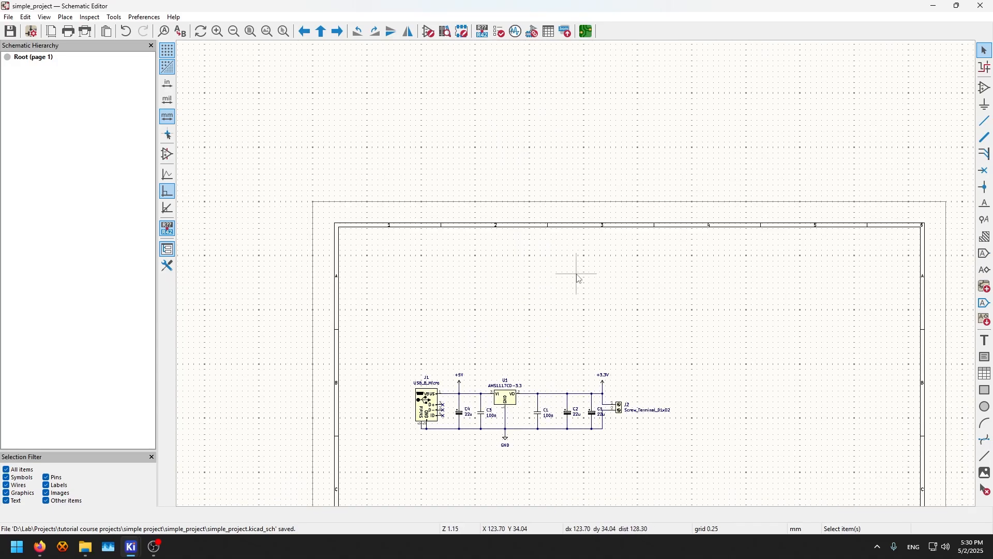
middle_drag(580, 279, 512, 142)
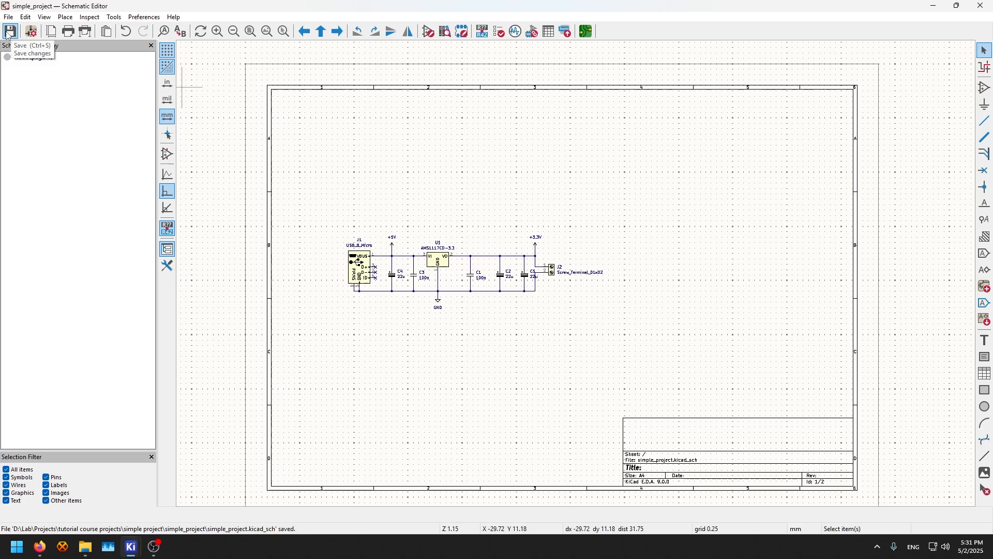
Step: Review the paper size choices in the page settings, pick A4 210x297mm, and leave without applying
click(52, 32)
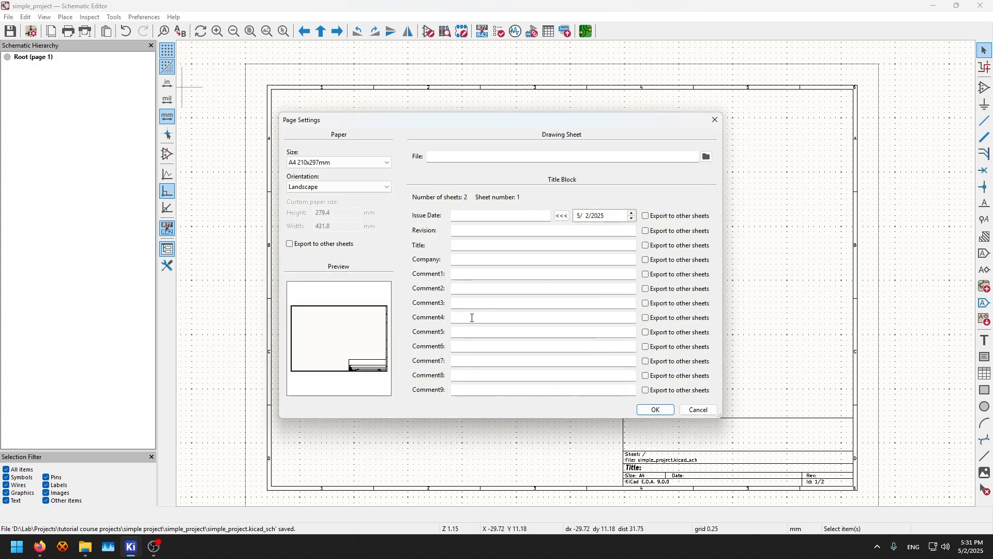
click(358, 164)
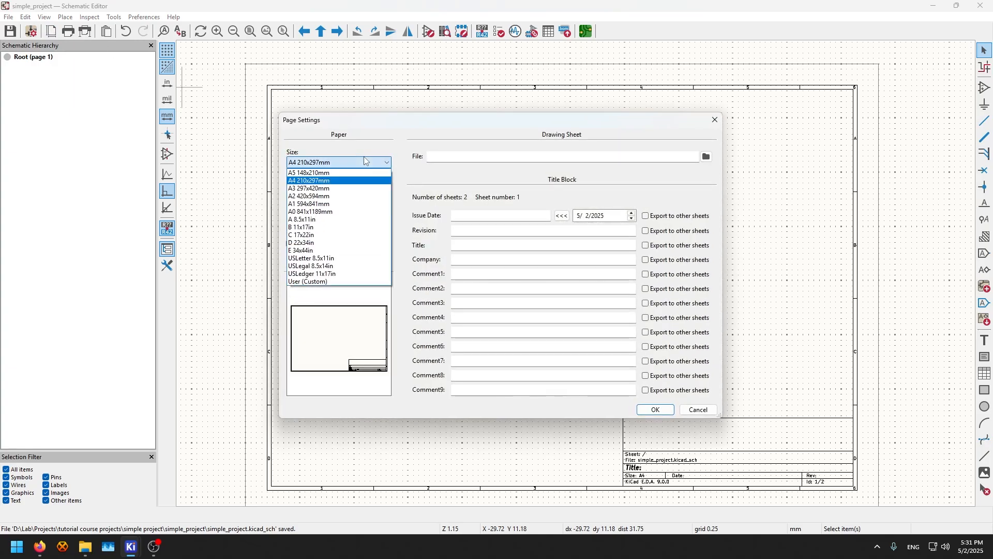
click(316, 181)
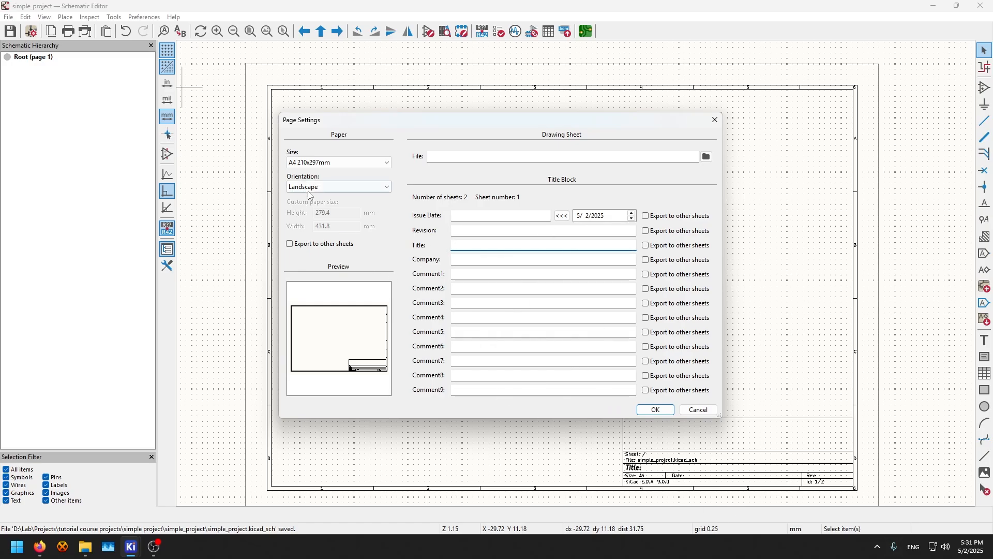
click(363, 162)
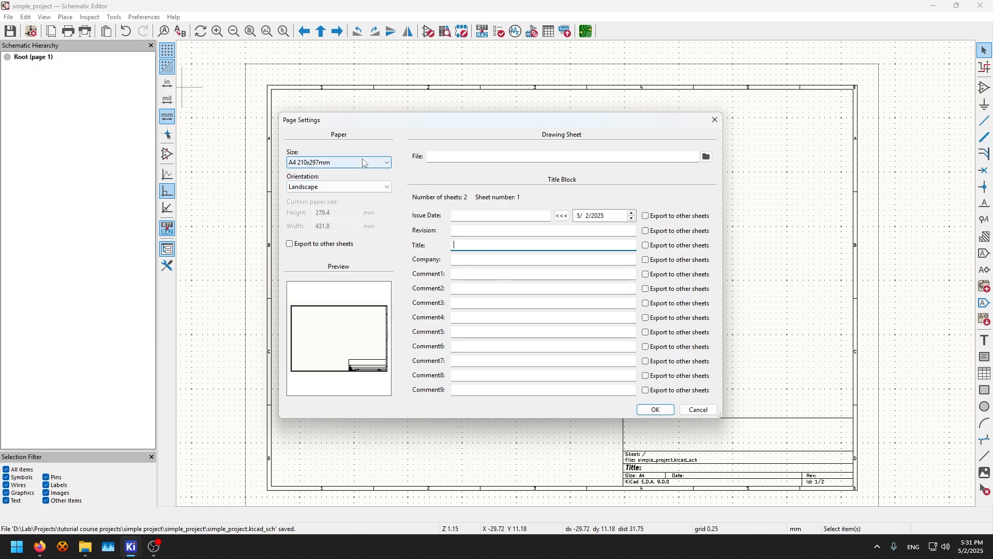
click(350, 150)
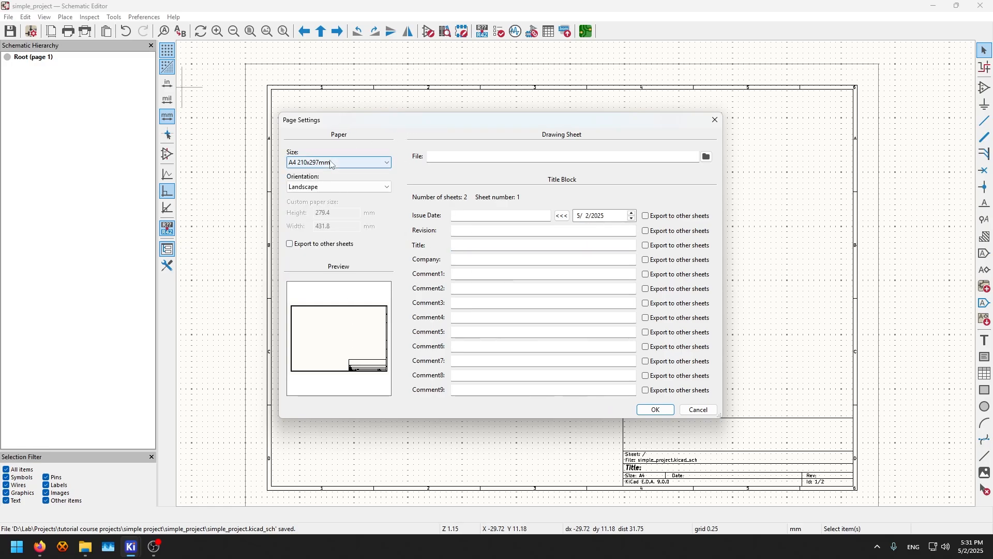
click(691, 412)
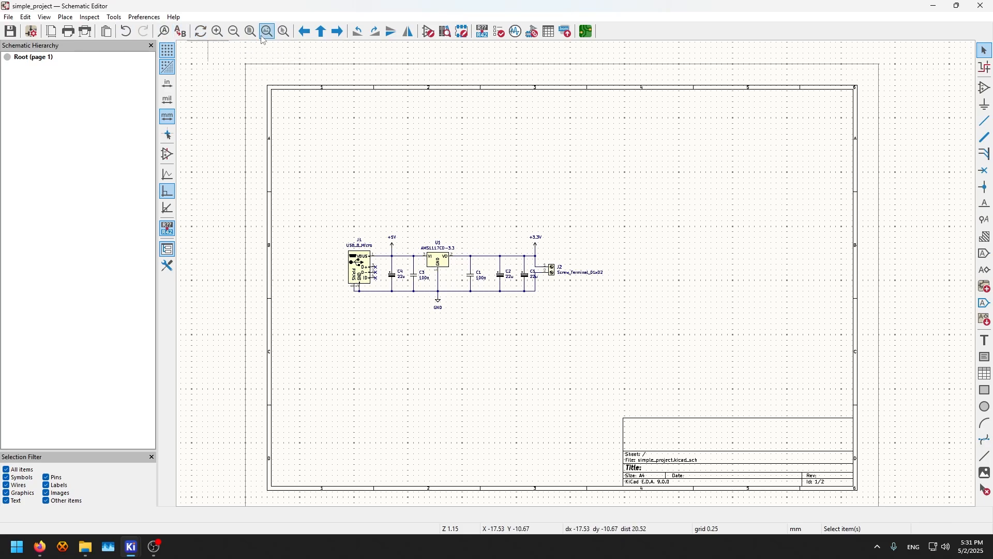
Step: Rotate the screw terminal J2 clockwise and mirror it horizontally
ctrl+scroll(380, 209, up, 1)
ctrl+scroll(381, 213, down, 1)
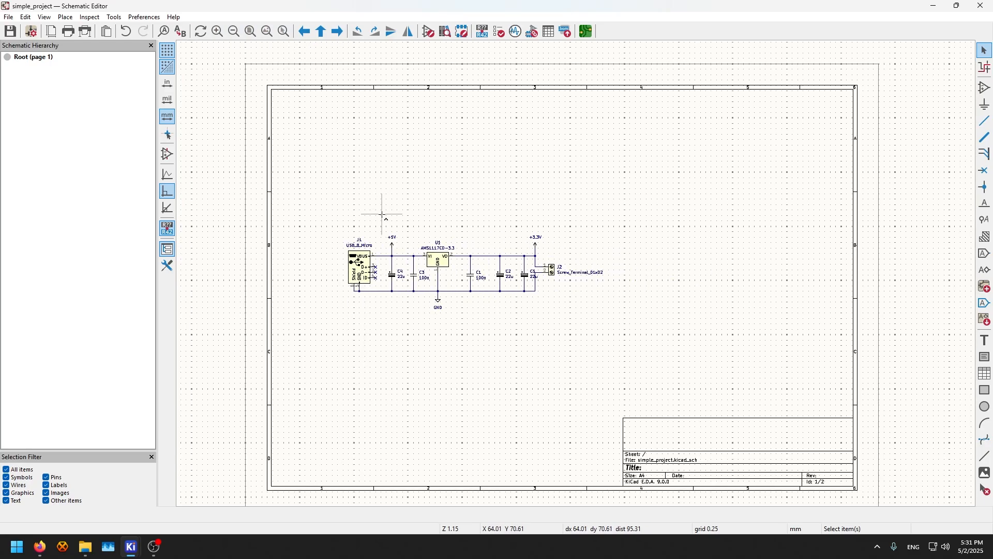
scroll(380, 213, up, 1)
scroll(577, 273, down, 2)
scroll(578, 278, up, 3)
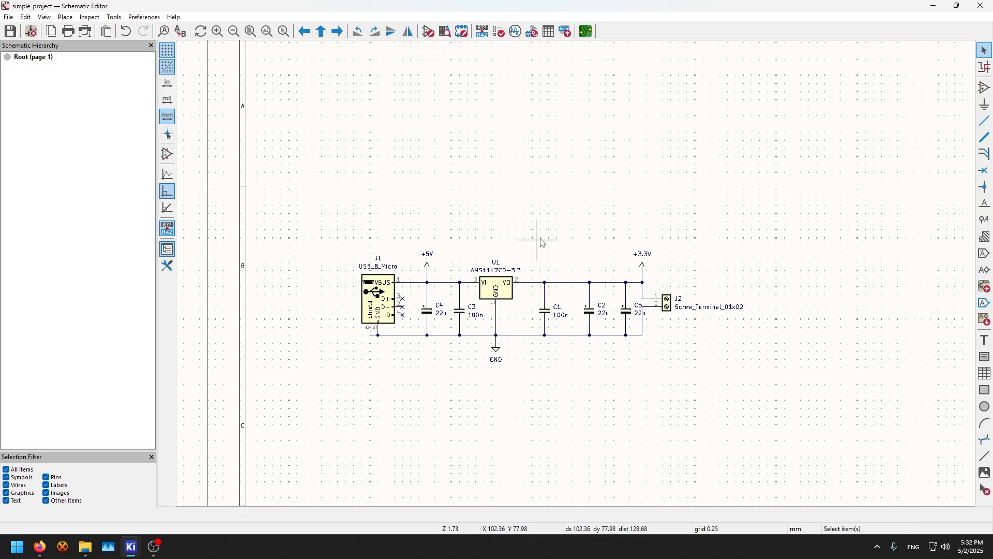
scroll(543, 244, up, 5)
click(524, 172)
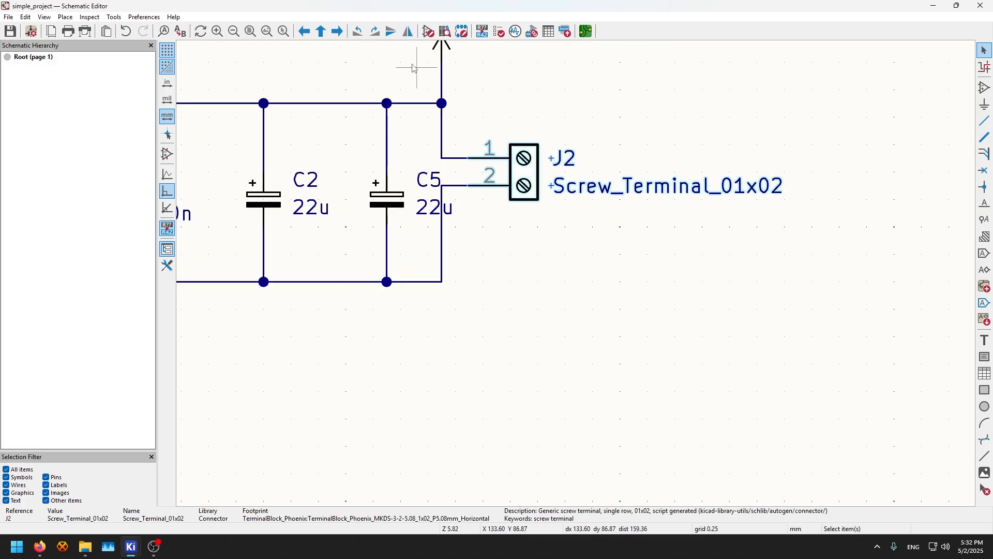
click(375, 32)
click(409, 36)
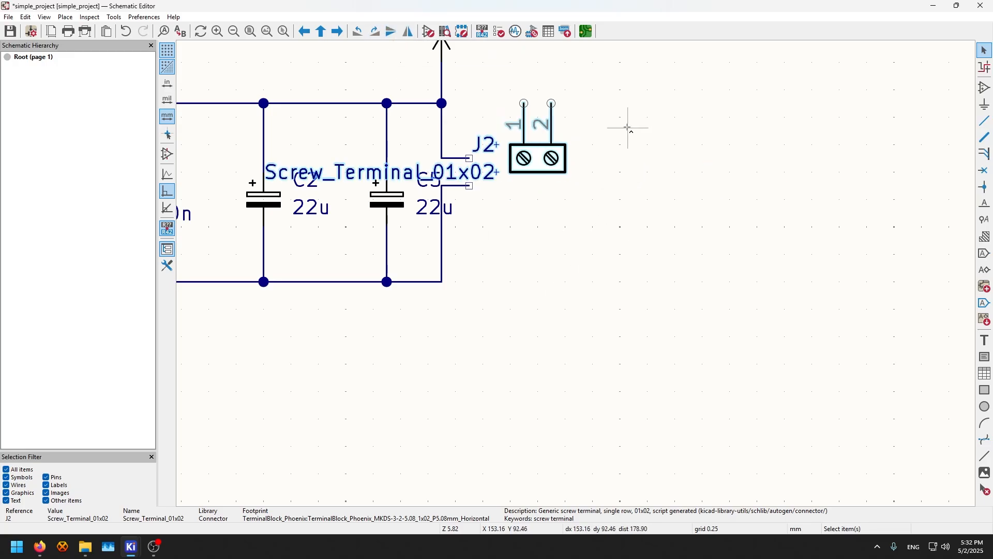
Step: Undo the mirroring and rotation of screw terminal J2 and clear the selection
key(ctrl+z)
key(ctrl+z)
click(572, 344)
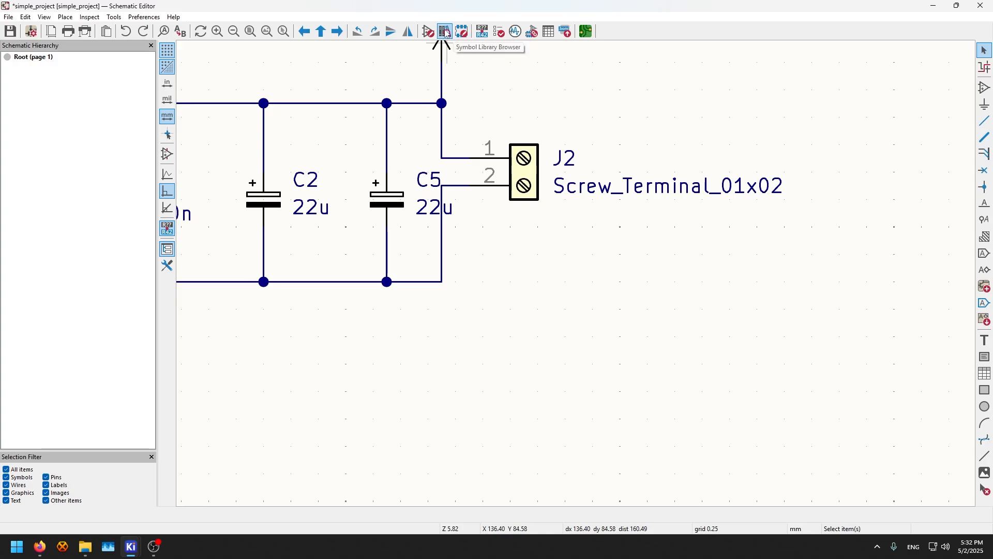
Step: Annotate the entire schematic by X position, keeping existing annotations and using the first free number after 0
click(482, 31)
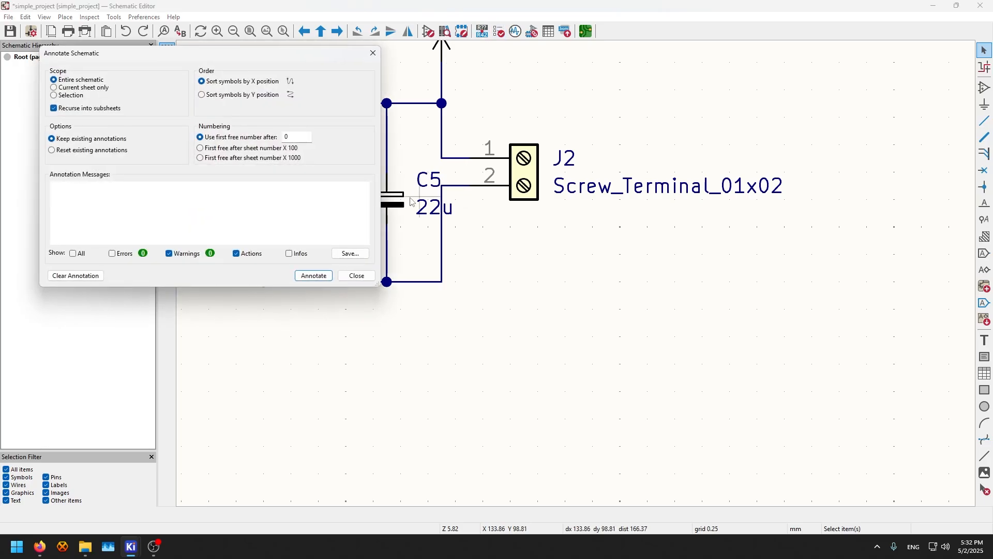
drag(186, 55, 531, 249)
drag(531, 249, 564, 218)
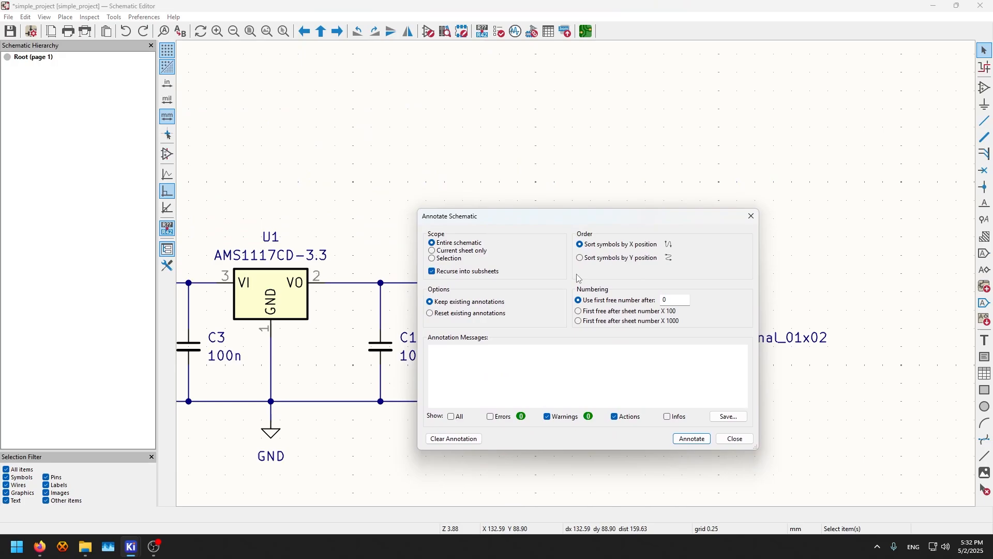
middle_drag(341, 295, 510, 111)
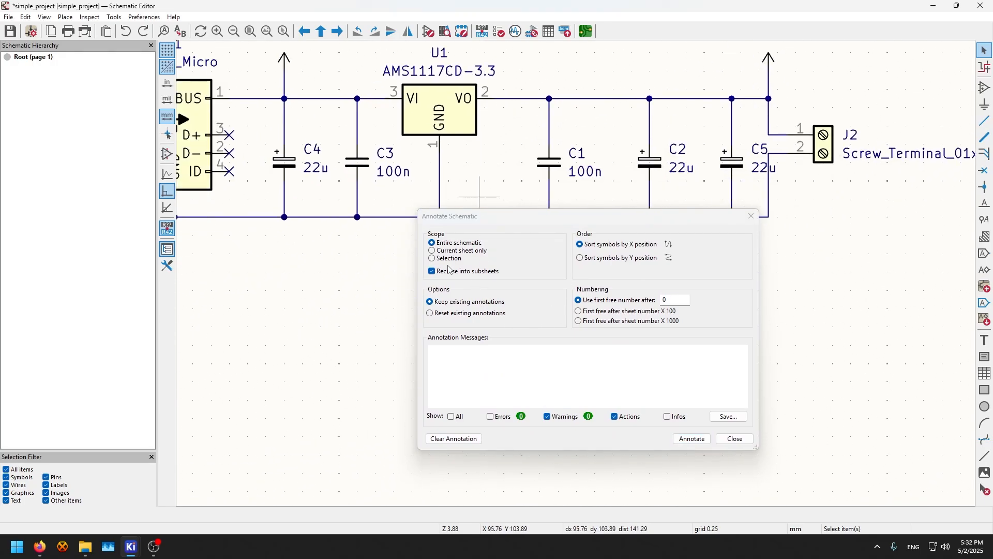
click(683, 444)
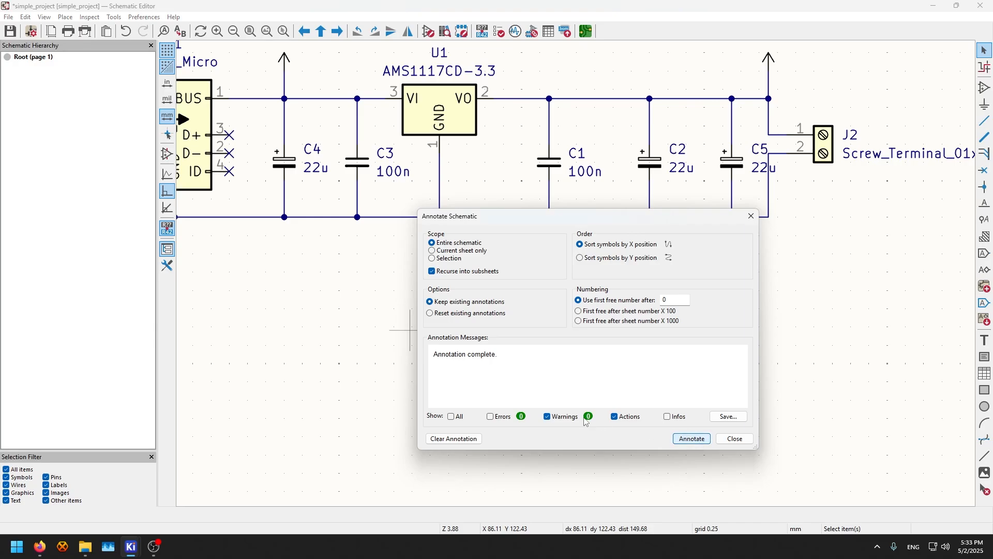
Step: Compare the annotation message and options with the circuit's reference designators, and leave the annotation dialog
drag(512, 360, 441, 345)
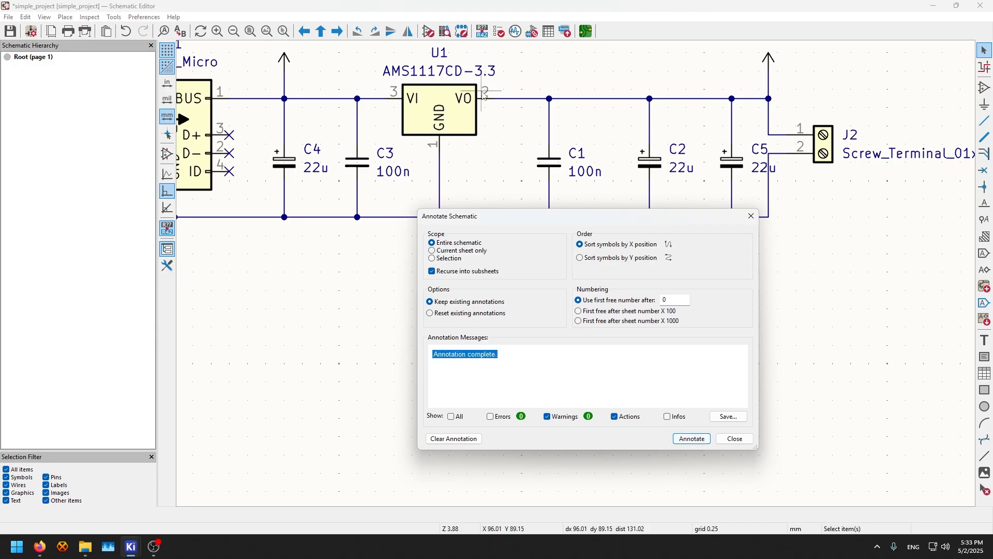
middle_drag(391, 127, 472, 164)
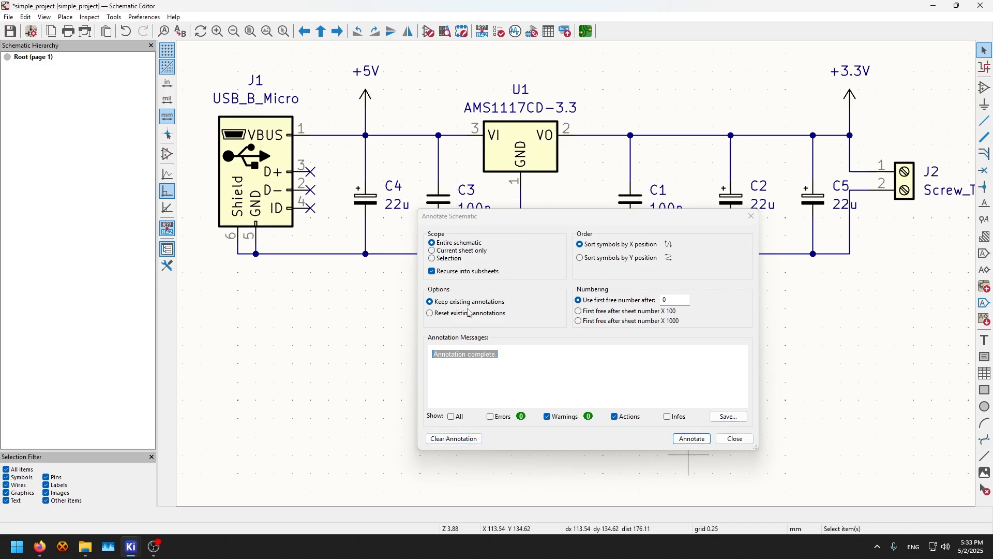
drag(533, 225, 416, 266)
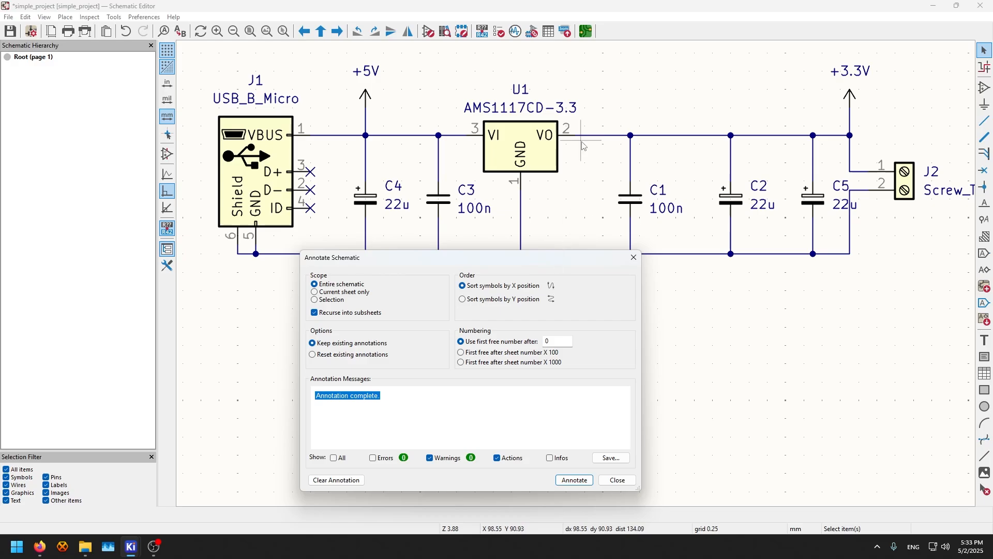
scroll(581, 140, down, 1)
middle_drag(603, 201, 517, 77)
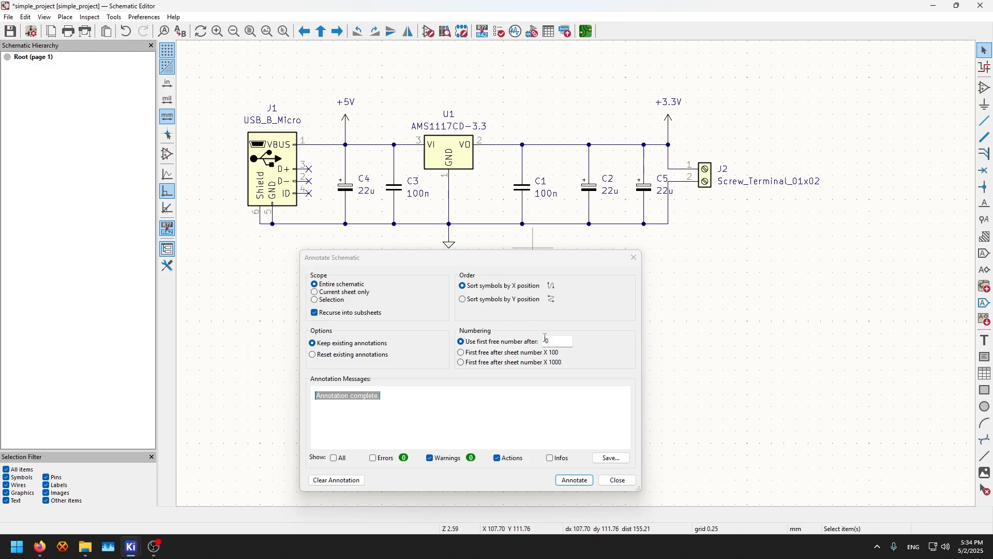
click(624, 481)
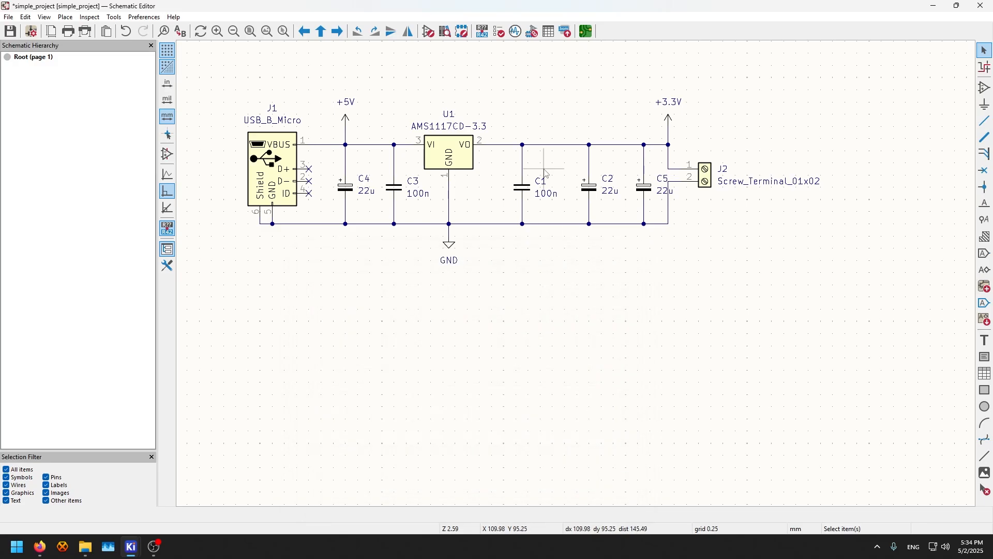
Step: Run the electrical rules check on the complete circuit
click(501, 33)
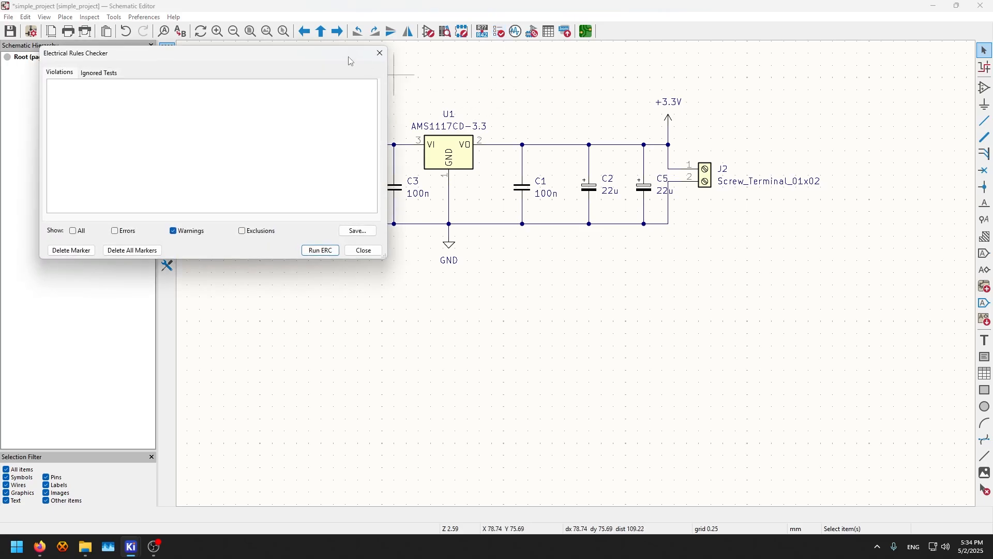
drag(315, 80, 634, 277)
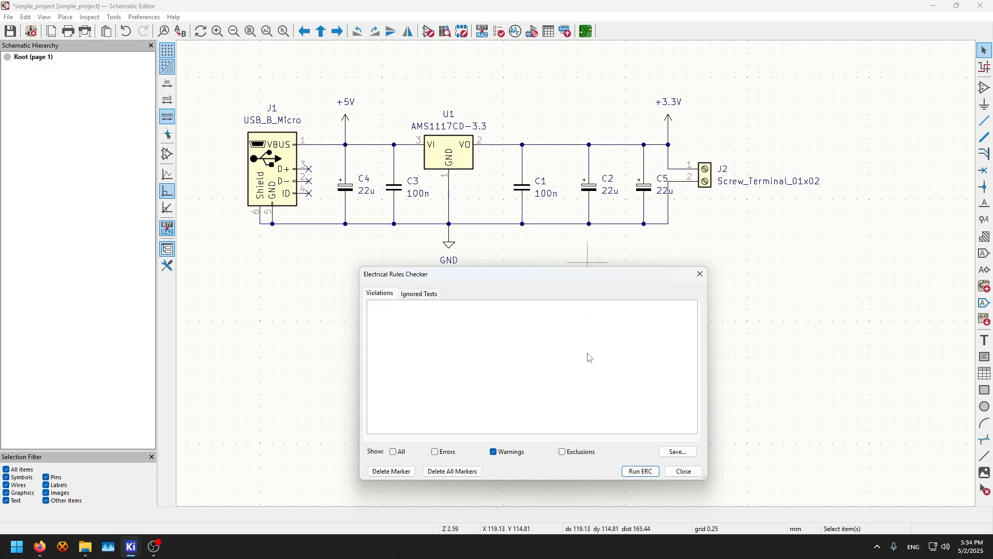
click(642, 472)
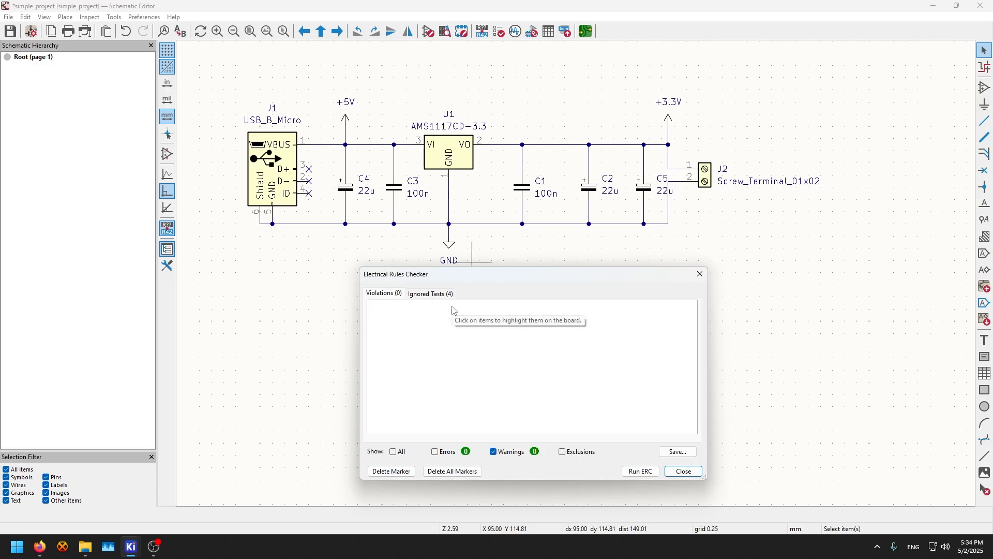
Step: Review the ignored tests and violations of the electrical rules check, rerun it, and close the checker
click(435, 294)
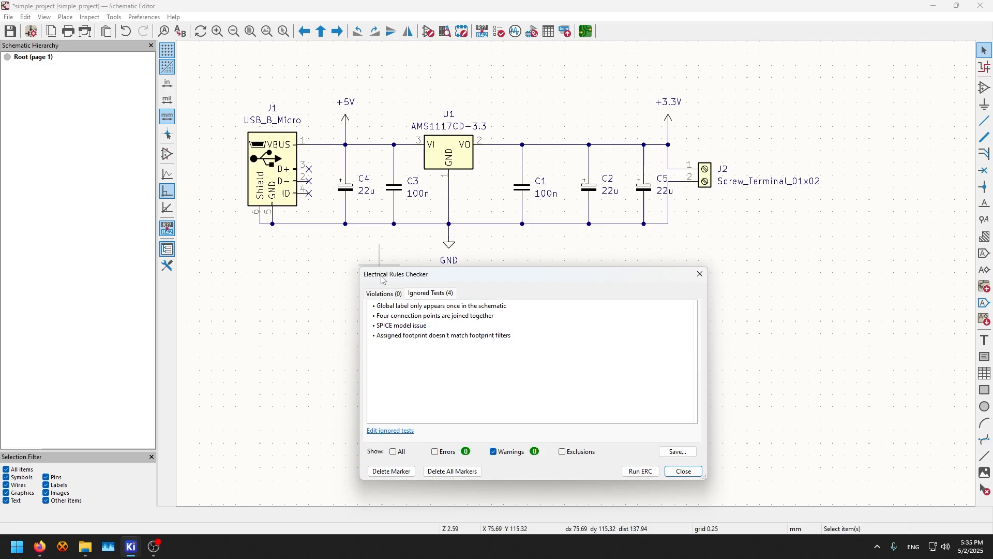
click(385, 295)
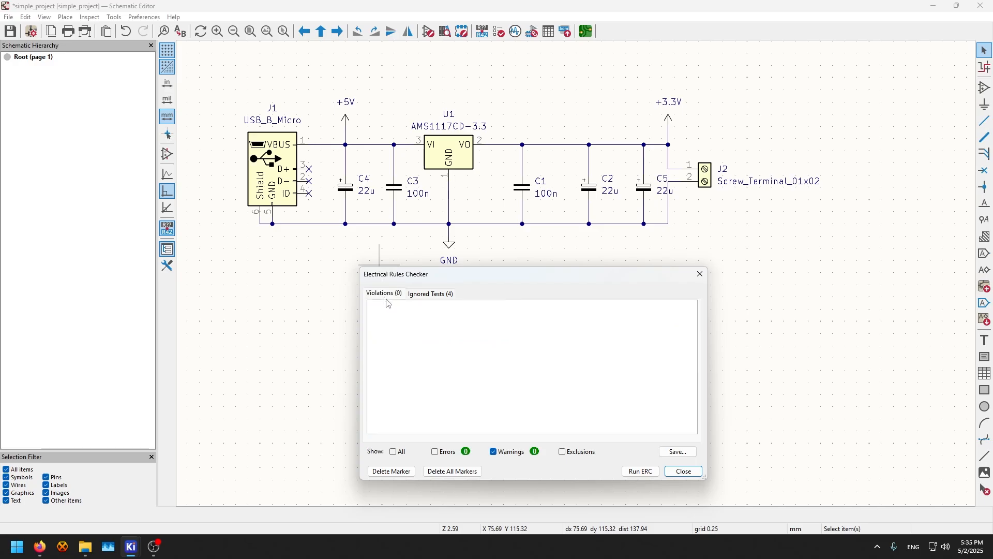
click(641, 471)
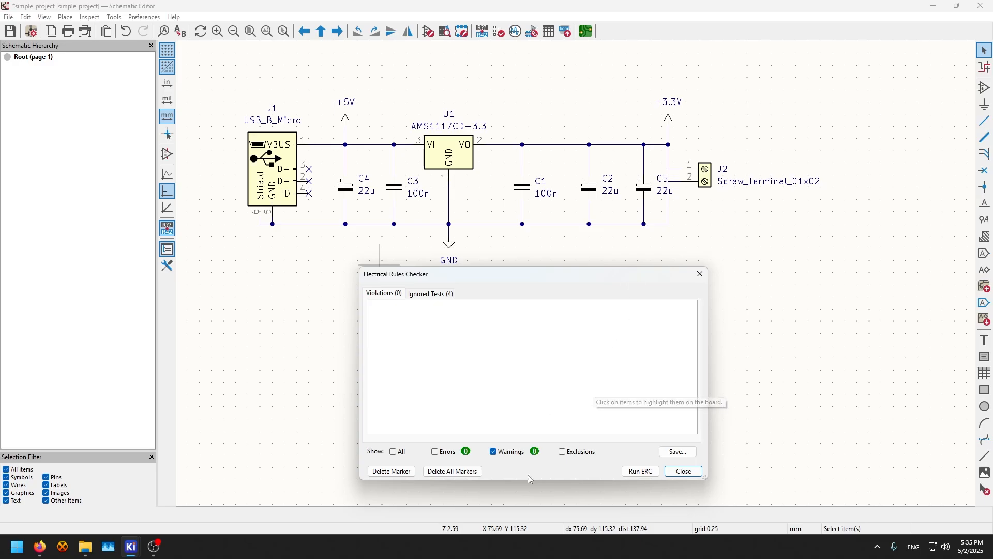
click(684, 471)
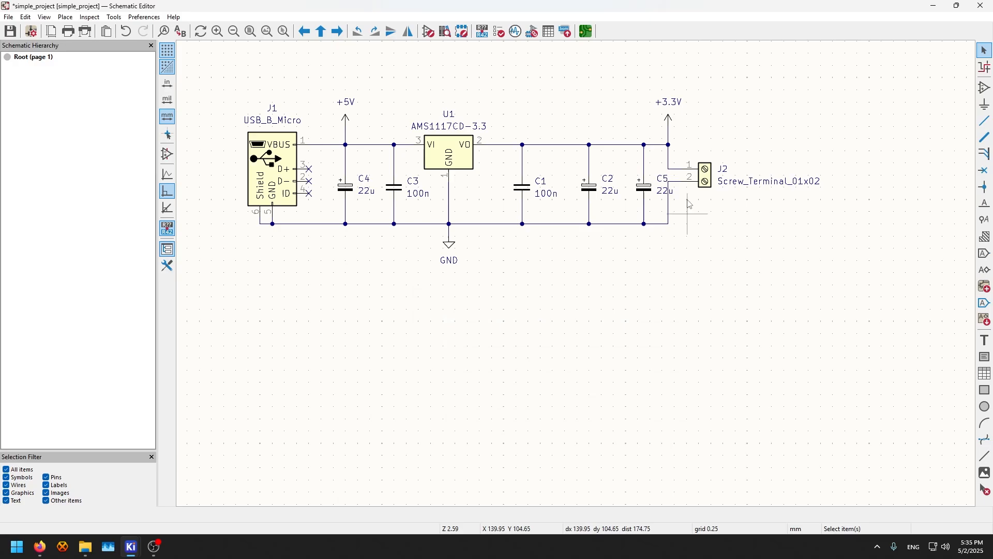
Step: Delete the horizontal wire joining the +3.3V line to pin 1 of J2, and save the schematic
click(670, 172)
click(670, 168)
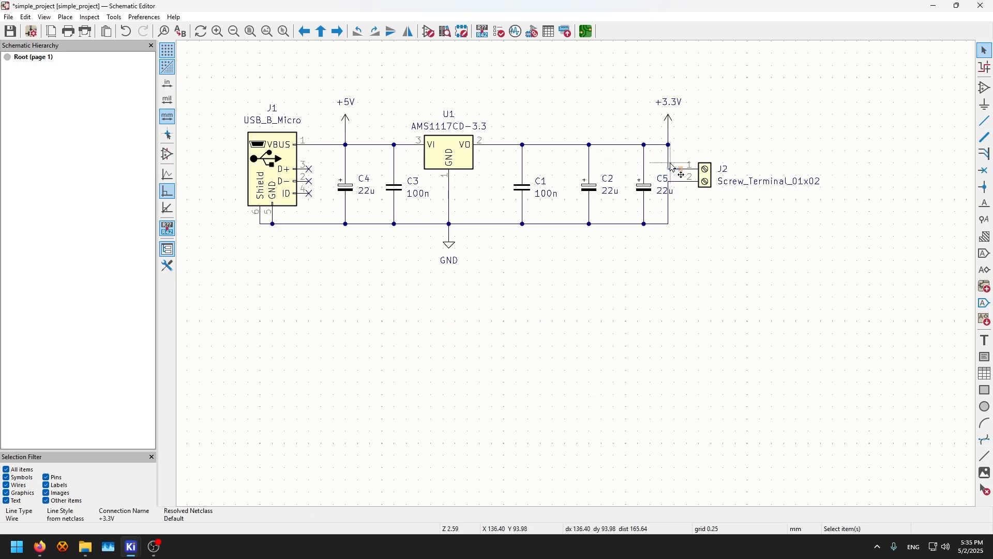
key(Delete)
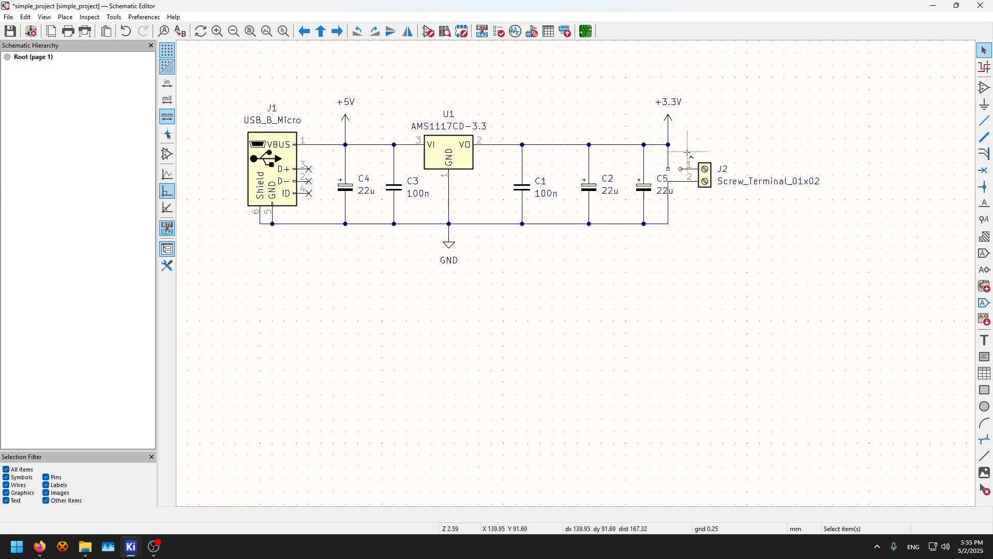
key(ctrl+s)
Step: Run the electrical rules check again on the schematic with pin 1 of J2 disconnected
click(499, 31)
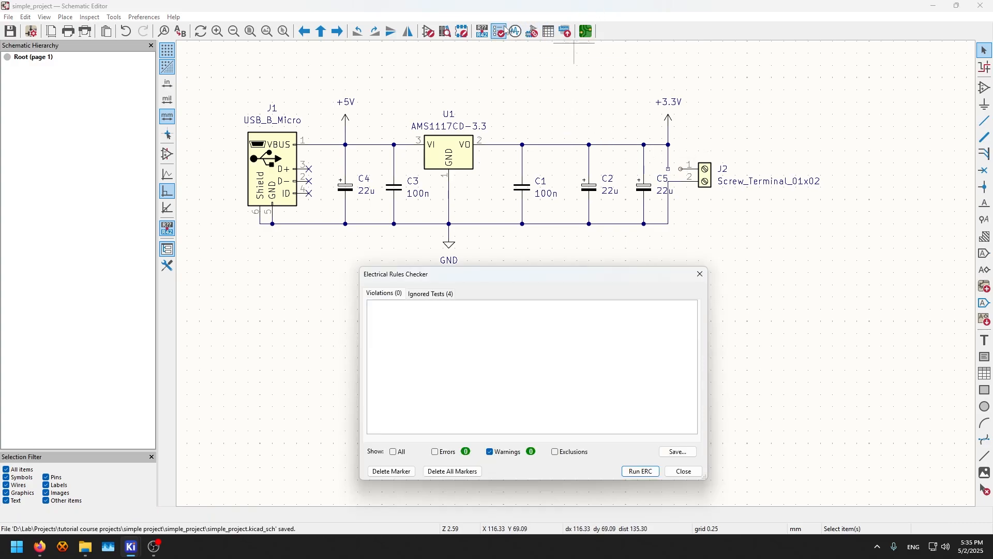
click(641, 471)
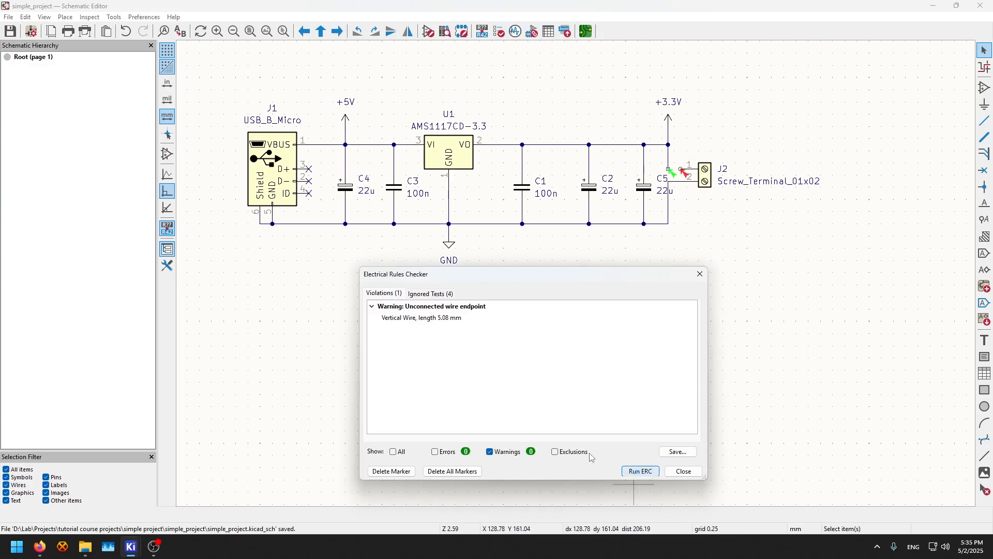
Step: Show errors alongside warnings in the electrical rules checker and locate the unconnected J2 pin and the open wire end on the schematic
click(435, 451)
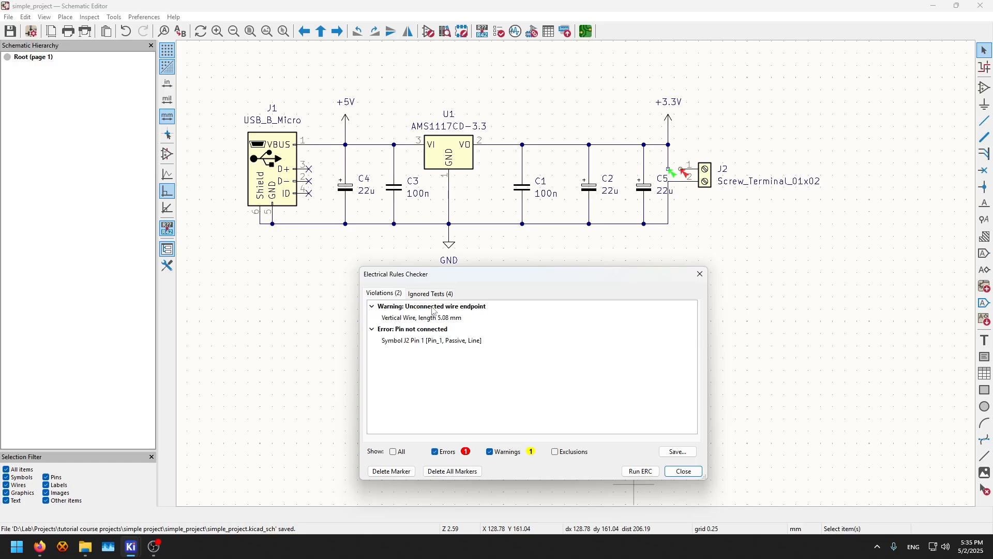
click(399, 341)
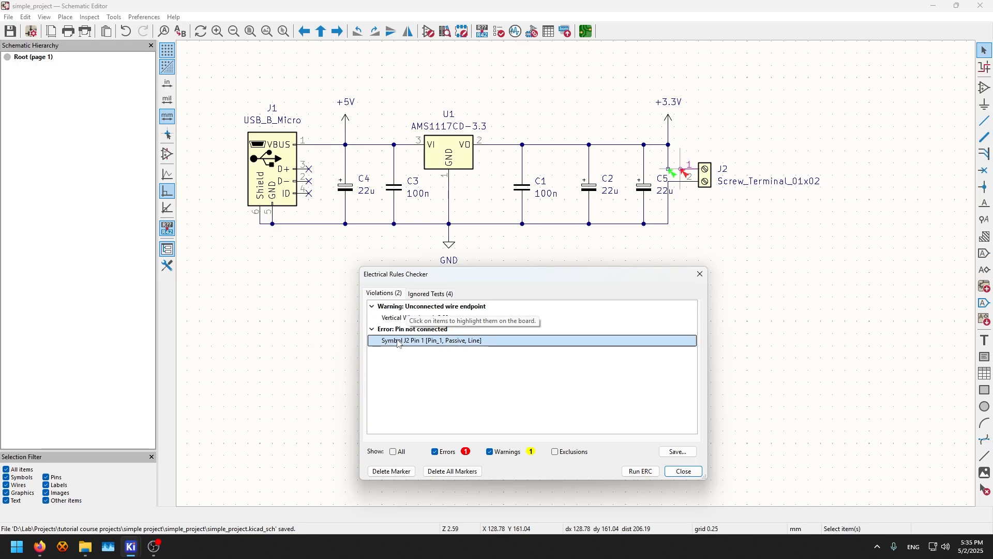
scroll(321, 187, up, 3)
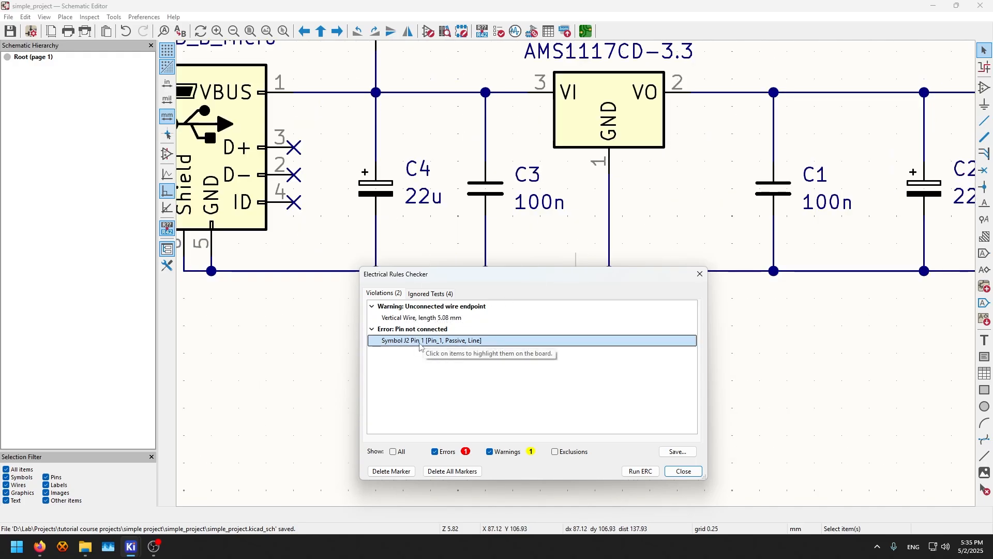
click(420, 319)
click(419, 329)
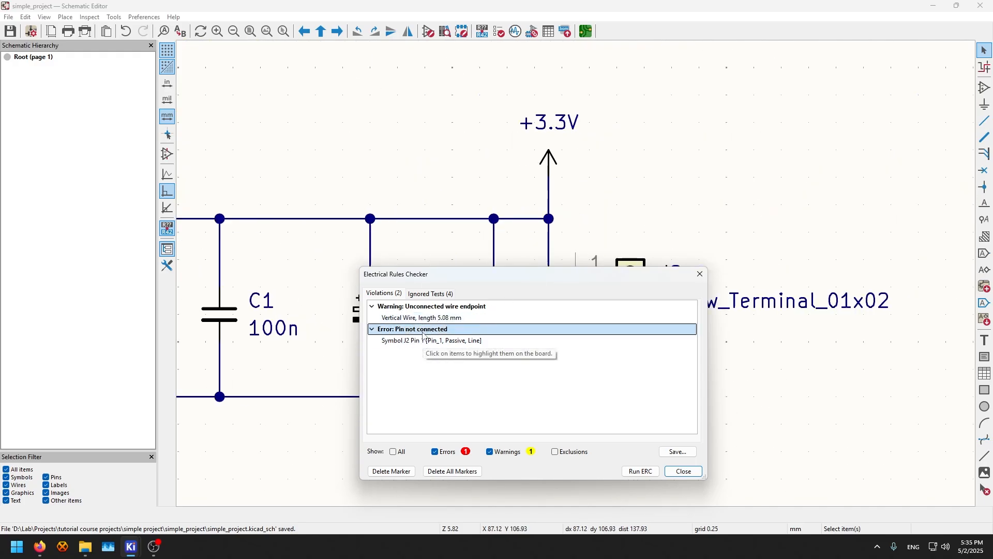
click(413, 341)
scroll(613, 238, up, 1)
middle_drag(613, 238, 492, 150)
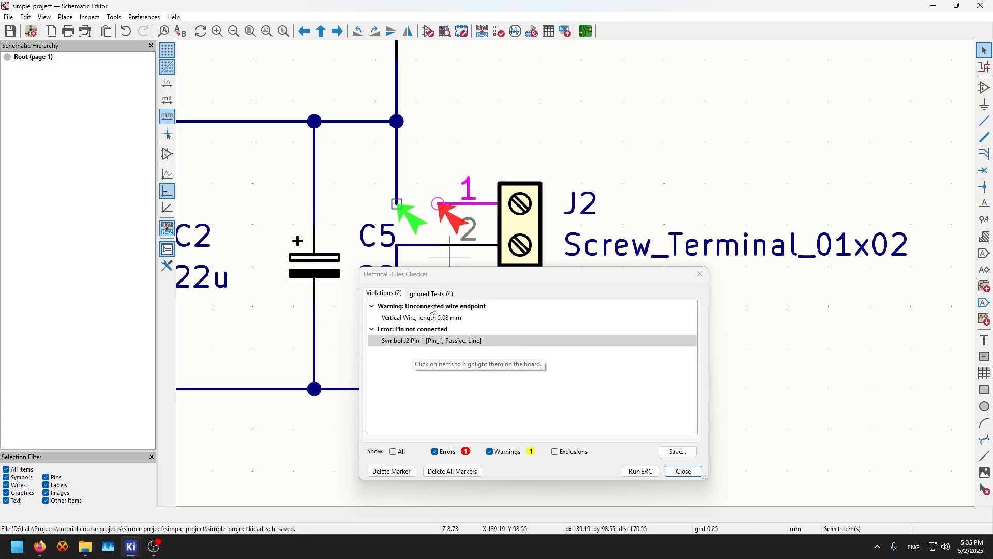
click(411, 319)
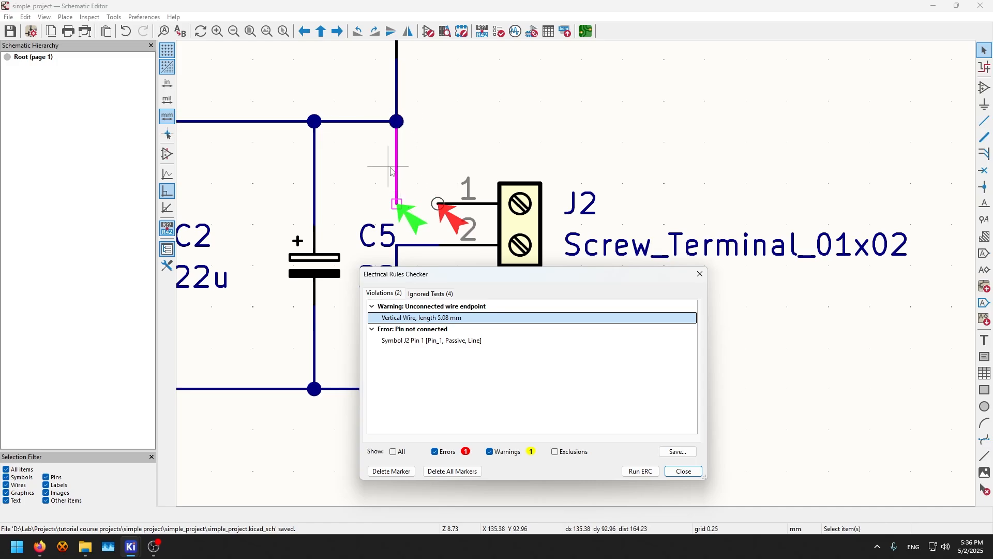
key(Escape)
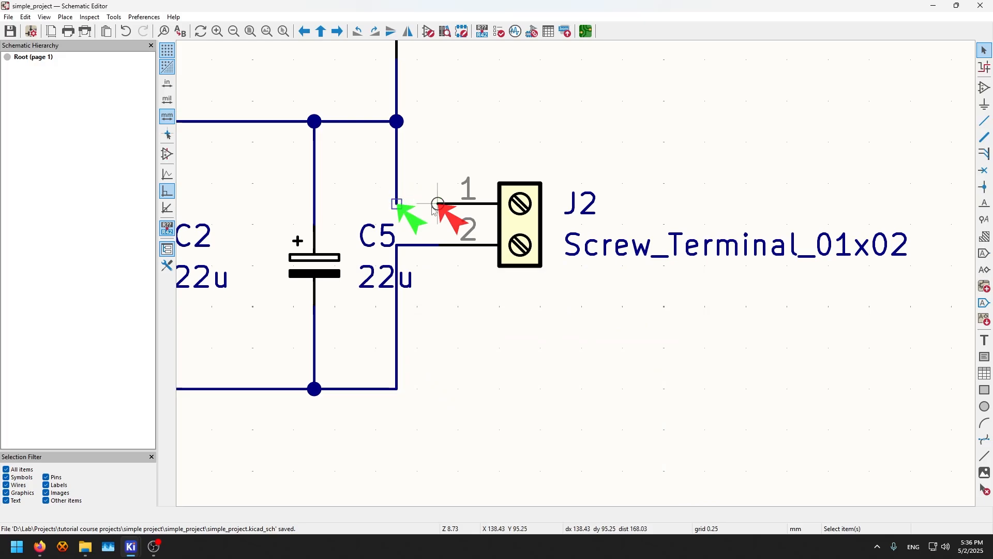
Step: Draw a wire joining the open end of the vertical +3.3V wire to pin 1 of J2, and save the schematic
key(w)
click(397, 203)
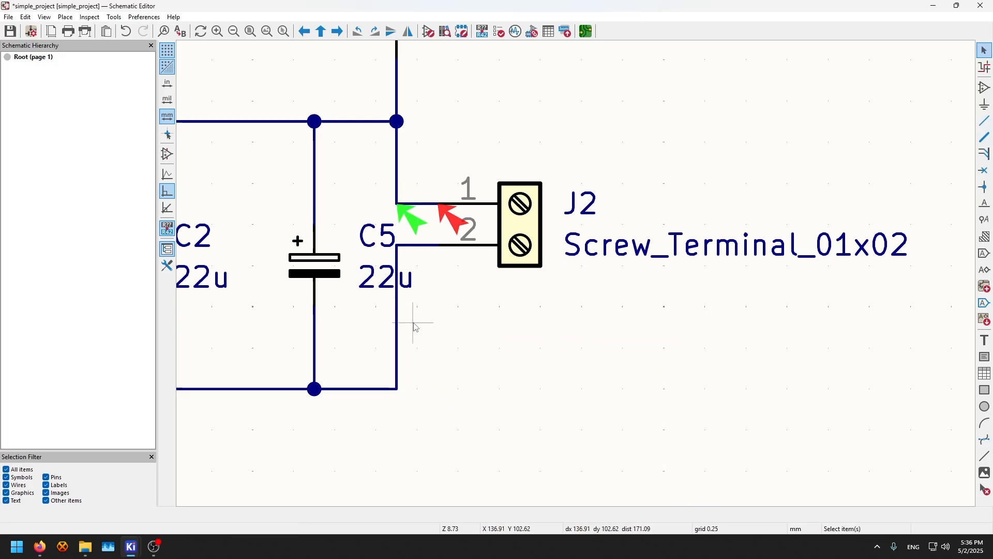
key(Escape)
key(F2)
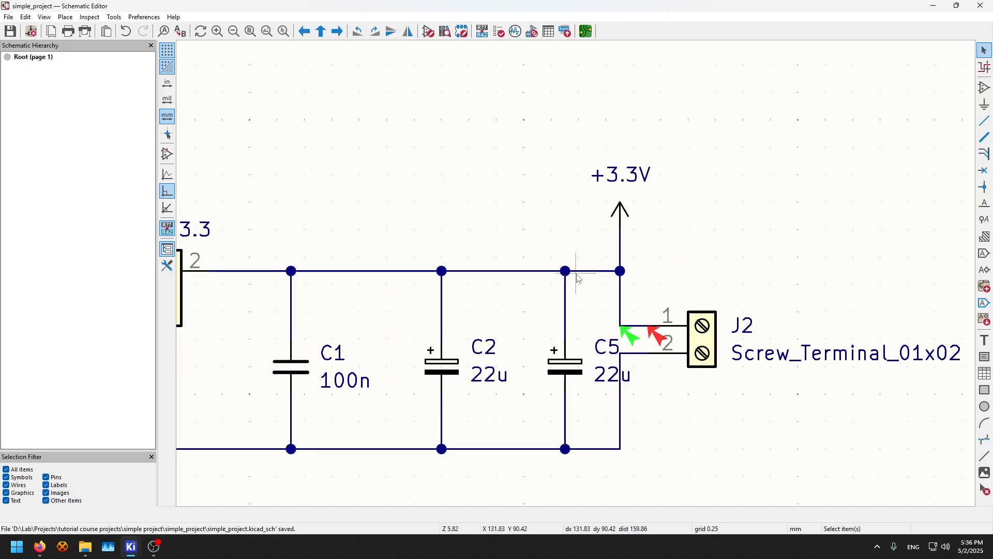
Step: Draw an L-shaped wire stub from the junction above C5, leaving its 2.54 mm horizontal segment's end unconnected, and save the schematic
key(w)
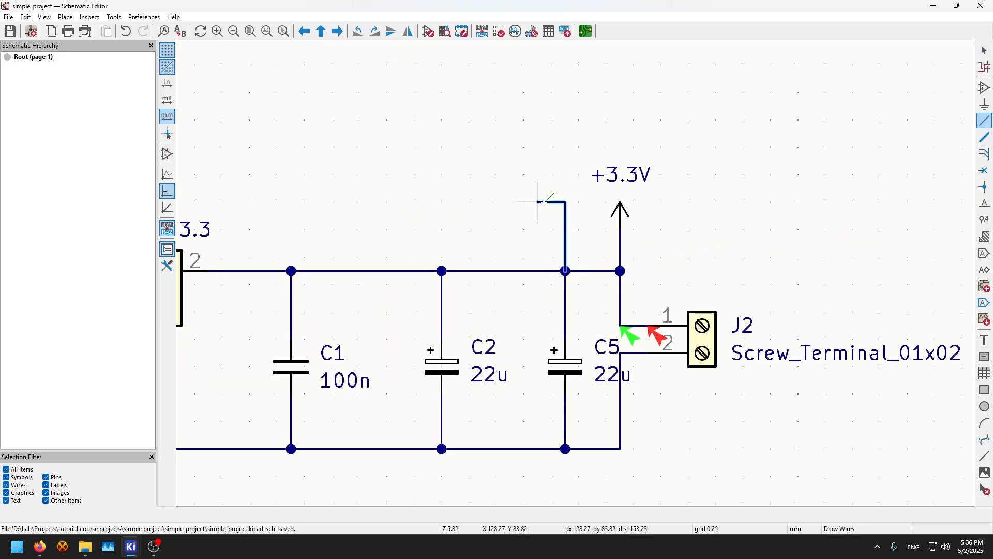
double_click(538, 201)
key(Escape)
key(ctrl+s)
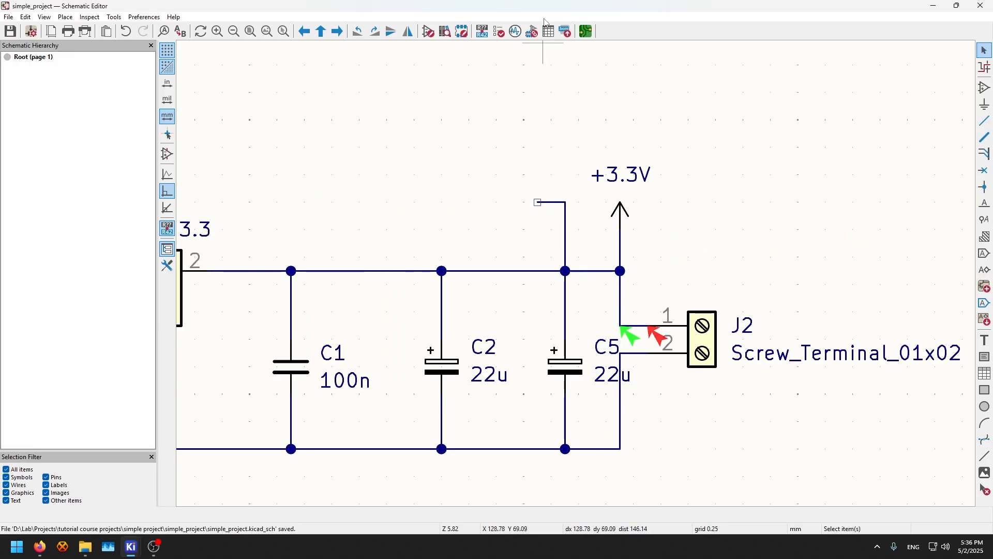
Step: Rerun the electrical rules check and locate the unconnected wire endpoint of the stub above C5 on the schematic
click(499, 32)
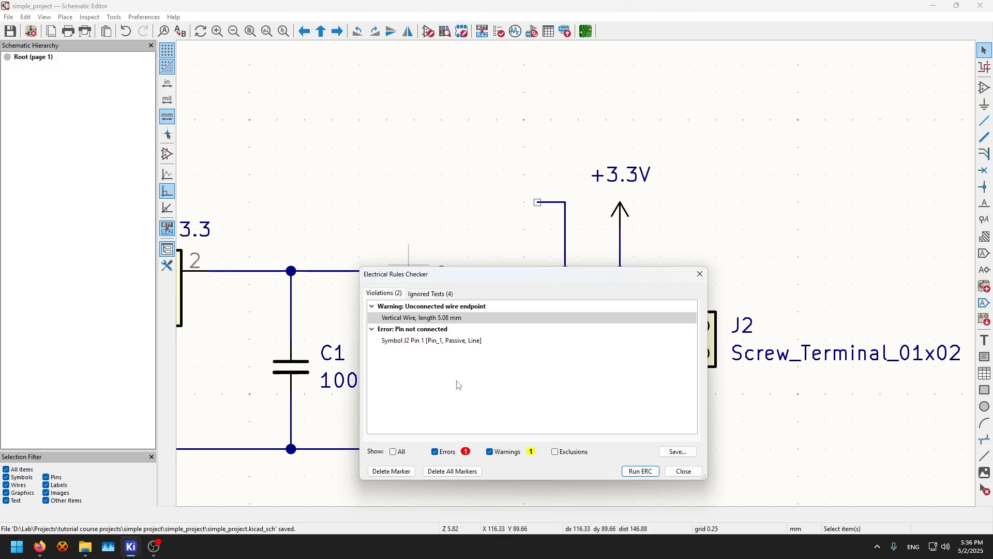
click(640, 471)
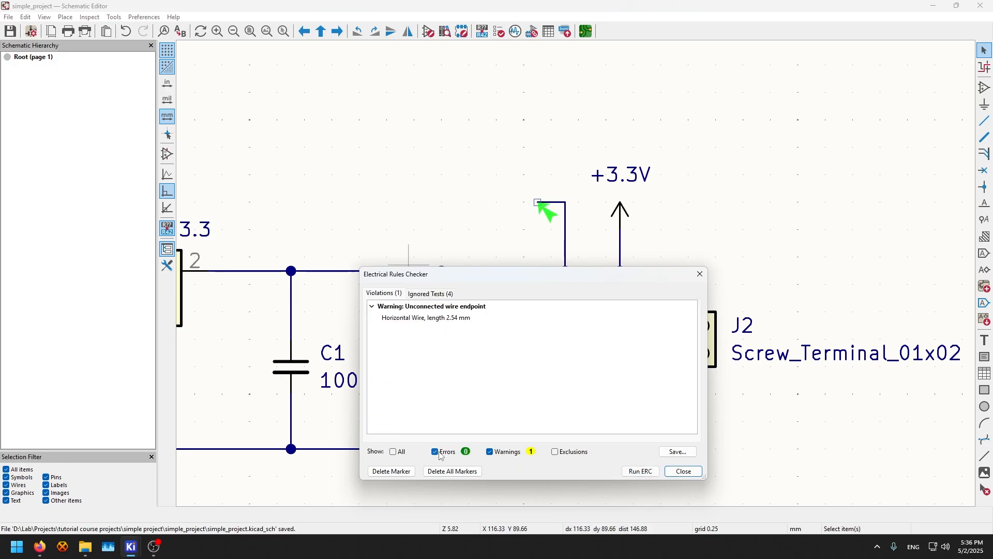
click(456, 318)
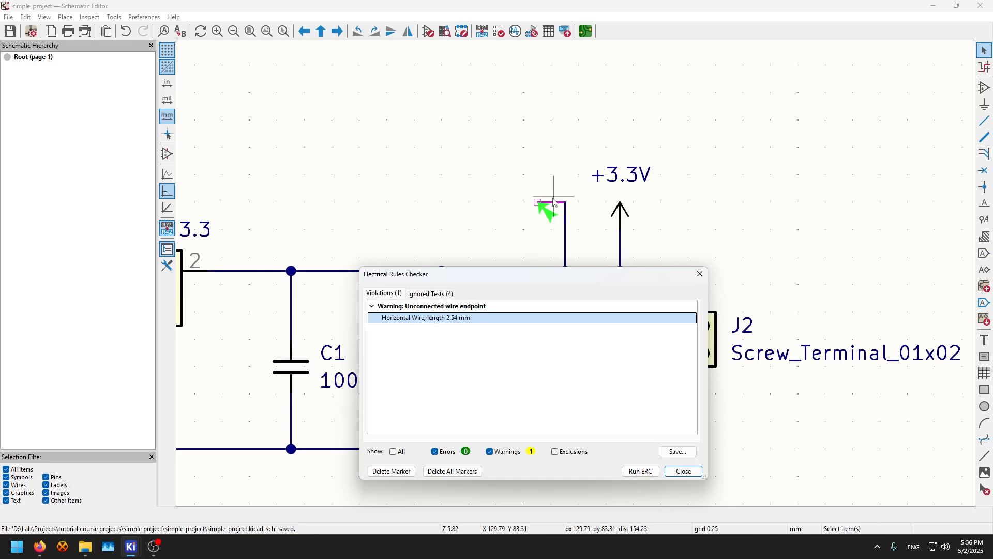
key(Escape)
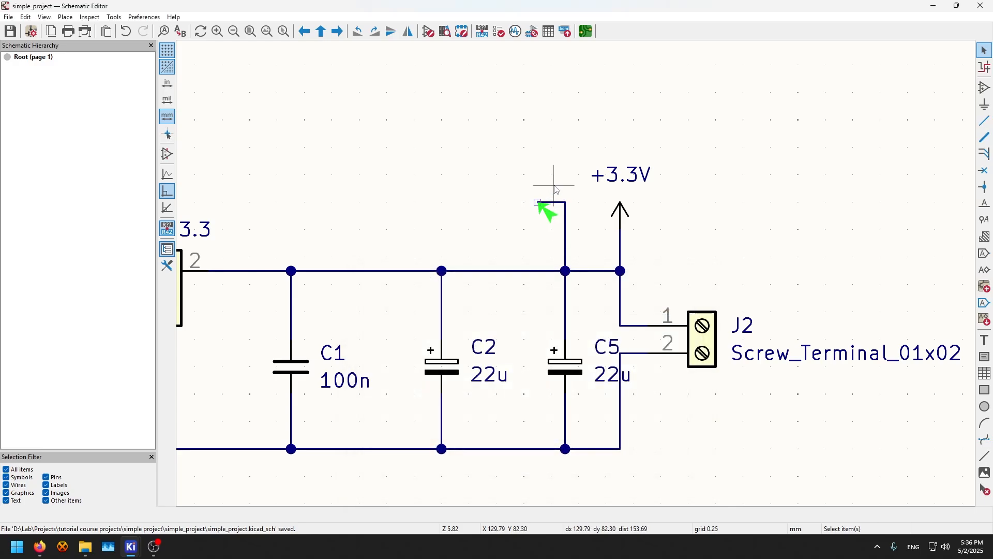
Step: Delete both segments of the wire stub above C5, and save the schematic
click(567, 234)
key(Delete)
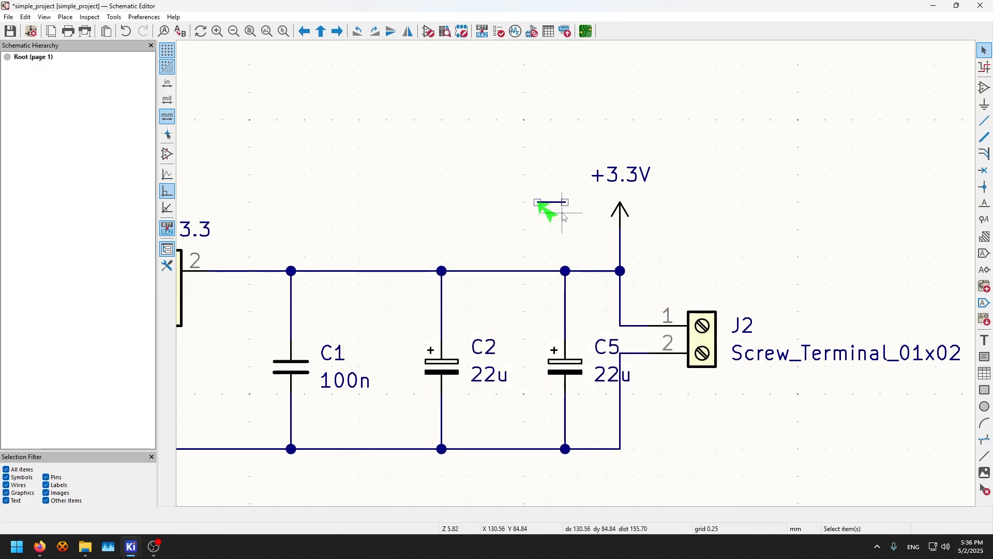
key(ctrl+s)
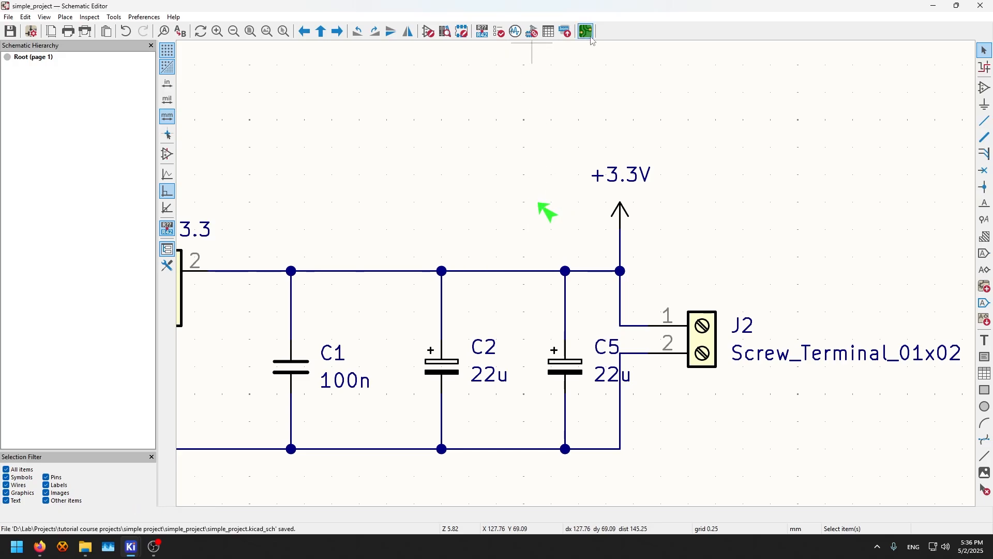
Step: Rerun the electrical rules check without the wire stub and close the checker
click(498, 31)
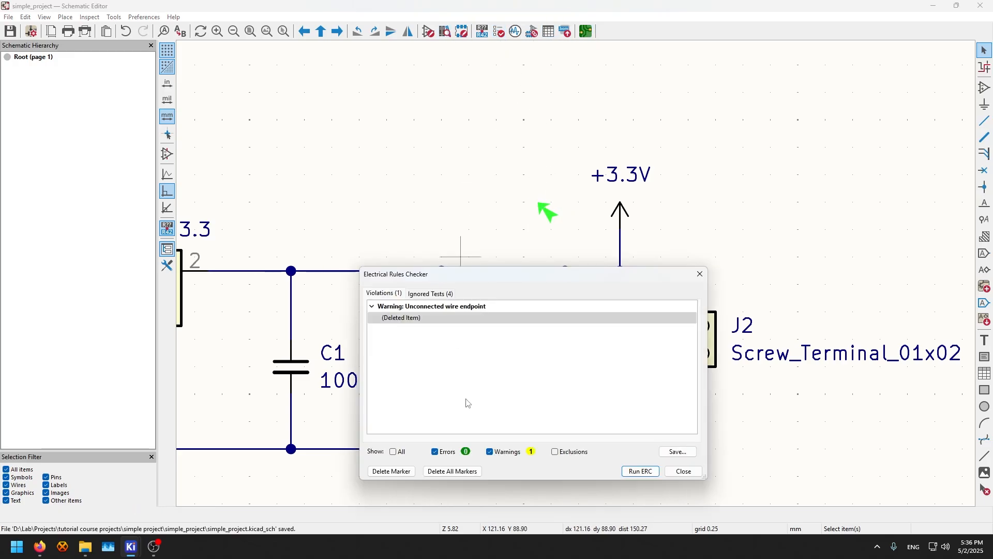
click(638, 471)
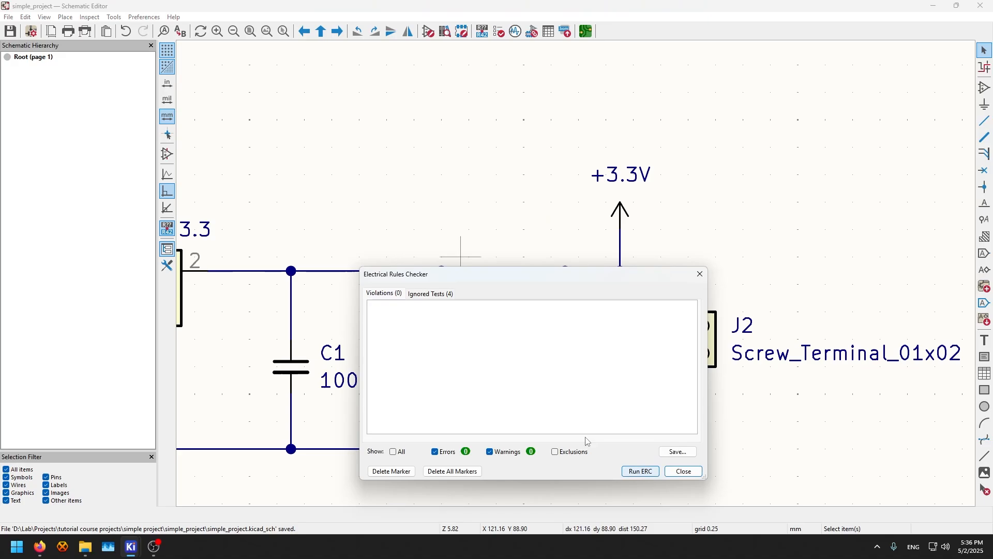
click(682, 471)
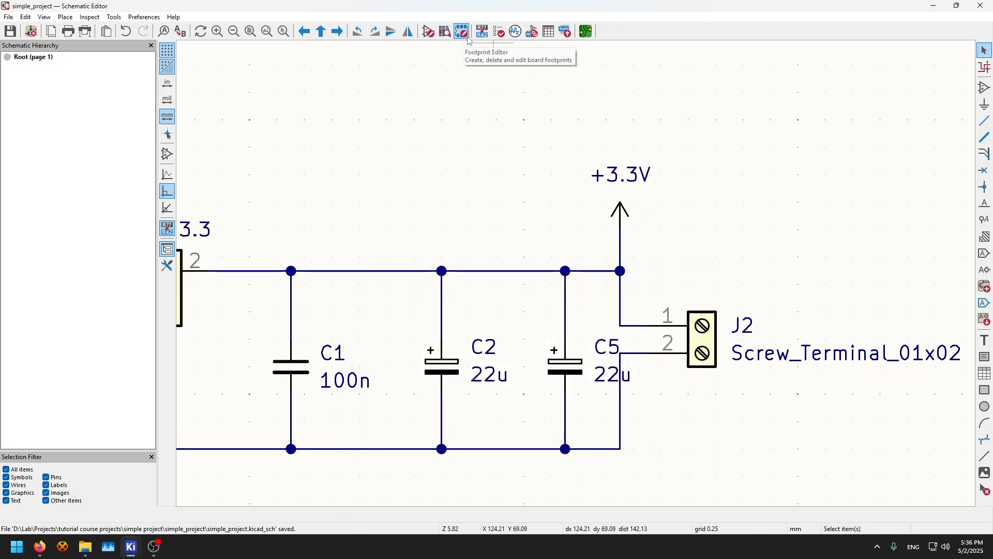
Step: Open the Assign Footprints tool and reposition its window so all three of its lists are in view
click(536, 31)
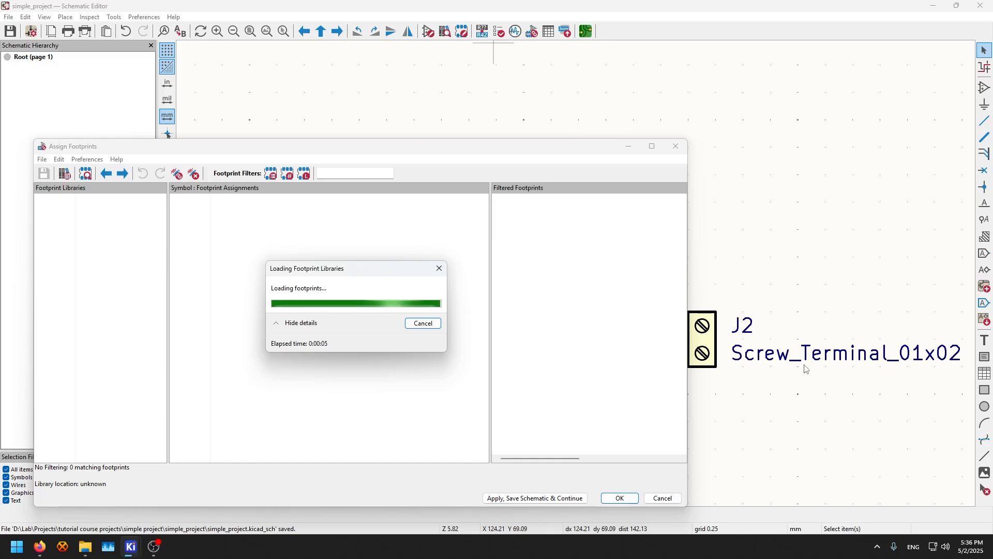
drag(590, 146, 489, 106)
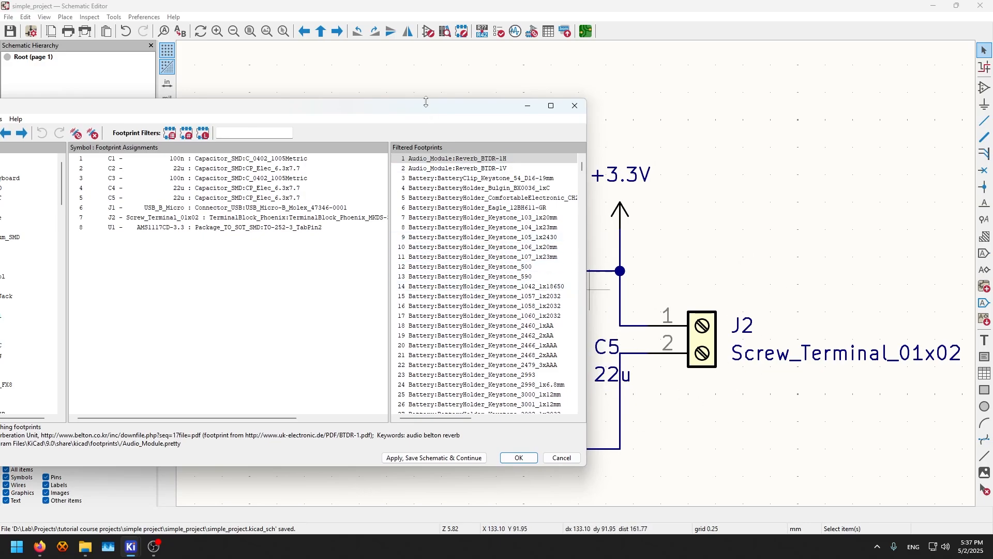
drag(428, 108, 498, 107)
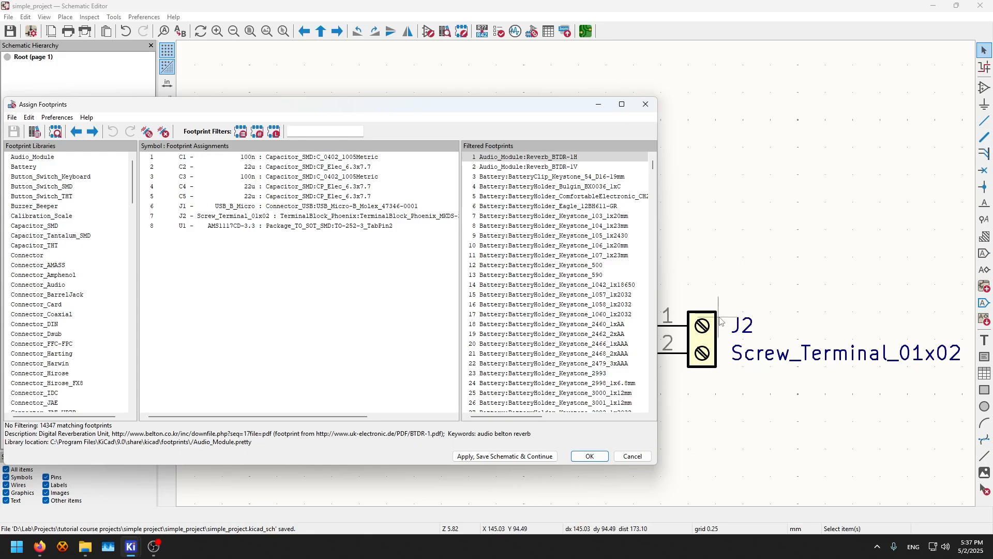
Step: View the whole circuit from J1 to J2, and bring the Assign Footprints window back over it
drag(486, 113, 753, 264)
scroll(343, 204, down, 1)
middle_drag(480, 214, 611, 124)
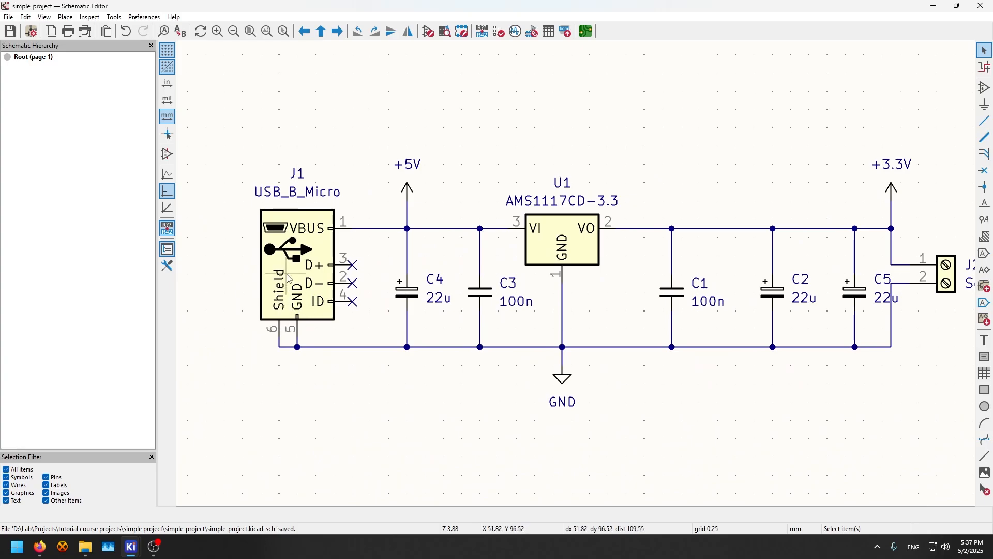
middle_drag(748, 282, 704, 270)
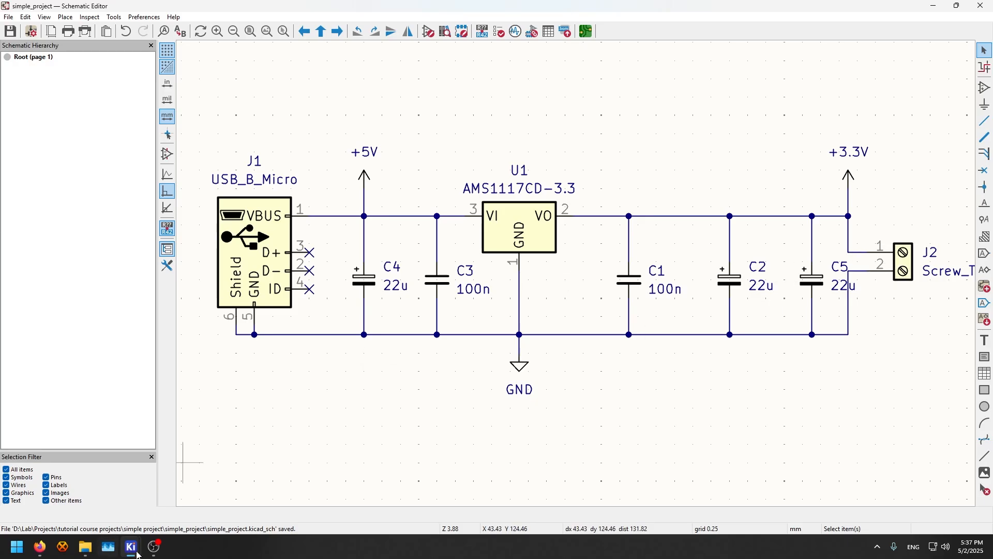
mouse_move(132, 551)
click(269, 535)
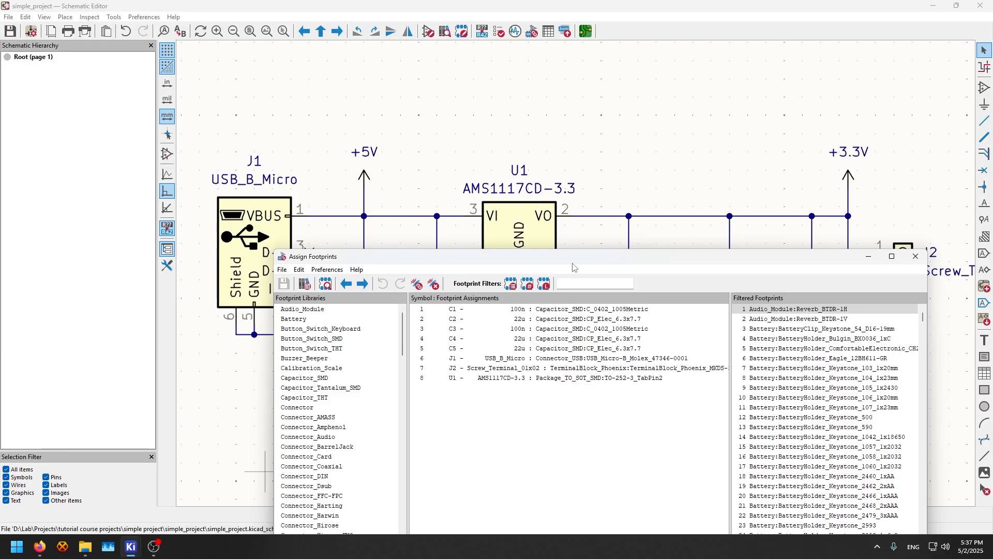
drag(573, 267, 473, 120)
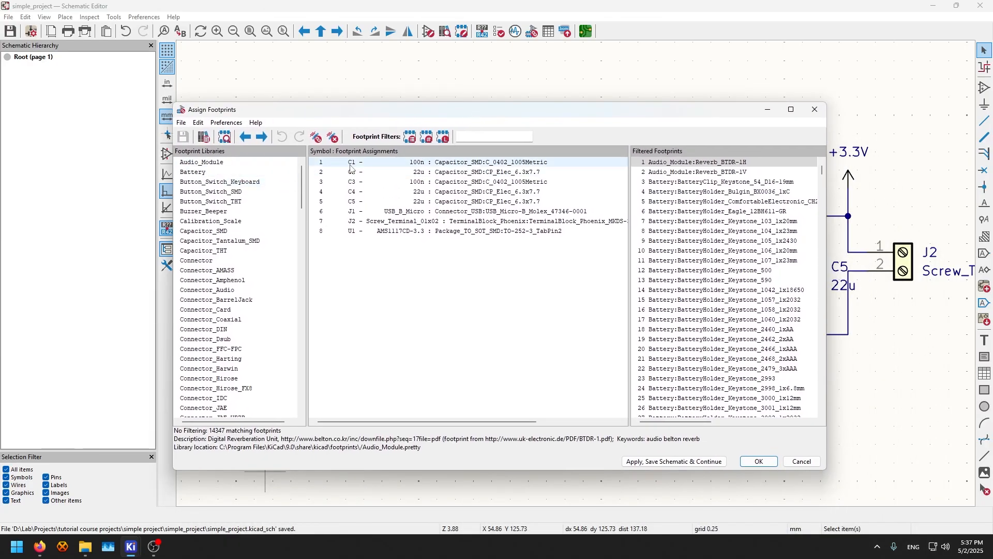
Step: Select C1 in the footprint assignments, examine it highlighted on the schematic, and browse the capacitor footprints available for it
click(432, 165)
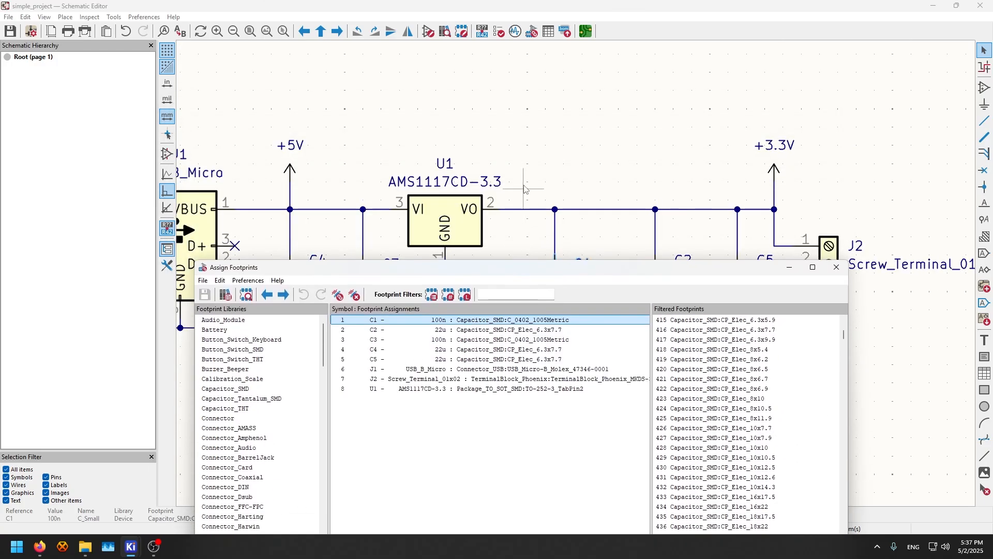
click(524, 189)
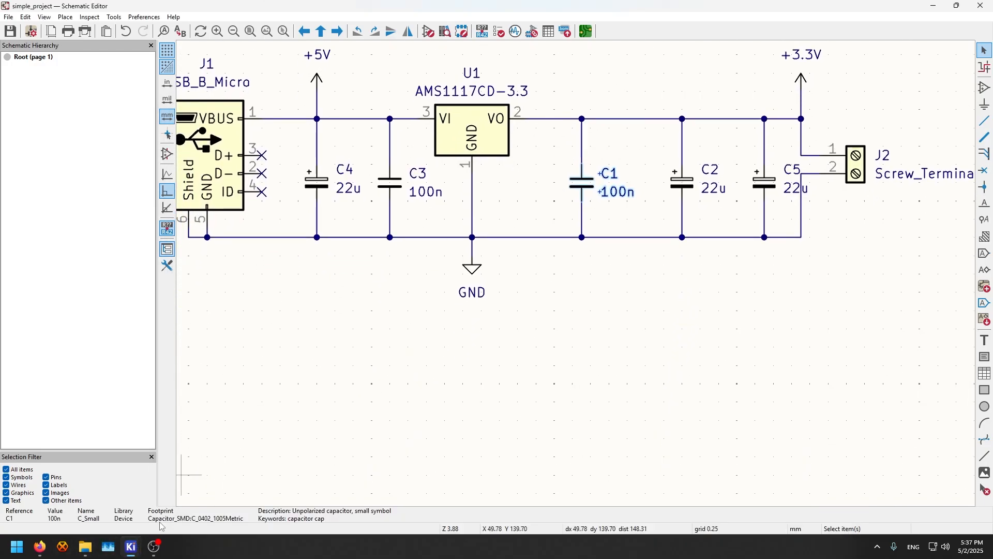
mouse_move(130, 547)
click(266, 492)
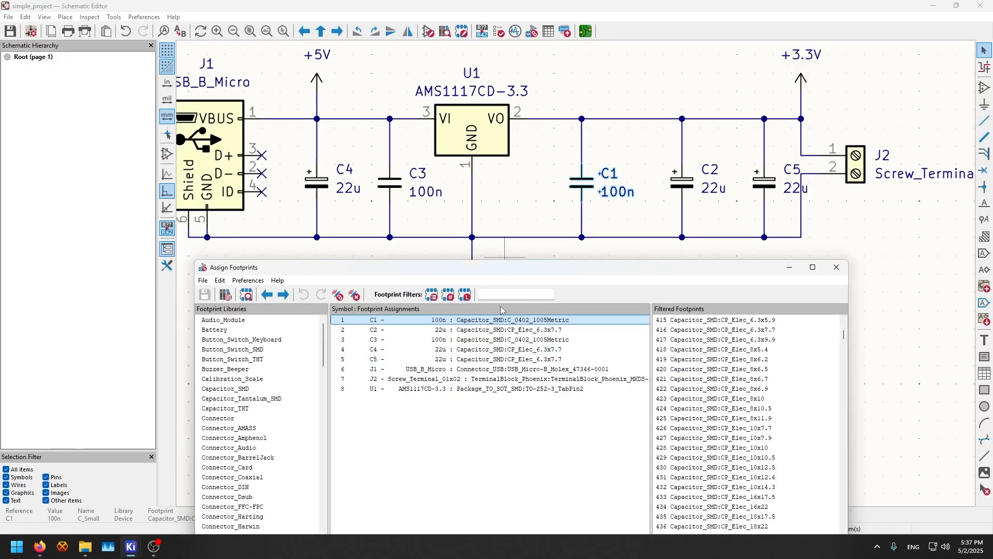
click(460, 321)
scroll(688, 339, down, 20)
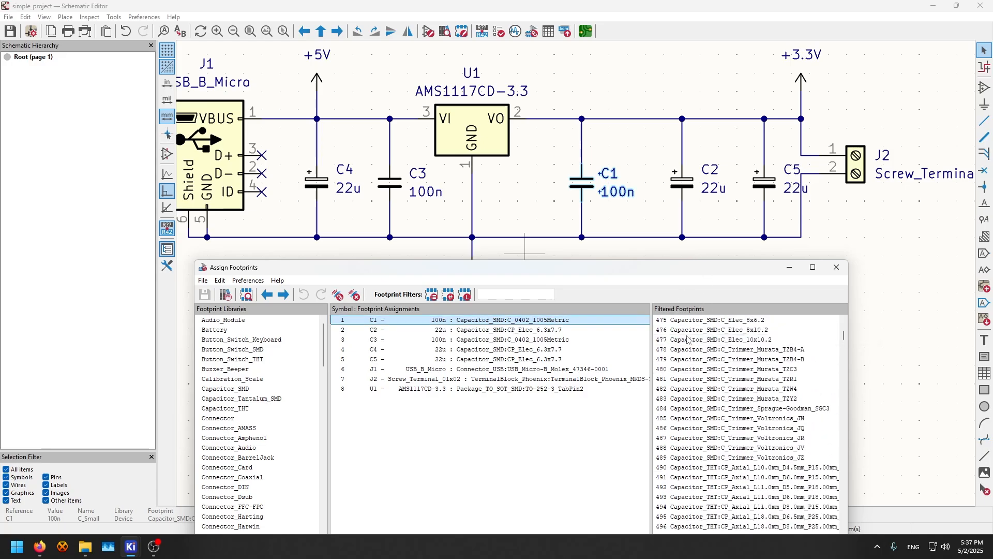
scroll(689, 339, down, 18)
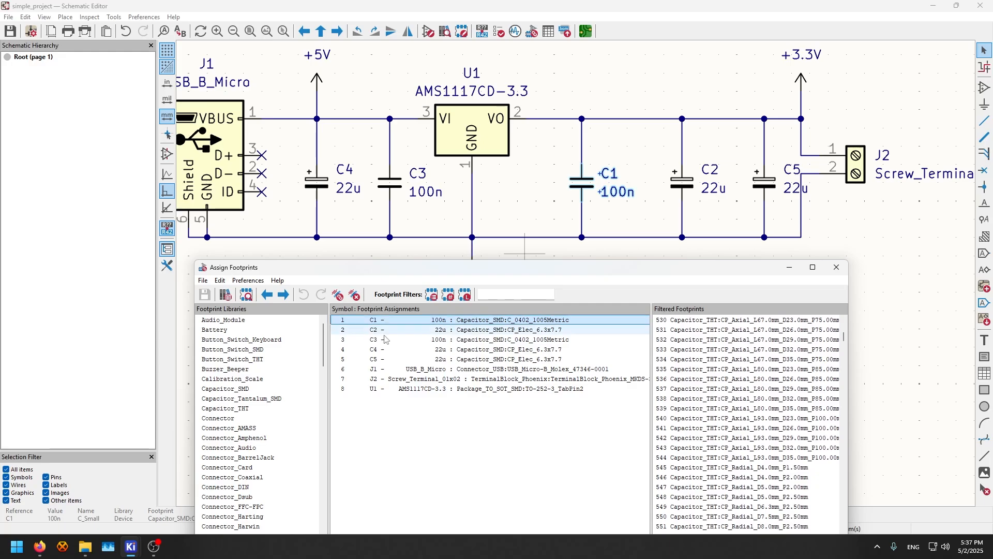
Step: Select C5 in the footprint assignments to highlight it on the schematic, and browse the available Capacitor_SMD footprints
click(487, 359)
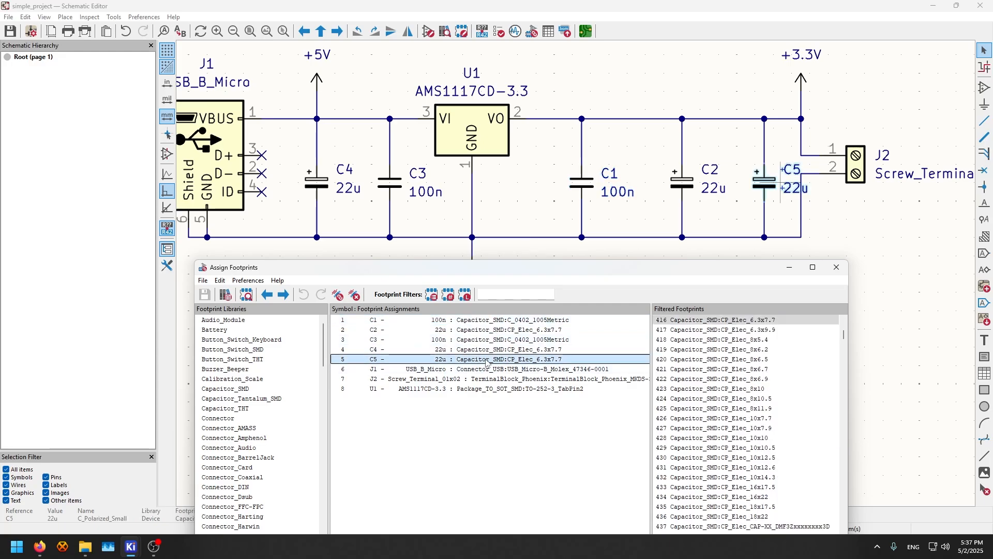
scroll(714, 340, down, 1)
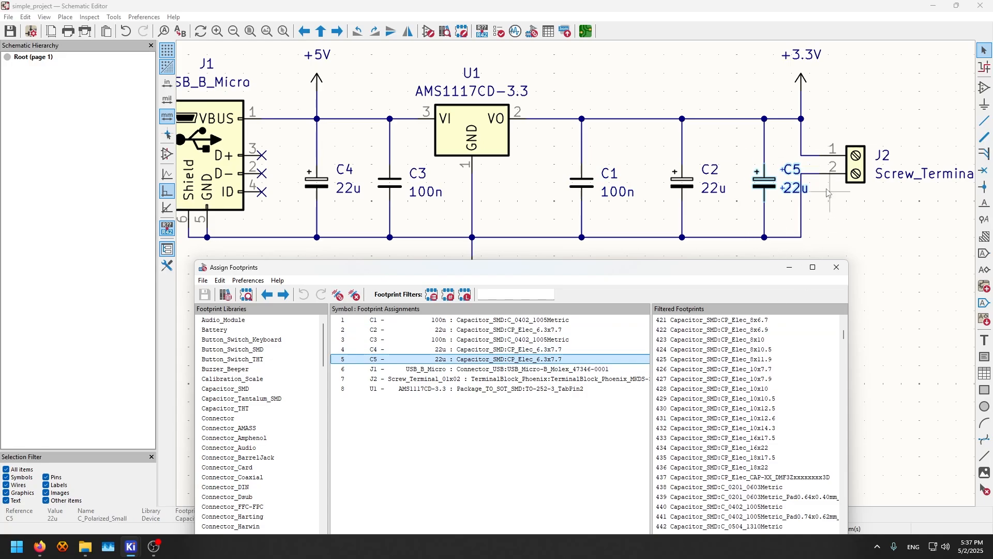
scroll(686, 330, down, 5)
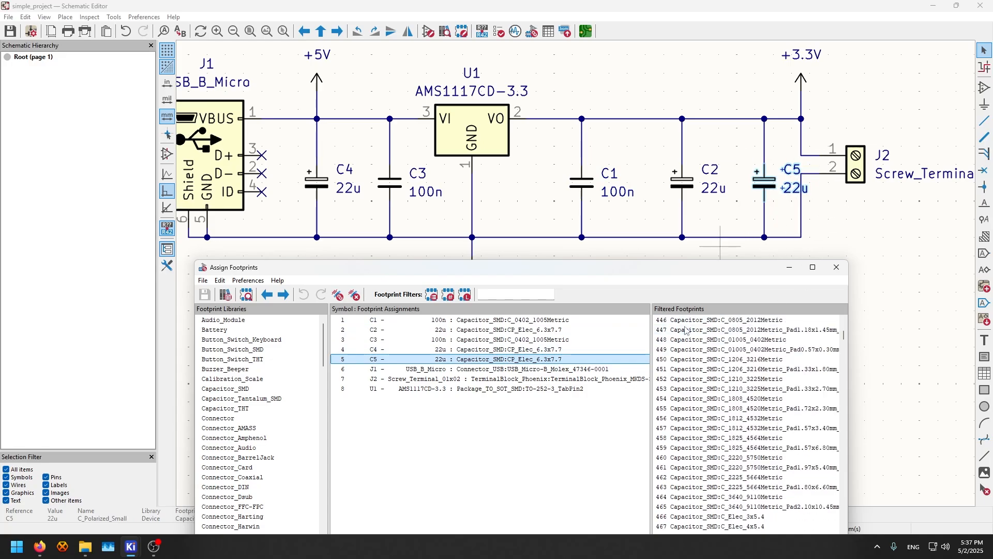
Step: Browse further down the footprints available for C5, from Capacitor_SMD into the Capacitor_THT library
scroll(686, 337, down, 12)
scroll(686, 362, right, 3)
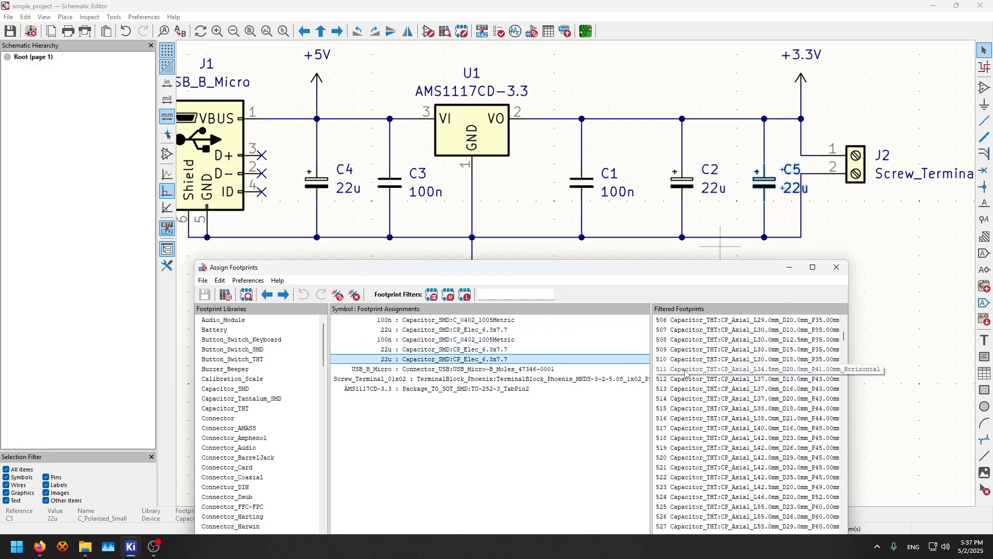
scroll(686, 372, down, 19)
scroll(549, 354, left, 3)
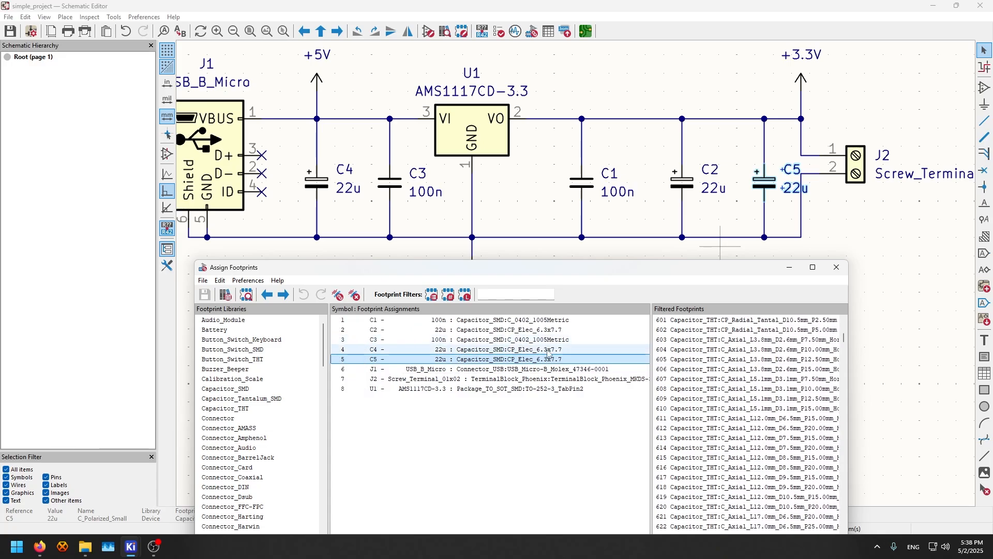
scroll(737, 368, down, 6)
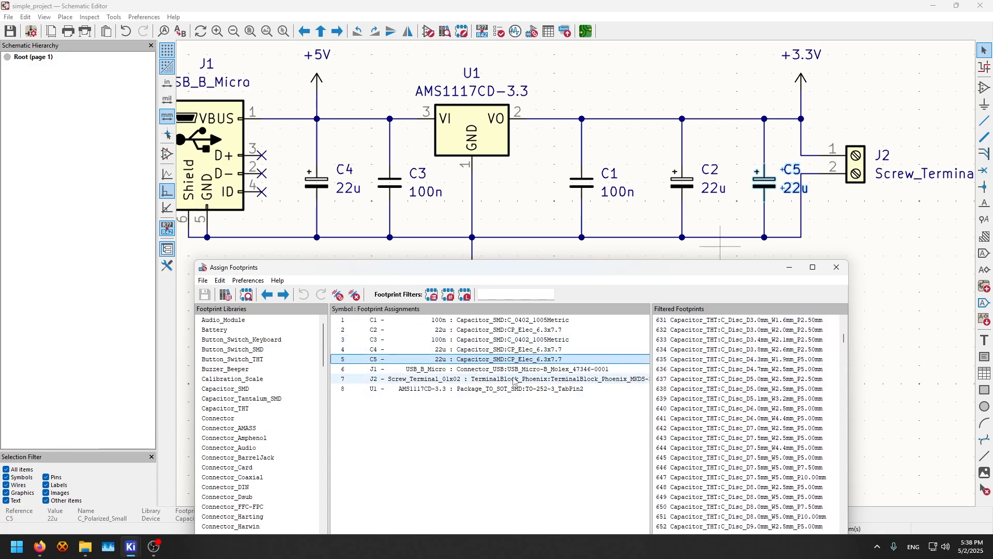
Step: Select J1 in the footprint assignments to highlight it on the schematic, and browse the USB, Wago and wire connector footprints
click(512, 369)
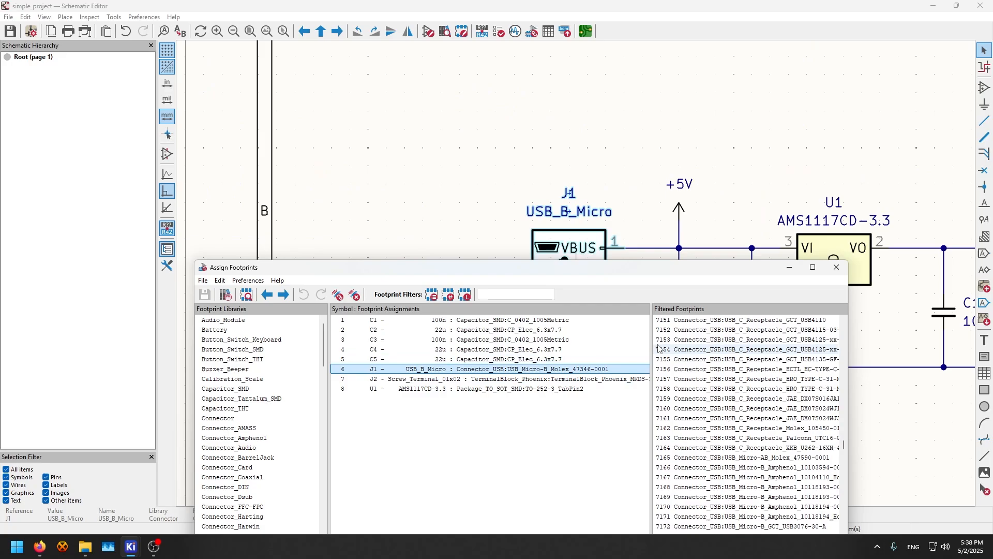
scroll(693, 349, down, 11)
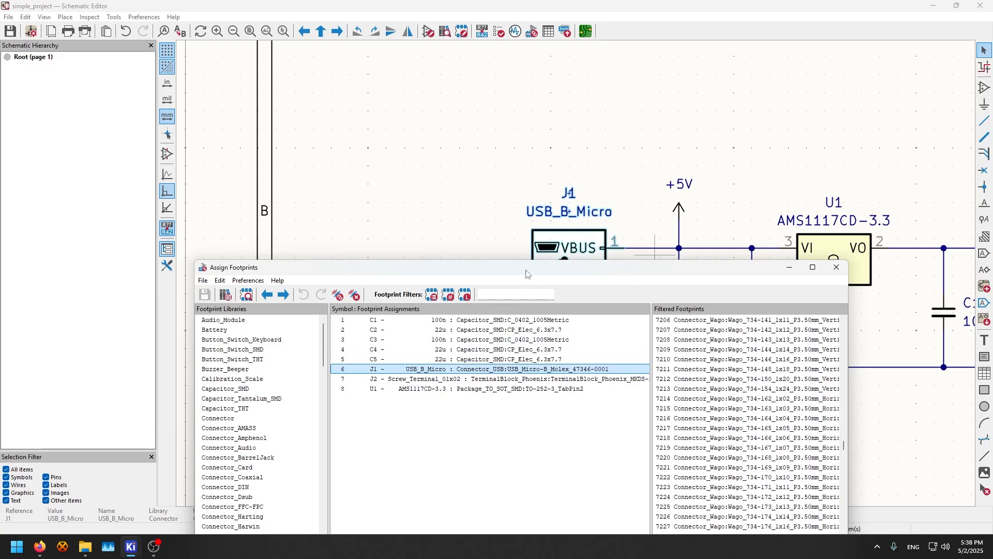
drag(513, 271, 477, 224)
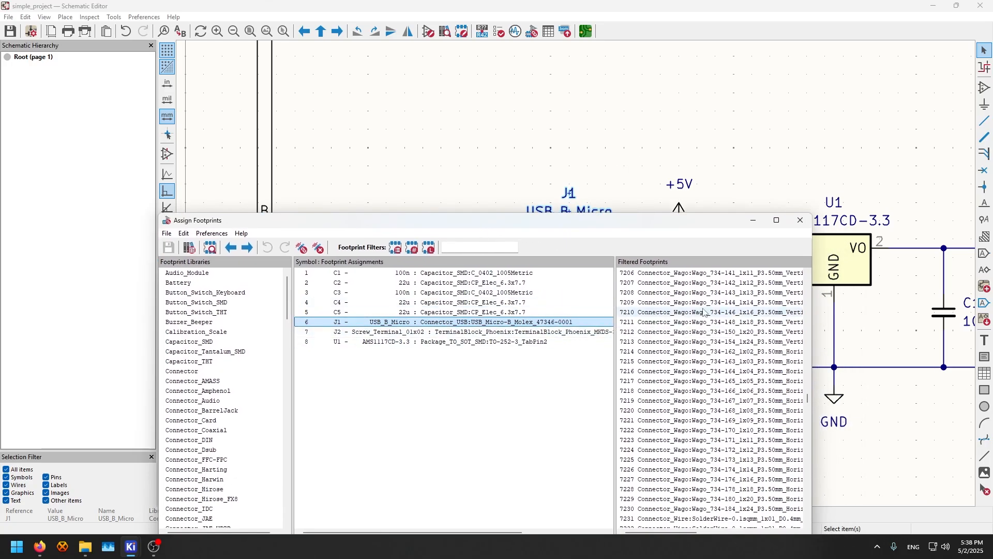
scroll(703, 309, down, 7)
scroll(704, 311, down, 20)
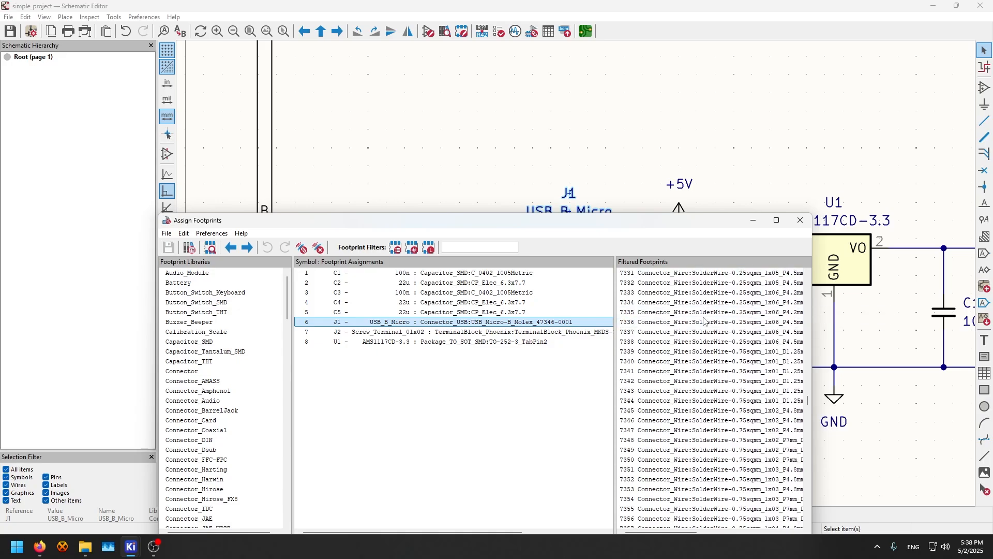
scroll(655, 346, down, 8)
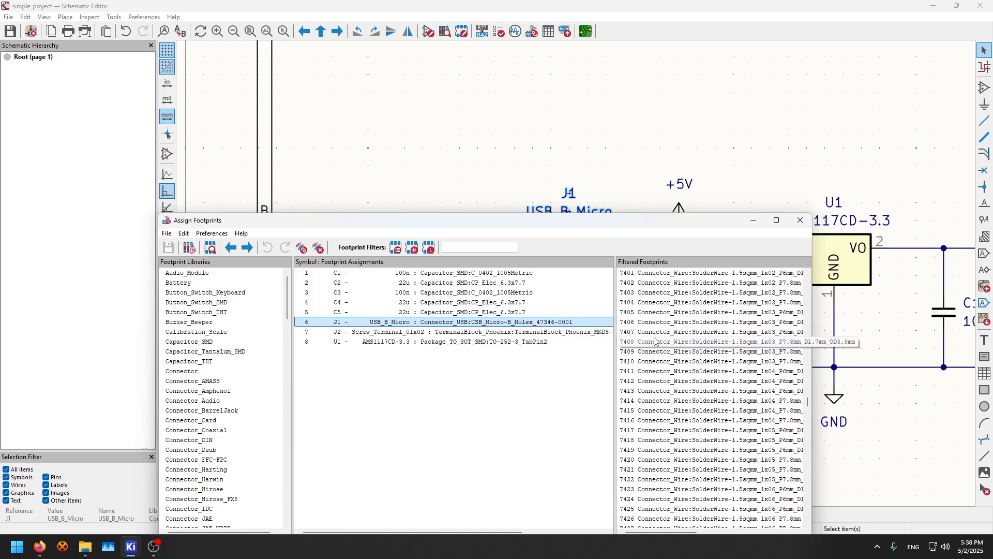
Step: Select C3 and U1 in the footprint assignments, and locate U1's TO-252-3_TabPin2 among the Package_TO_SOT_SMD footprints
click(445, 294)
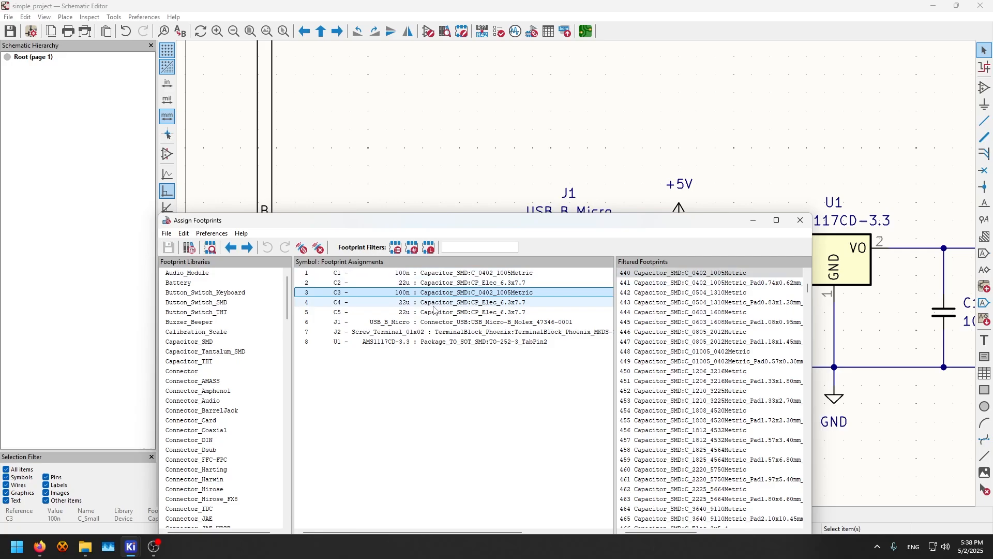
click(430, 343)
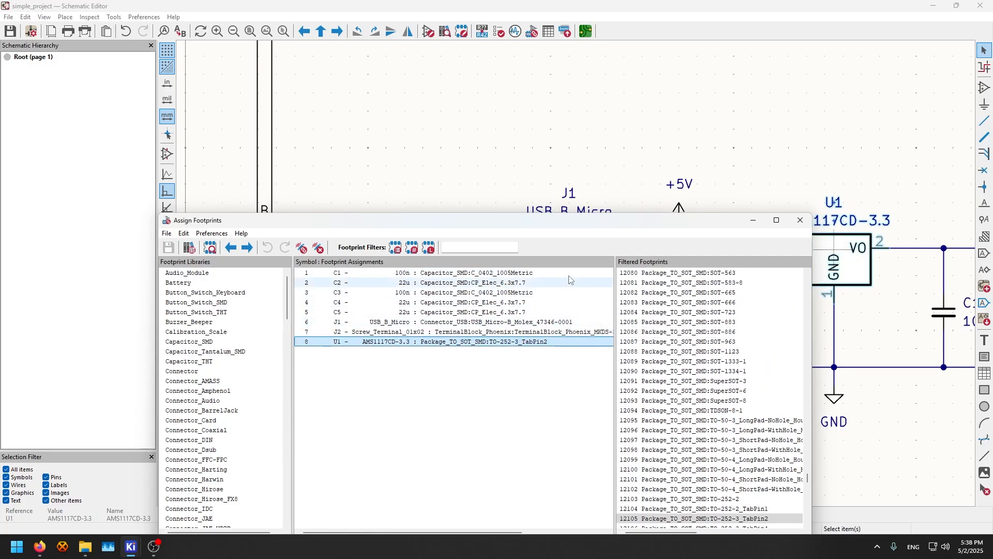
scroll(717, 332, down, 3)
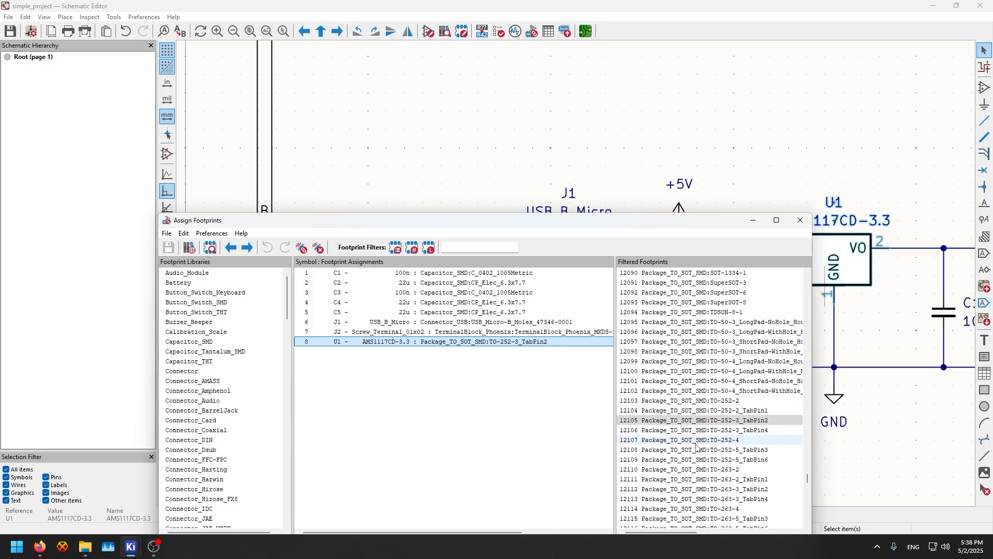
click(689, 421)
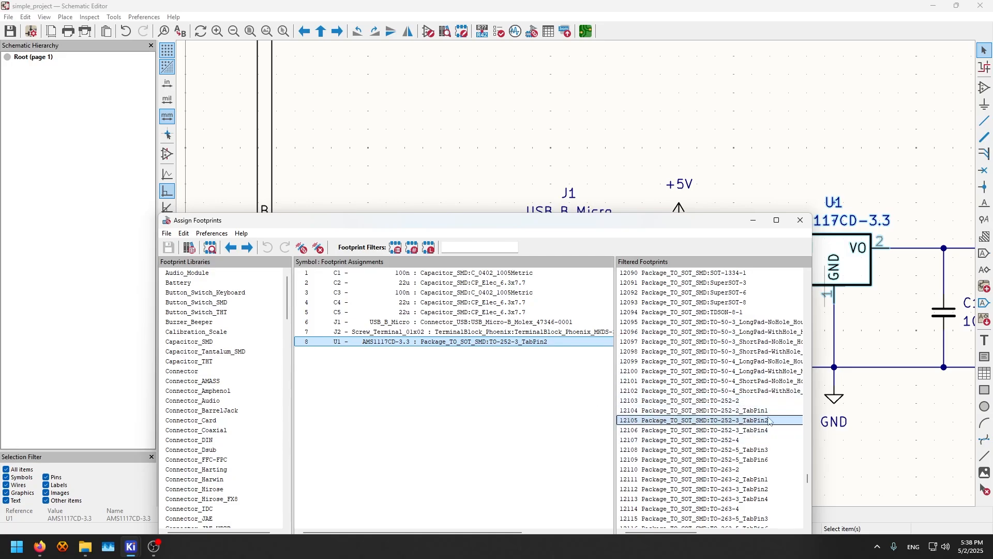
click(745, 422)
click(528, 356)
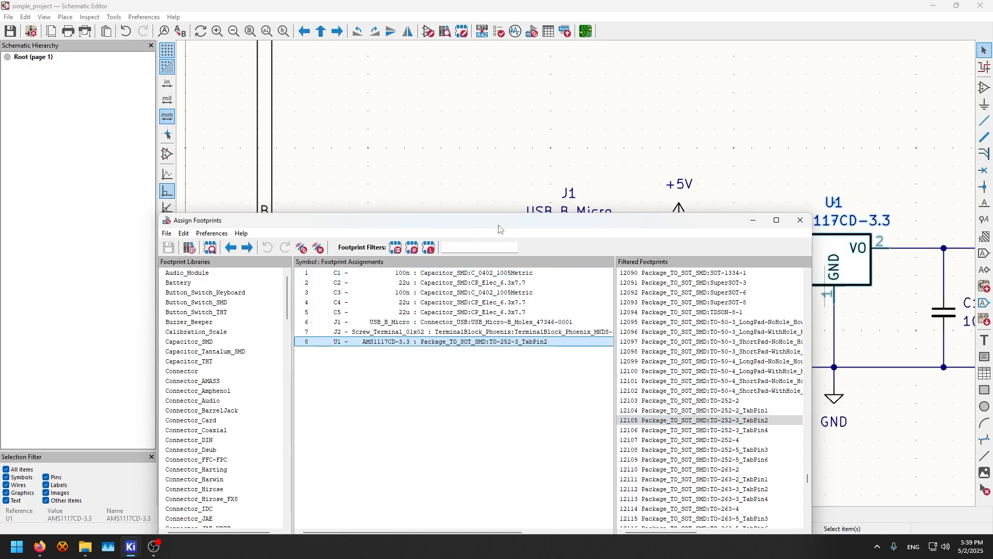
Step: Bring the whole Assign Footprints window into view, apply and save the assignments to the schematic, and close it
drag(500, 228, 408, 147)
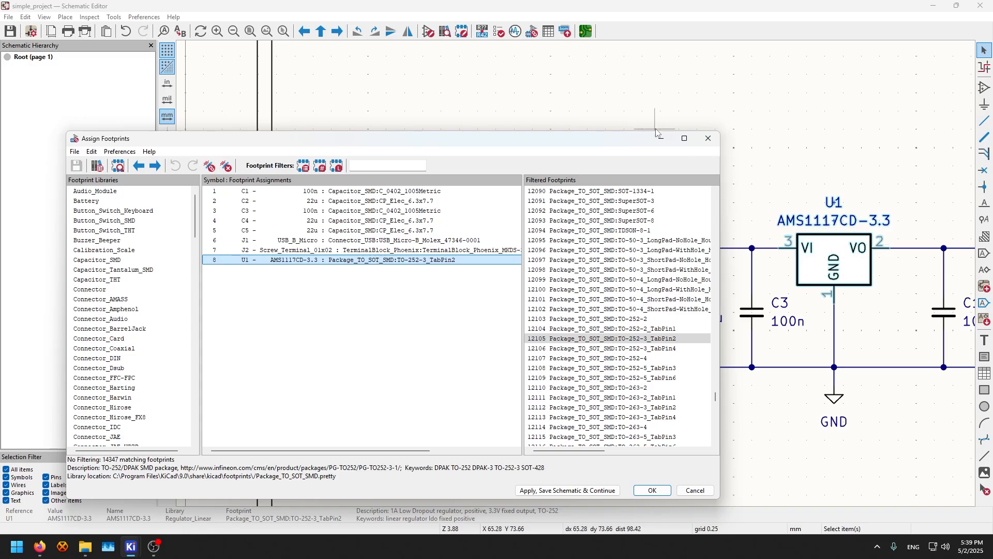
click(523, 491)
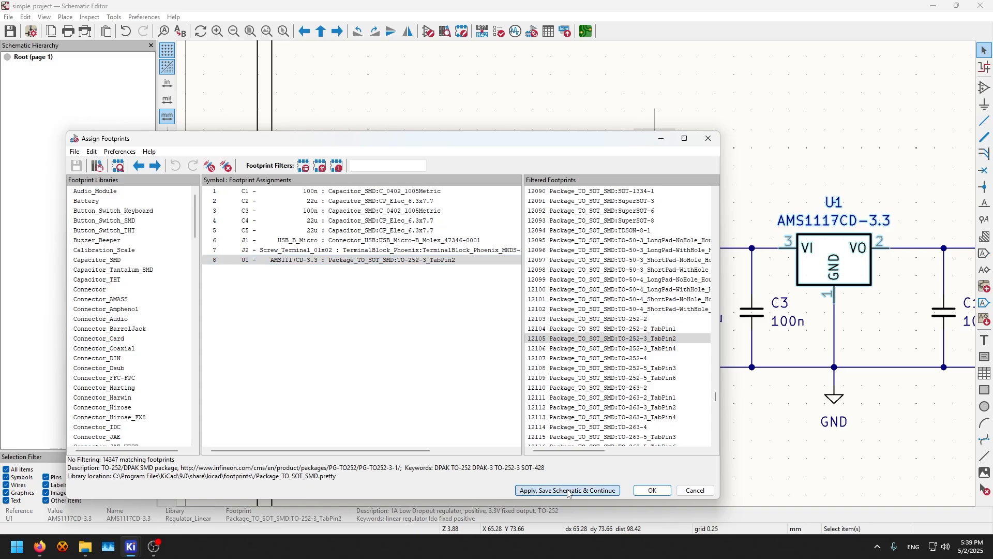
click(695, 491)
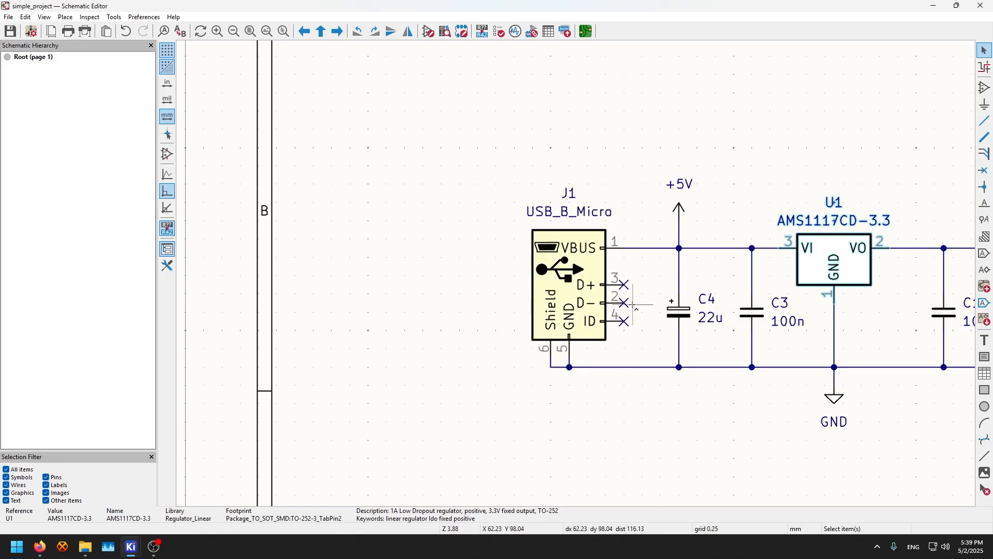
Step: Open the symbol properties of regulator U1 and bring up the Footprint Chooser for its Footprint field
middle_drag(888, 175, 631, 191)
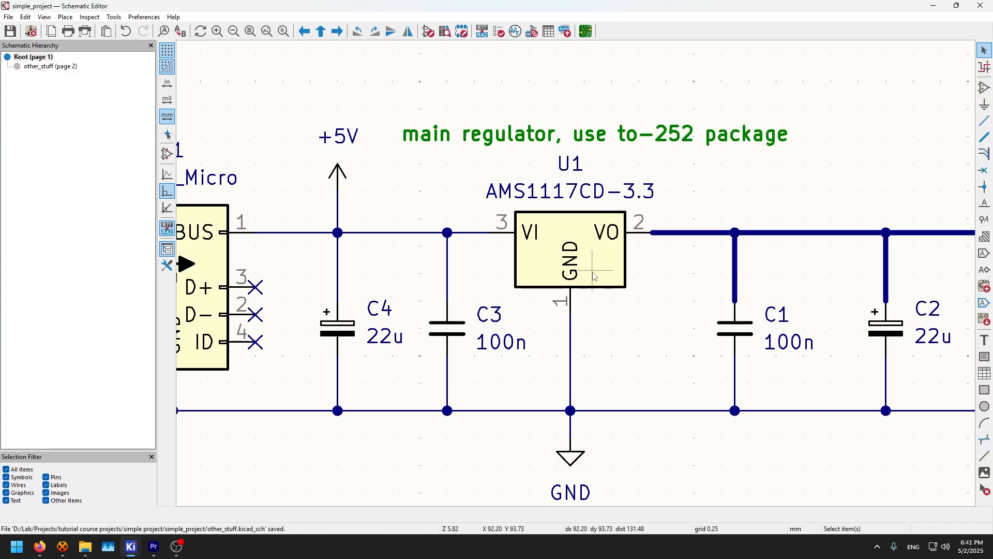
middle_drag(594, 276, 525, 270)
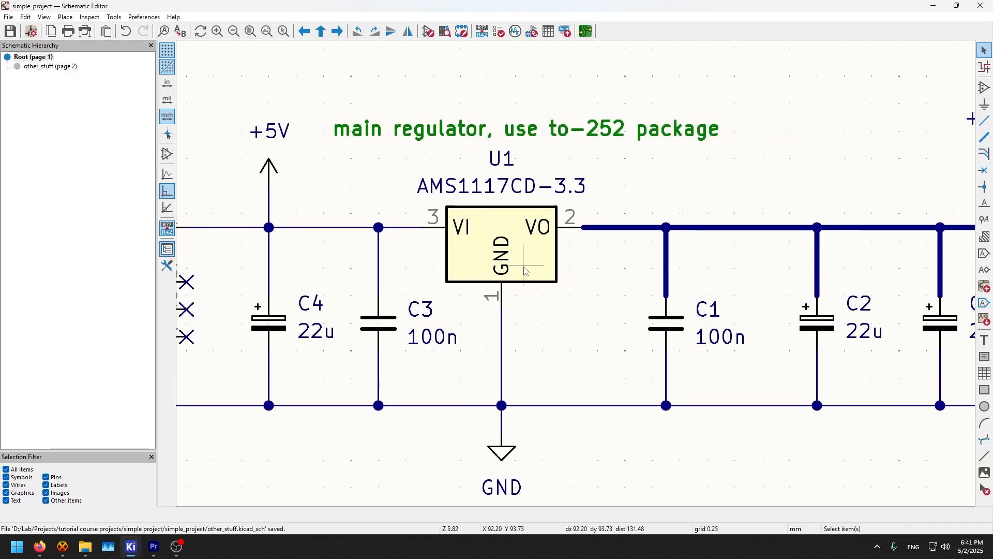
click(525, 271)
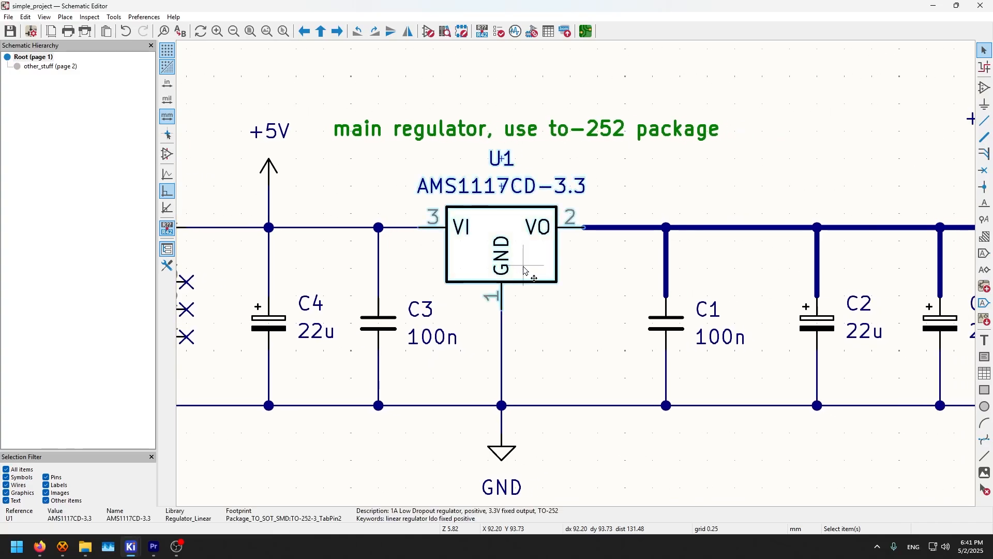
double_click(526, 270)
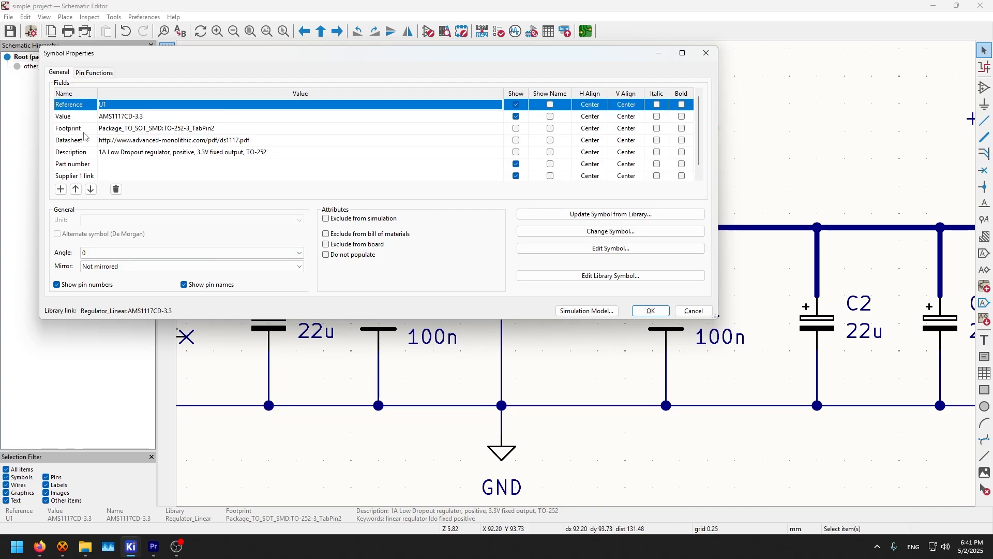
click(288, 128)
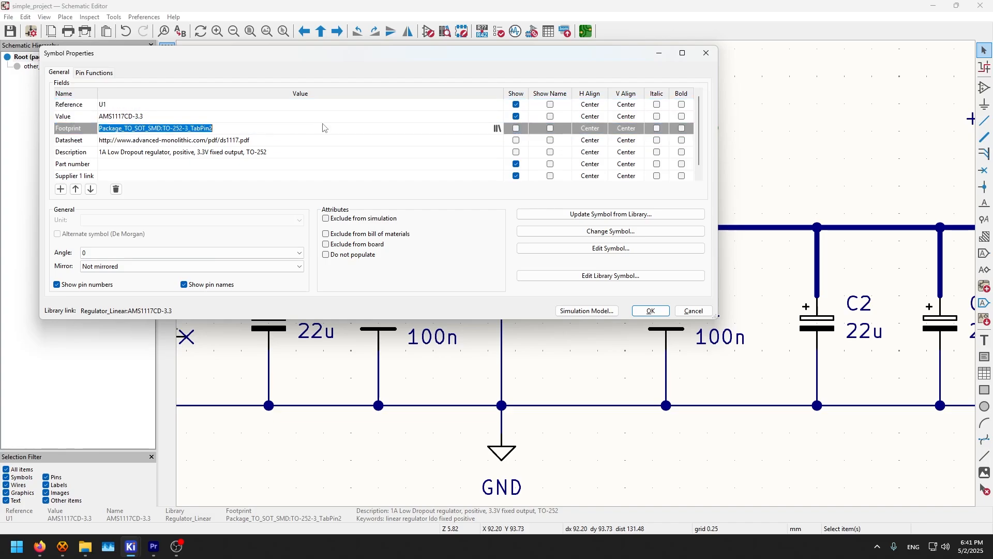
click(498, 130)
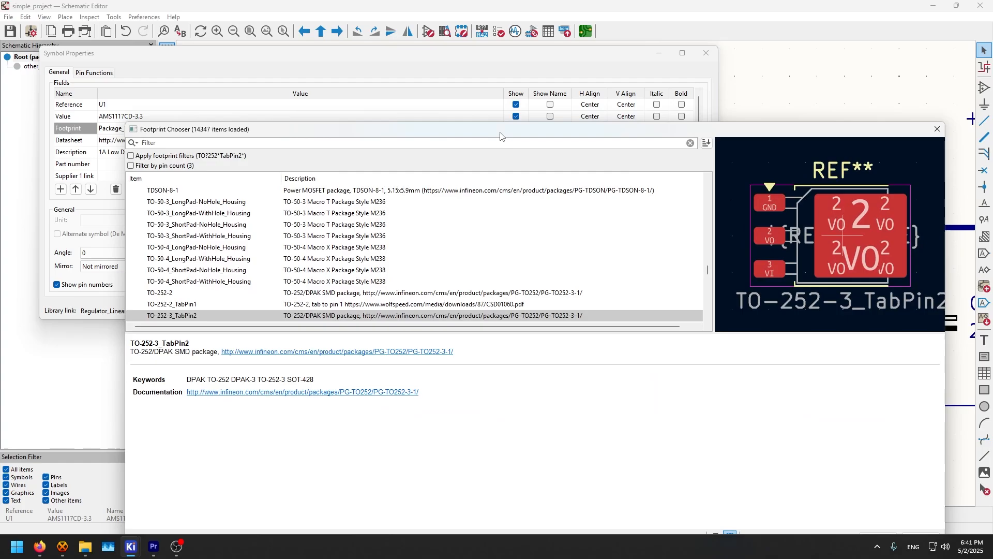
Step: Look through the footprint libraries in the chooser and find the start of the Package_TO_SOT_SMD library
scroll(216, 225, down, 20)
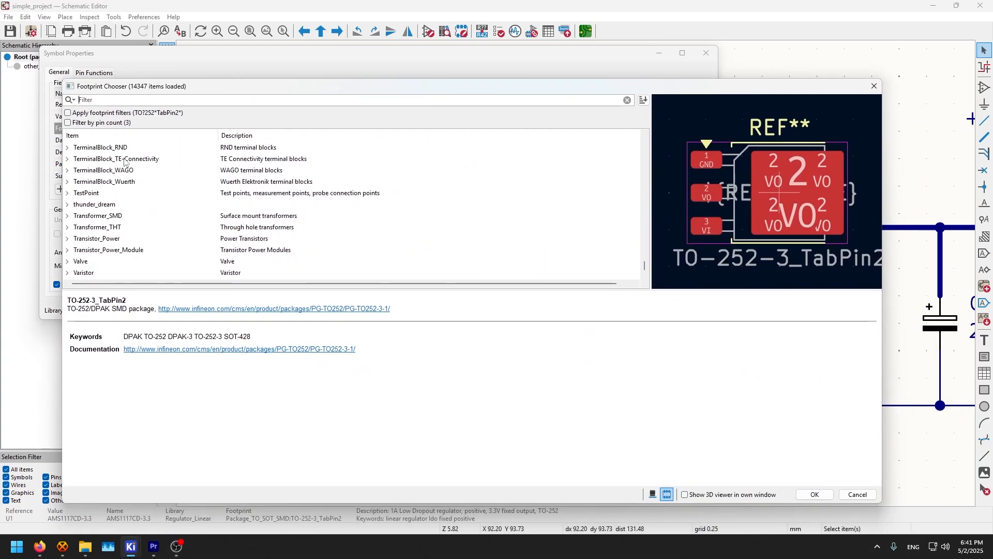
scroll(126, 192, up, 20)
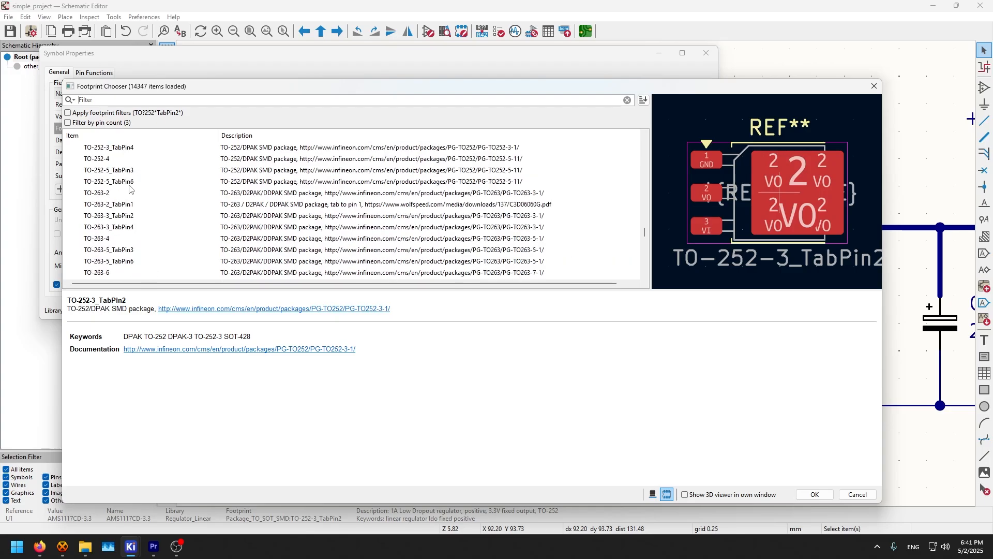
scroll(130, 192, down, 3)
scroll(140, 218, up, 20)
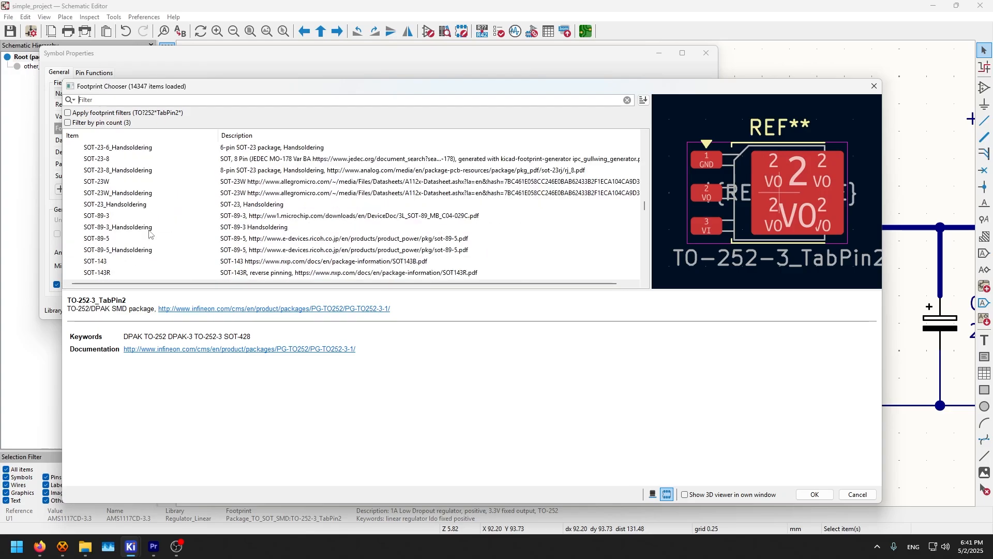
scroll(149, 234, down, 5)
scroll(149, 237, up, 10)
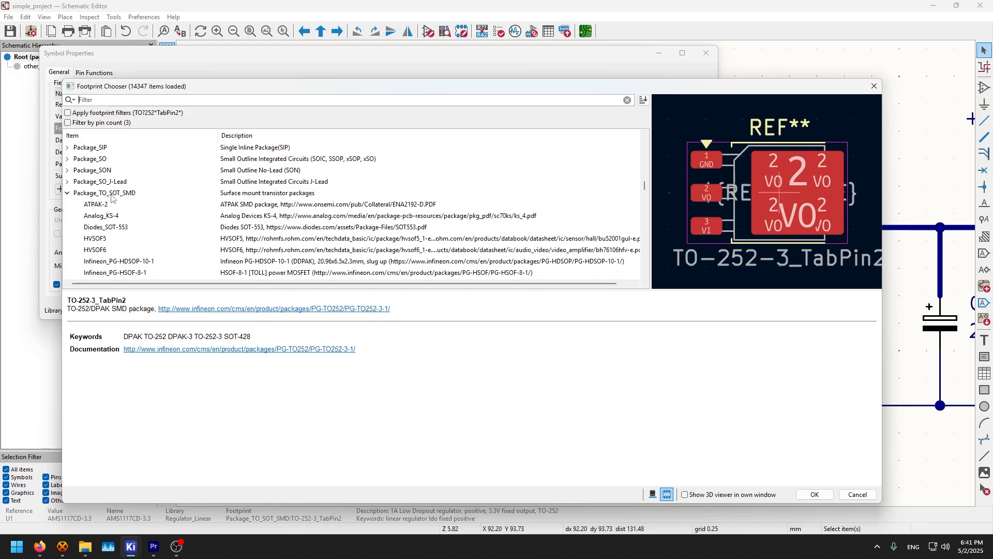
Step: Browse the SOT, TO and TSOT packages in Package_TO_SOT_SMD, and accept TO-252-3_TabPin2 as U1's footprint
scroll(138, 194, down, 15)
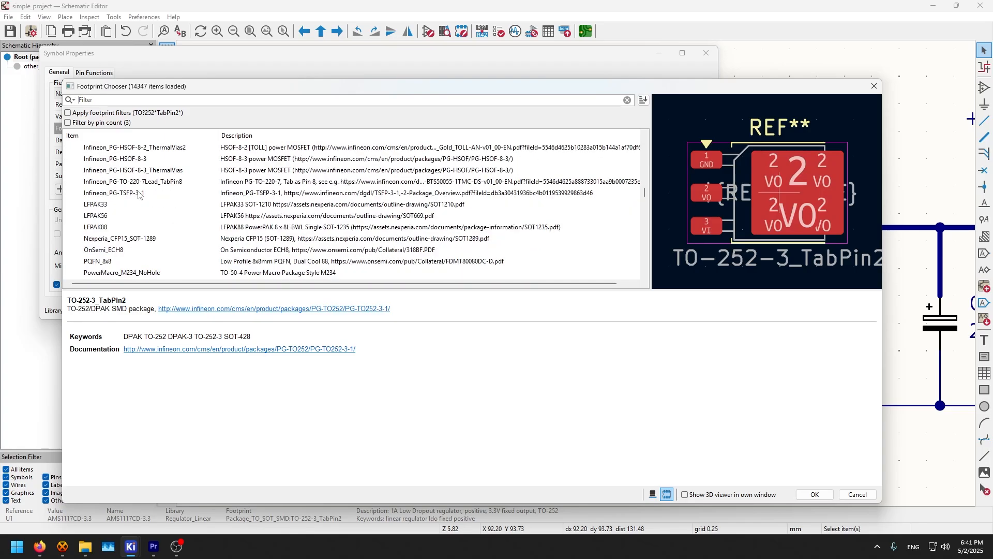
scroll(138, 195, down, 2)
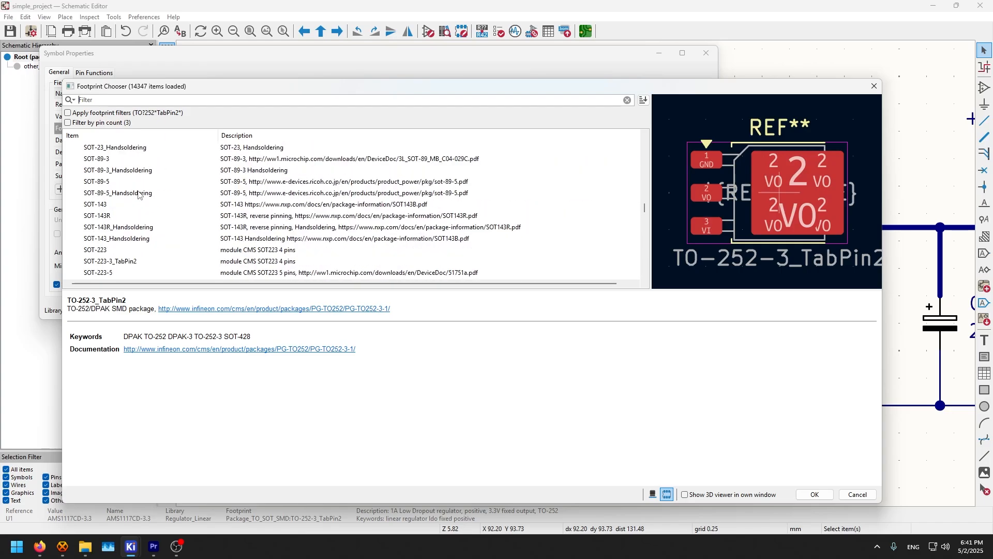
scroll(221, 217, down, 2)
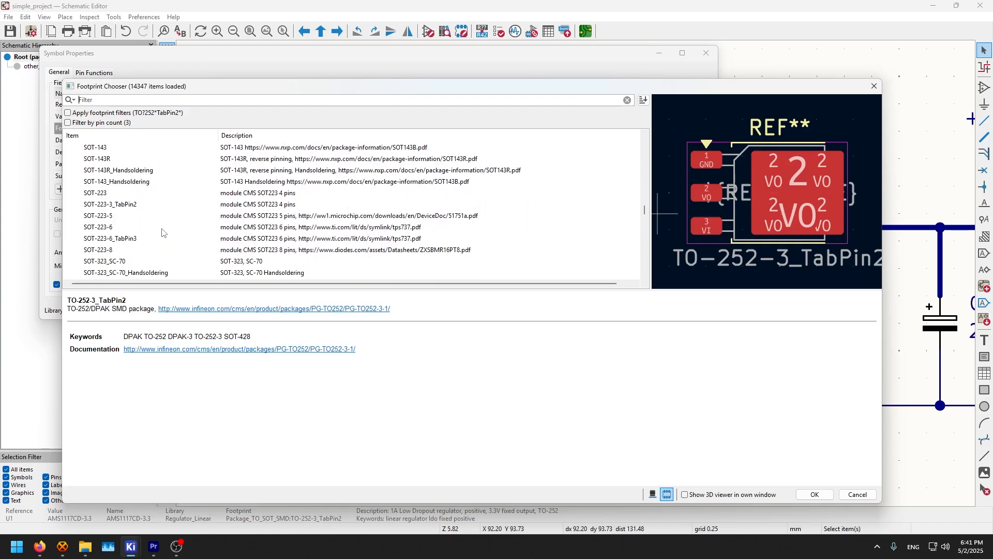
scroll(152, 227, down, 2)
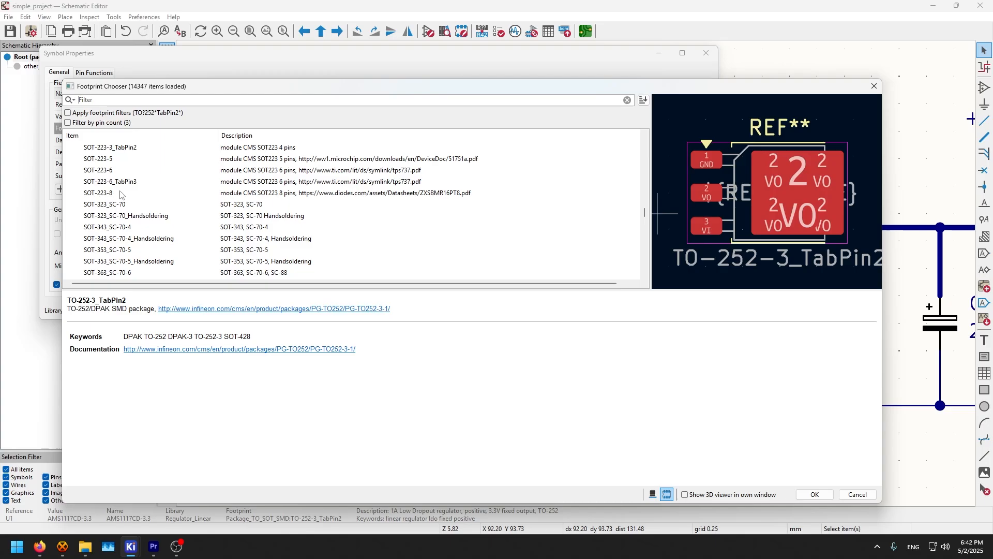
scroll(140, 200, down, 8)
scroll(140, 200, down, 10)
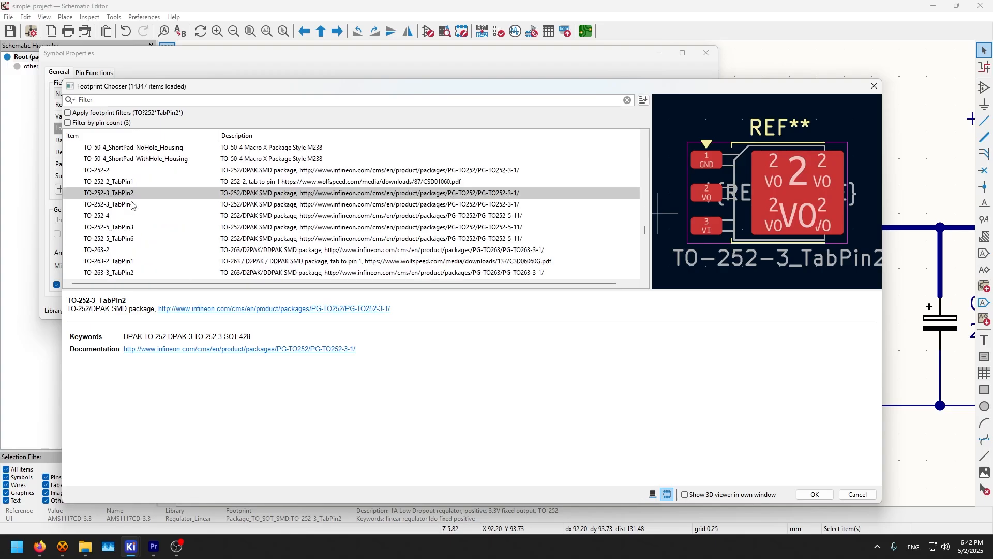
scroll(119, 210, down, 2)
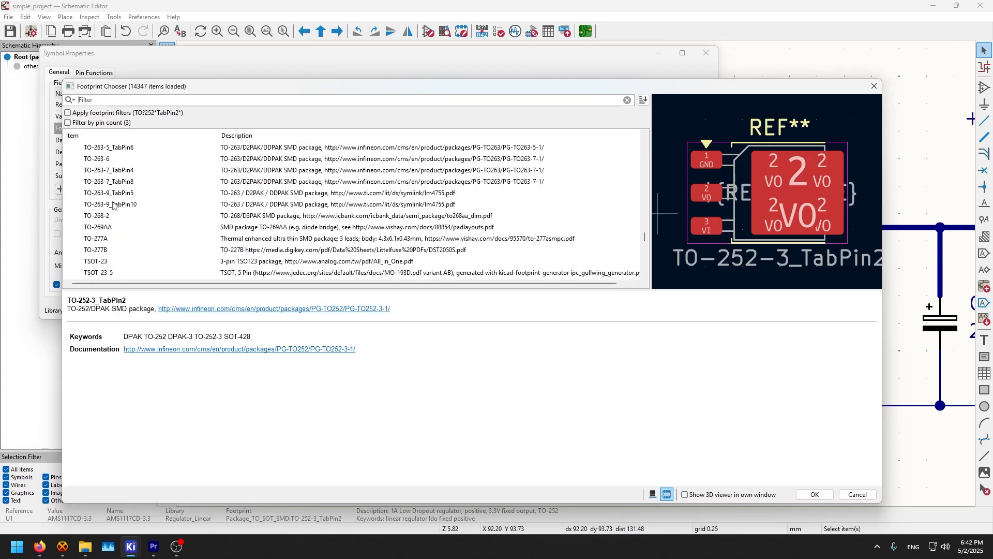
scroll(114, 206, up, 3)
scroll(156, 186, down, 12)
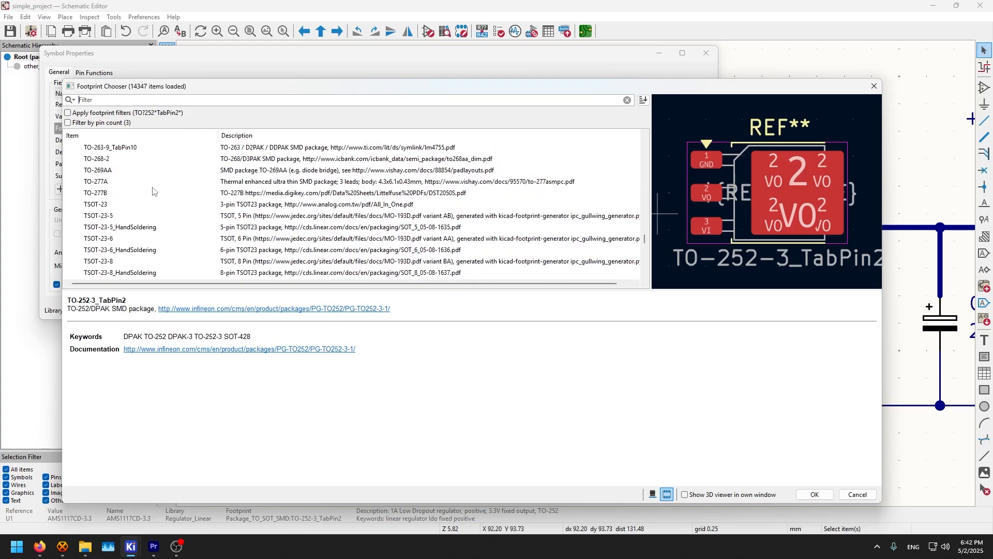
scroll(162, 210, up, 12)
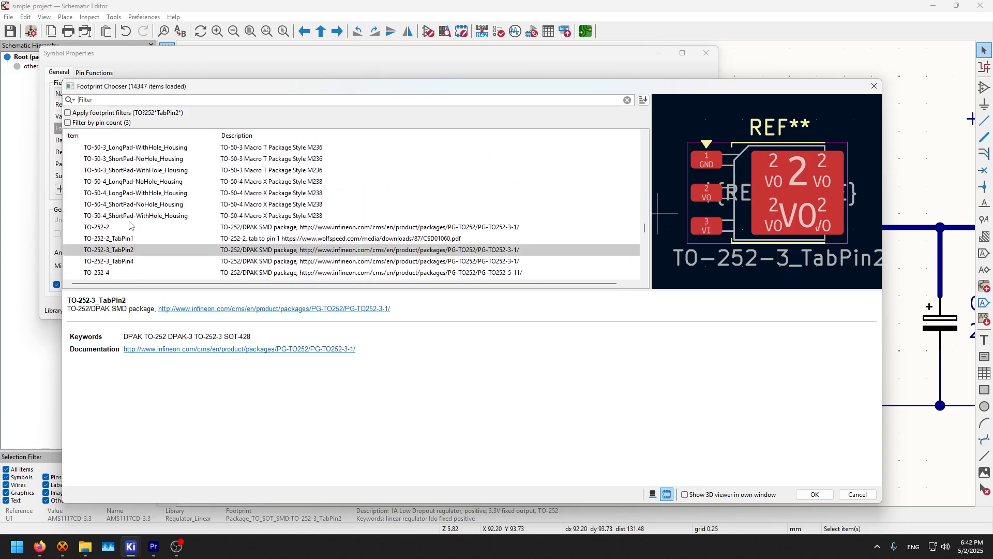
click(814, 495)
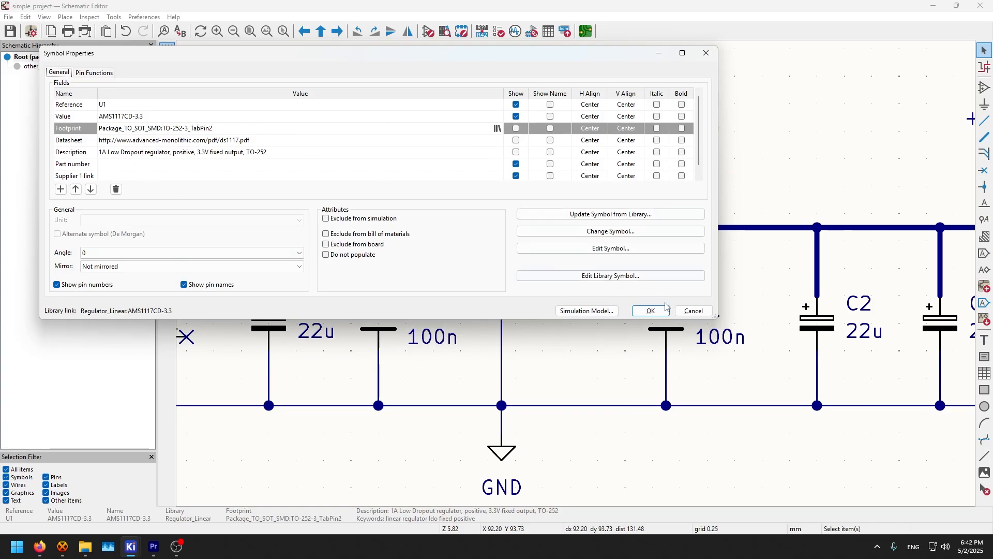
Step: Accept the symbol properties of regulator U1 and save the schematic
click(651, 310)
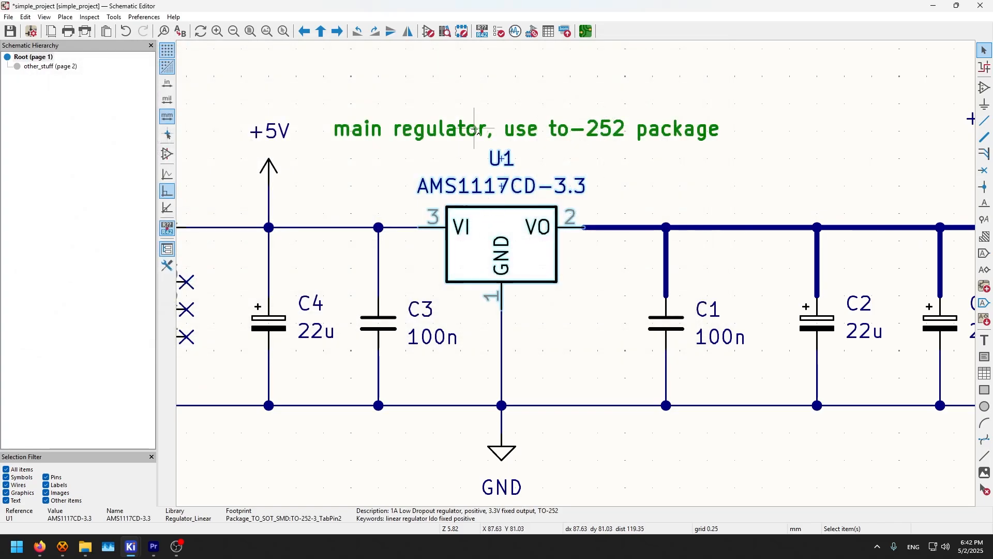
key(ctrl+s)
scroll(536, 144, down, 2)
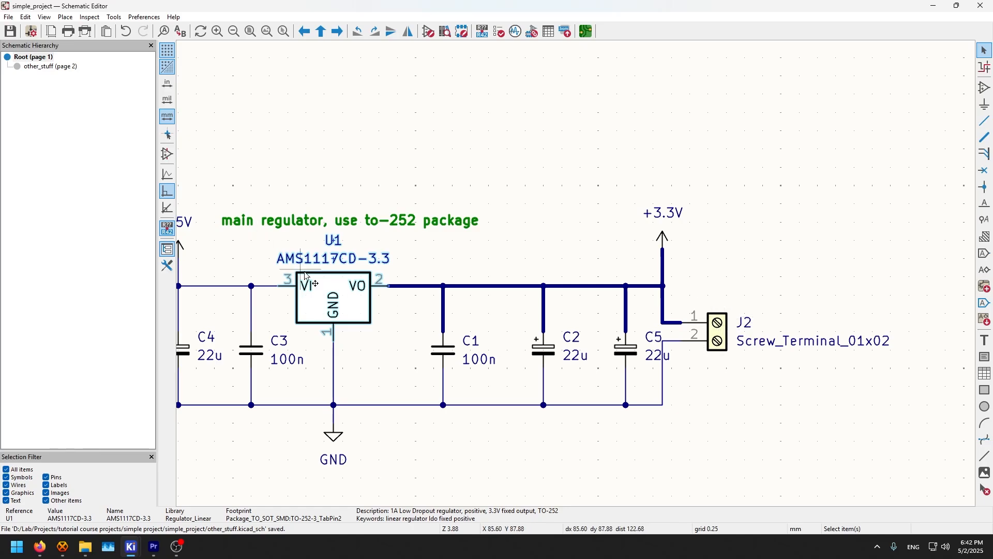
middle_drag(790, 393, 943, 383)
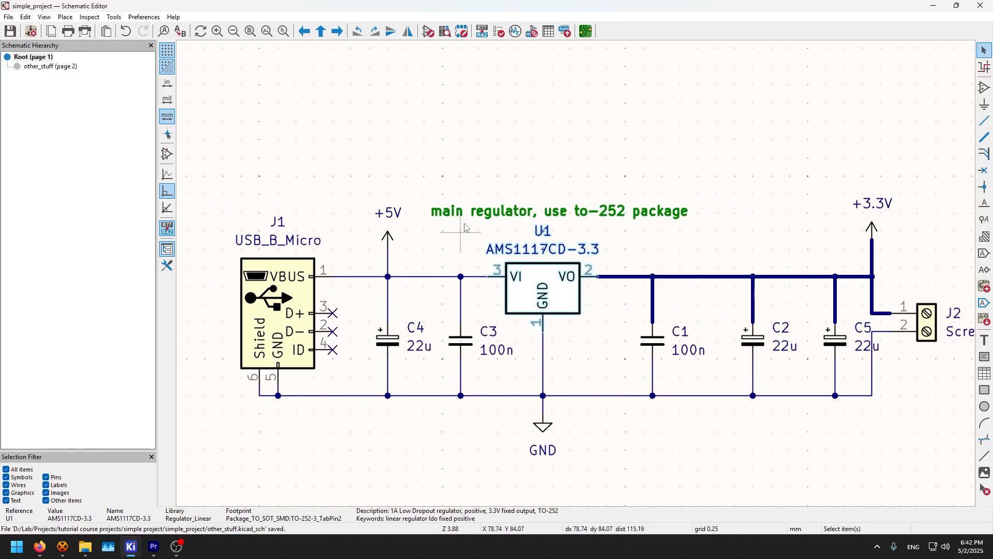
Step: View the Symbol Fields Table and the Assign Footprints window in turn, closing each without changes
click(549, 32)
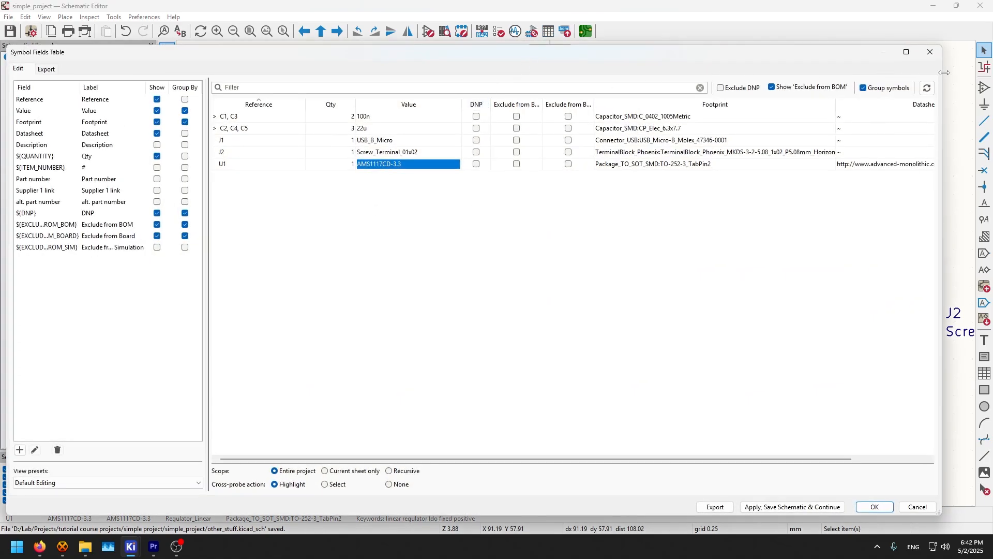
click(930, 51)
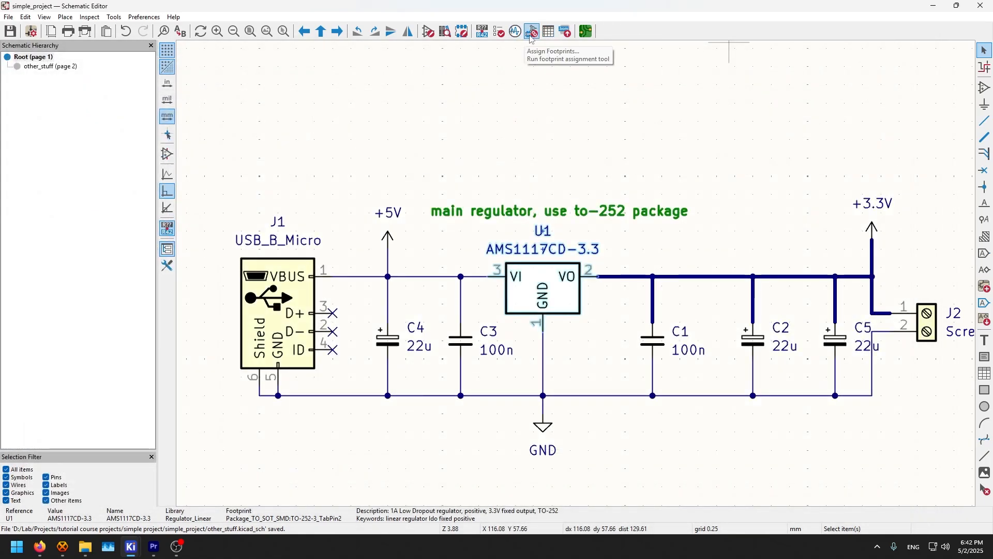
click(533, 32)
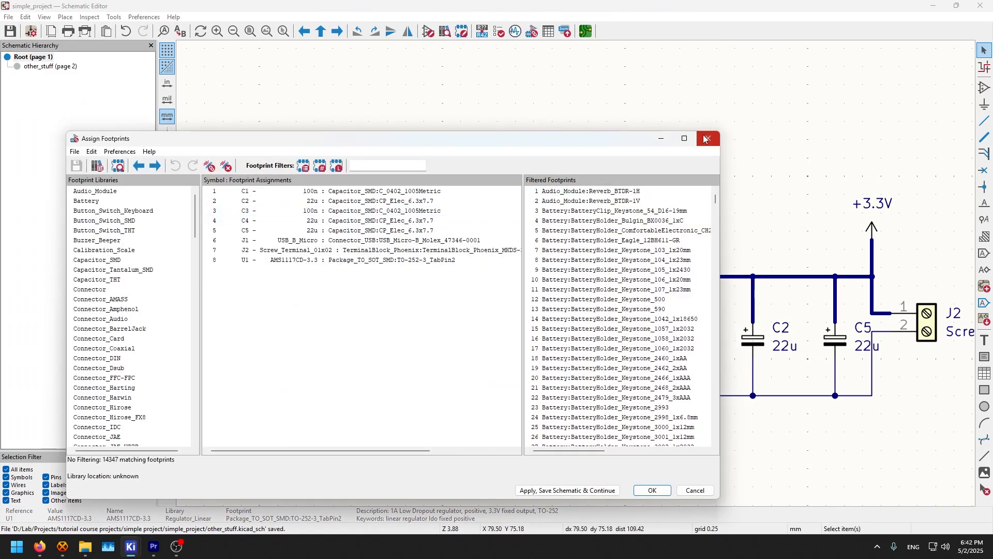
click(704, 138)
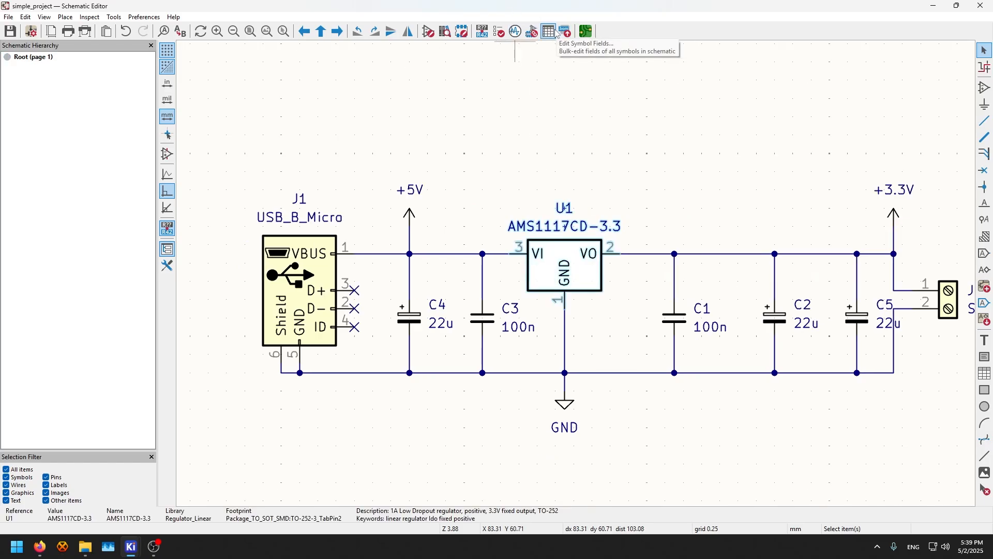
Step: Examine the fields and grouped symbols in the Symbol Fields Table, moving its window to expose the schematic, and close it
click(549, 31)
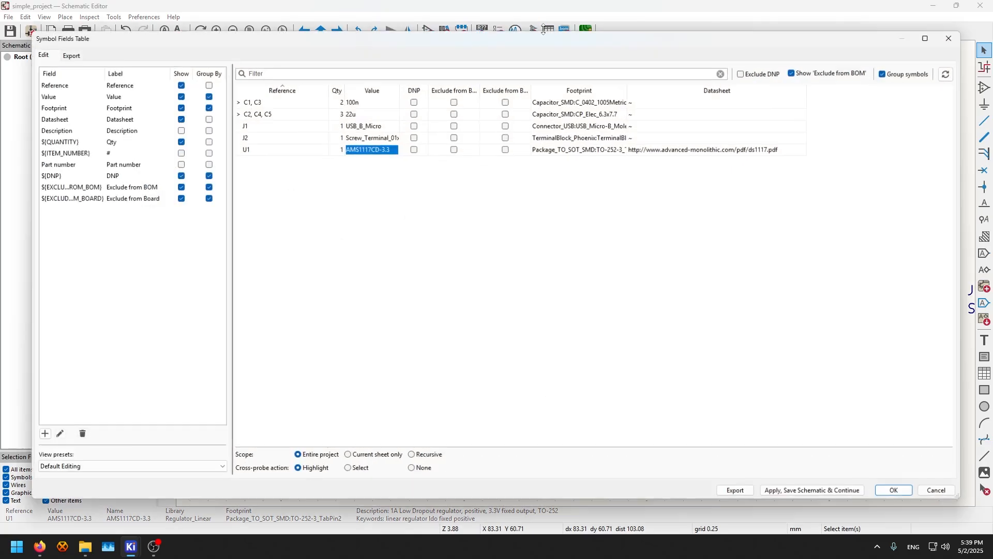
drag(397, 42, 432, 105)
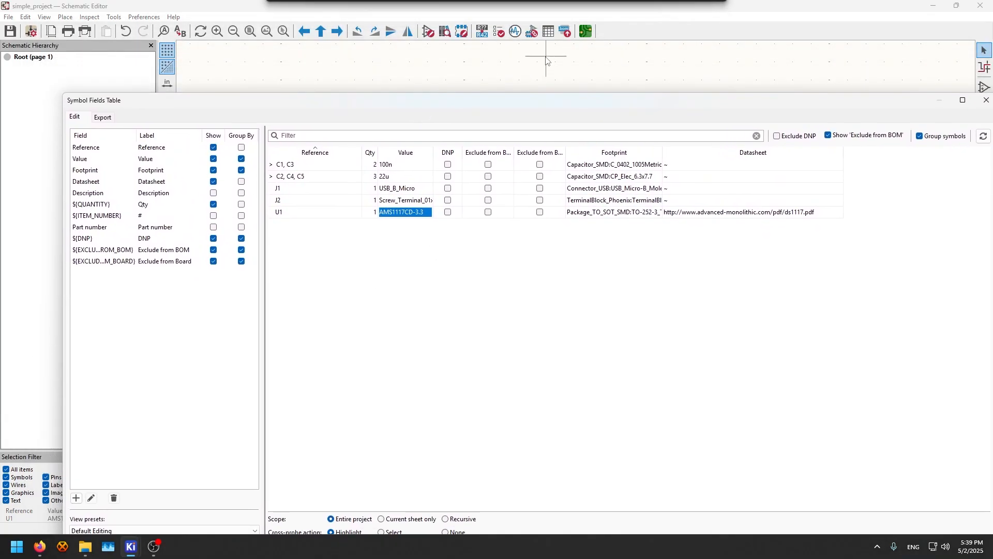
click(565, 31)
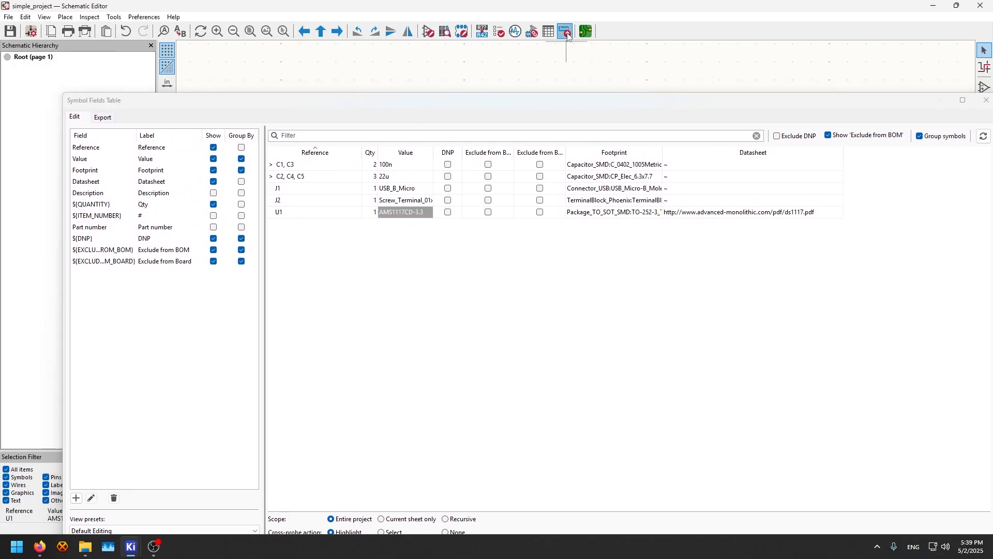
click(81, 117)
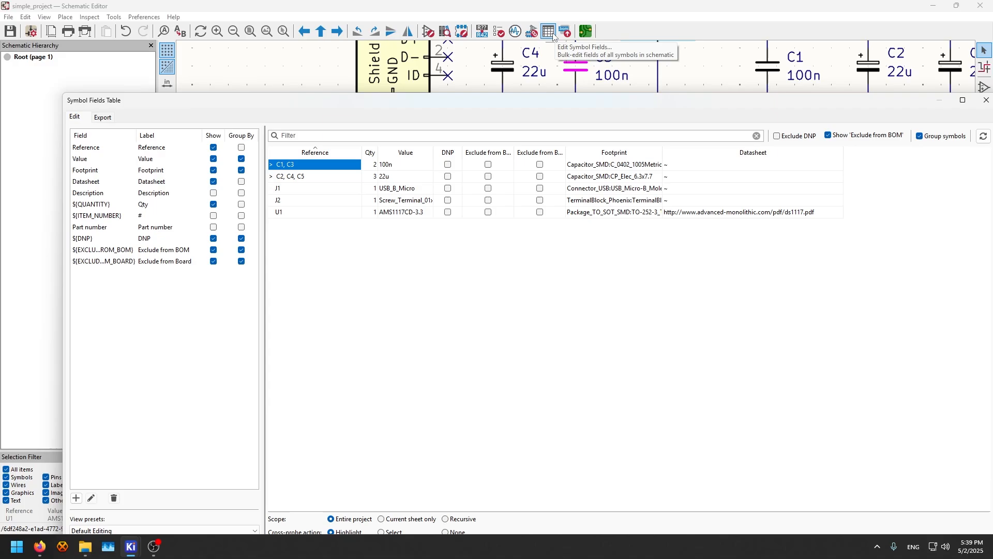
drag(551, 102, 572, 110)
drag(913, 110, 850, 106)
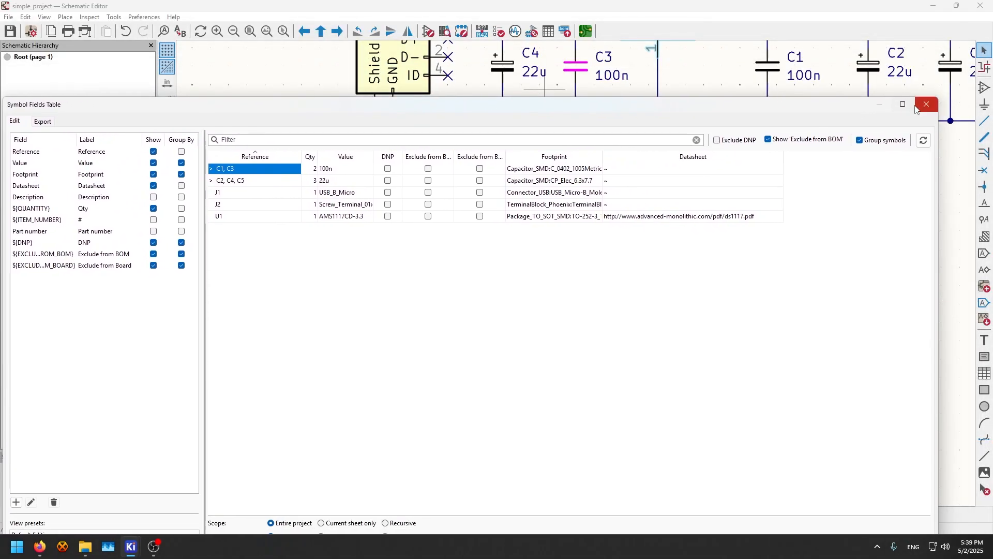
click(926, 106)
scroll(510, 110, up, 3)
scroll(576, 279, down, 3)
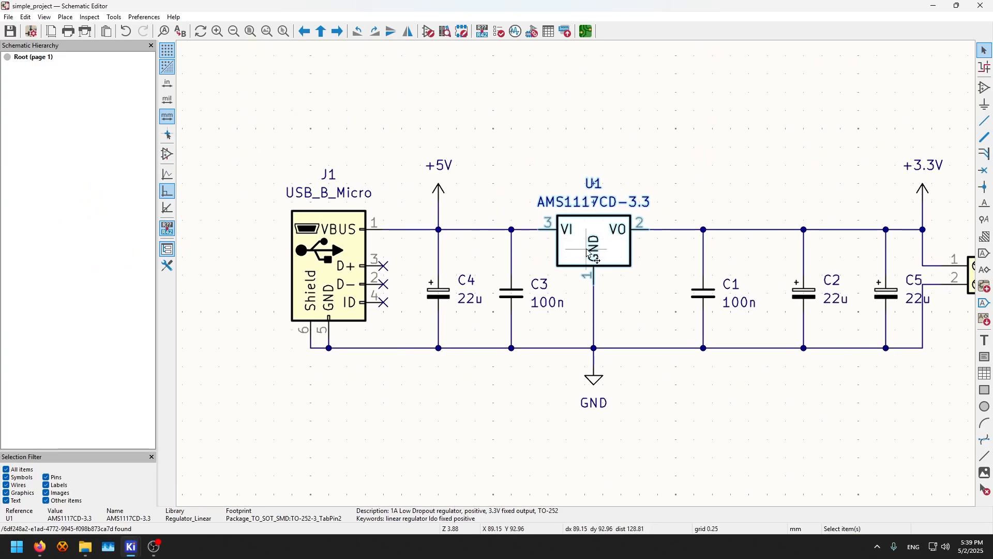
Step: Add an empty field named "alt. part number" to capacitor C3 and check it in the reopened symbol properties
click(511, 296)
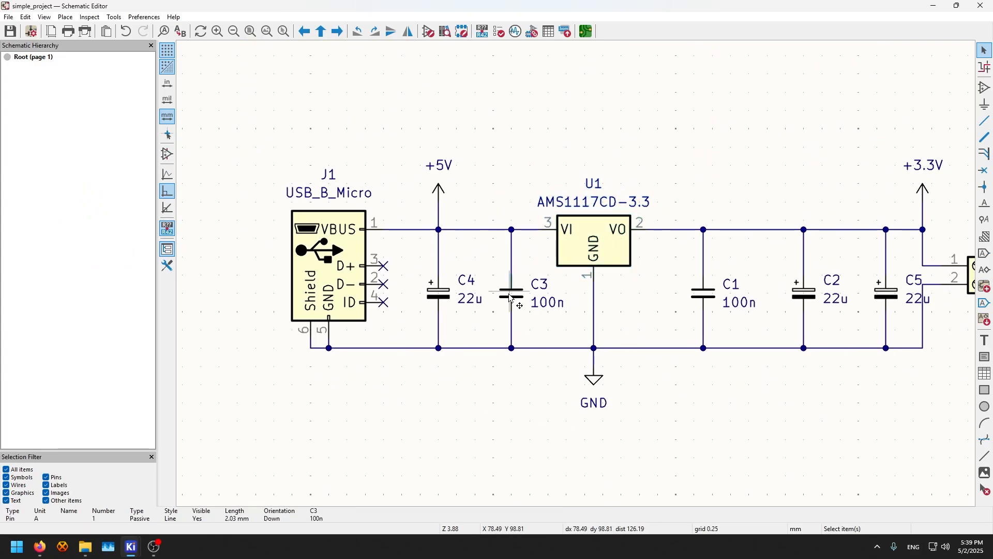
double_click(511, 297)
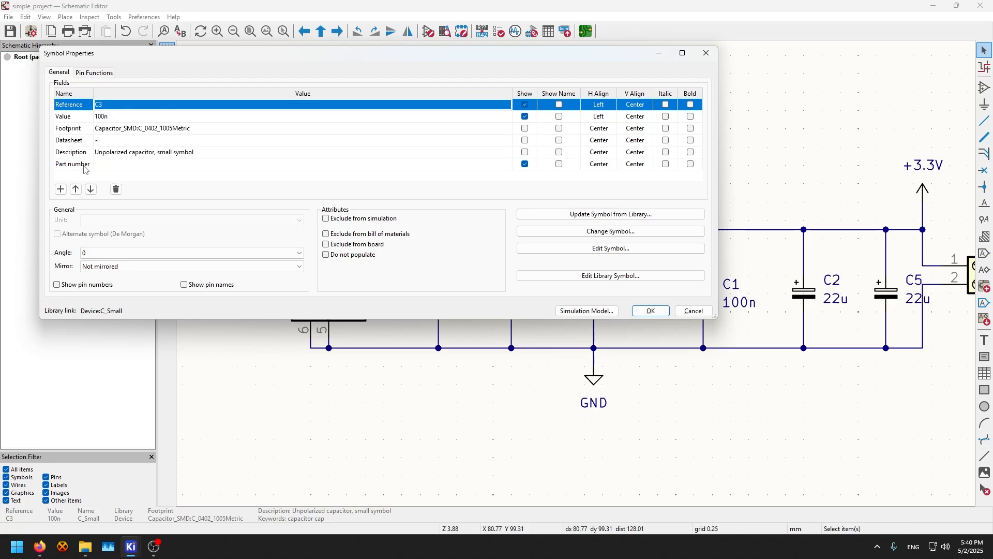
click(60, 188)
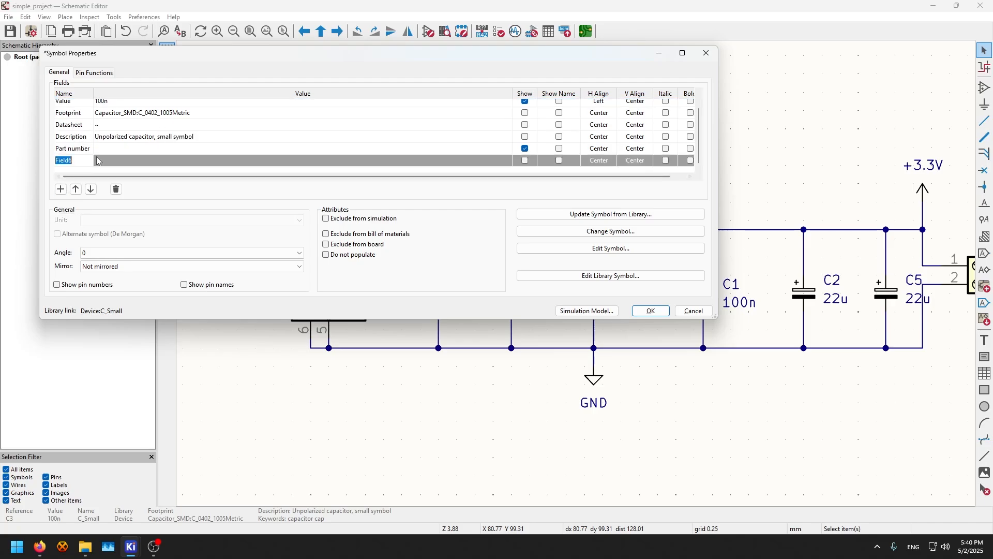
text(alt.)
text( part number)
key(Return)
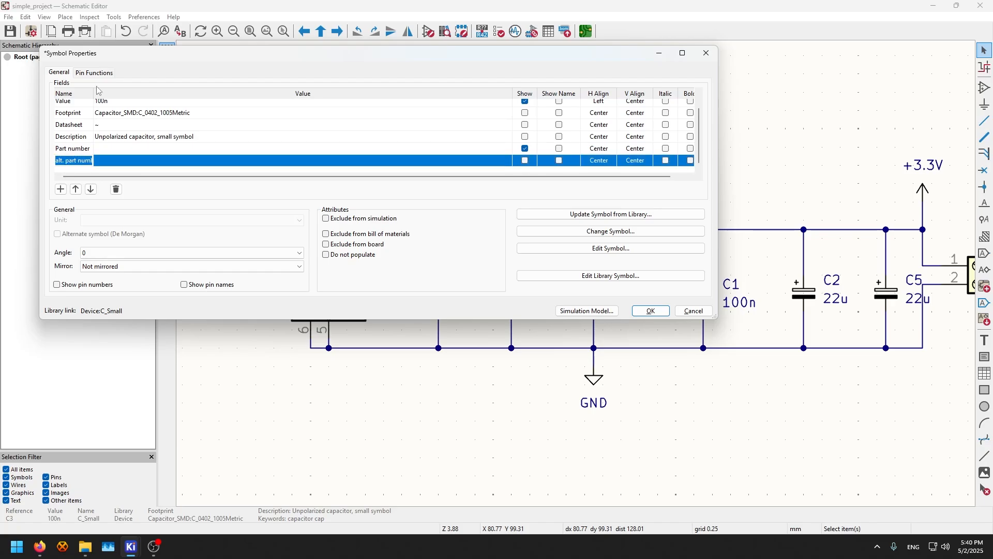
click(121, 150)
click(106, 164)
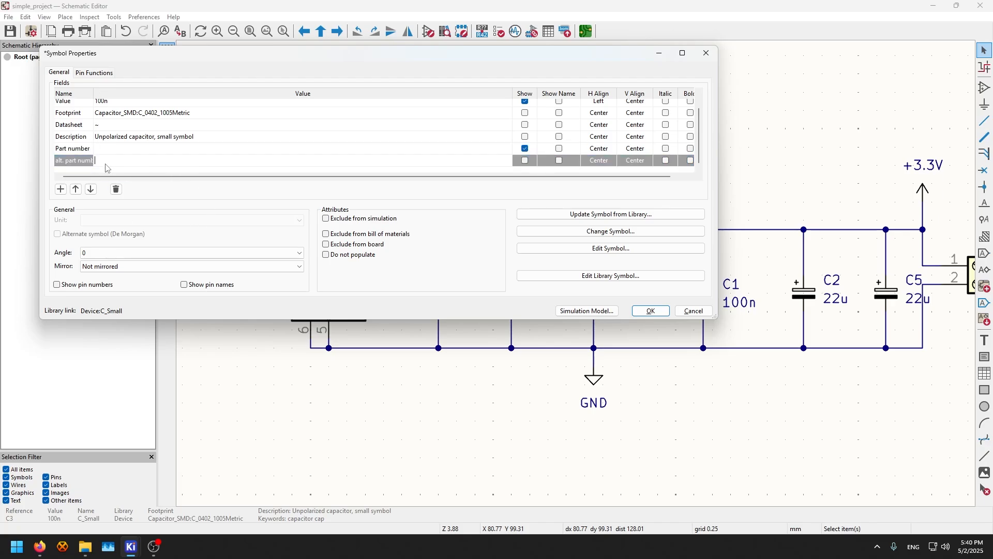
click(651, 311)
key(e)
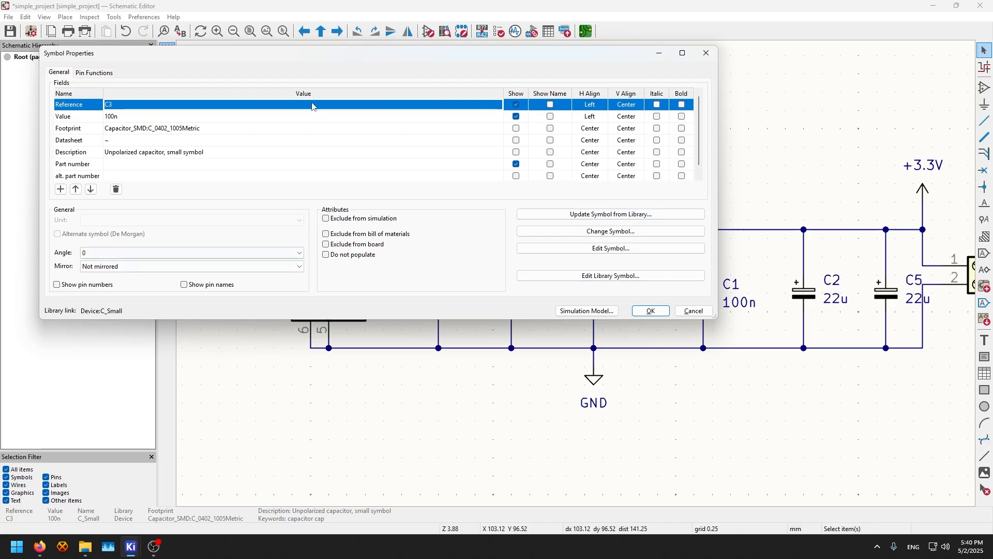
click(651, 310)
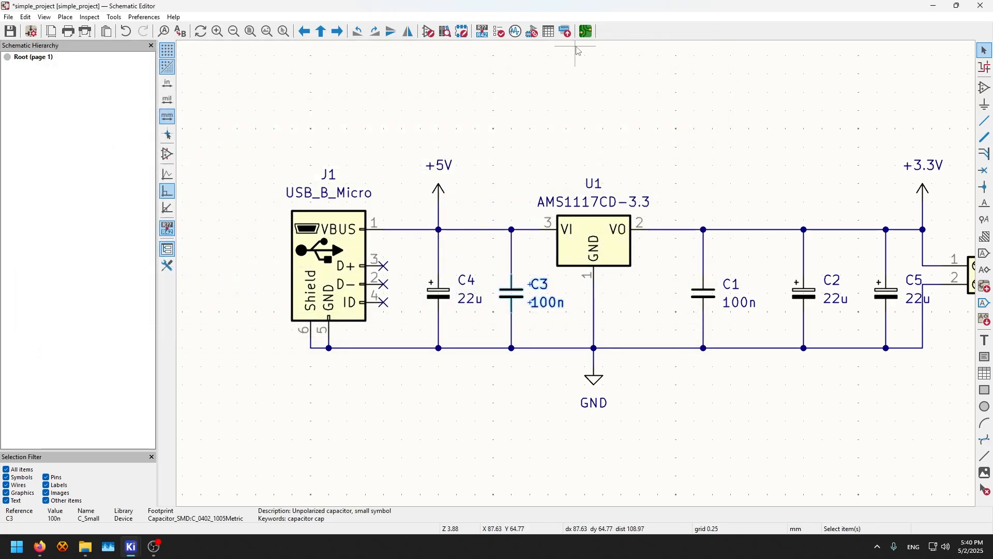
Step: Open the Symbol Fields Table and hide the DNP, Exclude from BOM, Exclude from Board and Datasheet columns
click(548, 31)
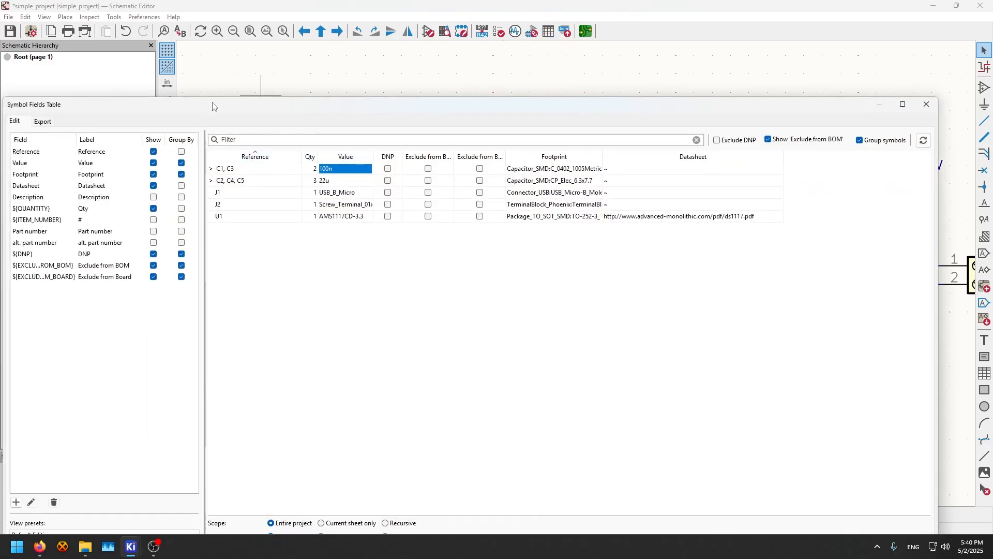
drag(364, 111, 367, 59)
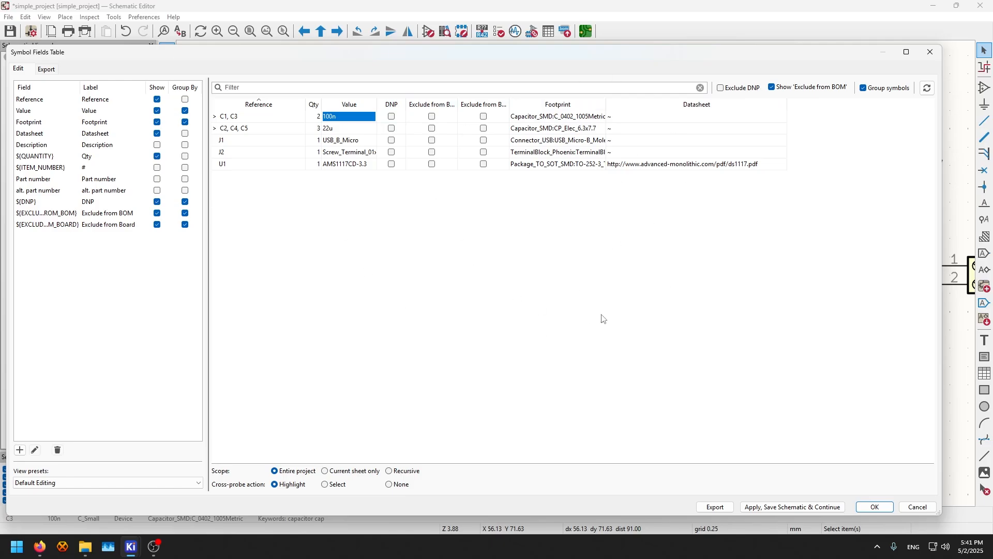
click(157, 202)
click(157, 214)
click(157, 225)
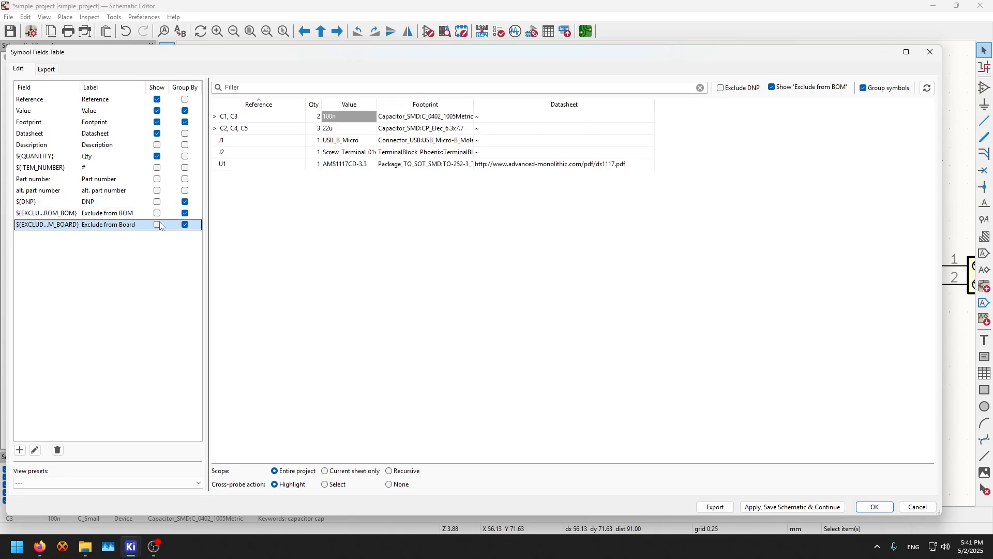
click(157, 134)
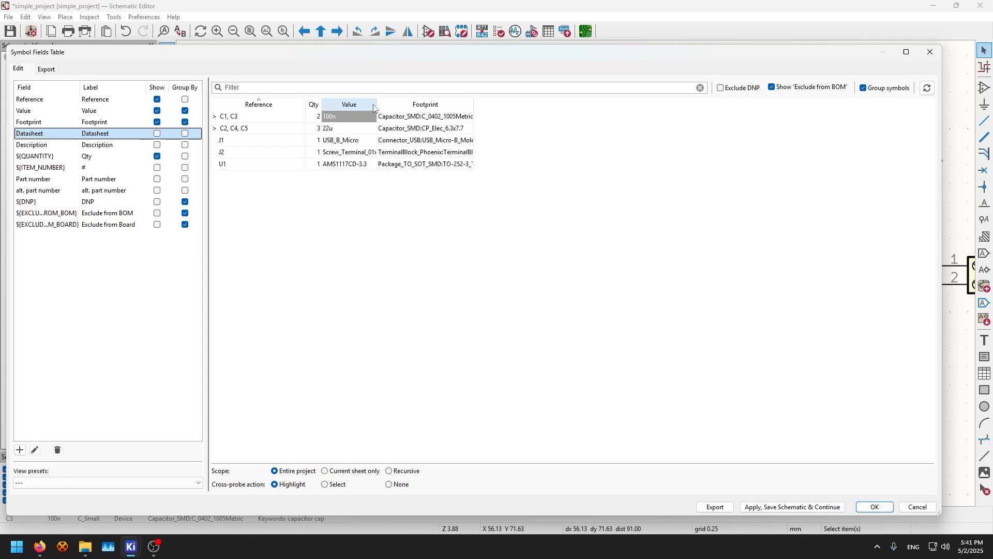
Step: Widen the Value, Qty and Footprint columns of the table so their full contents fit
drag(374, 104, 427, 105)
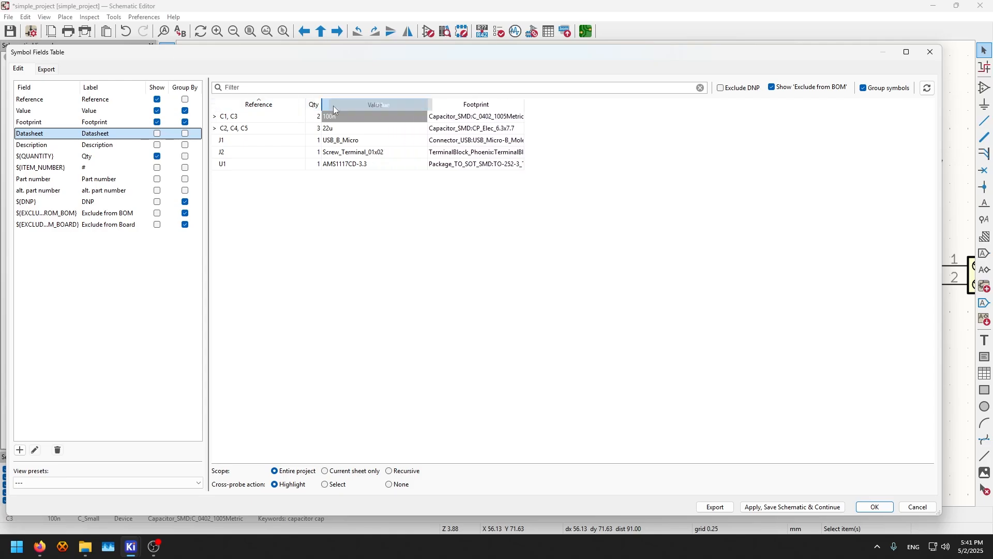
drag(333, 105, 356, 109)
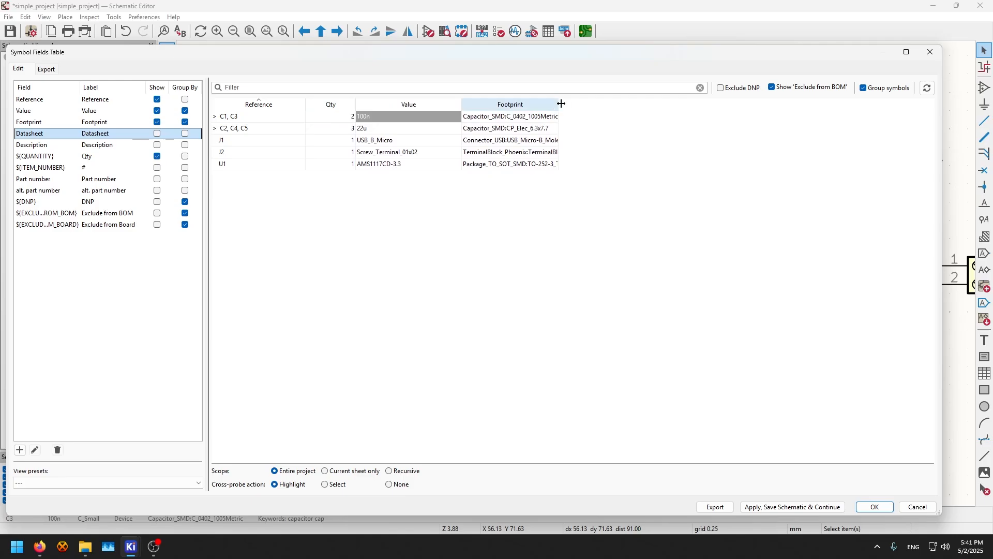
drag(561, 104, 704, 105)
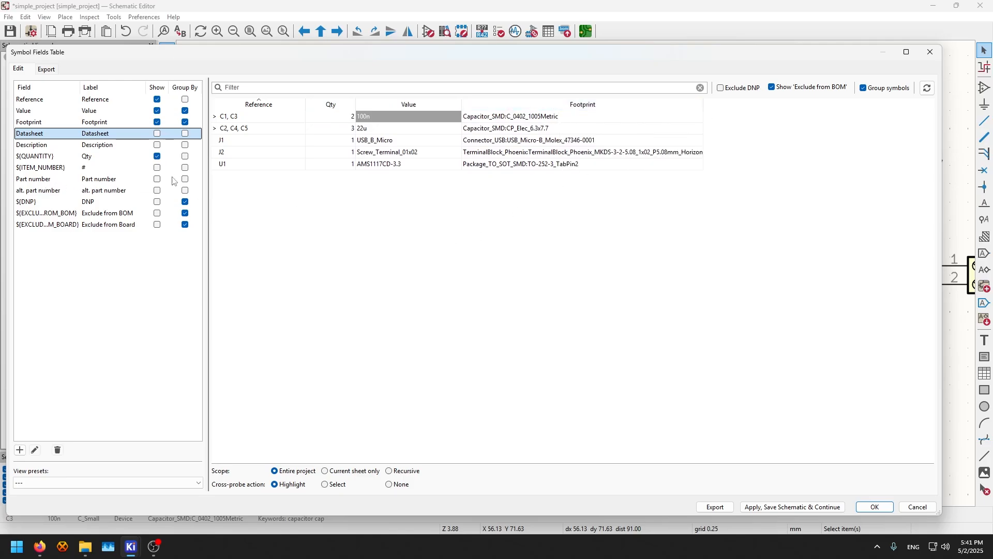
Step: Show the Part number and alt. part number columns in the table, and widen the alt. part number column
click(157, 180)
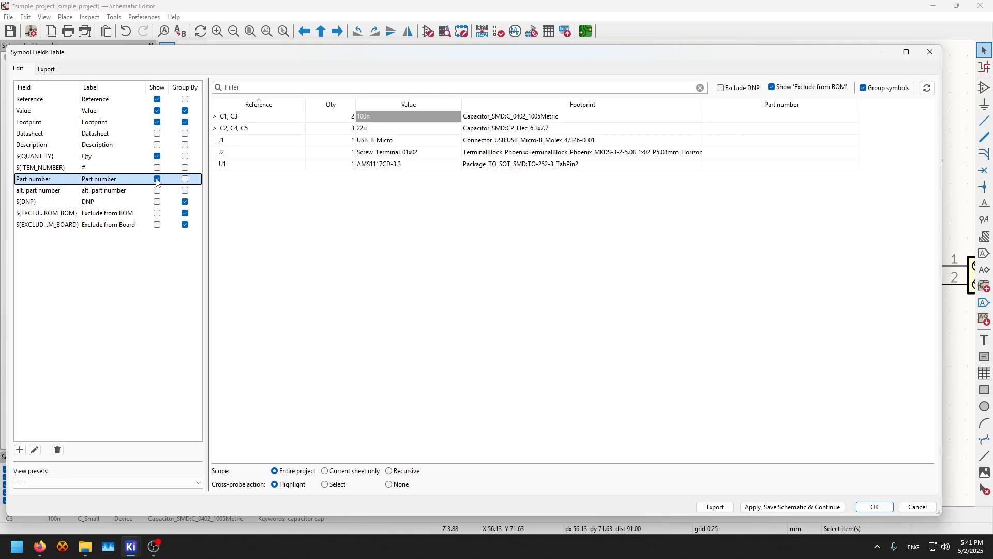
click(827, 132)
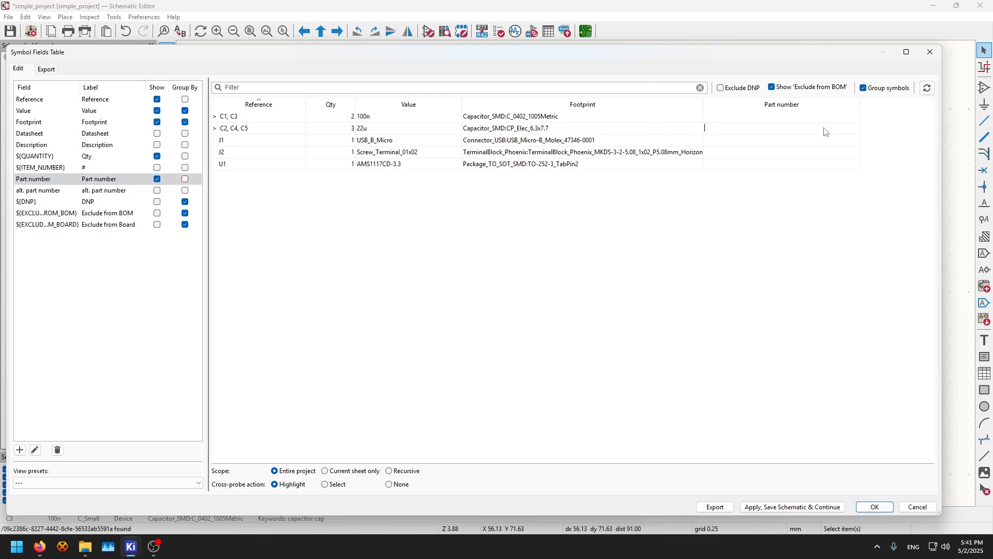
click(158, 191)
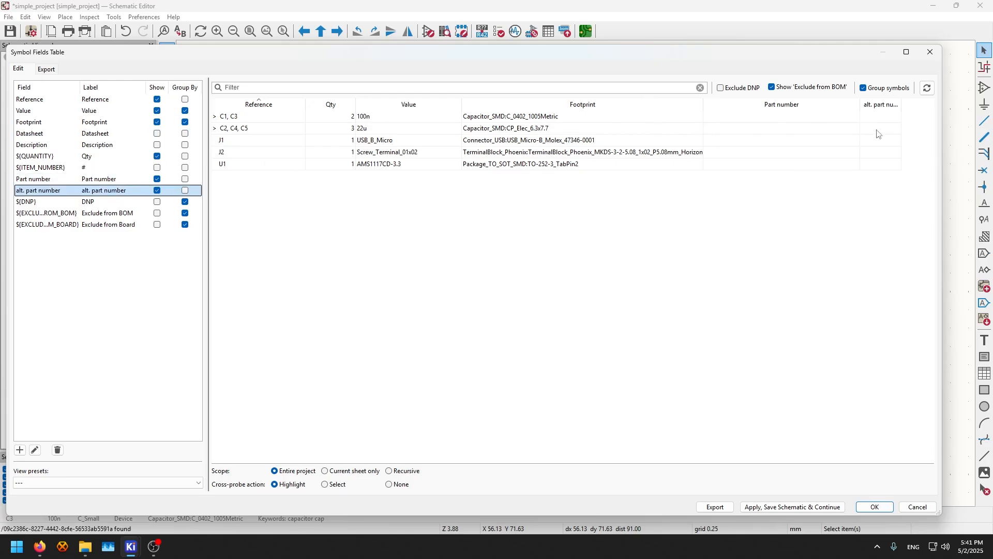
drag(901, 105, 926, 106)
Step: Go through the alt. part number cells of the listed symbols, and apply and save the table to the schematic
click(884, 114)
click(881, 139)
click(871, 179)
click(881, 166)
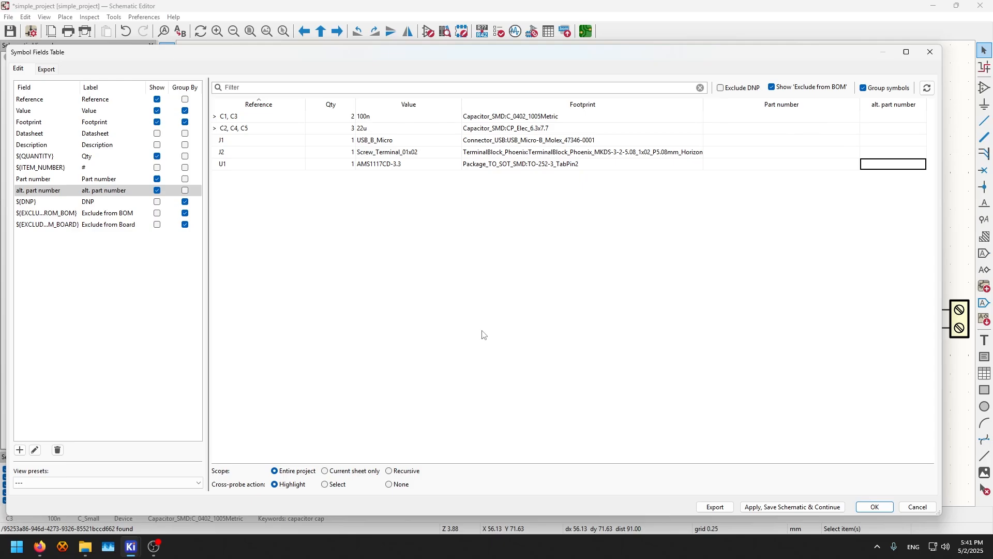
click(786, 507)
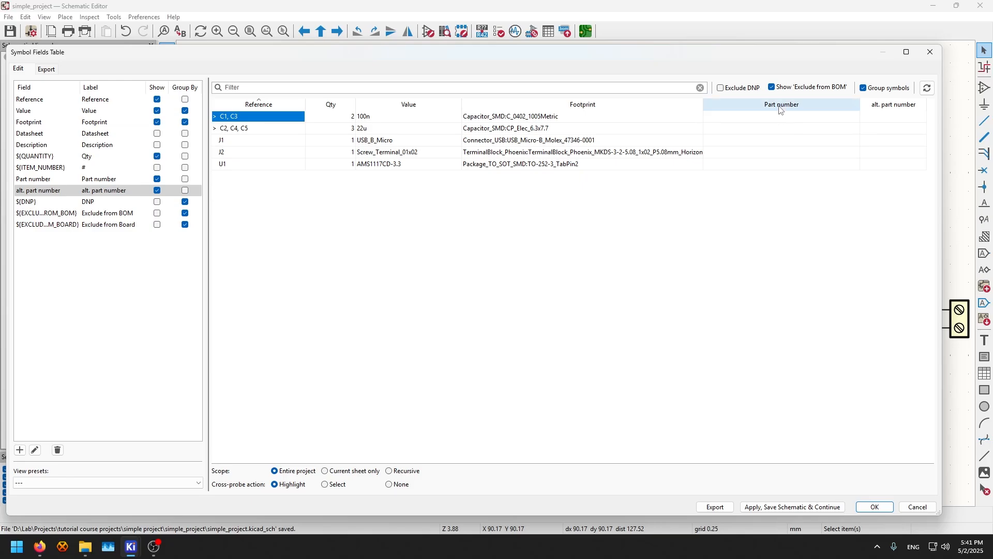
Step: Add a new field named "Supplier 1 link" to the Symbol Fields Table
click(24, 440)
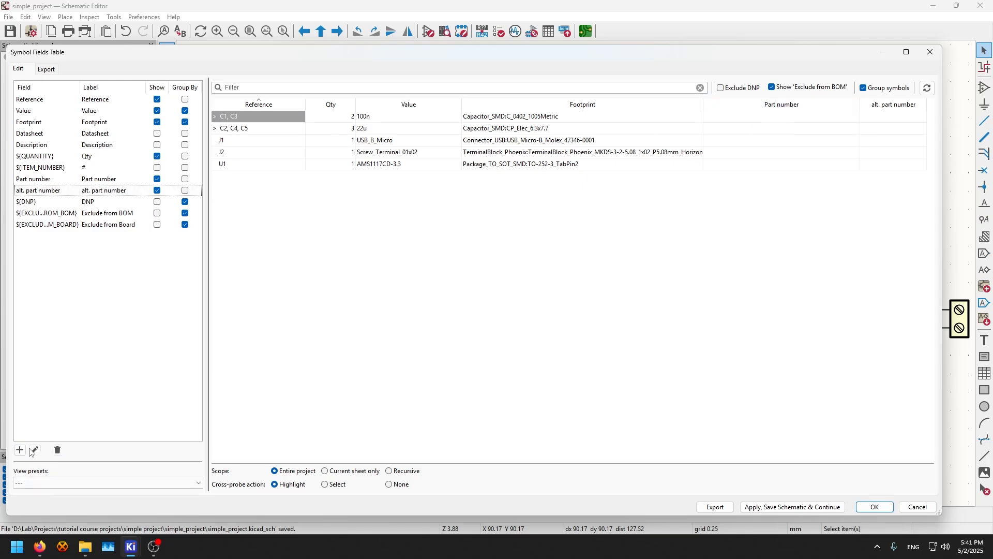
click(24, 450)
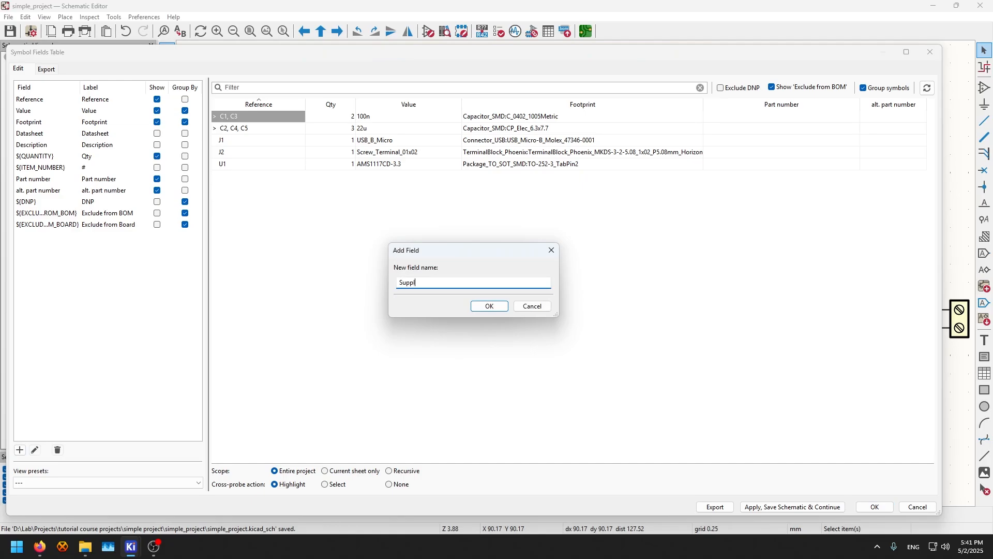
key(Return)
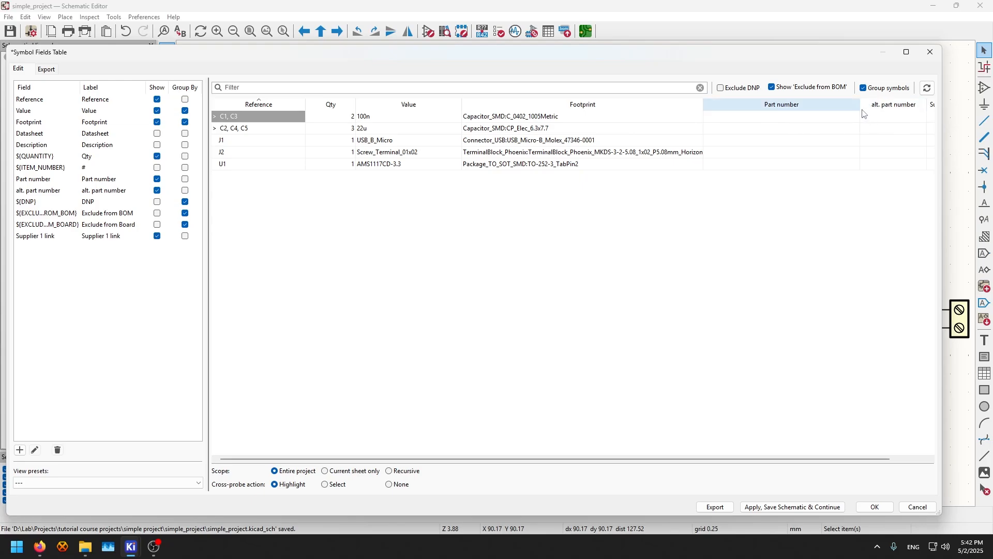
Step: Narrow the Part number column so the Supplier 1 link column fits in view, and apply and save the table to the schematic
drag(860, 109, 813, 108)
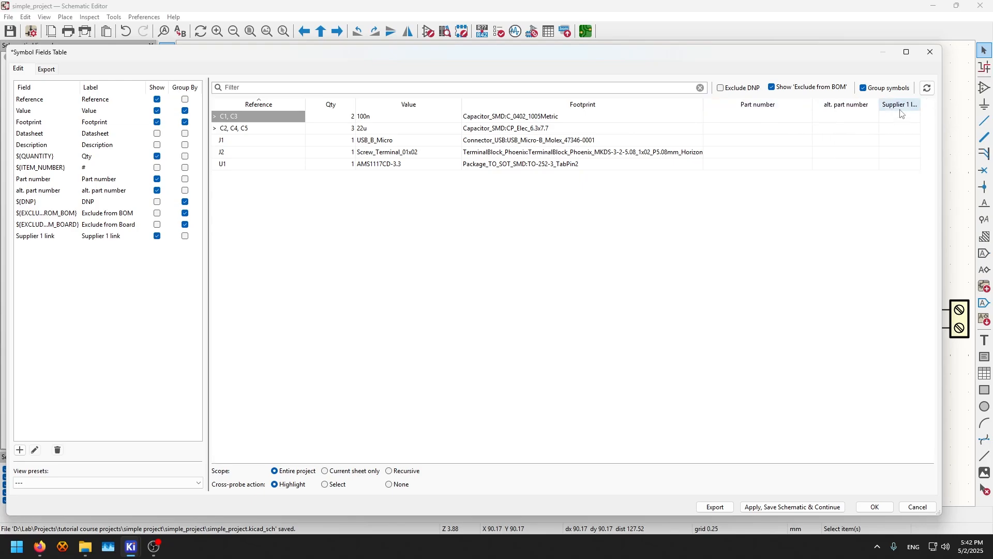
click(412, 267)
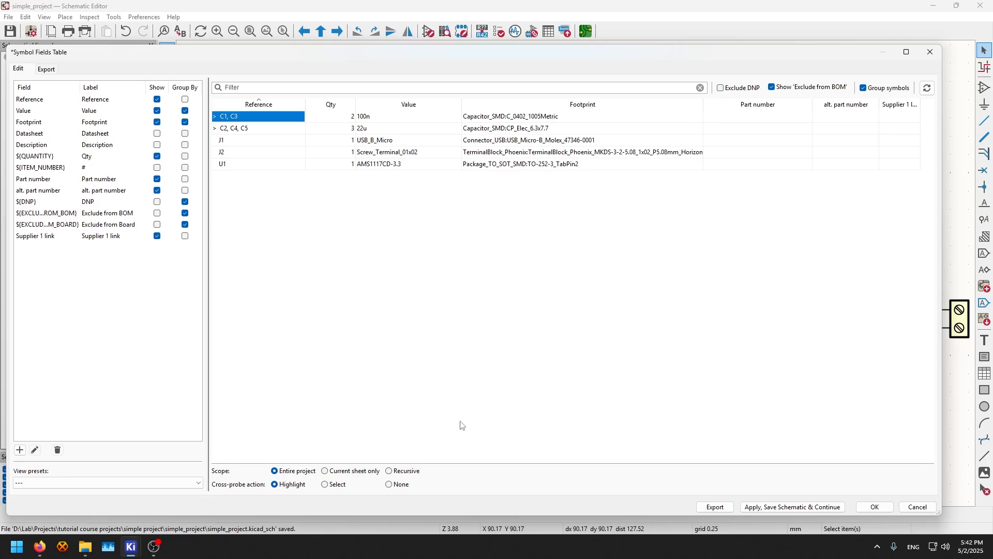
click(807, 506)
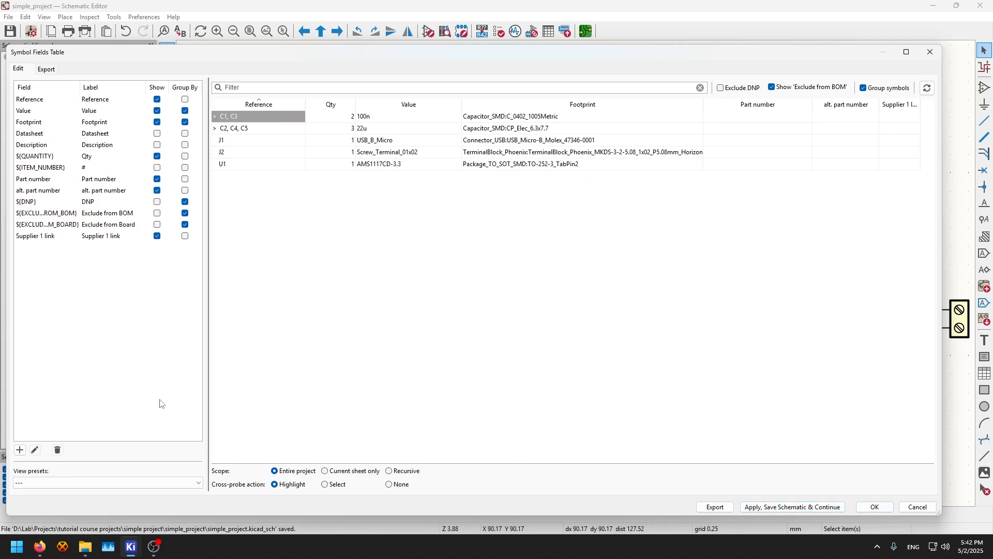
Step: Check the export format presets and export the bill of materials in CSV format to ${PROJECTNAME}.csv
click(52, 70)
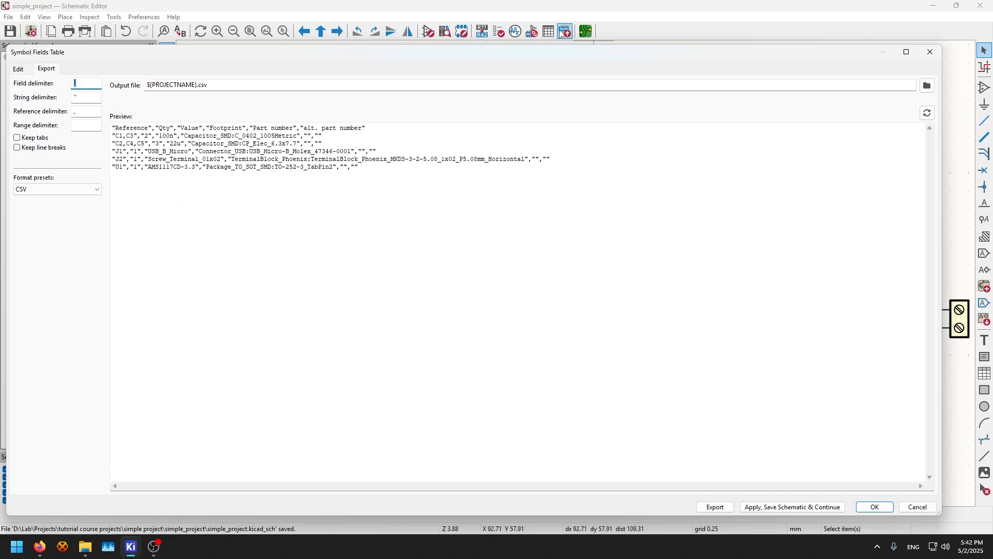
click(83, 188)
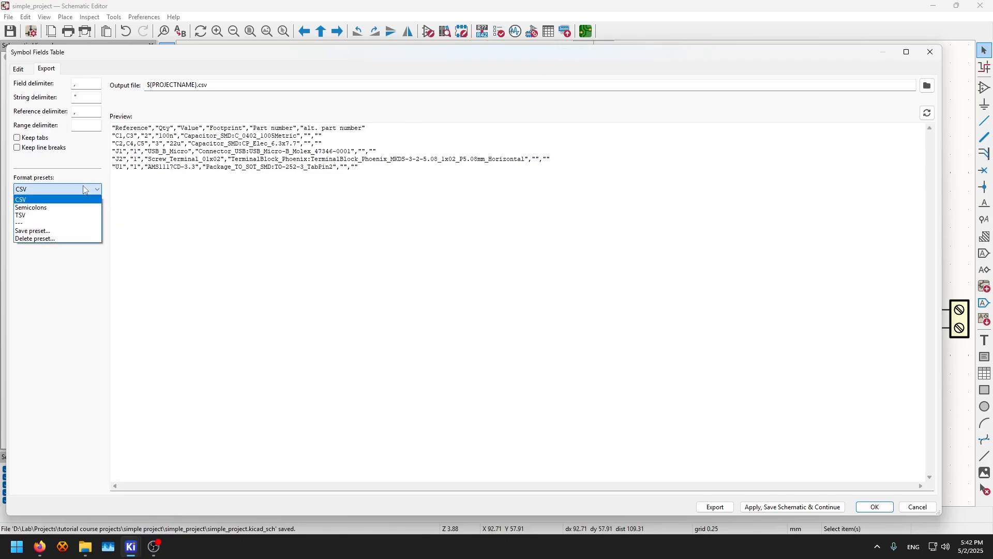
click(83, 186)
click(83, 84)
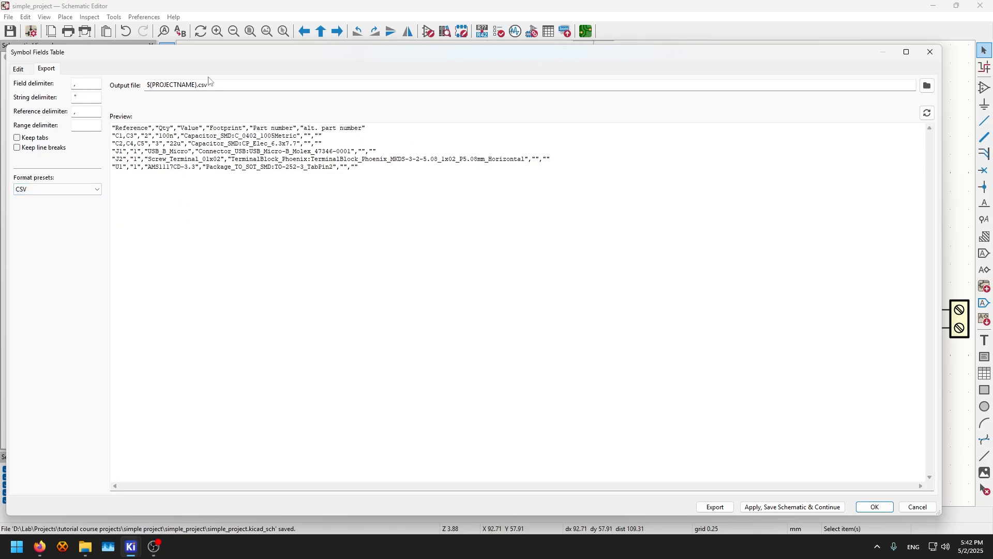
click(876, 508)
click(549, 31)
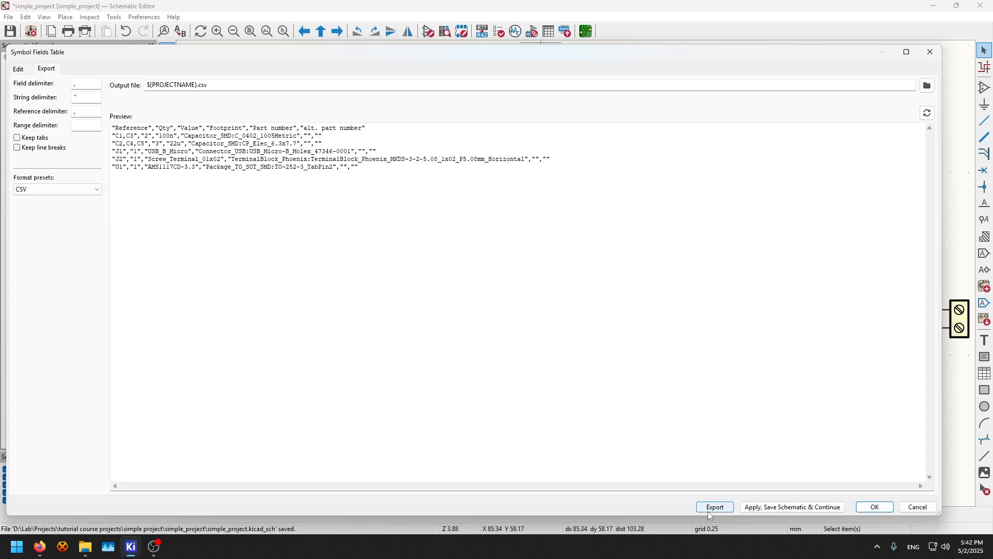
click(716, 508)
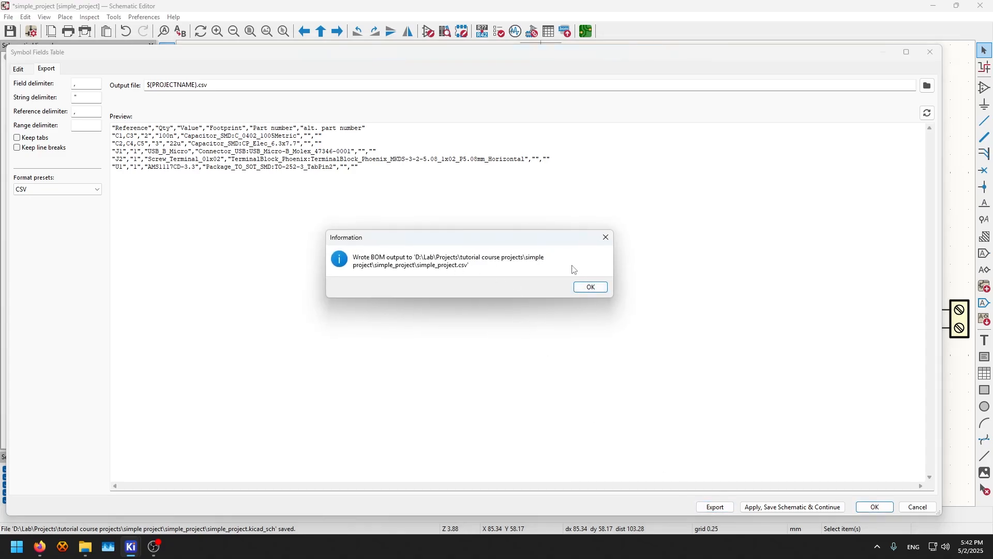
click(590, 287)
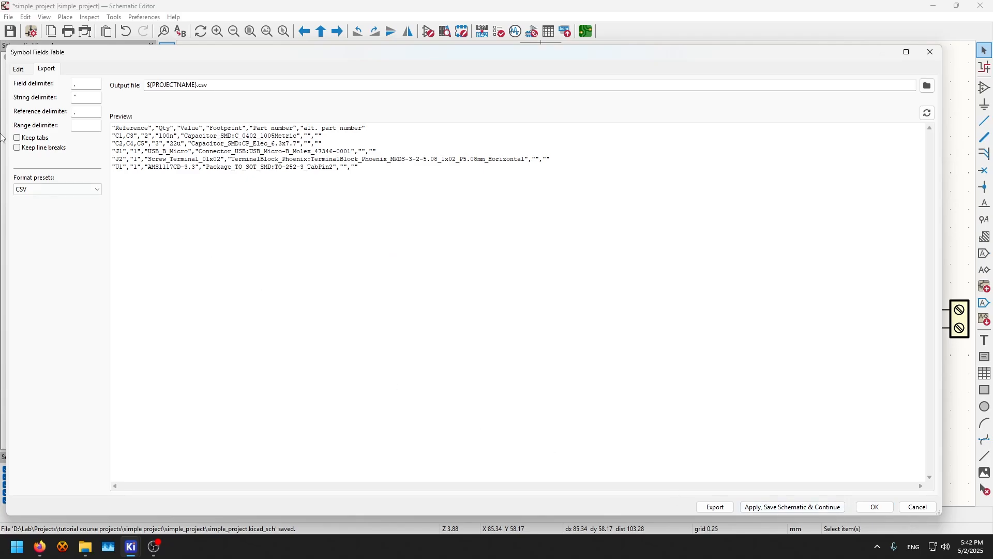
Step: Try the Default Editing, Attributes, and Grouped By Value and Footprint view presets on the symbol fields table
click(18, 70)
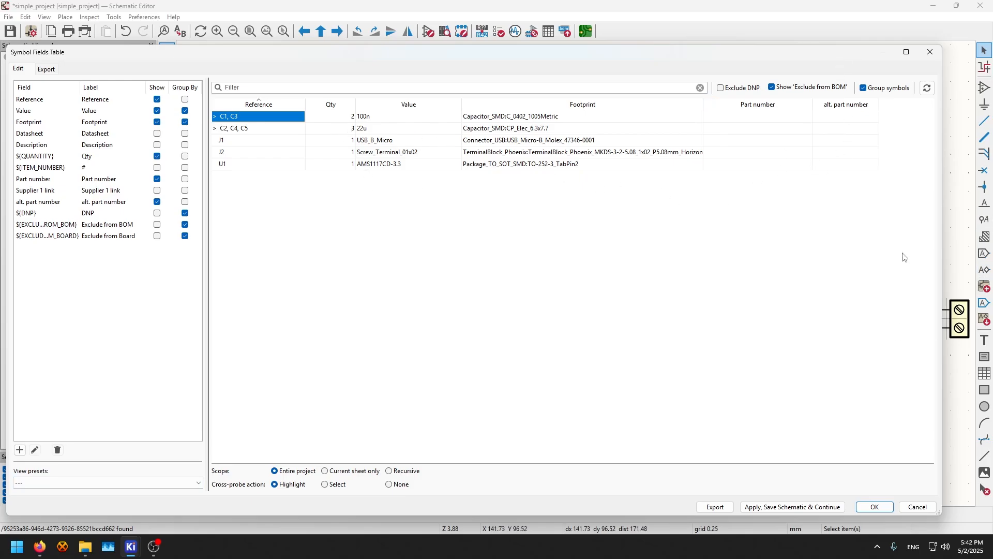
click(106, 486)
click(106, 487)
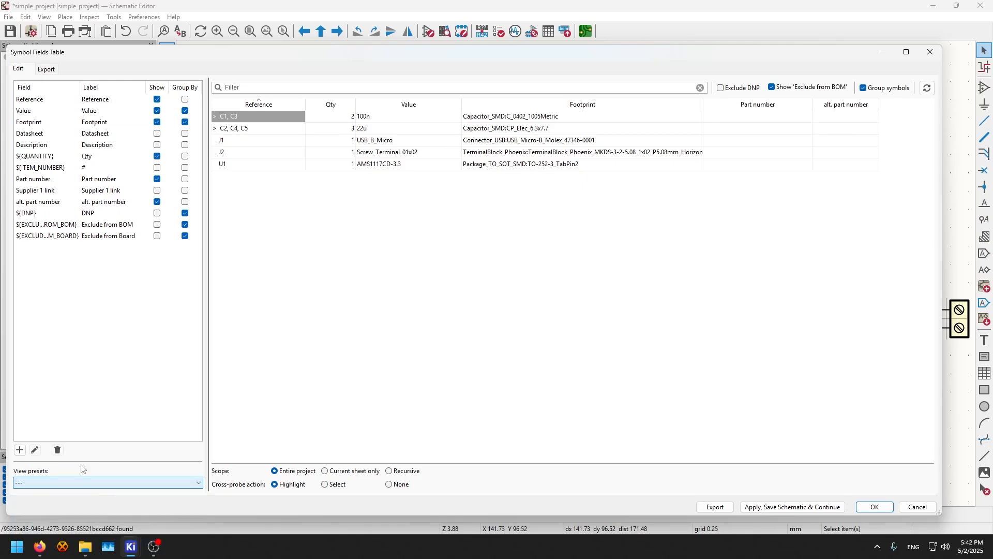
click(56, 487)
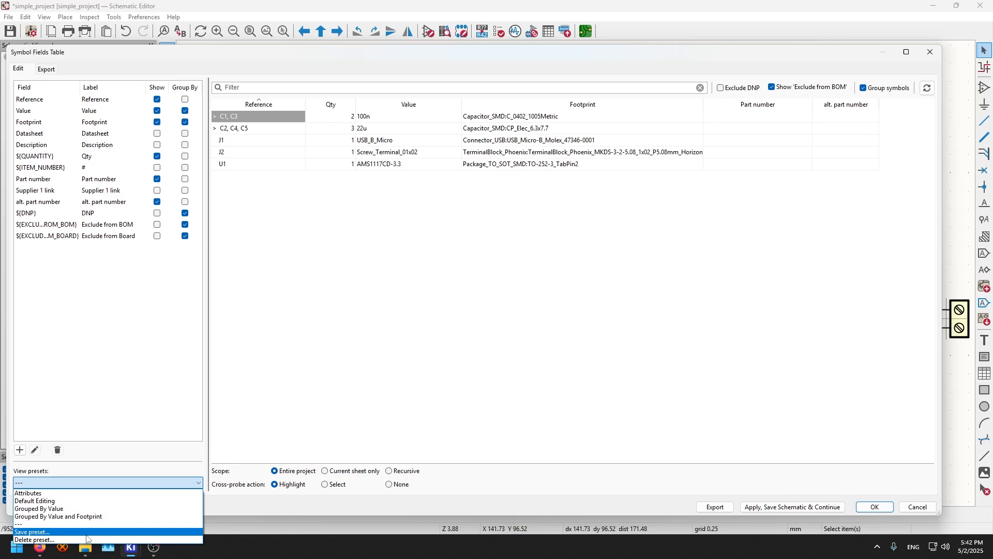
click(72, 505)
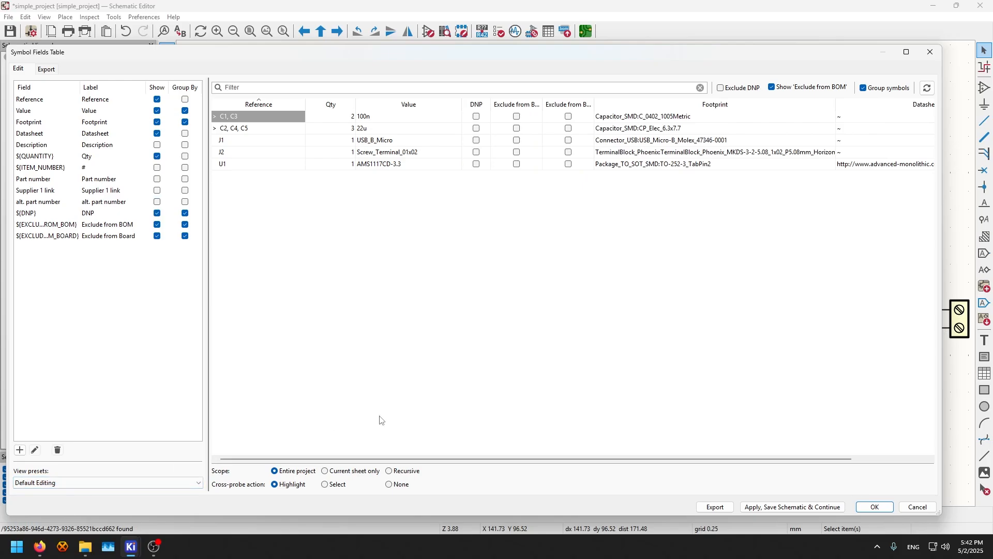
click(67, 482)
click(67, 494)
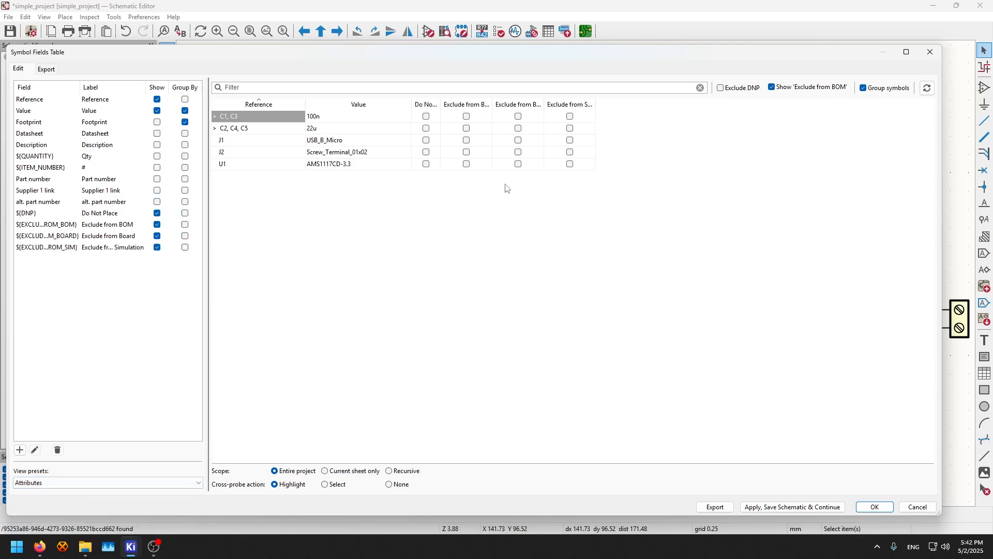
click(71, 484)
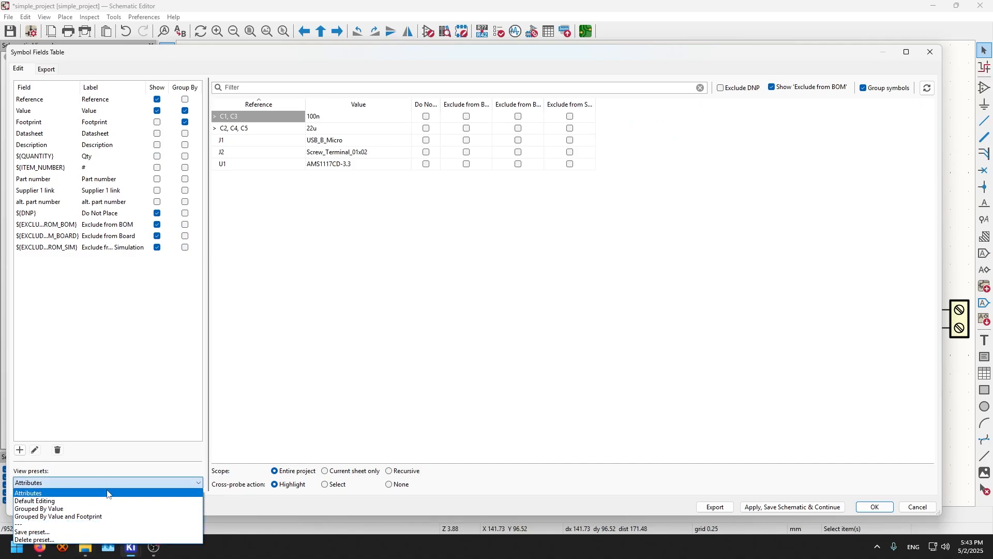
click(118, 516)
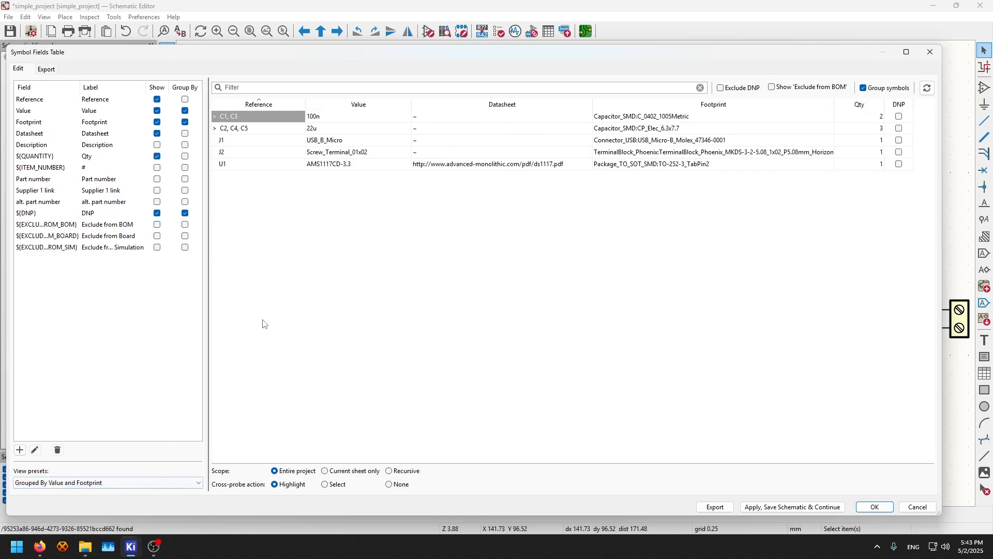
Step: Set the table's view preset to Default Editing and accept the Symbol Fields Table
click(129, 482)
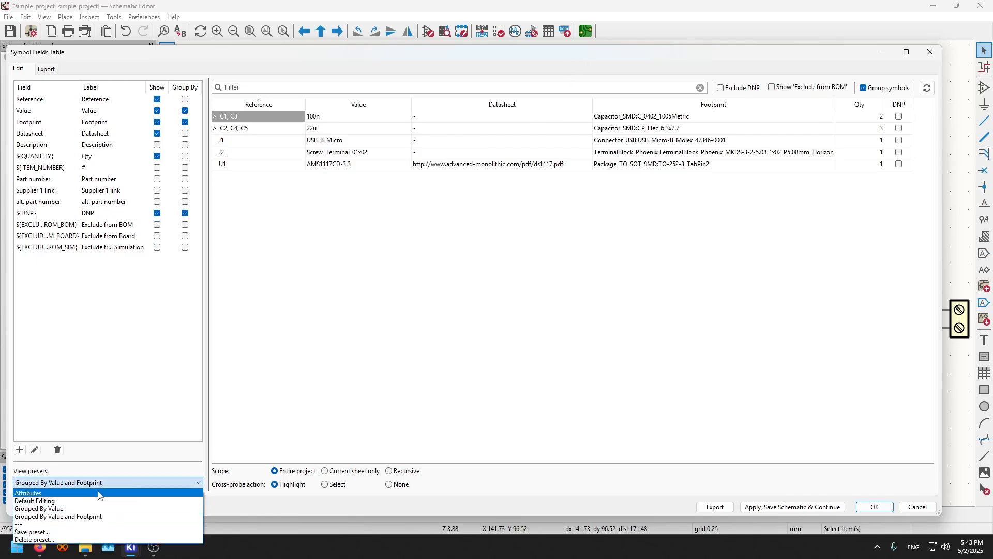
click(78, 494)
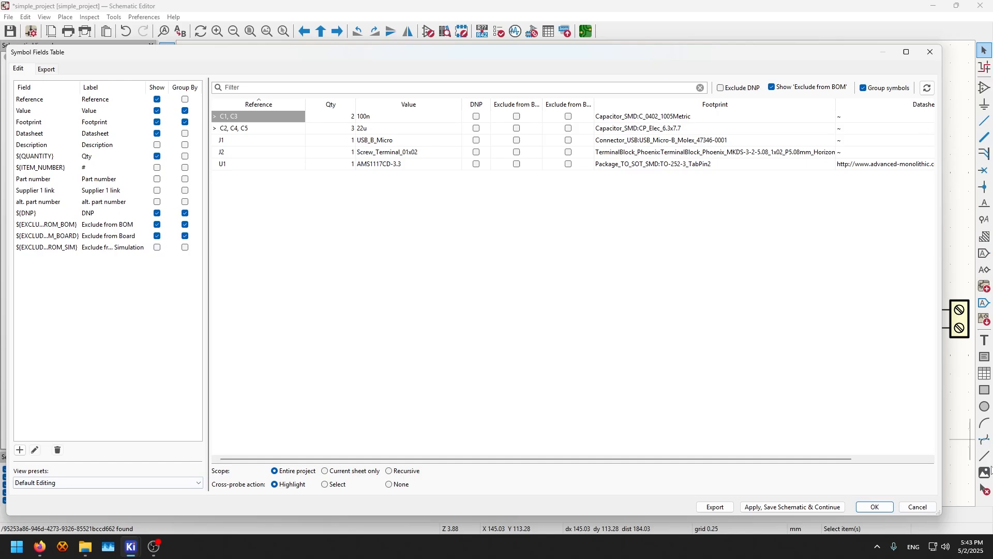
click(883, 511)
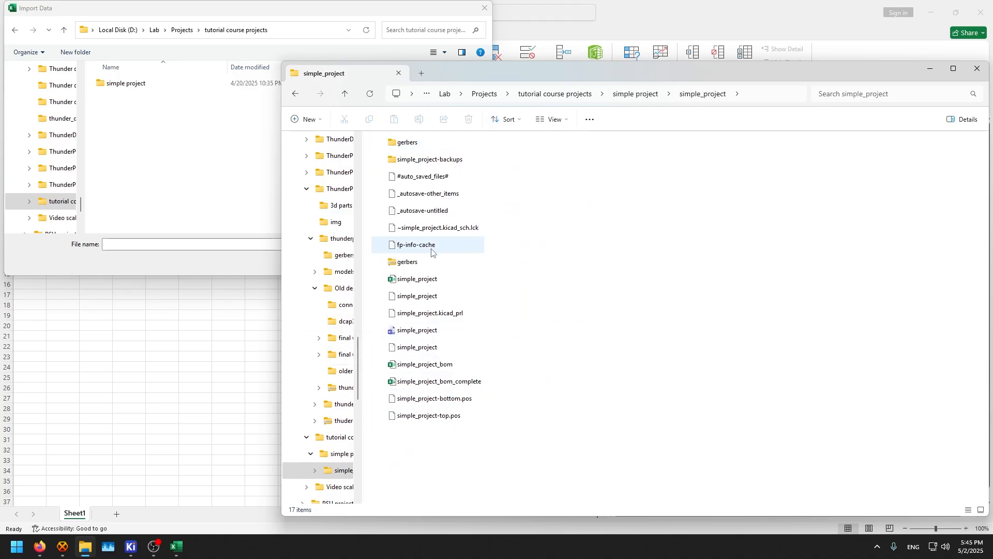
Step: Import the simple_project CSV file from the simple_project folder into the blank Excel workbook and load it as a table
click(192, 145)
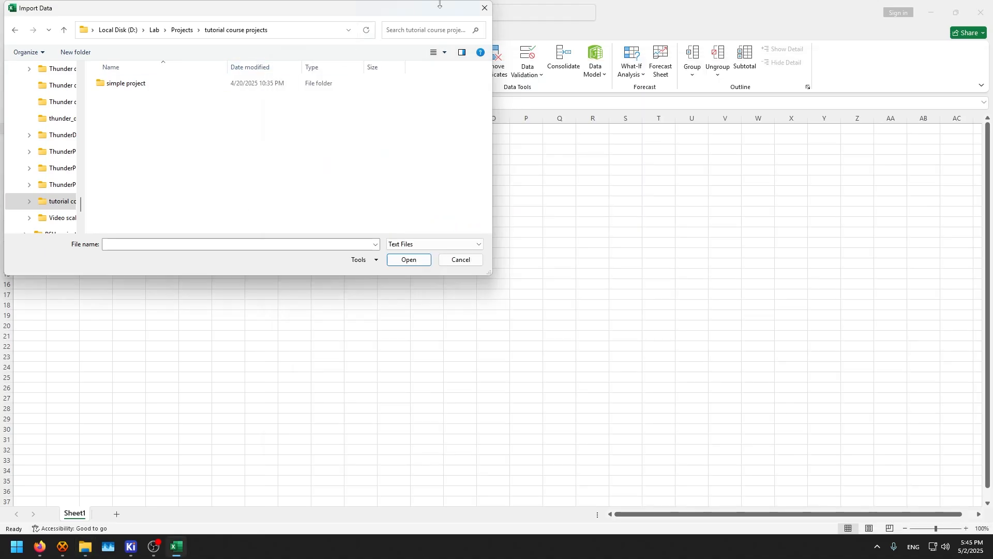
drag(369, 7, 421, 111)
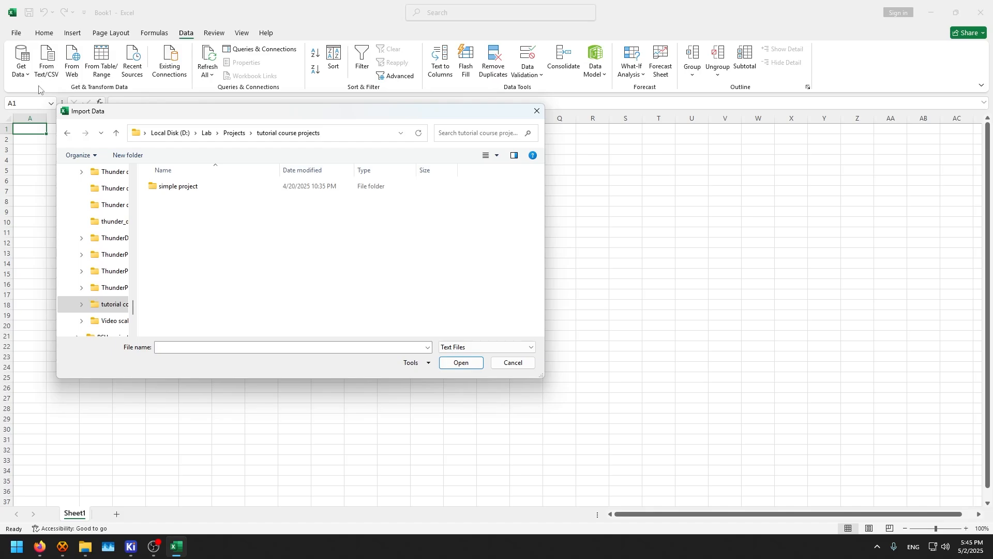
double_click(187, 189)
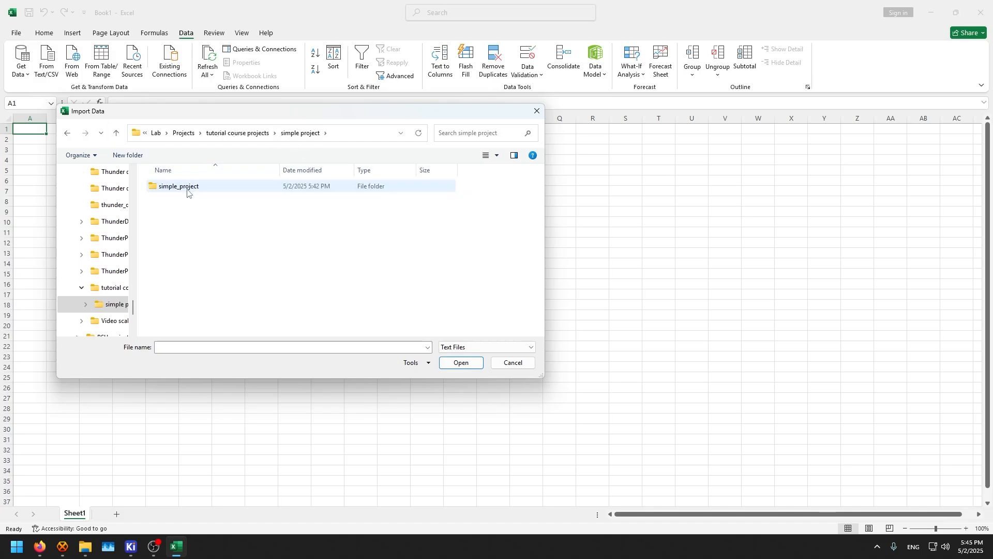
double_click(188, 190)
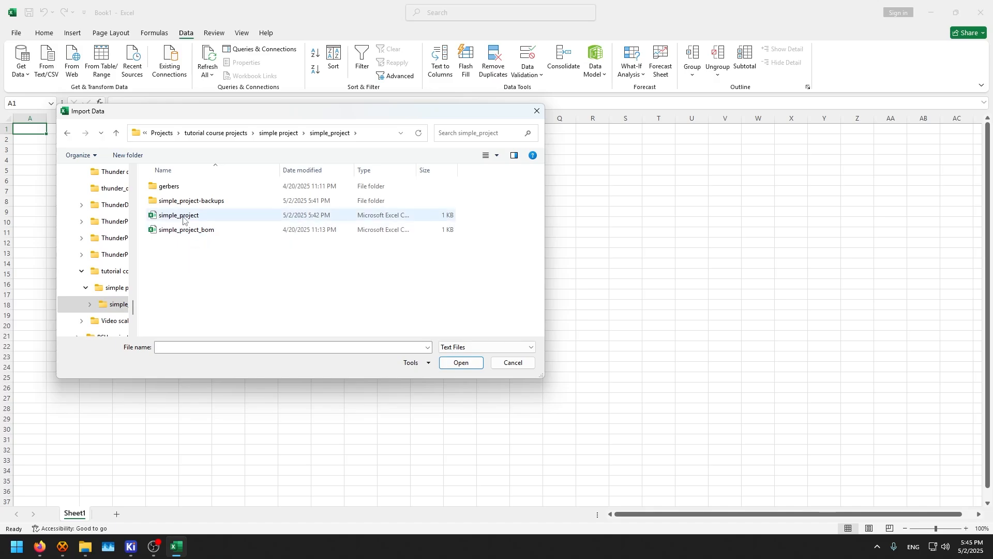
double_click(183, 216)
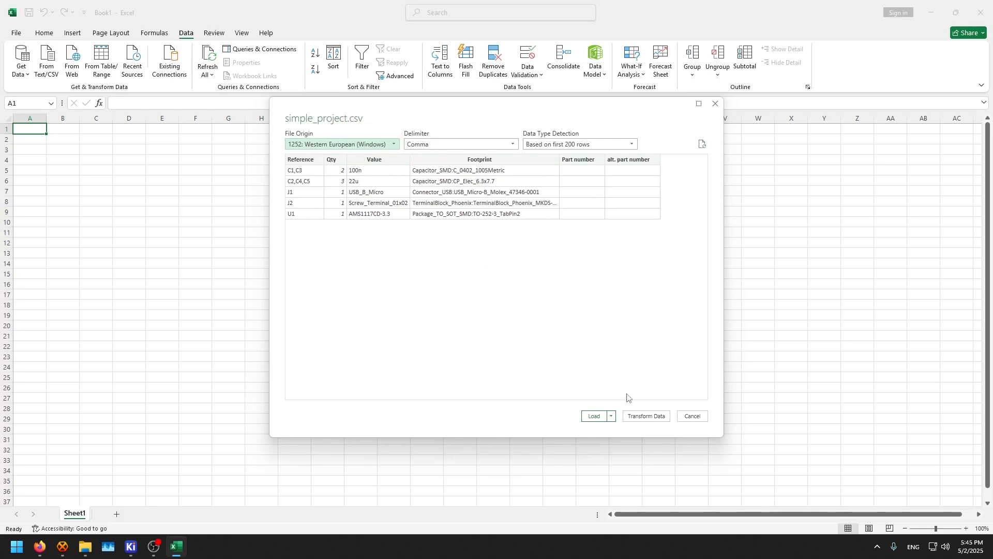
click(598, 416)
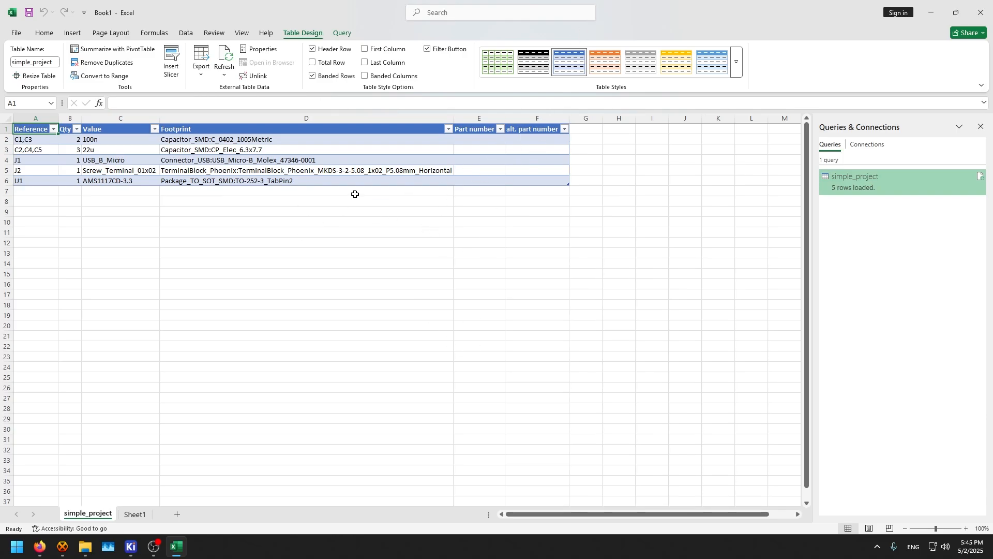
Step: Close the Excel workbook without saving and switch back to the KiCad Schematic Editor
click(981, 13)
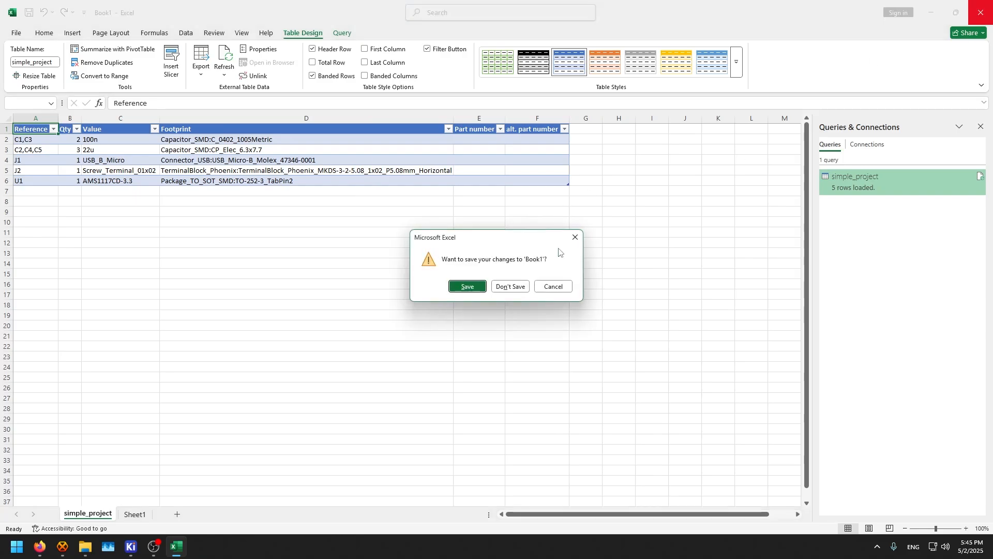
click(526, 285)
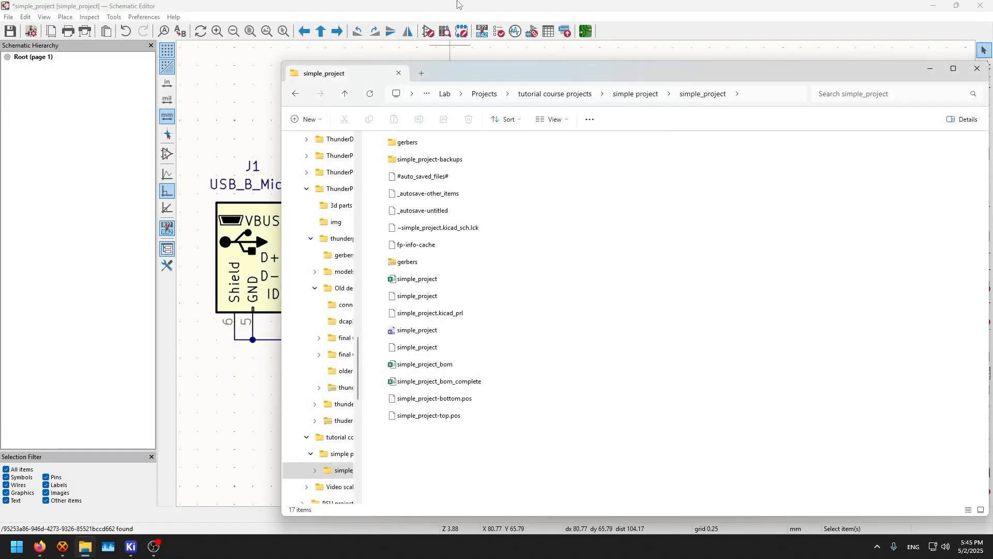
click(459, 3)
mouse_move(567, 366)
middle_down()
mouse_move(549, 360)
mouse_move(571, 362)
middle_up()
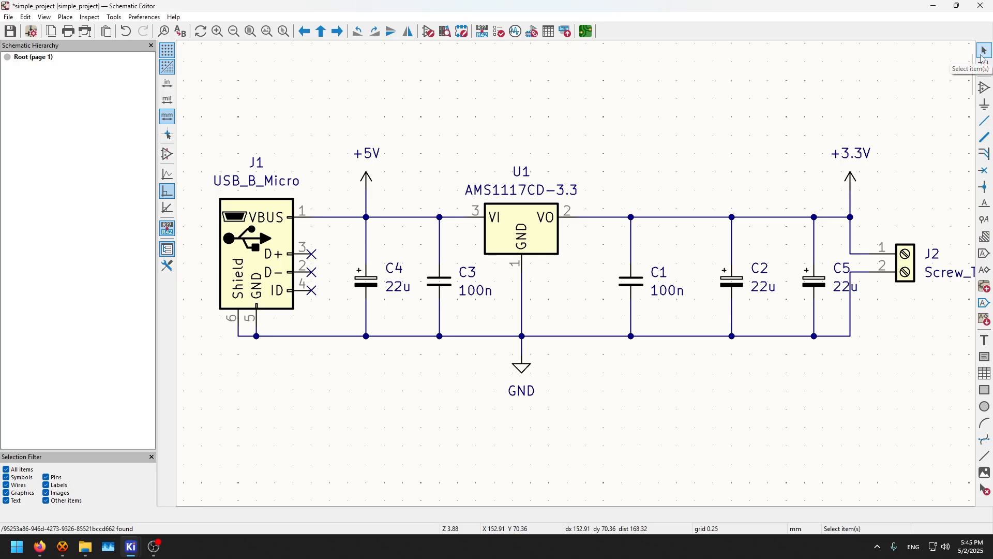
Step: Try a box selection across the +3.3V power symbol area and clear it
drag(896, 148, 800, 233)
click(878, 73)
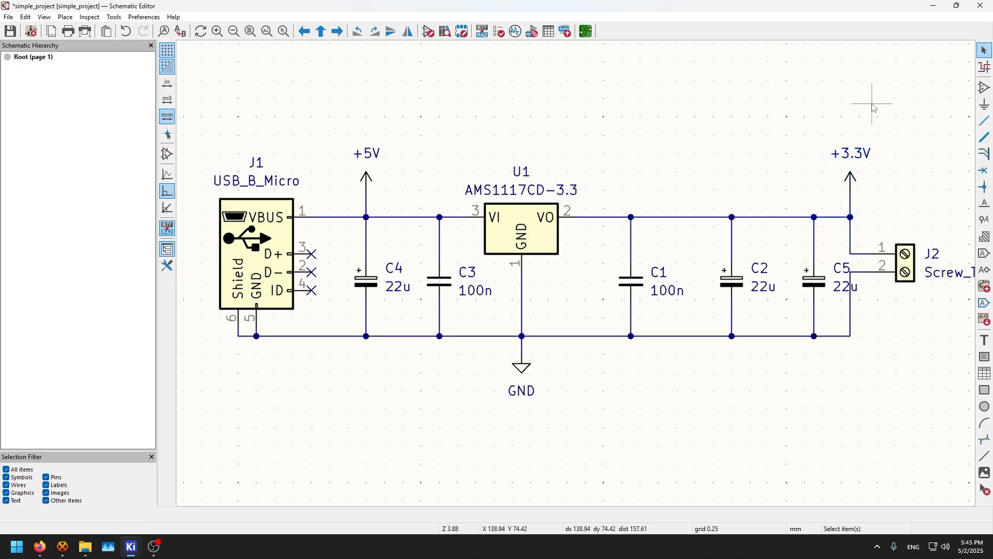
Step: Highlight the +3.3V net in the schematic to examine everything connected to it
click(985, 68)
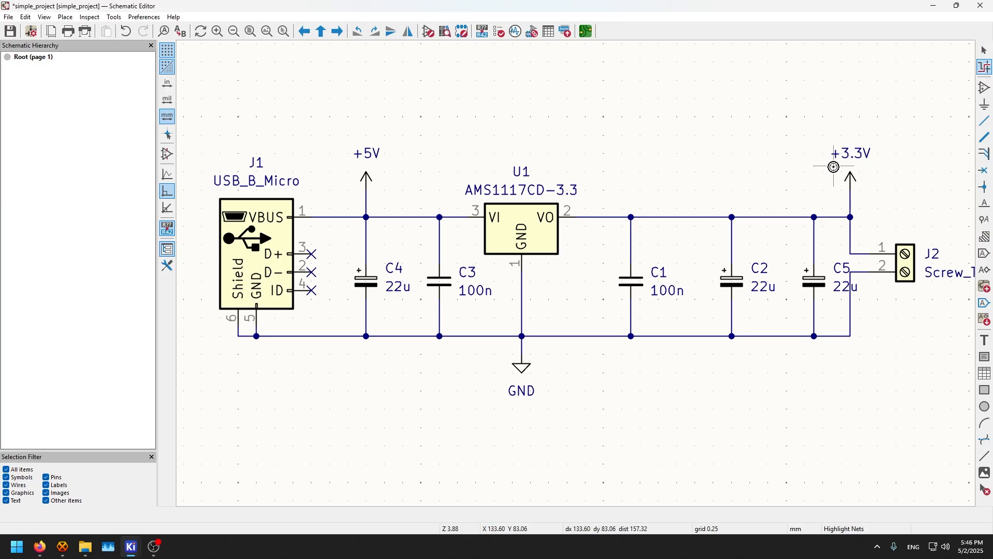
click(852, 195)
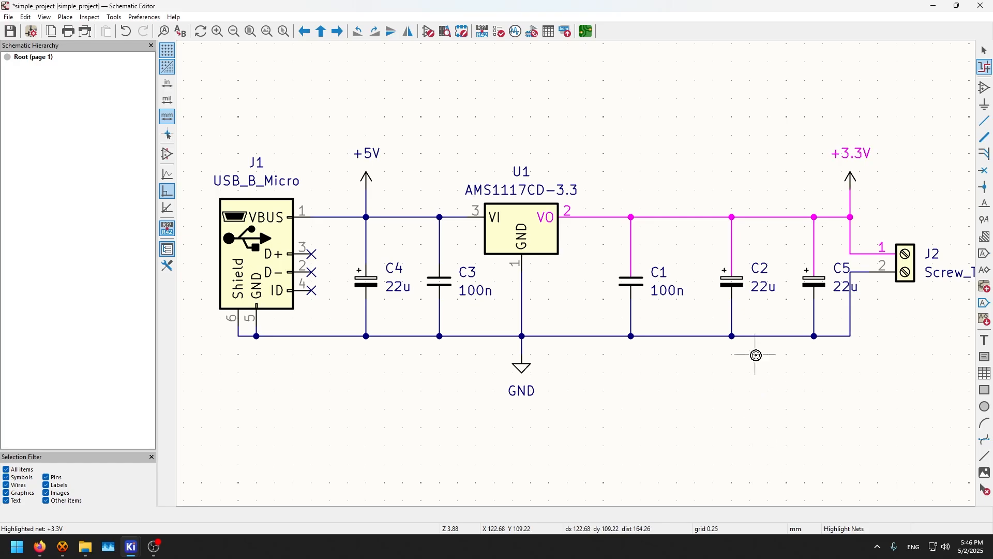
scroll(753, 326, down, 5)
scroll(577, 274, up, 5)
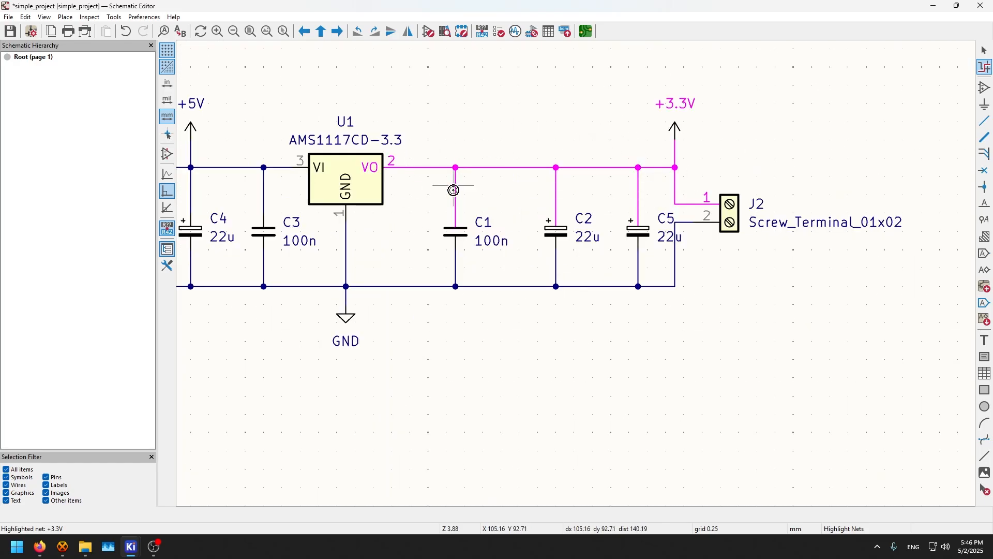
Step: Replace the +3.3V highlight with the GND net and return to the selection tool
click(359, 282)
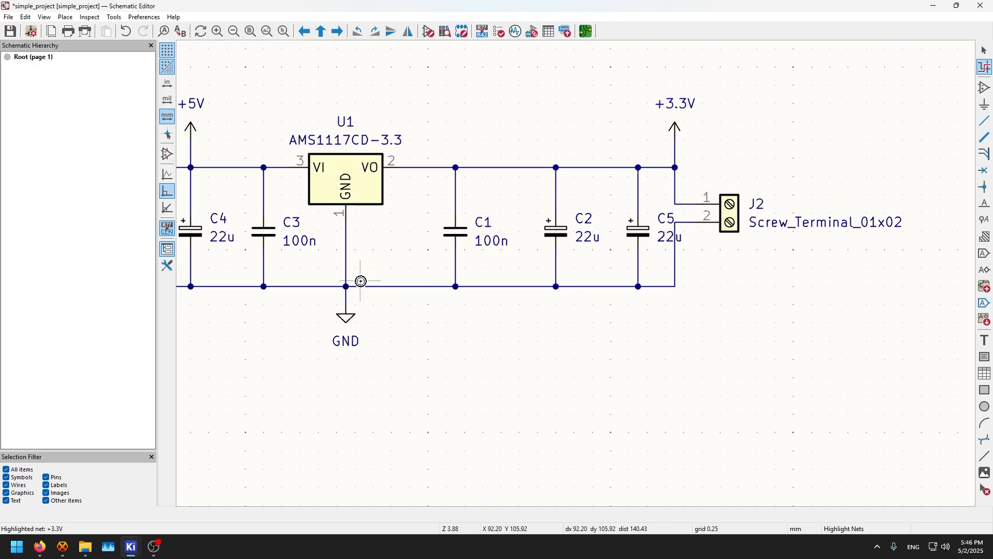
click(346, 250)
scroll(346, 251, down, 2)
scroll(577, 269, up, 2)
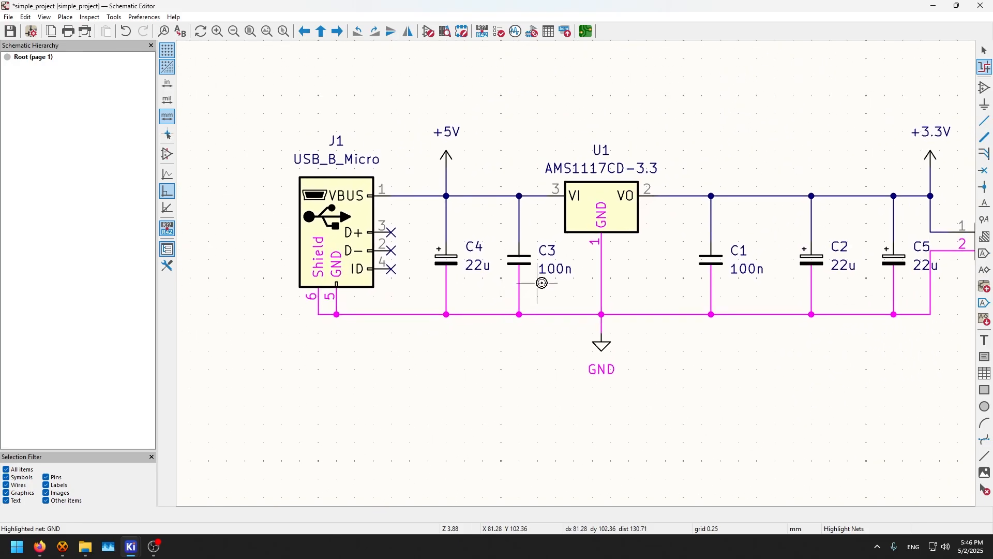
click(985, 50)
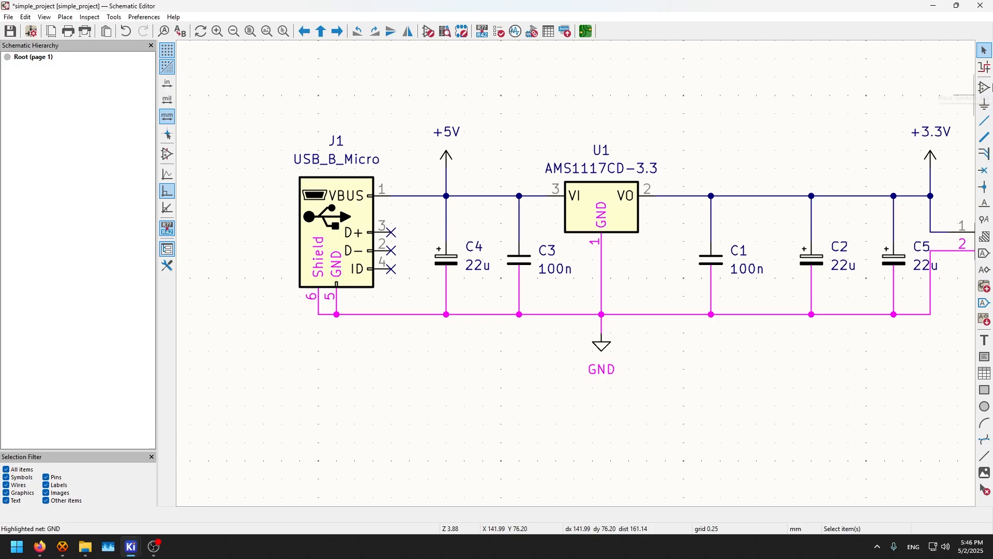
Step: Search the symbol library for 7805 and preview the LM7805_TO220 regulator
click(983, 89)
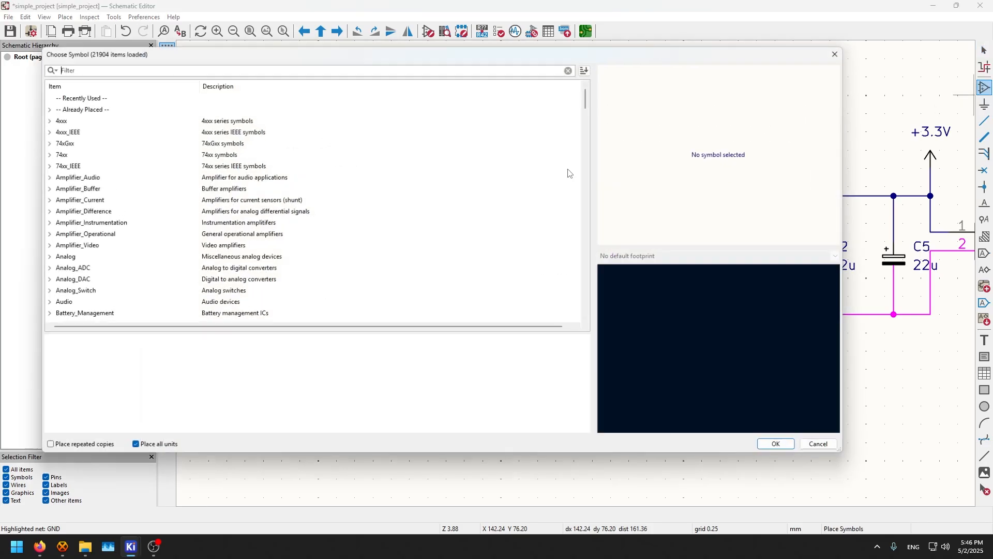
scroll(187, 226, down, 15)
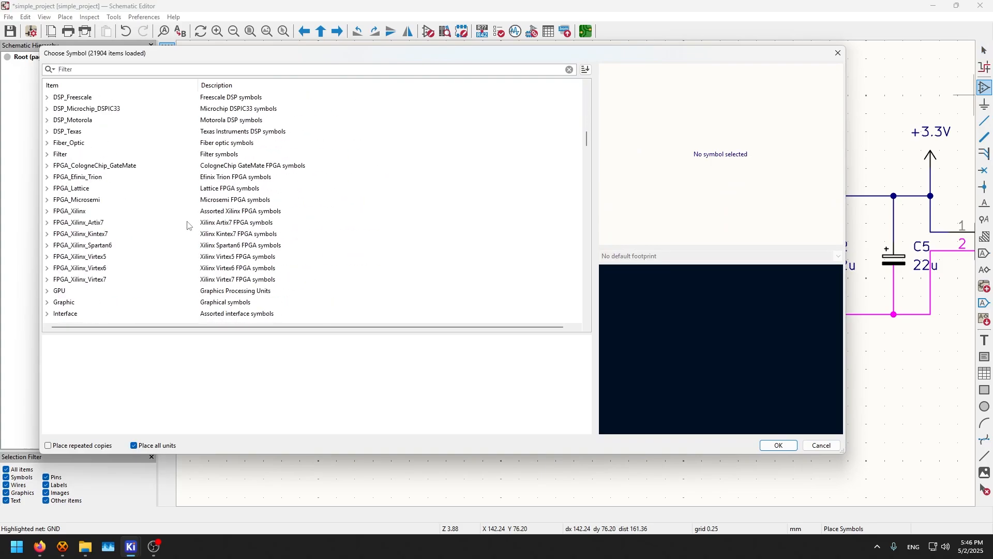
scroll(188, 226, down, 20)
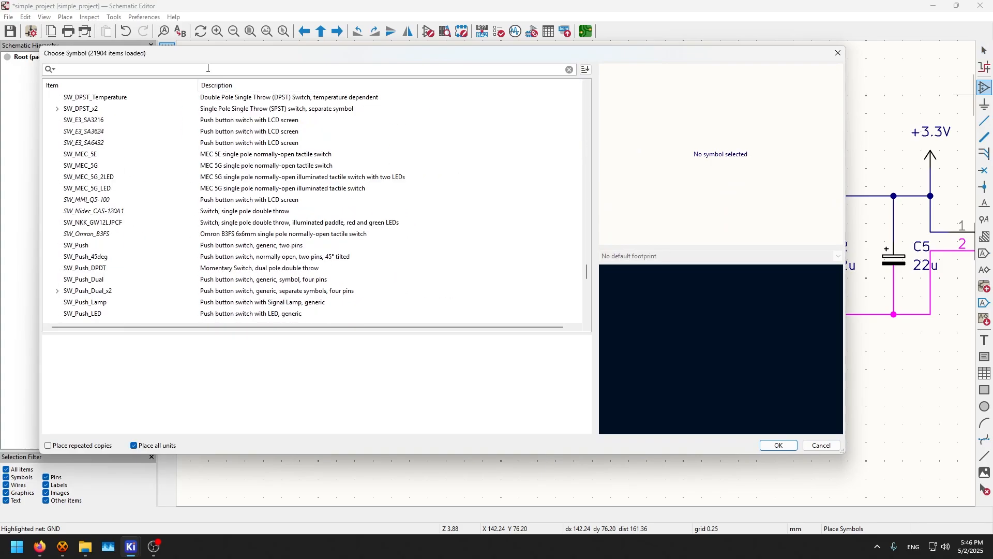
text(7805)
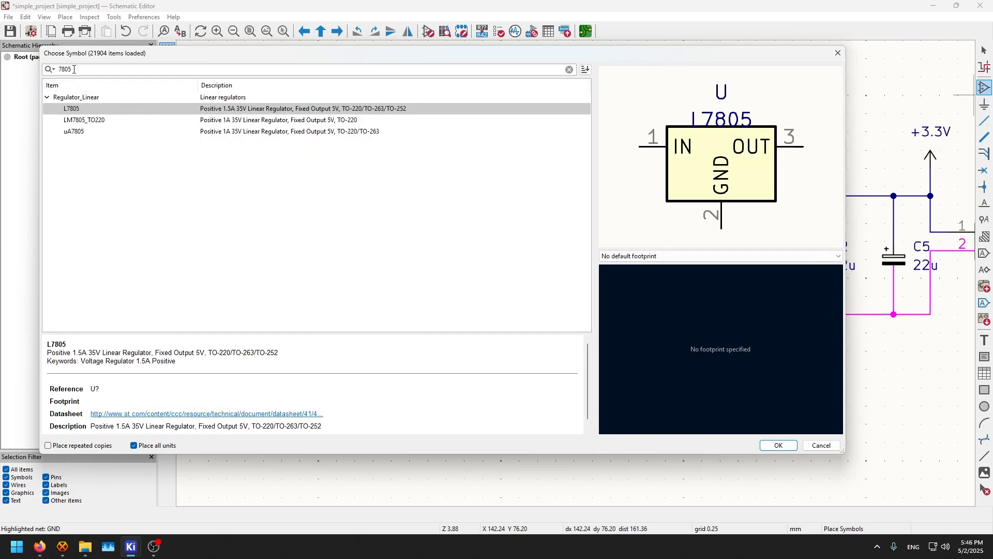
drag(74, 68, 63, 68)
click(82, 120)
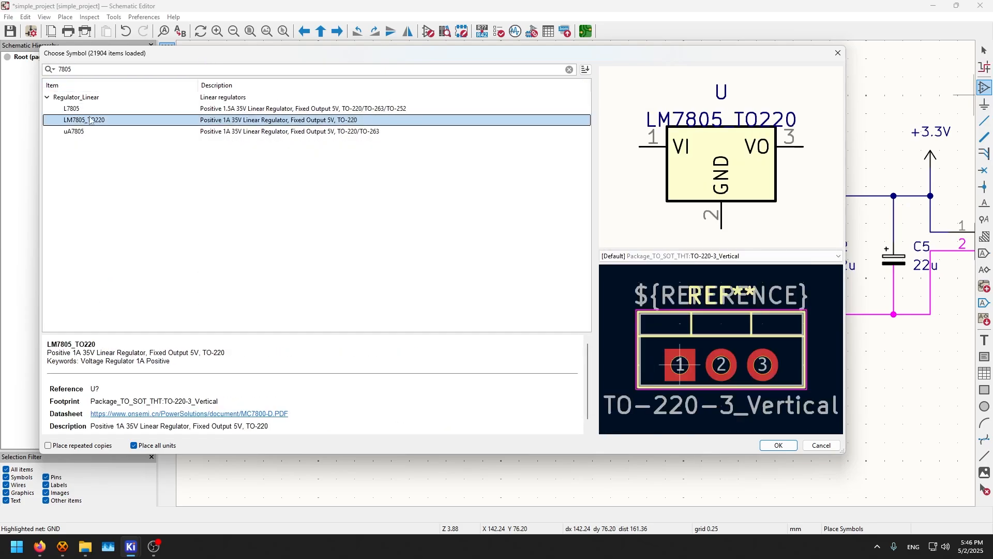
Step: Place an L7805 linear regulator in the empty area above the AMS1117CD-3.3 circuit
double_click(104, 110)
scroll(587, 285, down, 4)
scroll(576, 274, down, 2)
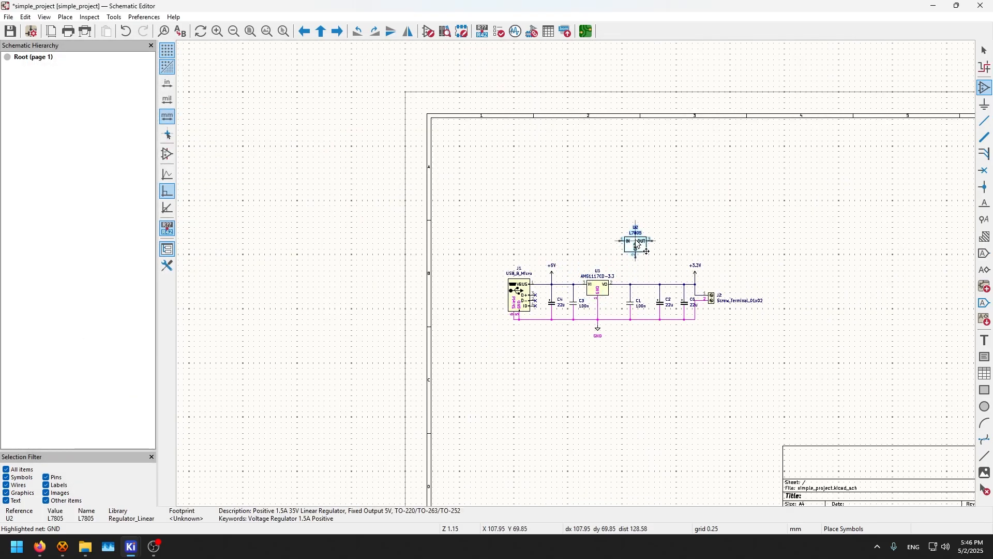
scroll(649, 233, up, 5)
click(493, 152)
scroll(482, 324, down, 2)
middle_drag(484, 323, 590, 258)
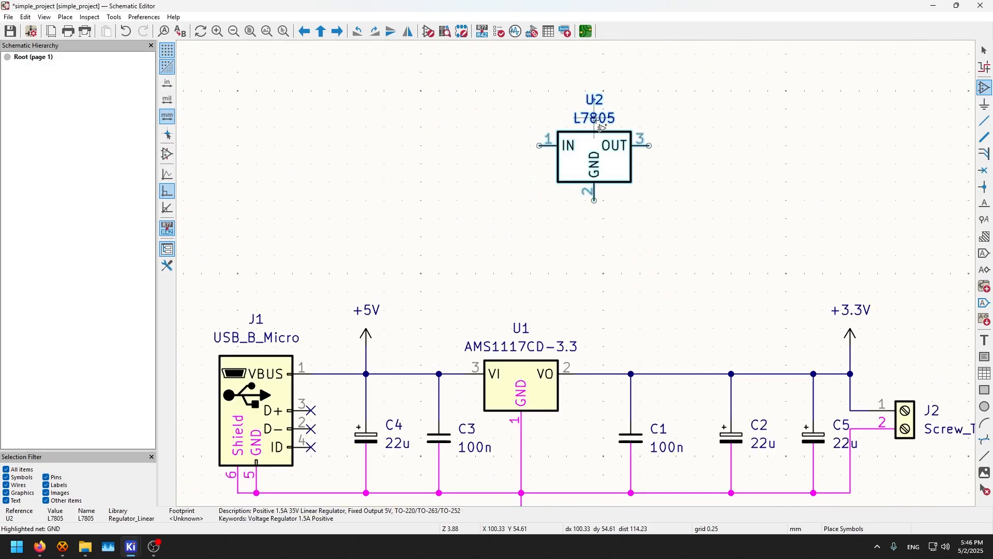
key(Escape)
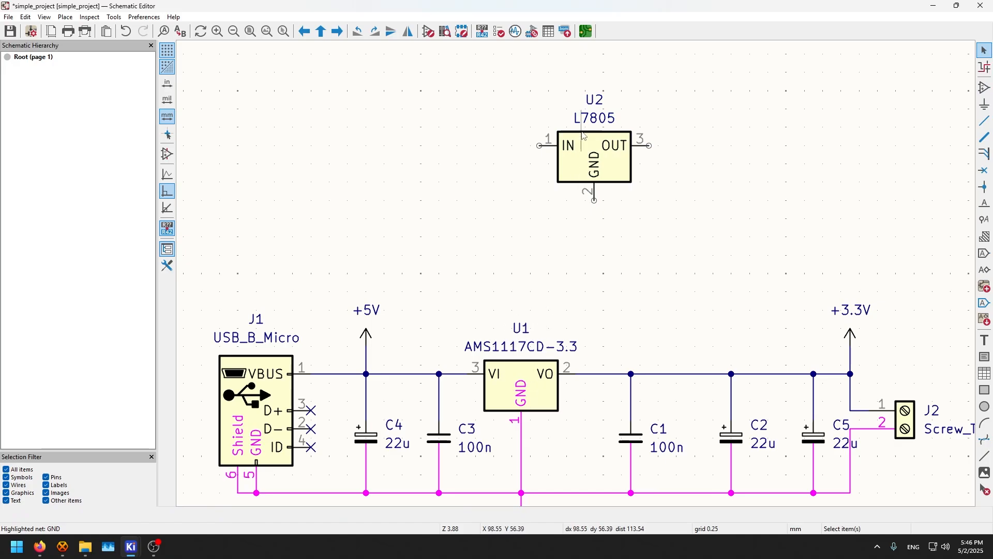
Step: Search the symbols for resistor and place an R_Small_US beside the output of the L7805 regulator
click(985, 88)
click(334, 52)
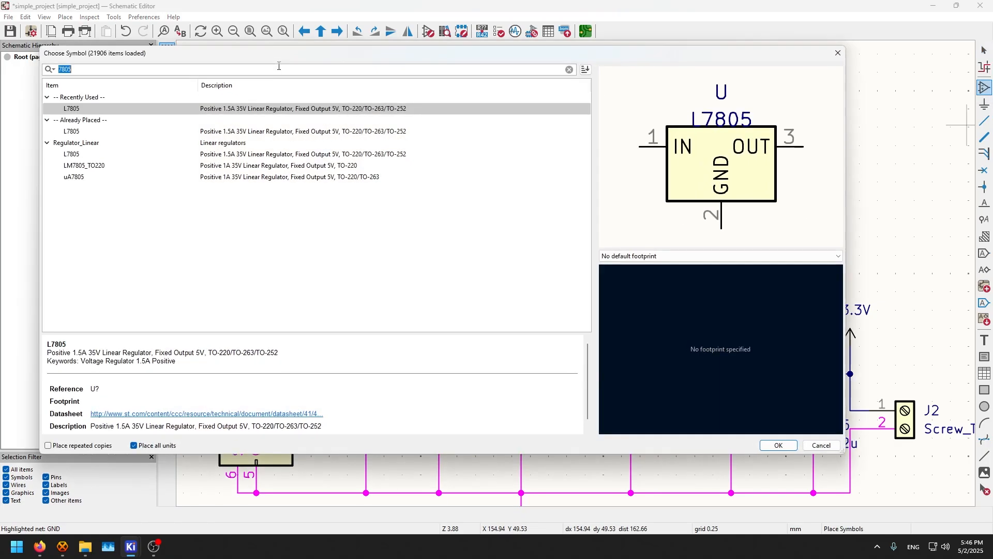
text(resistor)
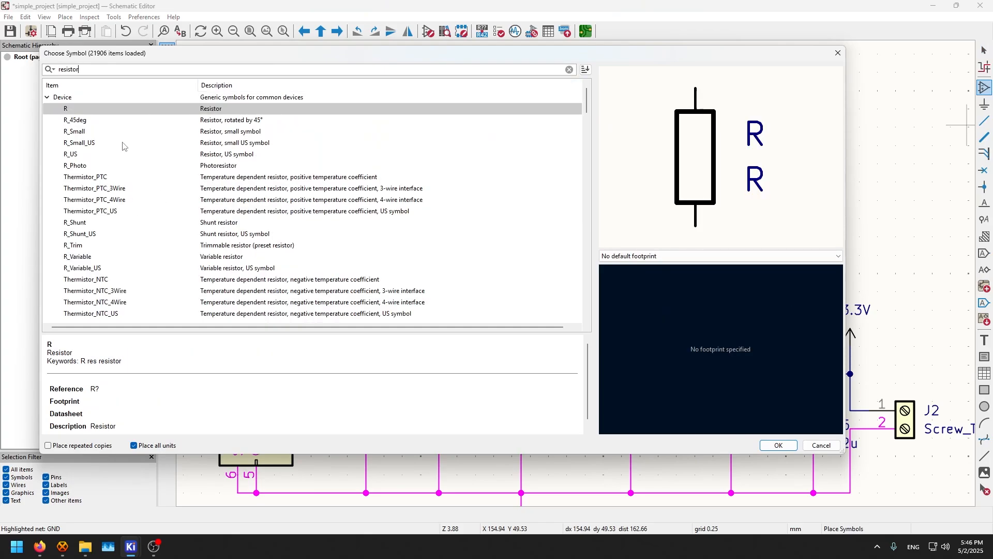
click(123, 146)
double_click(231, 145)
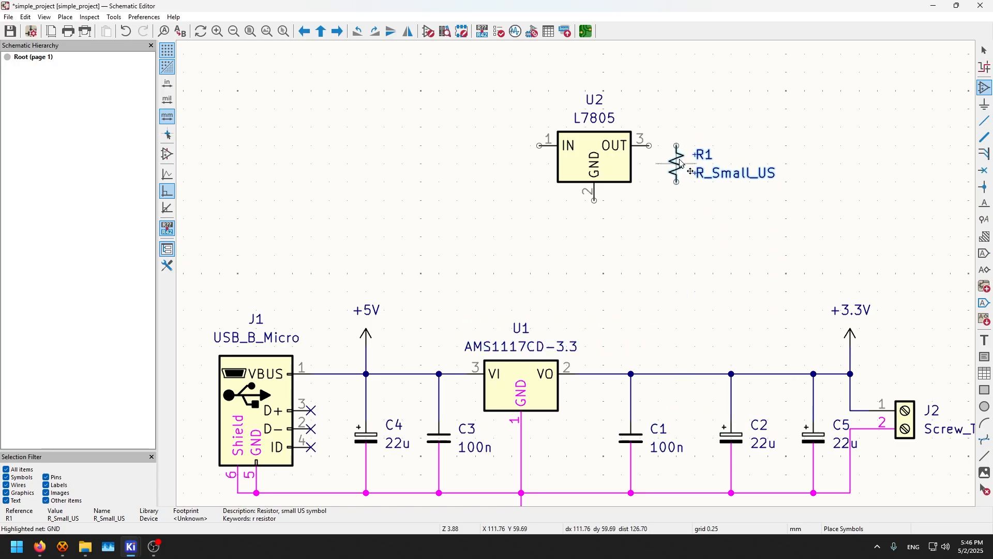
click(718, 165)
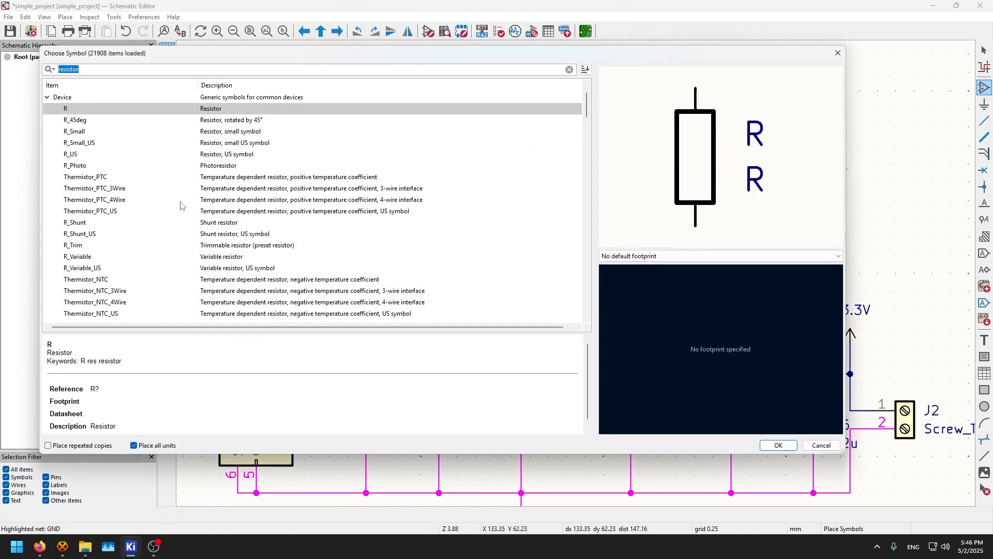
Step: Search the symbols for an inductor and place the plain L symbol on the far side of the new resistor
scroll(105, 203, down, 15)
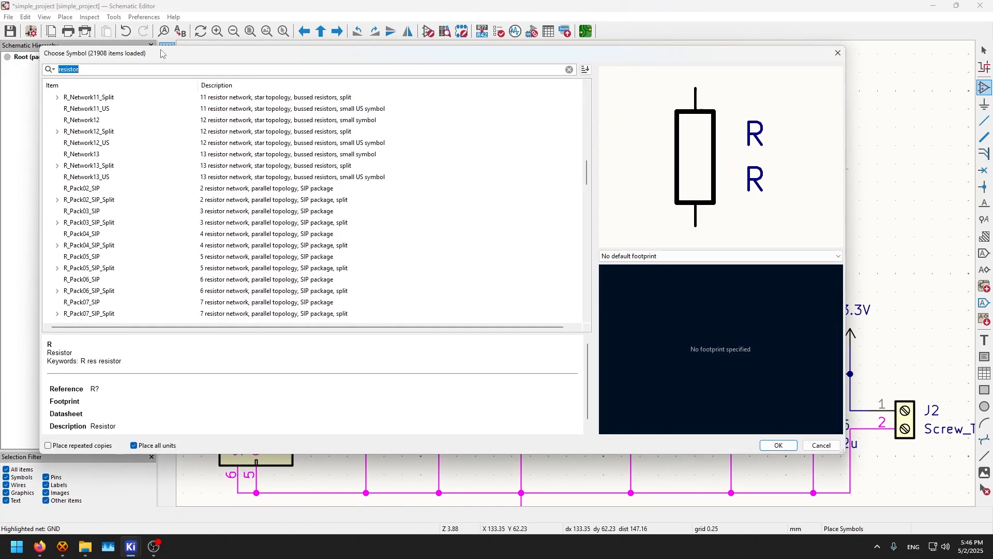
text(c)
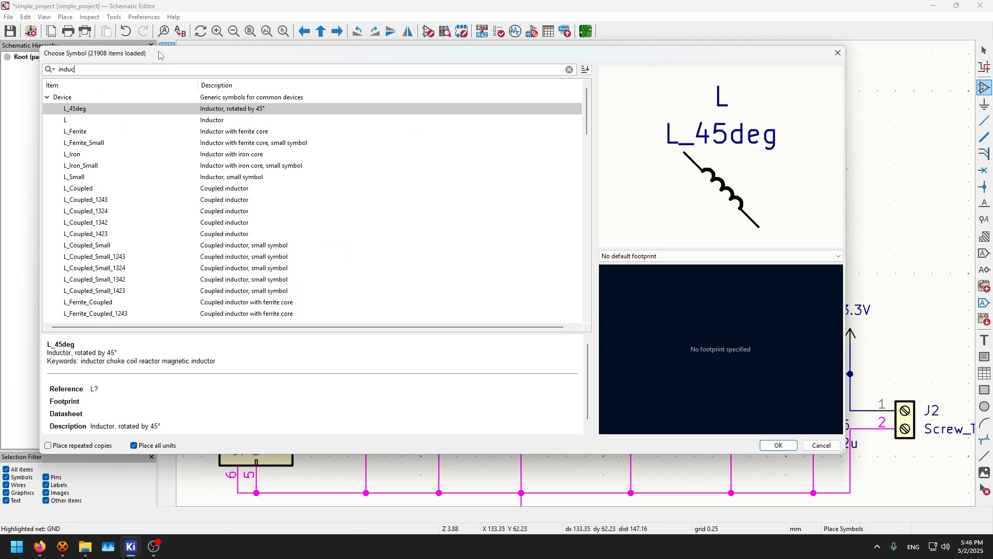
key(Down)
key(Return)
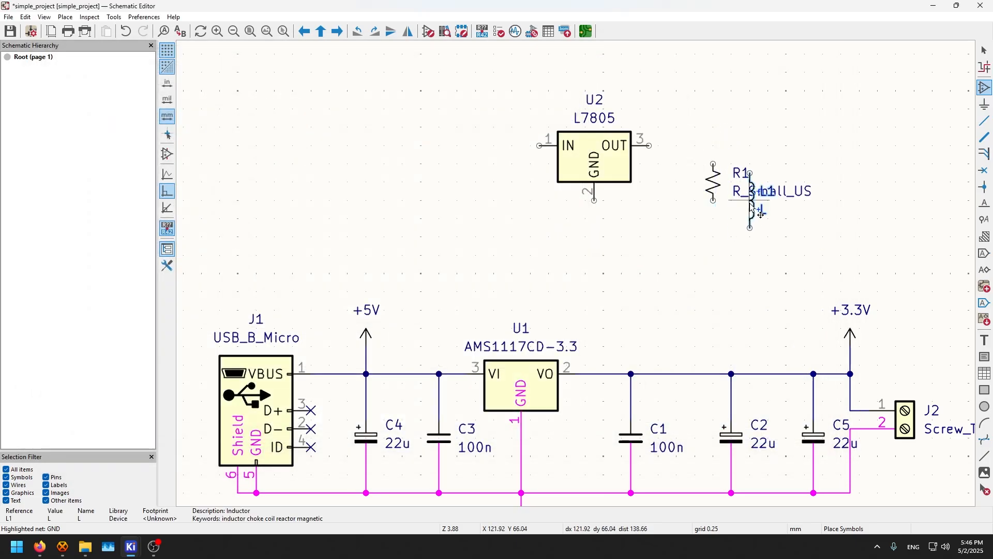
click(861, 151)
key(F1)
key(Escape)
Step: Delete the L7805 regulator, the R_Small_US resistor and the inductor placed above the circuit
scroll(577, 275, down, 8)
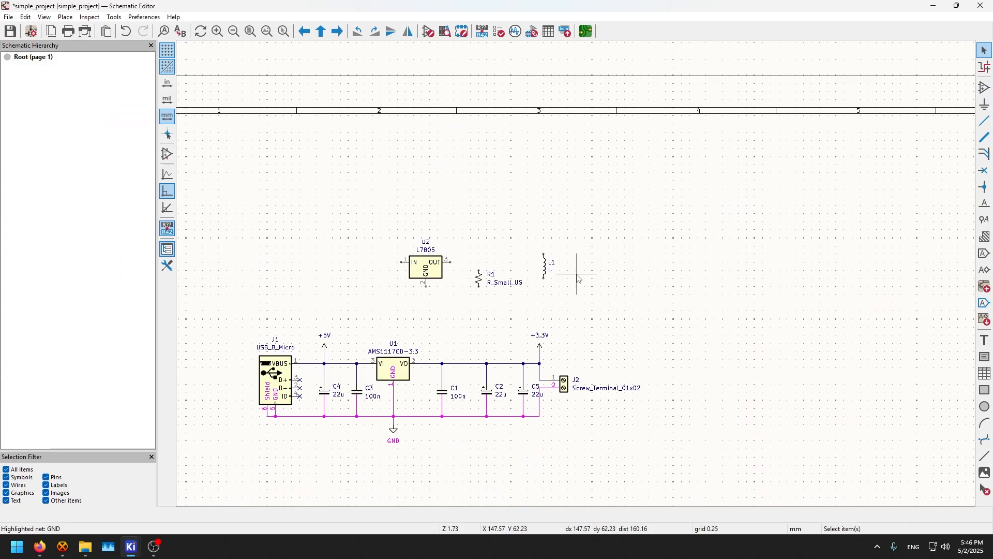
scroll(570, 277, up, 5)
drag(573, 163, 181, 321)
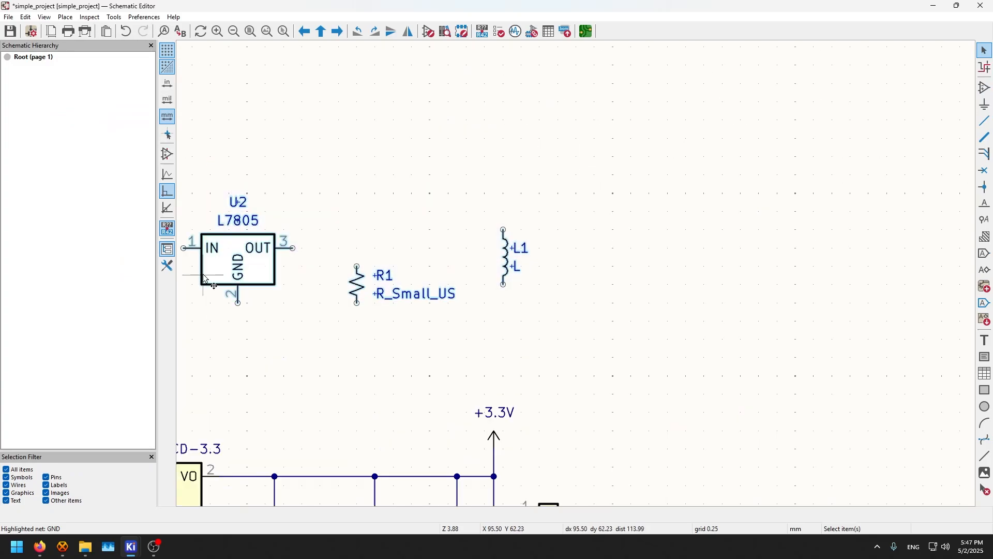
key(Delete)
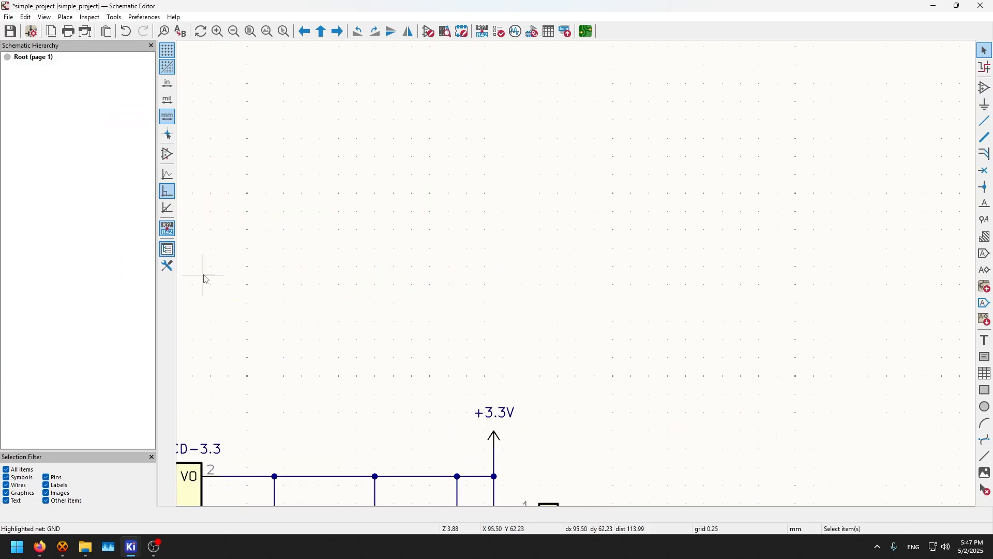
Step: Browse the power symbol library and preview positive and negative supply symbols such as +3.3V, +5V, +10V and -9V
click(986, 105)
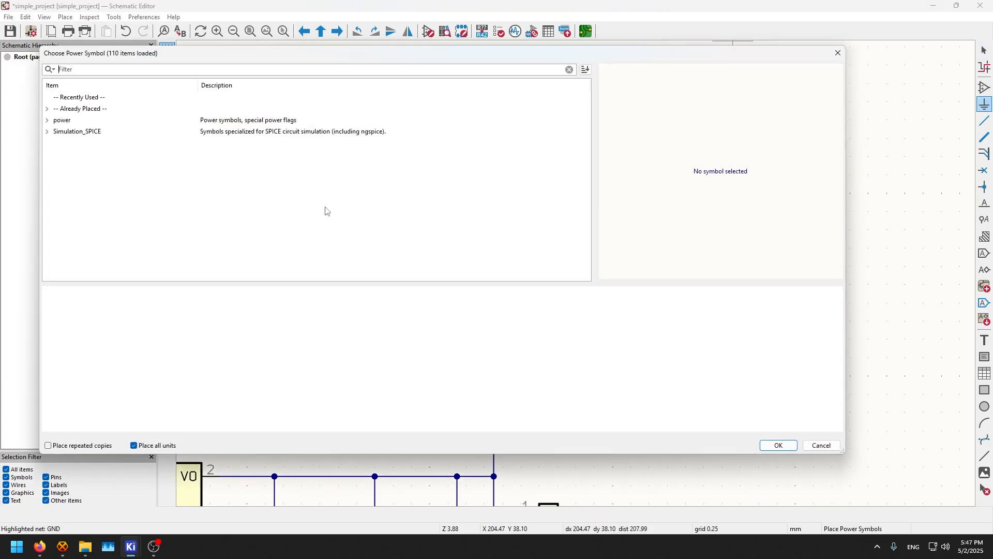
click(53, 124)
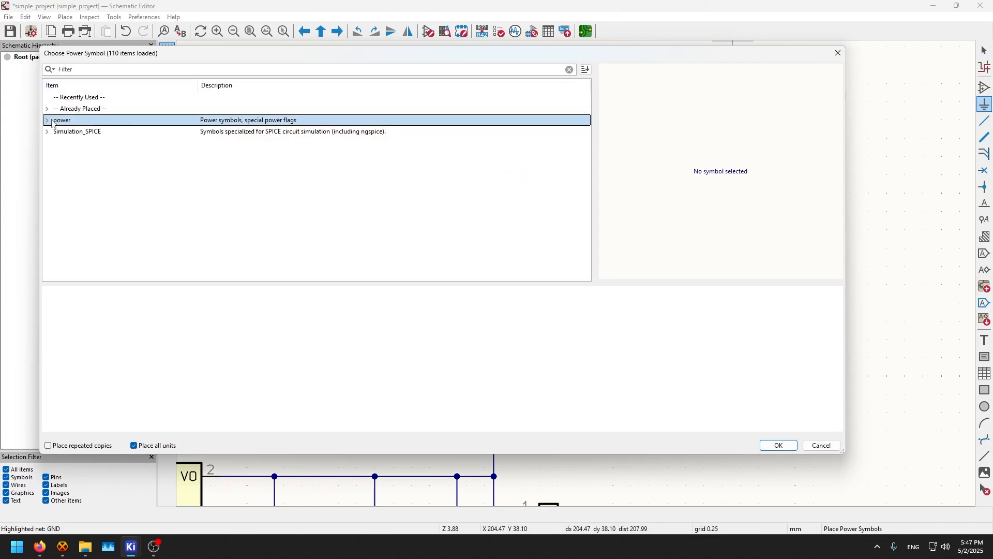
click(48, 120)
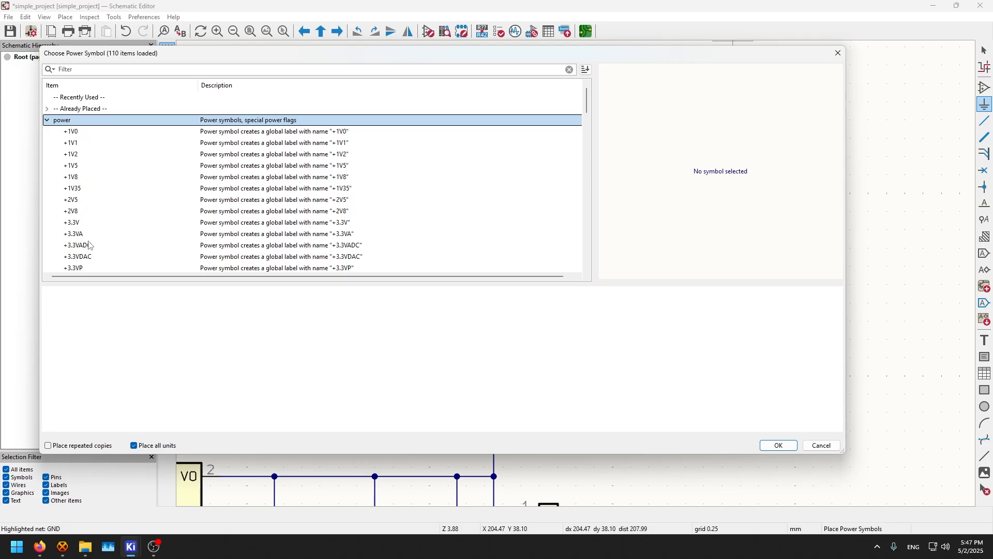
click(83, 223)
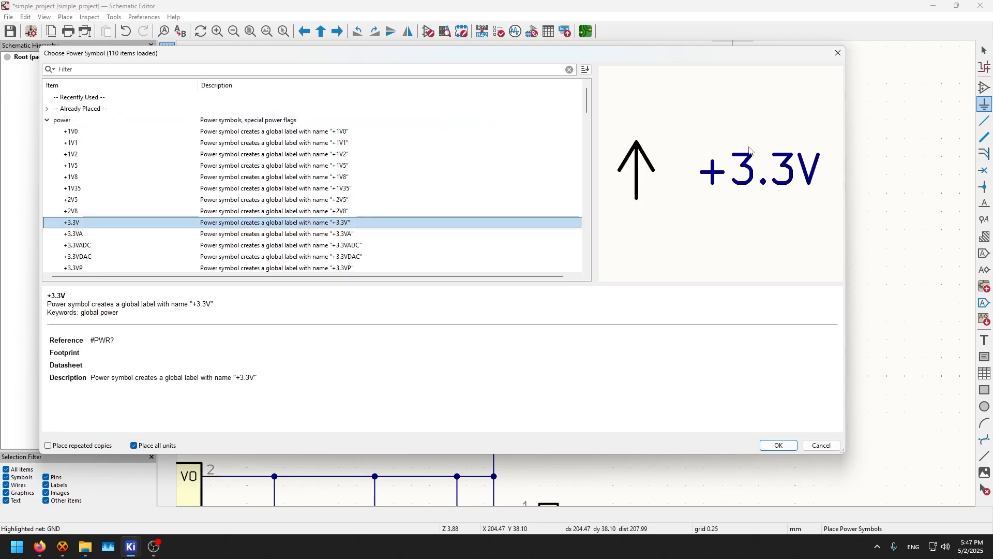
scroll(199, 191, down, 3)
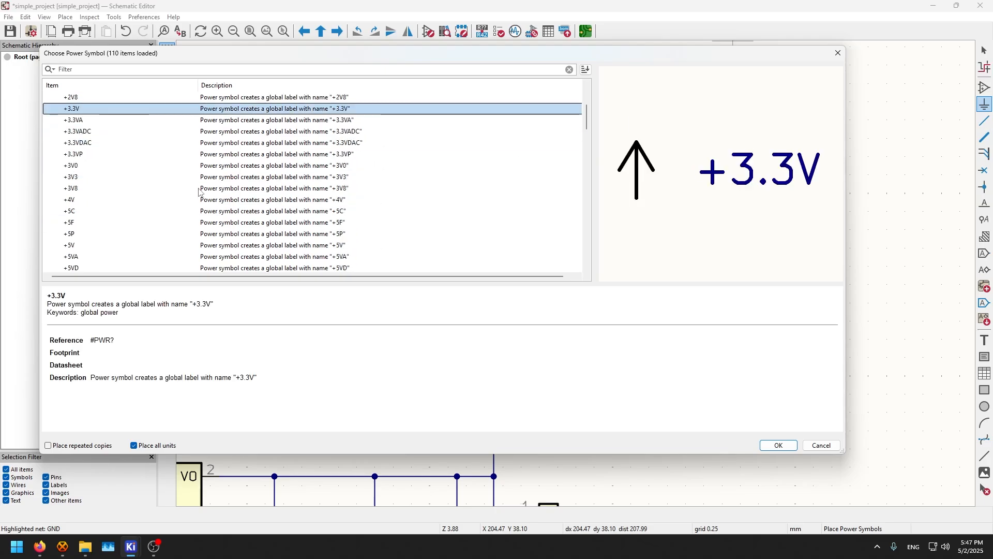
scroll(199, 192, down, 2)
click(95, 189)
scroll(124, 223, down, 3)
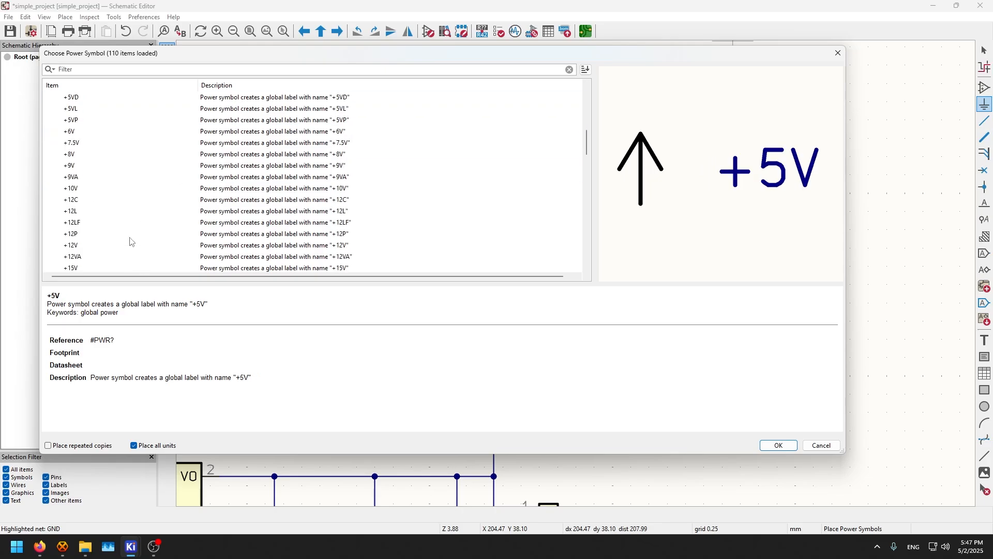
click(86, 191)
scroll(86, 195, down, 6)
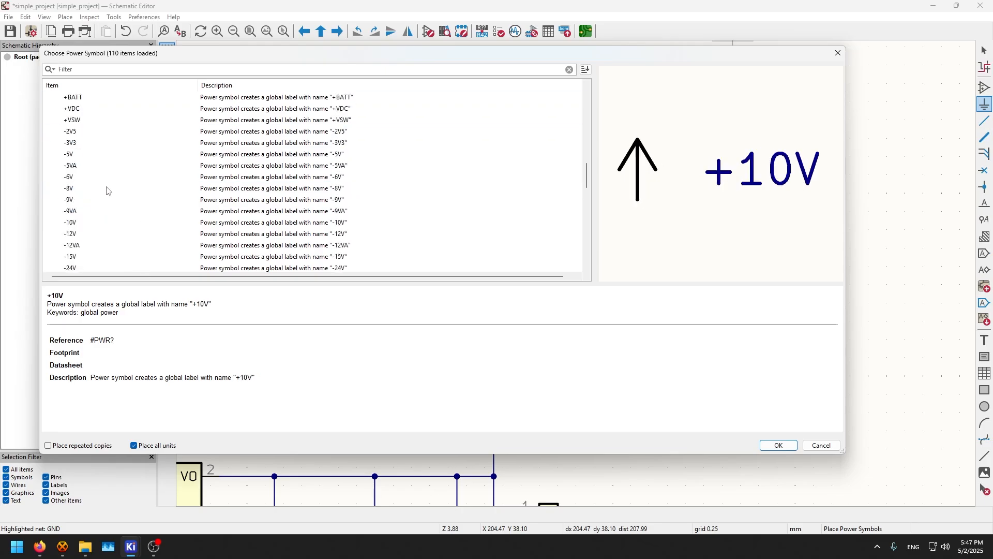
click(107, 191)
click(110, 202)
scroll(113, 221, down, 7)
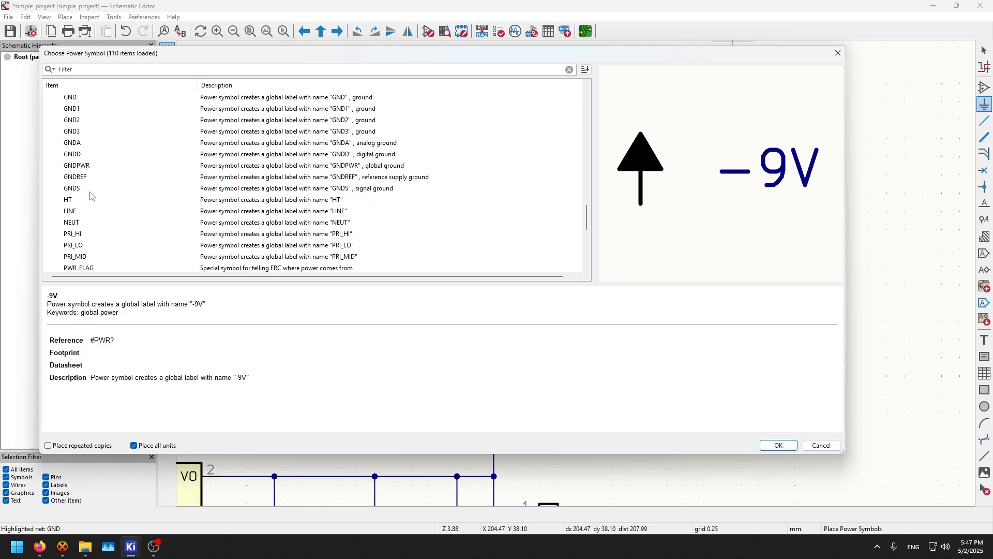
Step: Preview ground variants such as GNDPWR and the HT symbol, and look through the remaining power symbols
click(96, 143)
click(97, 109)
click(86, 133)
click(88, 168)
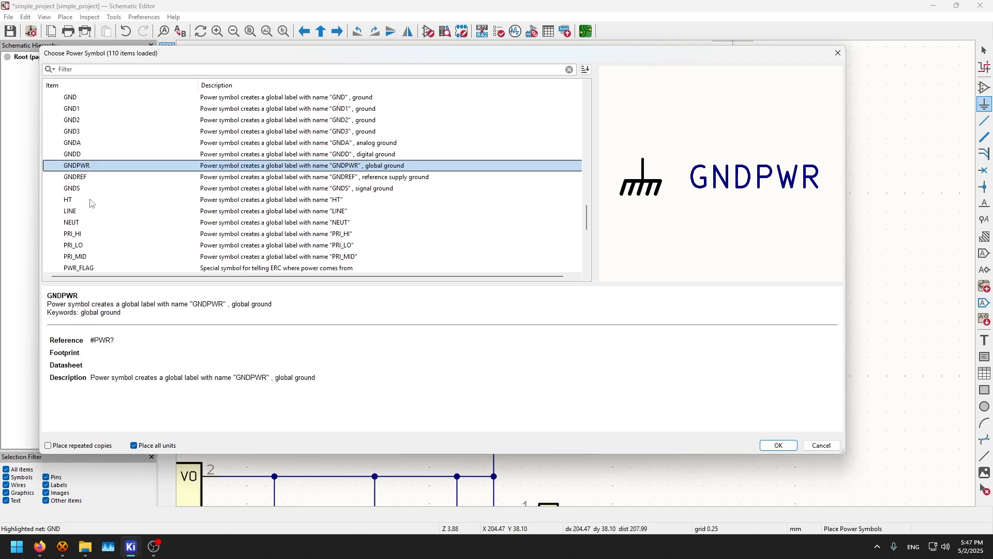
click(90, 201)
scroll(100, 250, down, 5)
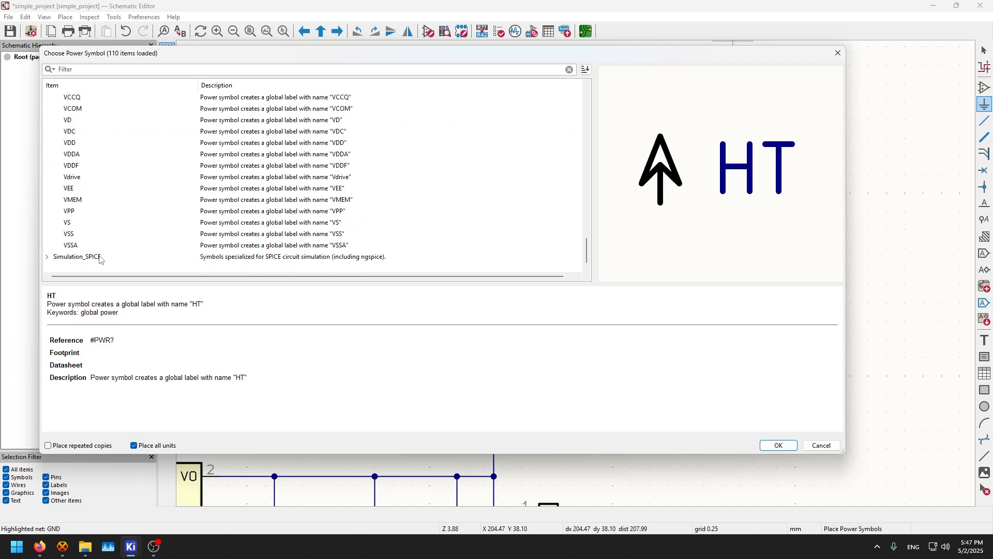
scroll(99, 238, up, 5)
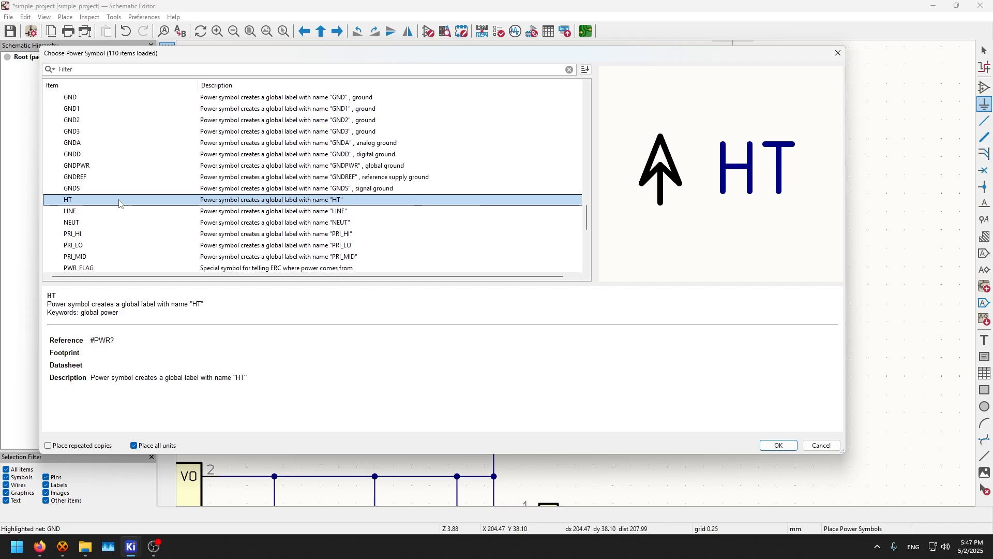
scroll(106, 169, up, 2)
scroll(98, 163, down, 6)
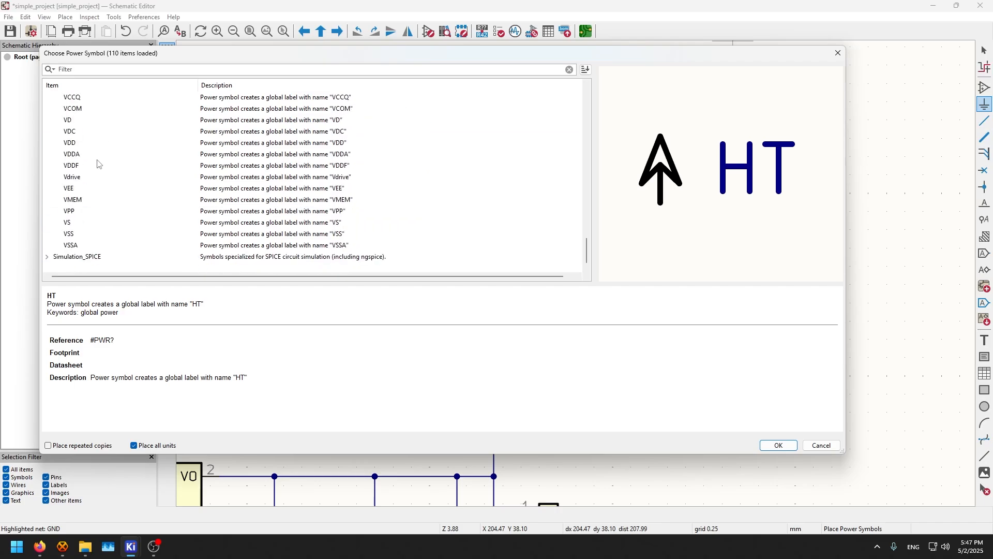
scroll(117, 221, up, 10)
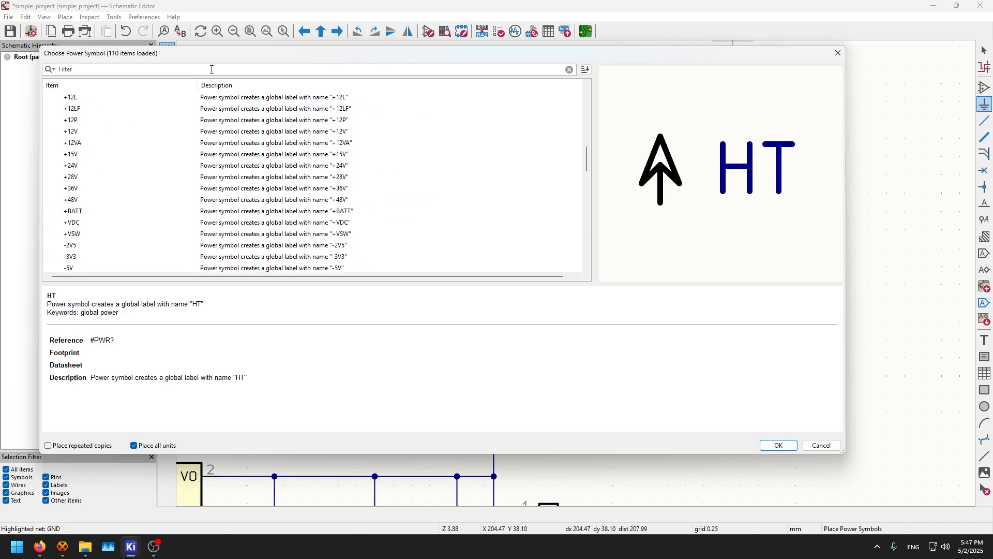
Step: Search the power symbols for pwr and place a PWR_FLAG above the 3.3 V output rail between C2 and C5
text(pwr)
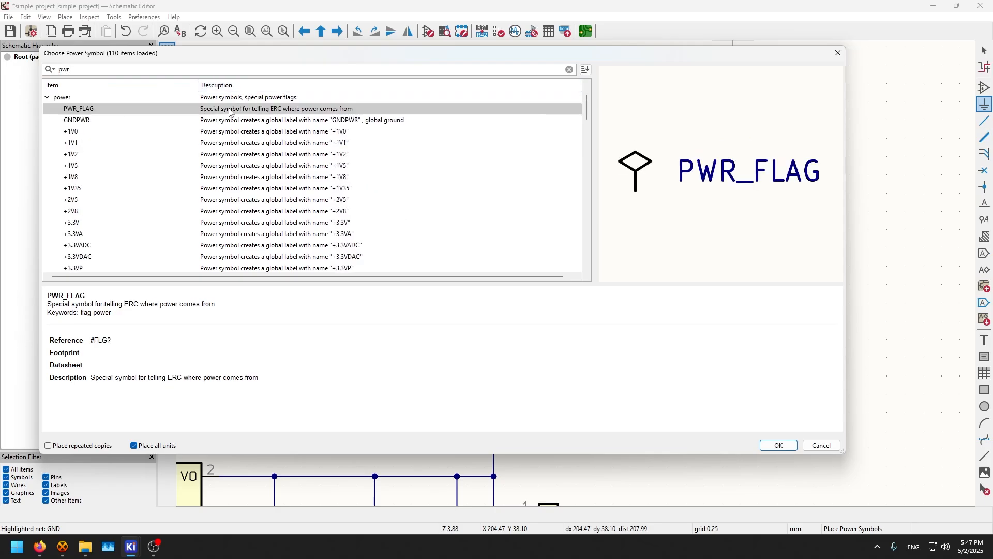
click(231, 110)
double_click(372, 111)
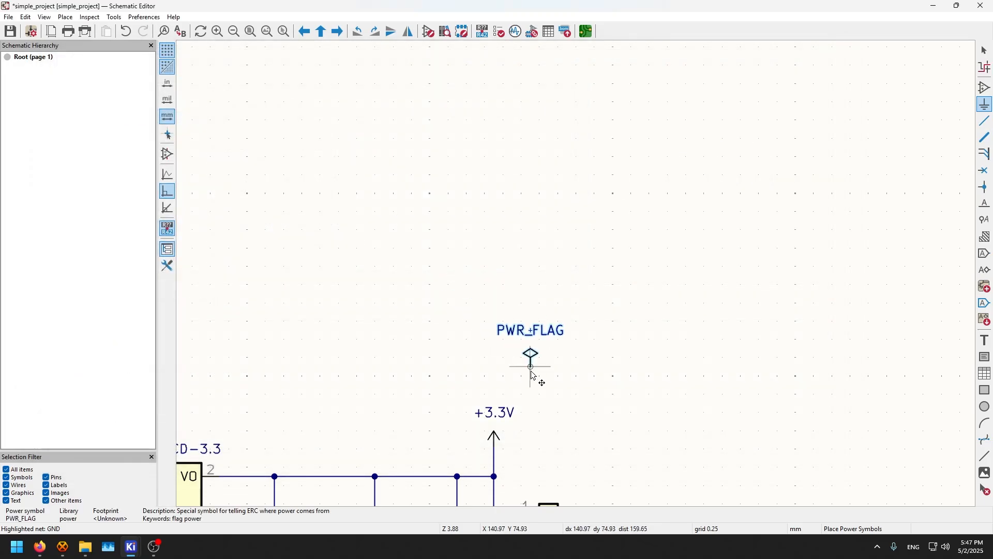
scroll(539, 378, down, 3)
scroll(577, 273, up, 5)
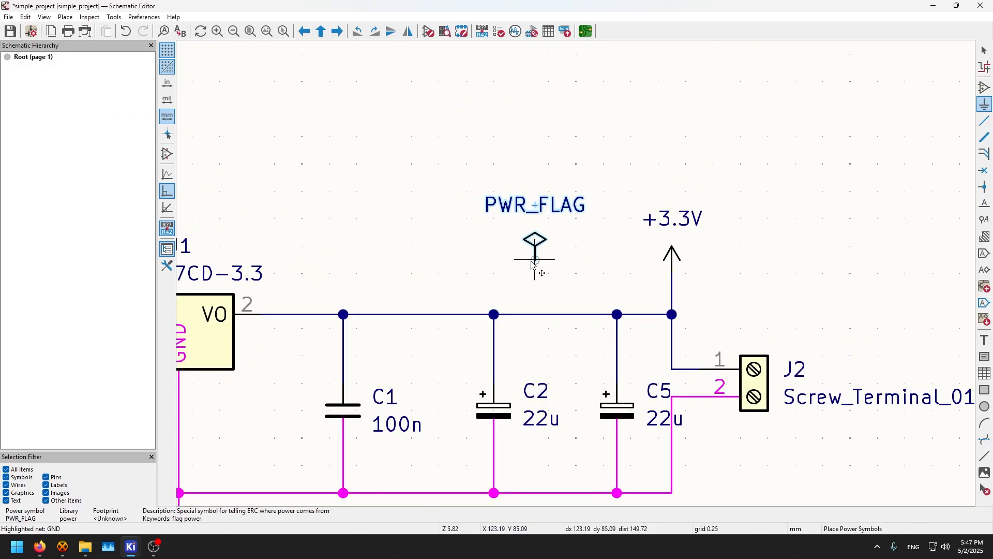
click(535, 260)
key(Escape)
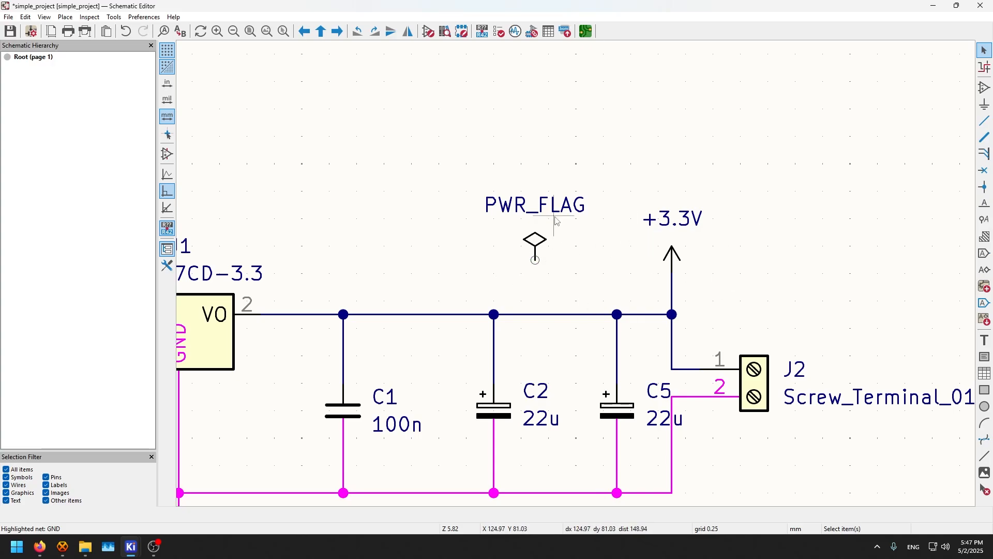
Step: Wire the PWR_FLAG down to the 3.3 V output rail between C2 and C5 and save the schematic
key(w)
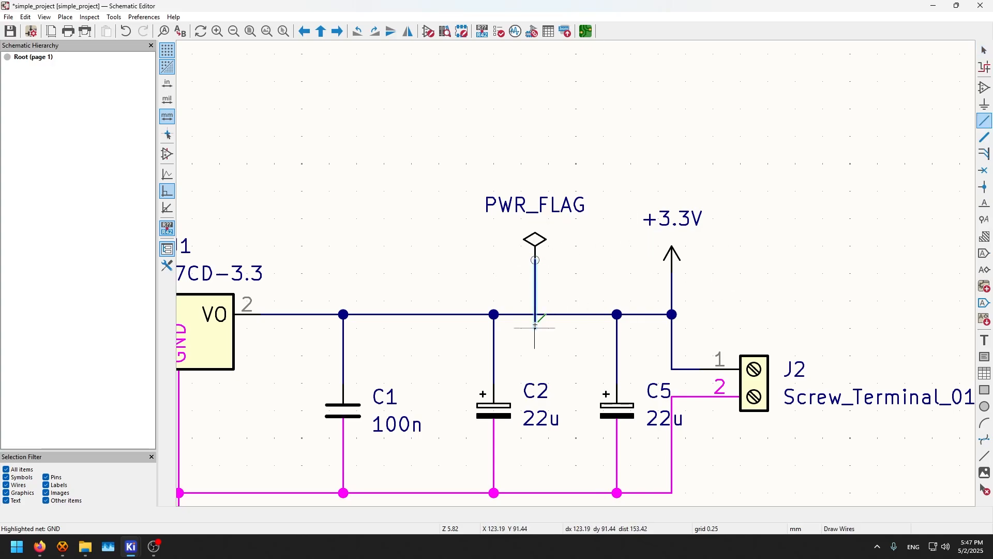
click(536, 315)
key(Escape)
key(ctrl+s)
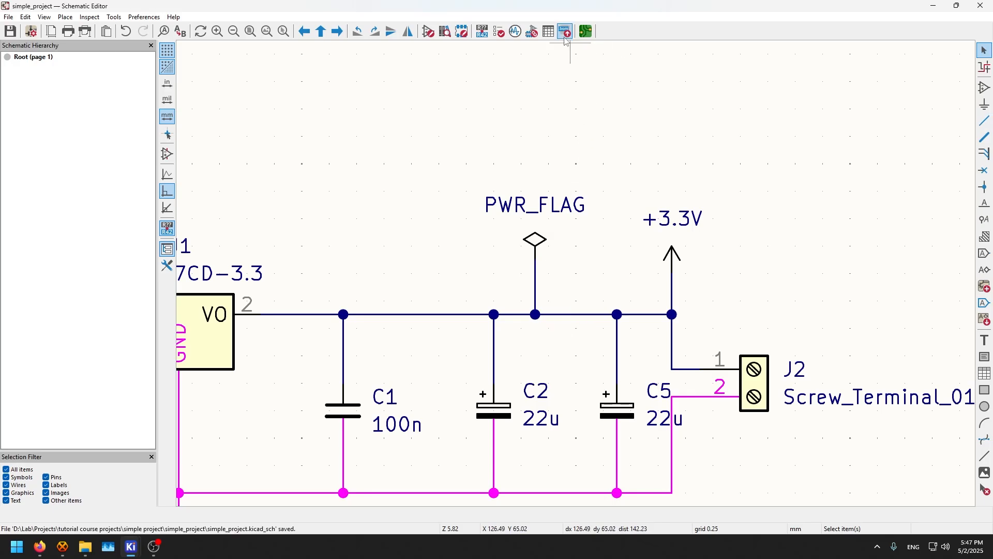
Step: Run the electrical rules check and locate both symbol pins named in the power output violation on the schematic
click(498, 31)
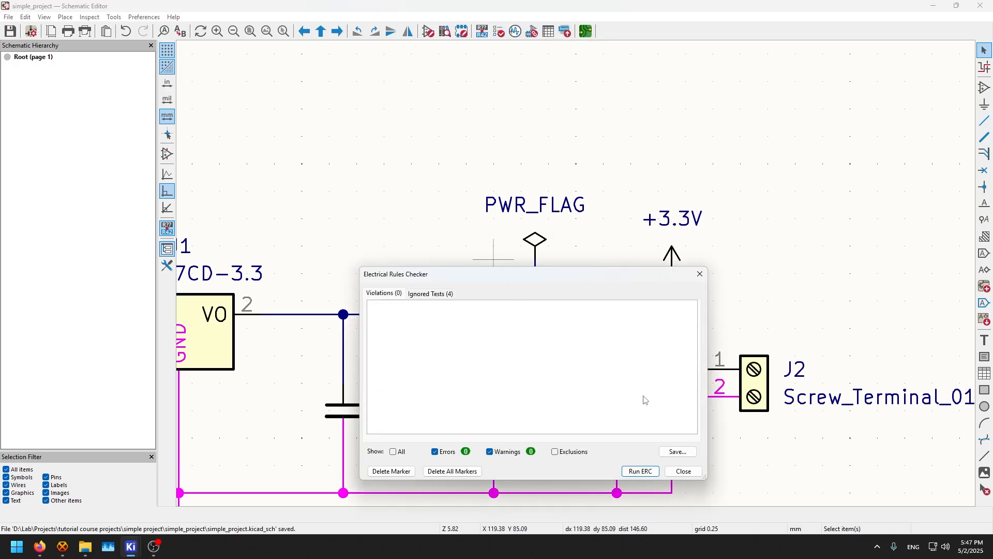
click(638, 470)
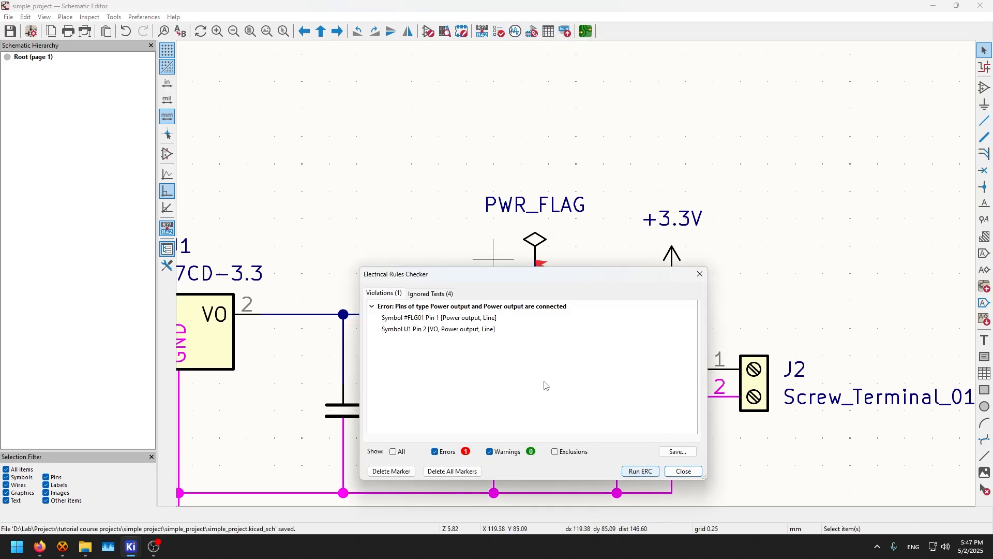
click(410, 317)
click(422, 329)
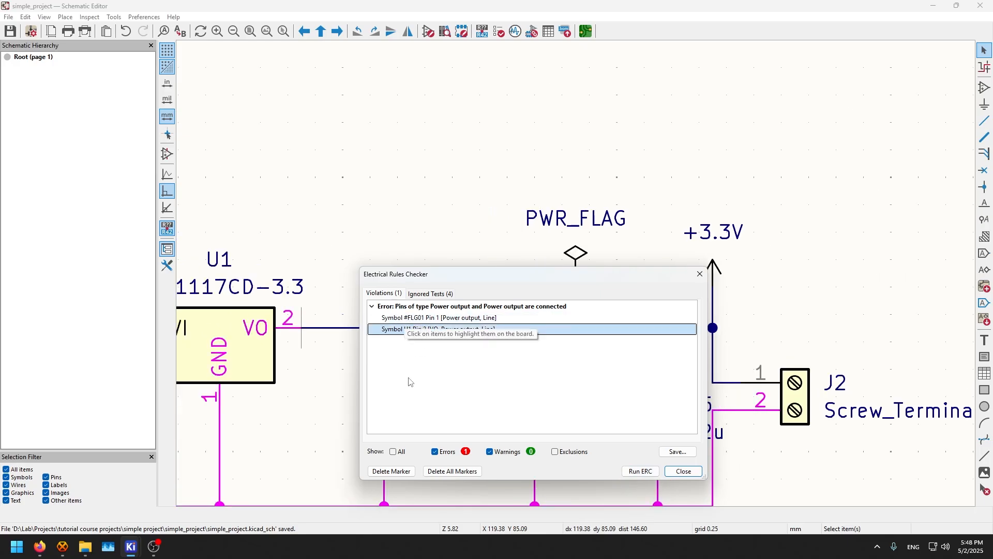
click(475, 318)
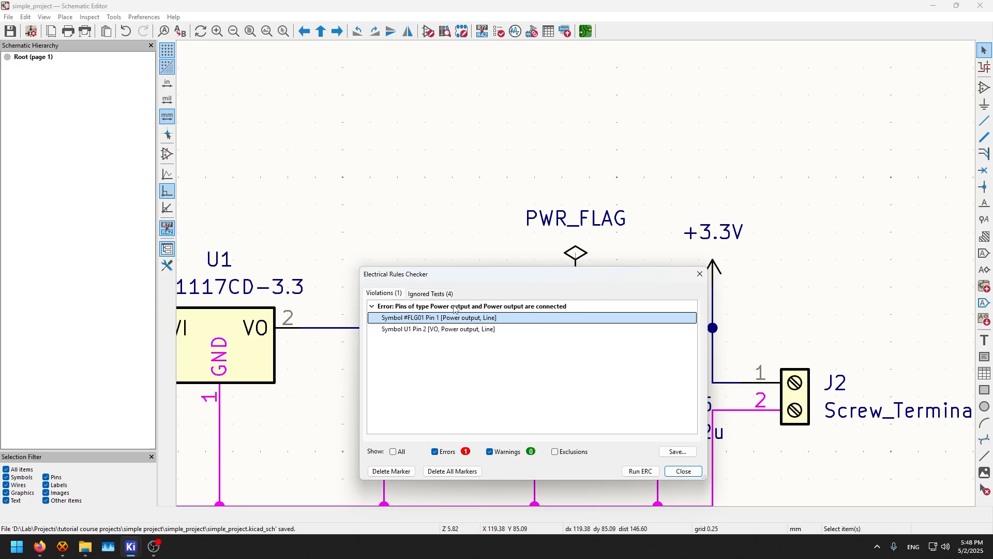
click(700, 274)
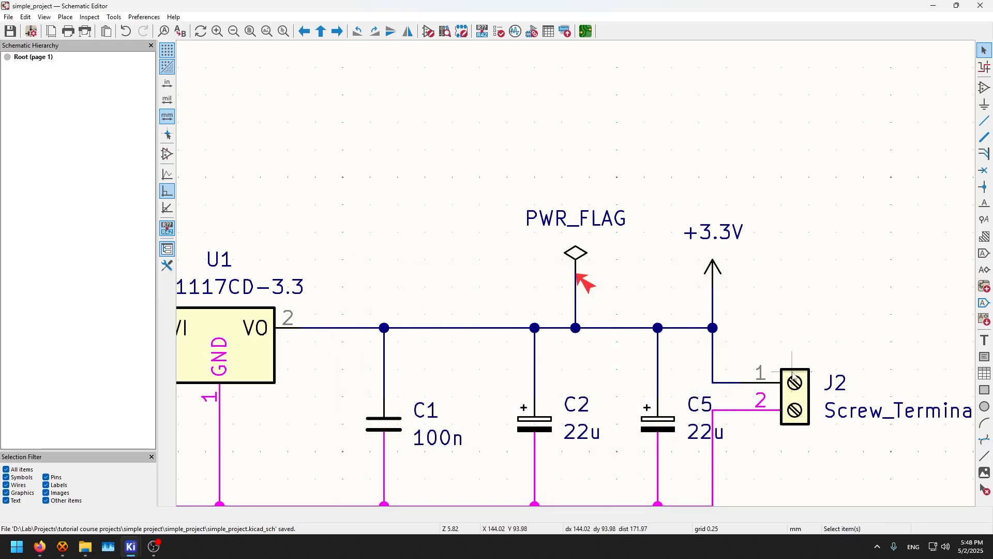
Step: Delete the PWR_FLAG together with its connecting wire from the output rail and save the schematic
drag(613, 227, 511, 295)
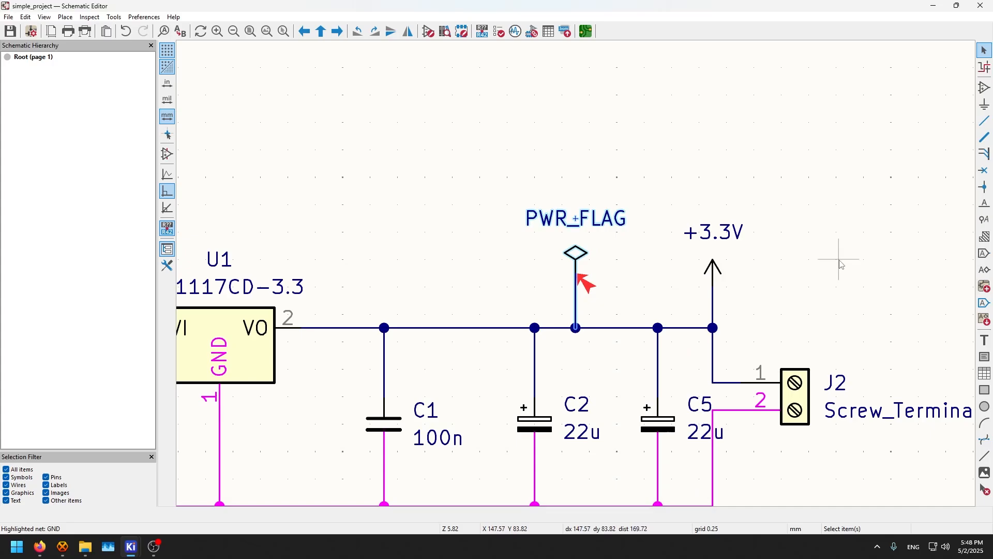
key(Delete)
key(ctrl+s)
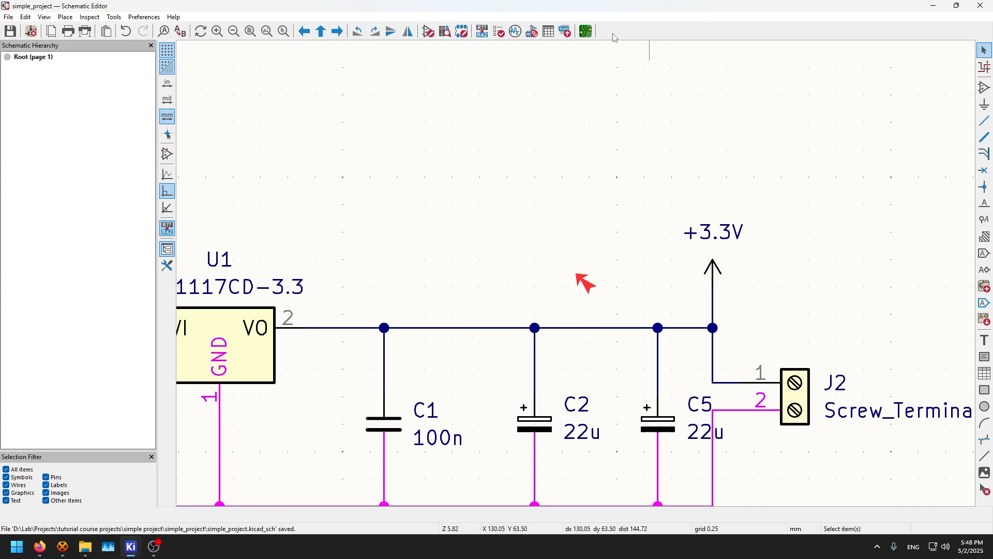
Step: Rerun the electrical rules check on the schematic without the PWR_FLAG and close the checker
click(498, 32)
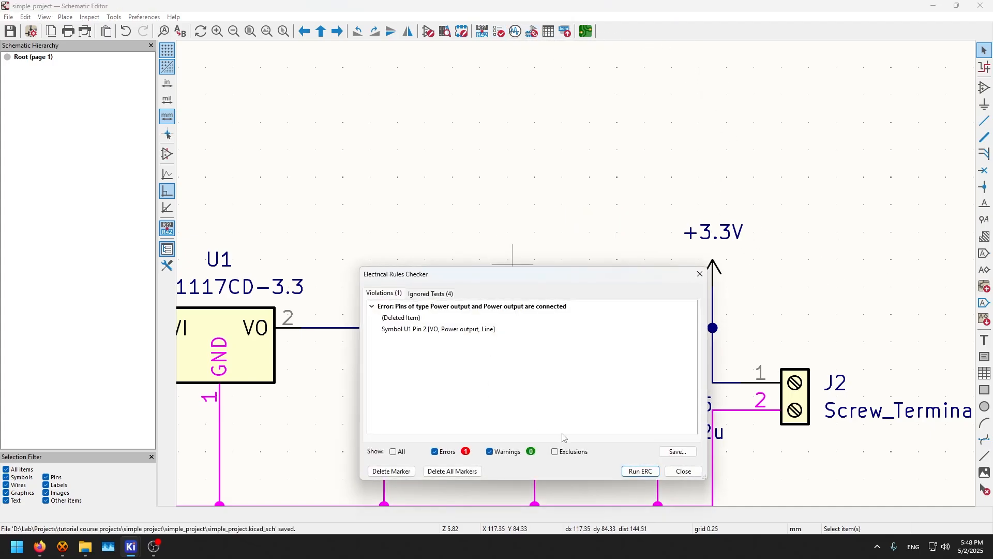
click(654, 471)
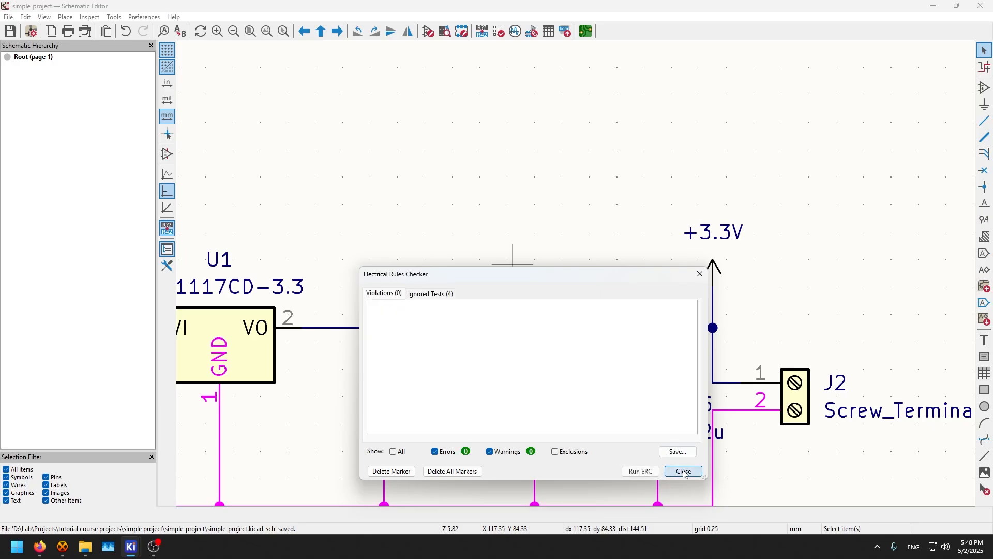
click(683, 471)
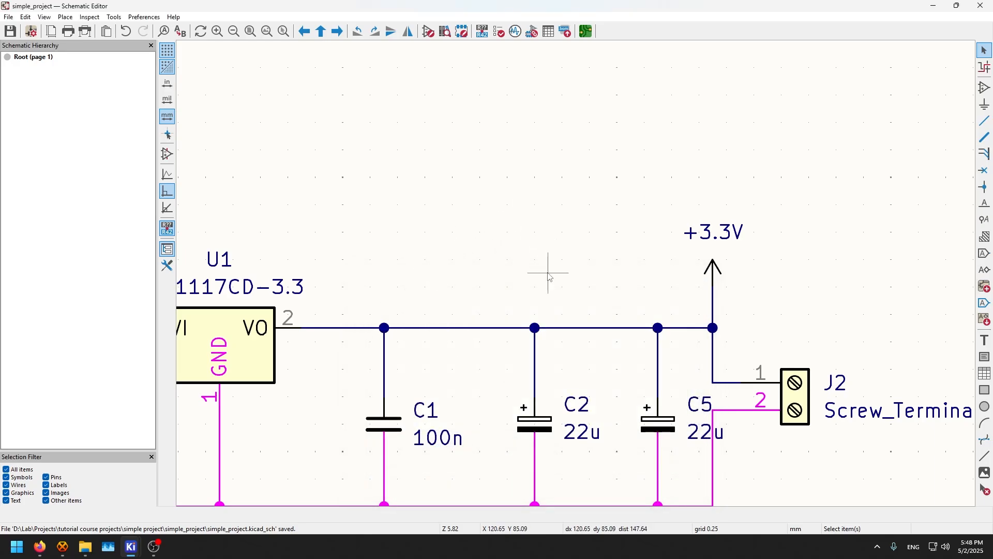
Step: Draw a loose practice wire with several right-angle bends in the empty area above U1 and C1
middle_drag(548, 277, 691, 259)
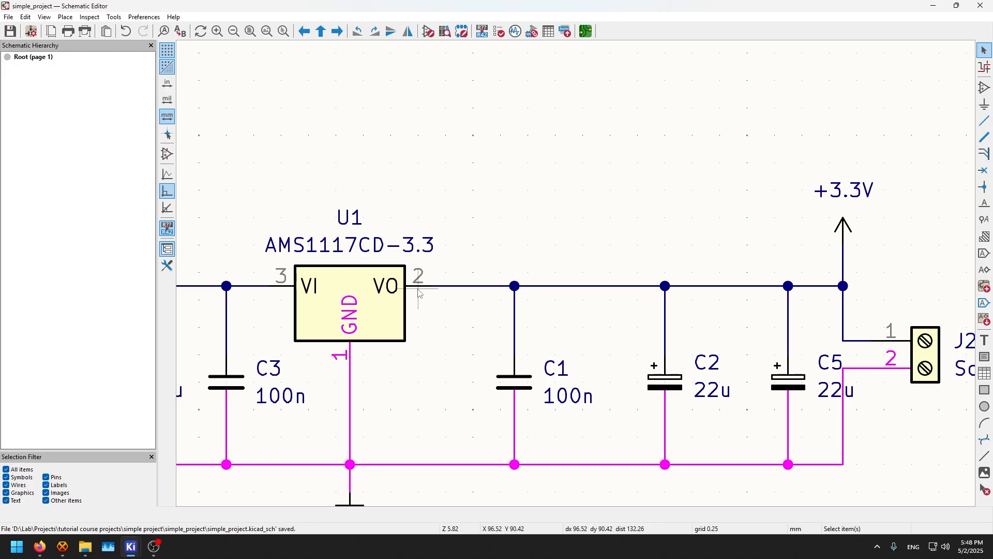
key(w)
click(460, 135)
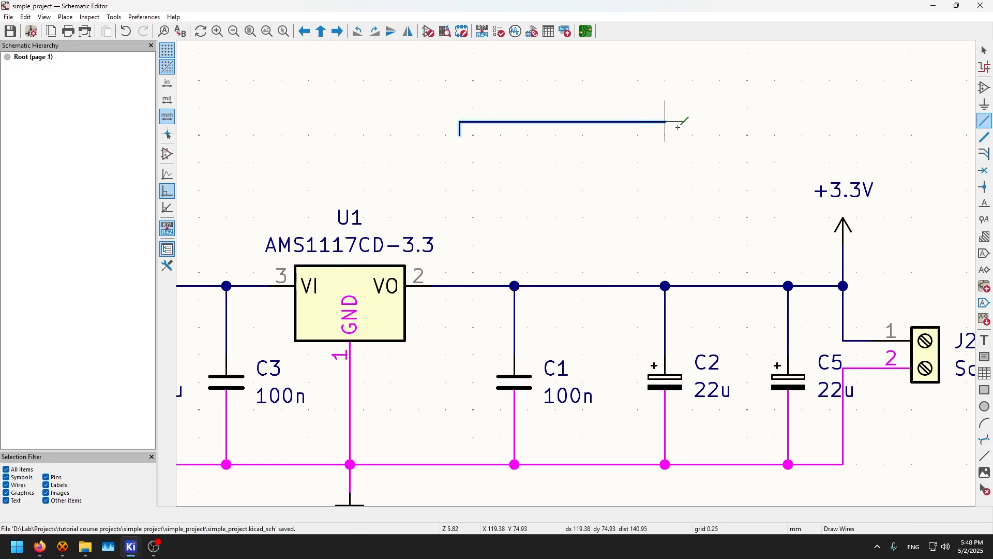
click(693, 122)
click(693, 190)
click(543, 190)
click(543, 163)
click(309, 163)
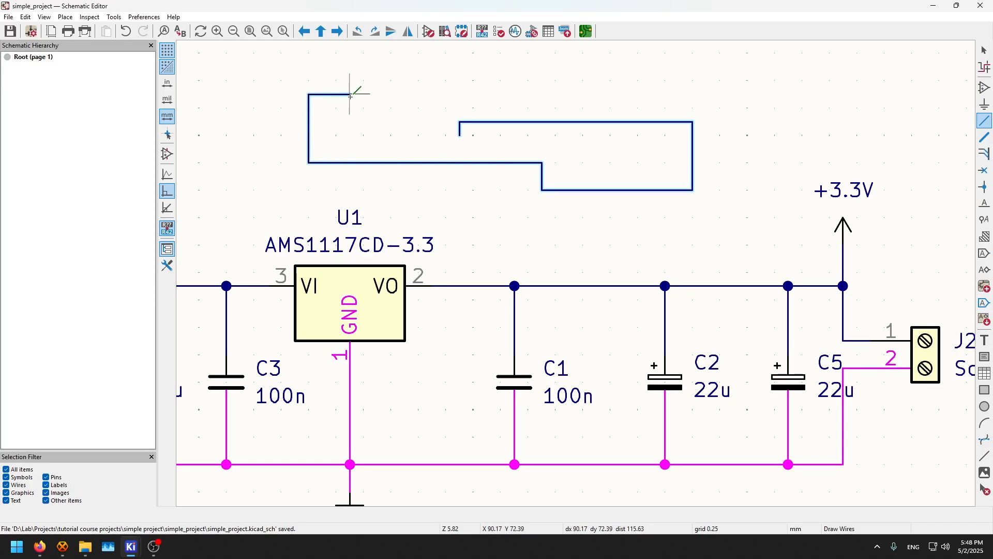
double_click(432, 94)
key(Escape)
Step: Delete all segments of the practice wire above the circuit
drag(710, 90, 356, 157)
key(Delete)
drag(682, 129, 523, 199)
key(Delete)
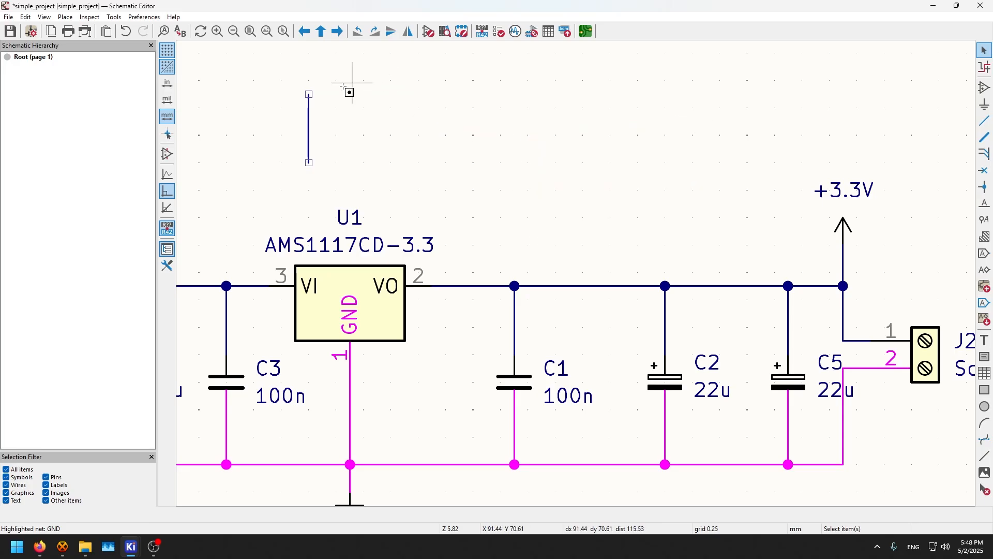
key(Delete)
Step: Move the +3.3V power symbol higher above the output rail and wire it back to the loose wire end below
scroll(781, 282, down, 2)
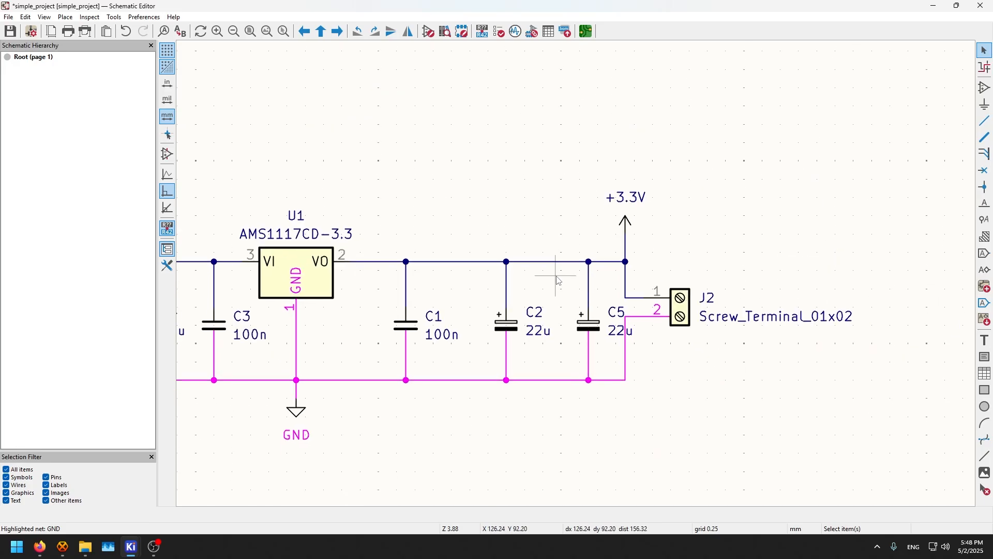
middle_drag(555, 276, 579, 243)
key(Escape)
scroll(646, 206, up, 2)
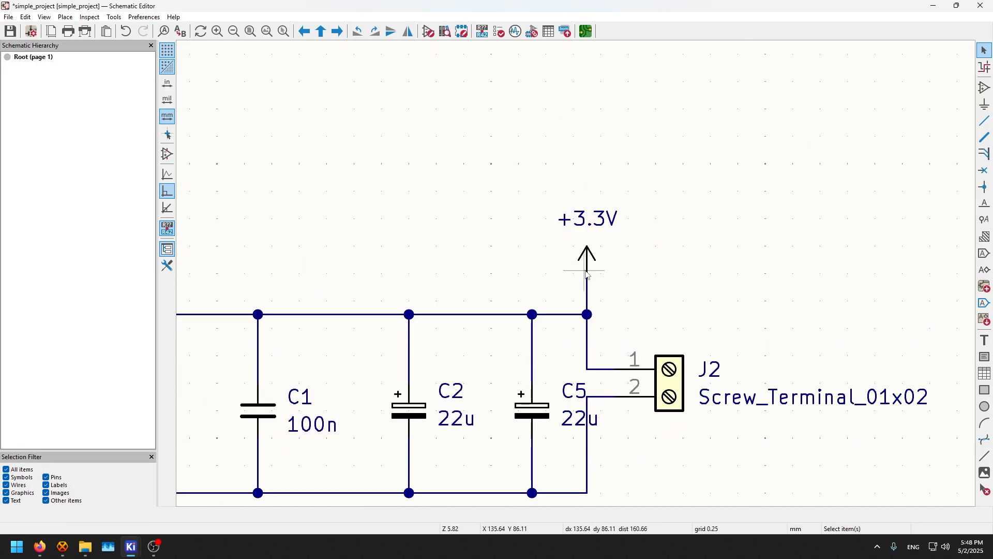
click(651, 195)
drag(591, 262, 586, 162)
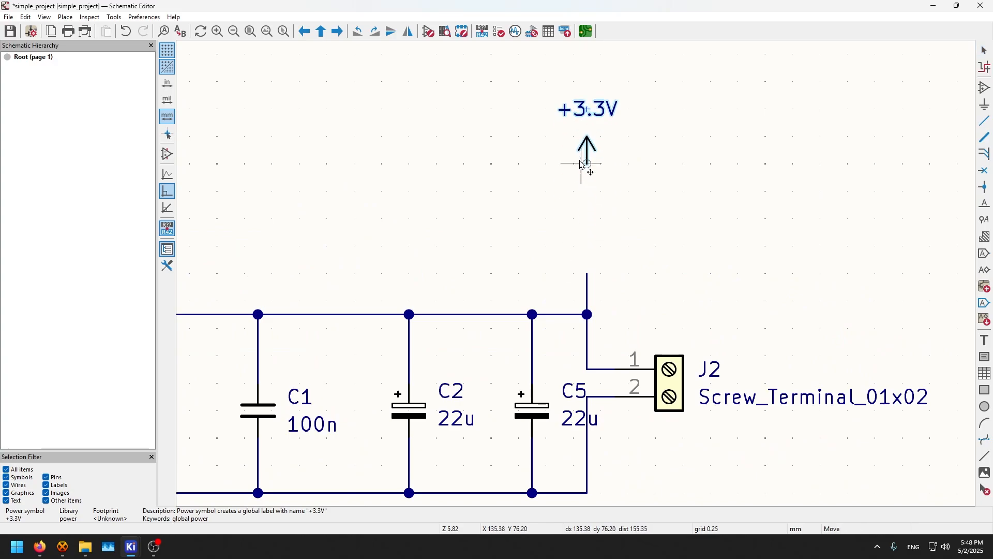
key(w)
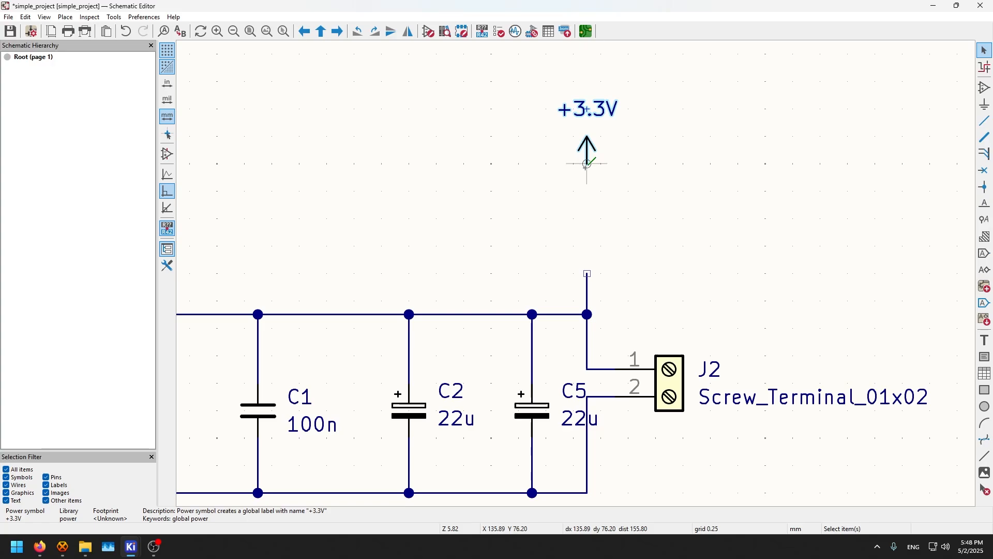
key(w)
click(587, 273)
key(Escape)
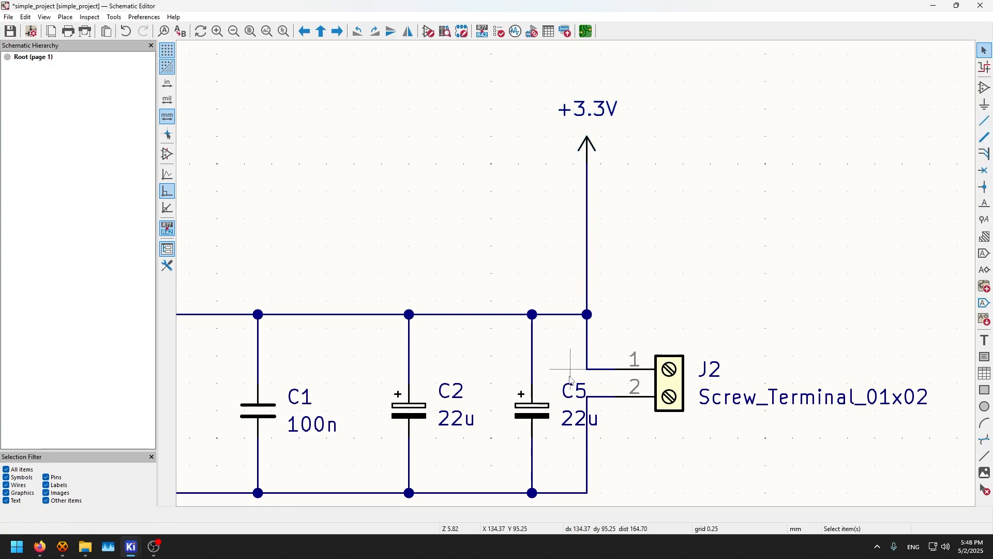
Step: Move the +3.3V power symbol straight down its wire, closer to the output rail
click(593, 150)
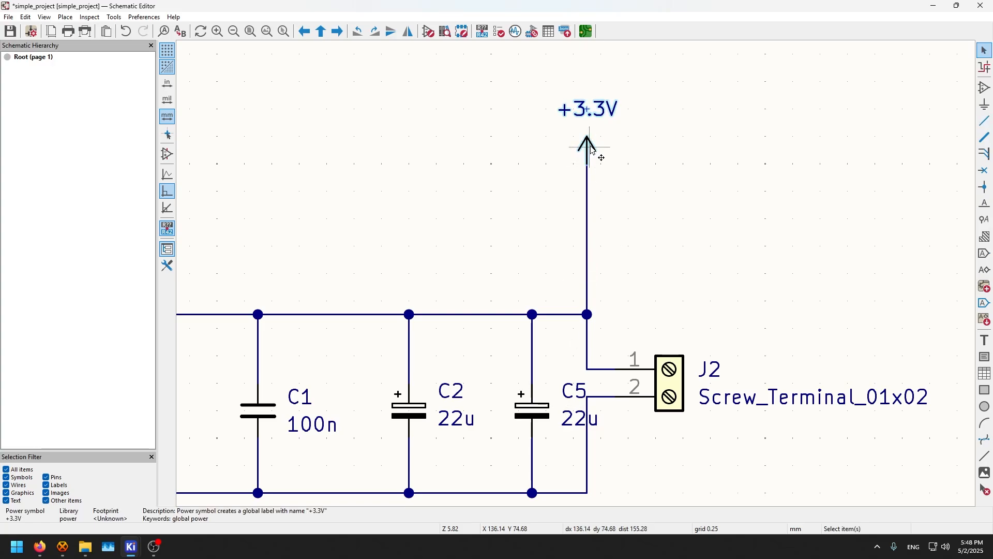
drag(592, 149, 588, 267)
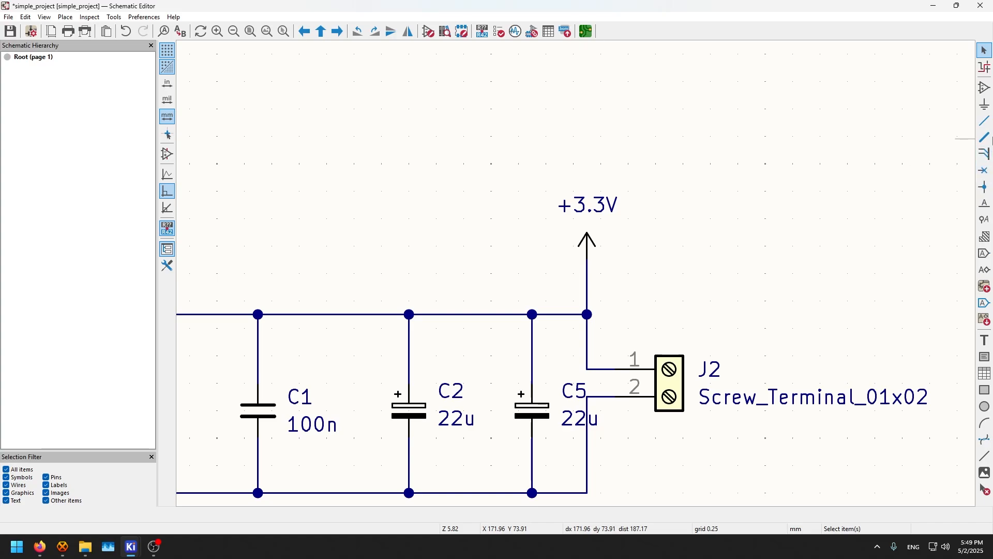
Step: Try to place a no-connect flag on the D+ pin of the USB_B_Micro connector J1
click(985, 171)
scroll(586, 262, down, 4)
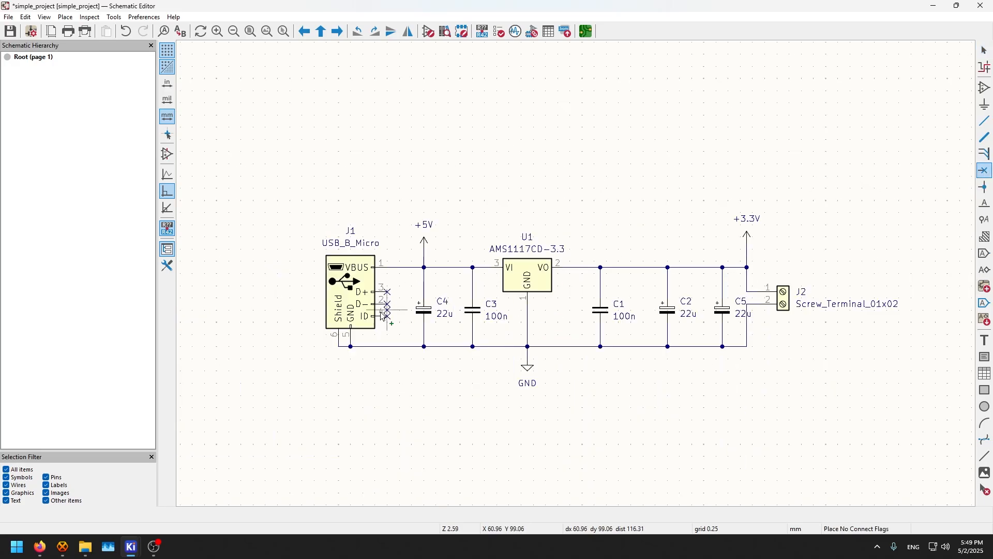
scroll(578, 278, up, 3)
scroll(578, 278, up, 3)
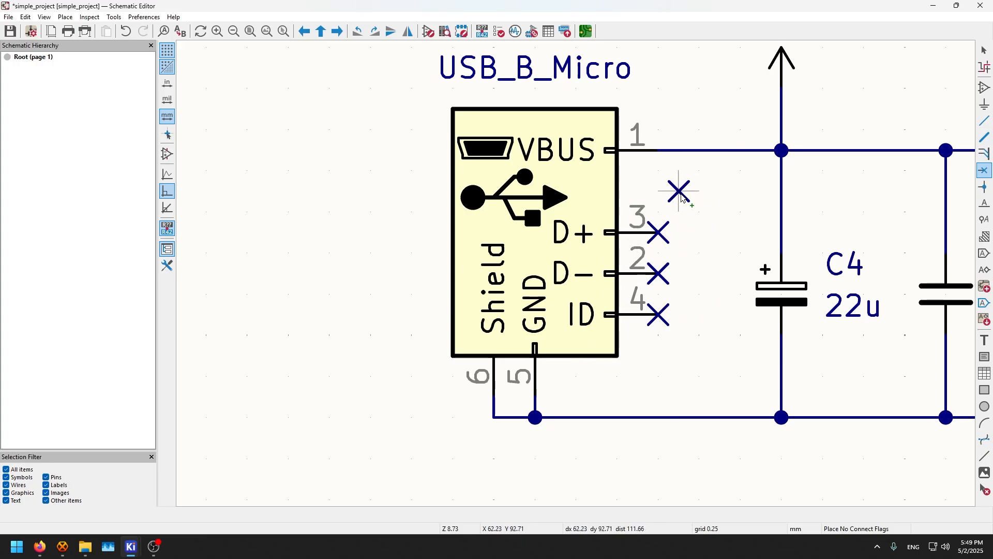
click(658, 232)
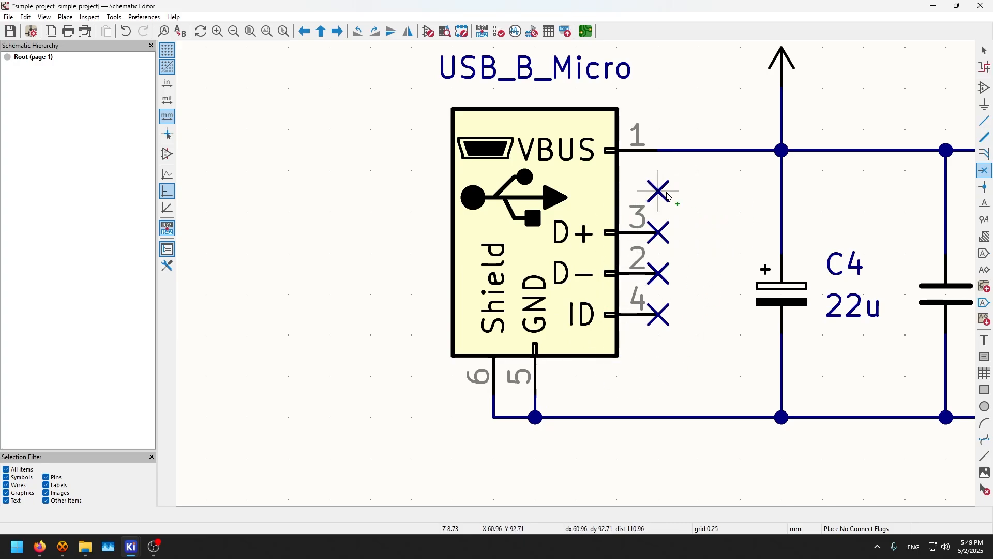
key(Escape)
Step: Delete the no-connect flag from the D+ pin of connector J1
click(663, 238)
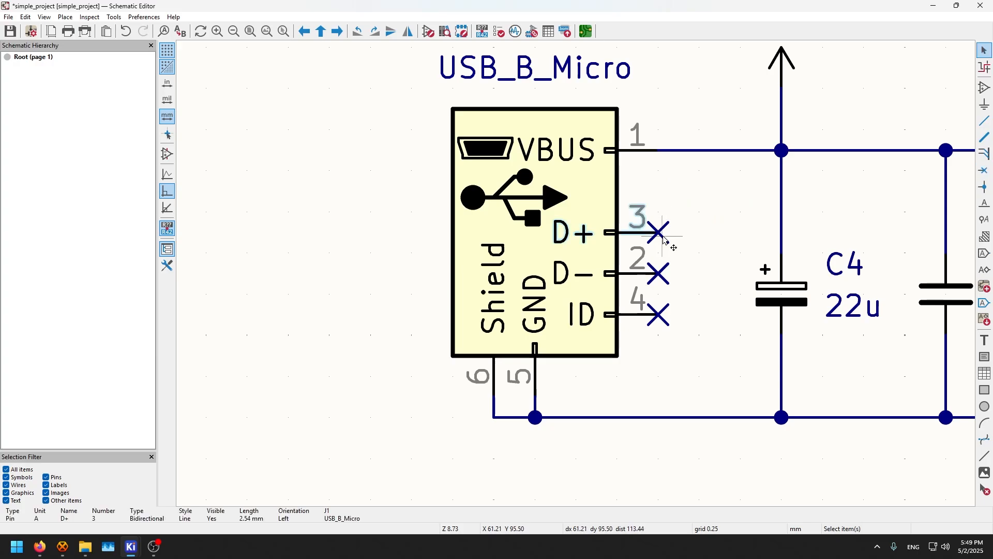
click(680, 222)
drag(680, 222, 660, 252)
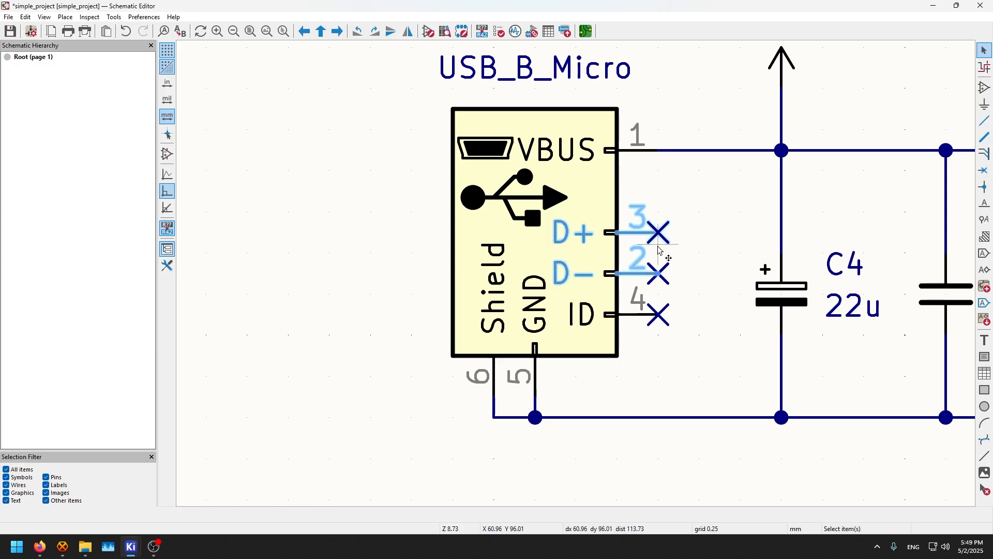
click(675, 222)
key(Delete)
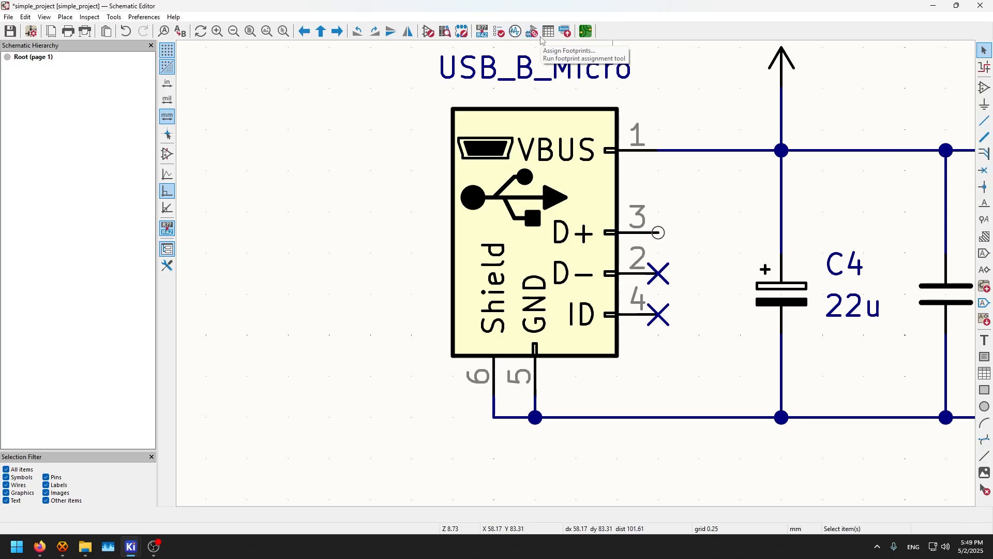
Step: Run the electrical rules check and locate the J1 pin named in the violation, then close the checker
click(498, 31)
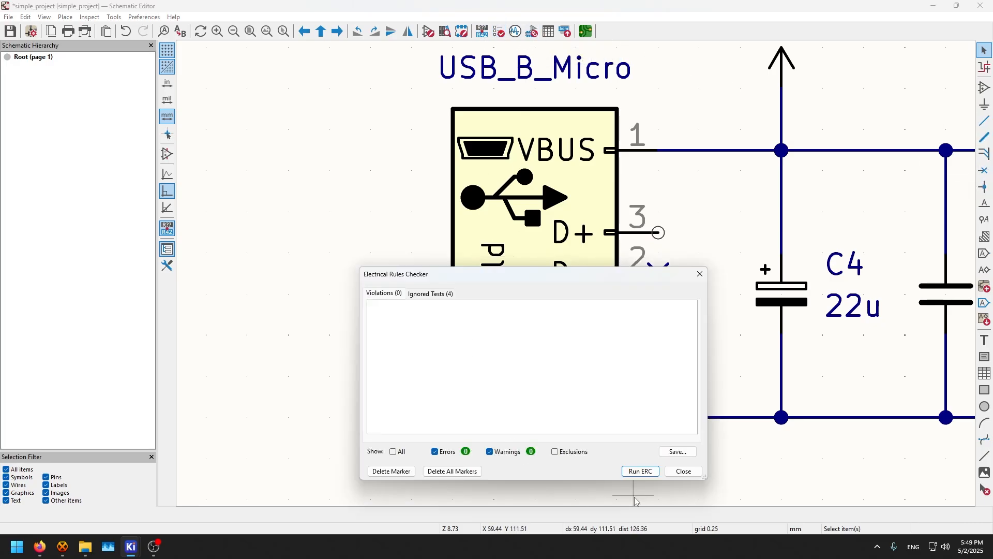
click(641, 471)
click(447, 317)
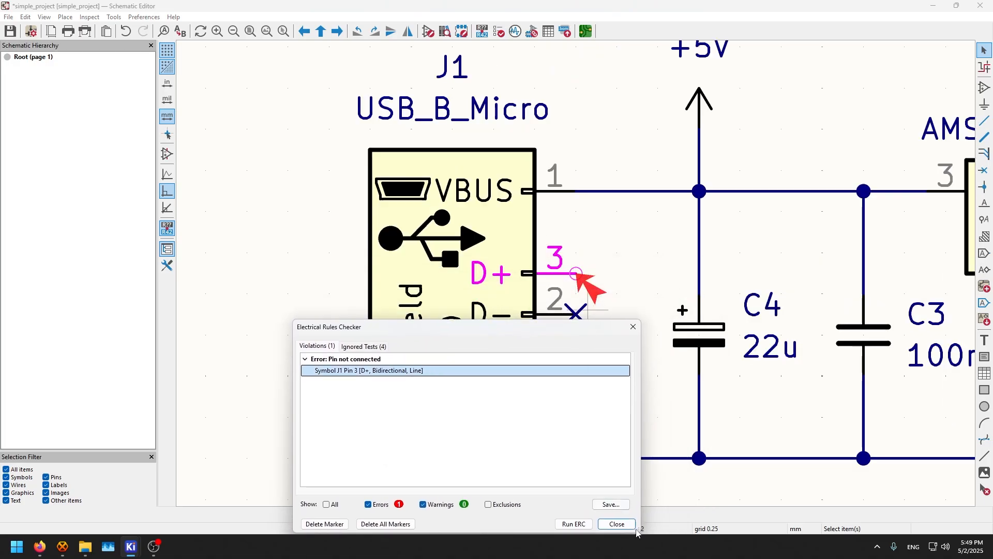
click(618, 524)
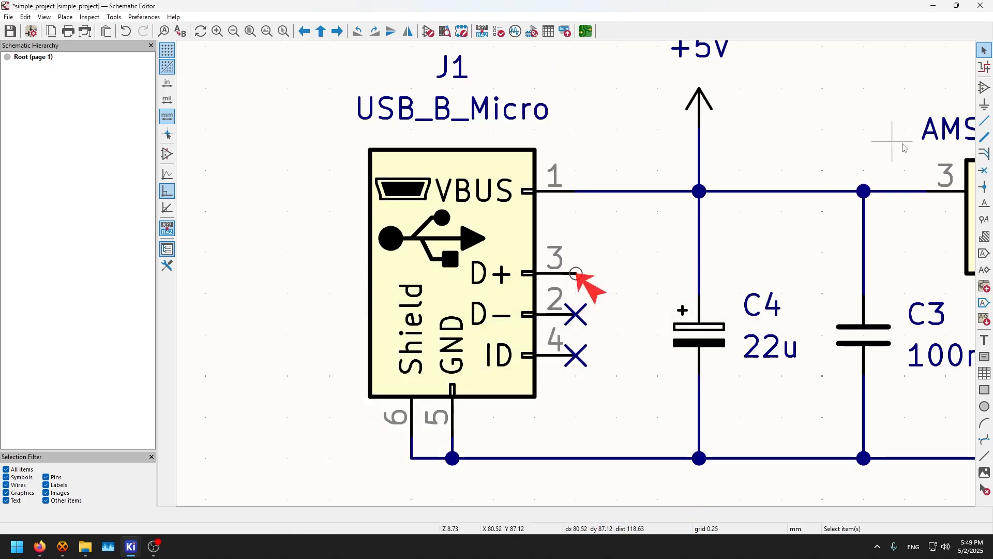
Step: Place a no-connect flag on the D+ pin of J1 and save the schematic
click(985, 170)
click(576, 273)
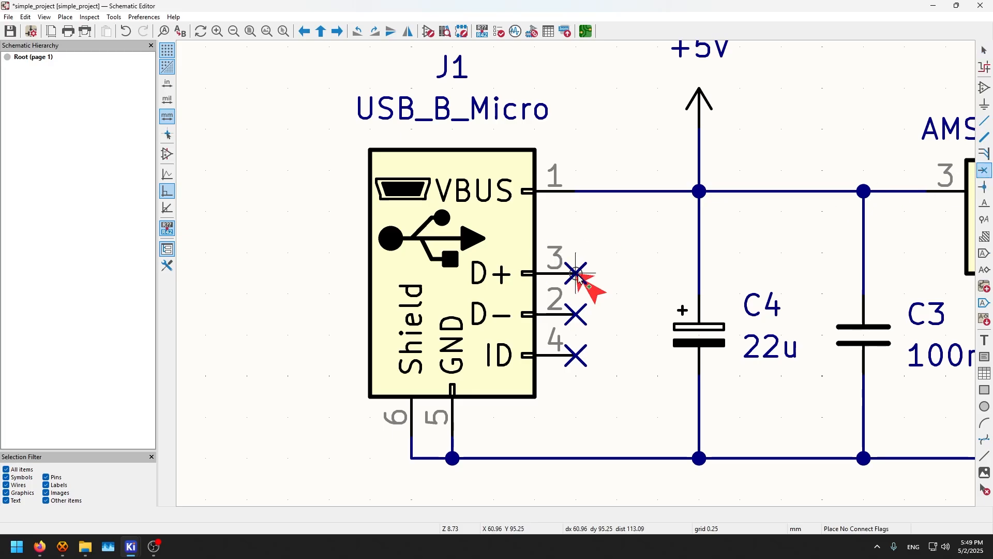
key(ctrl+s)
key(Escape)
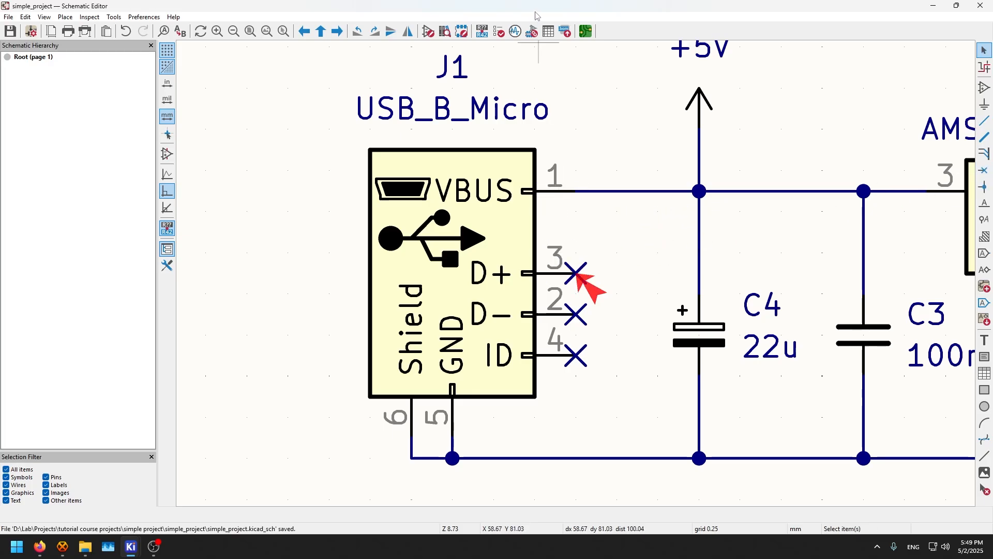
Step: Rerun the electrical rules check on the schematic and close the checker
click(499, 32)
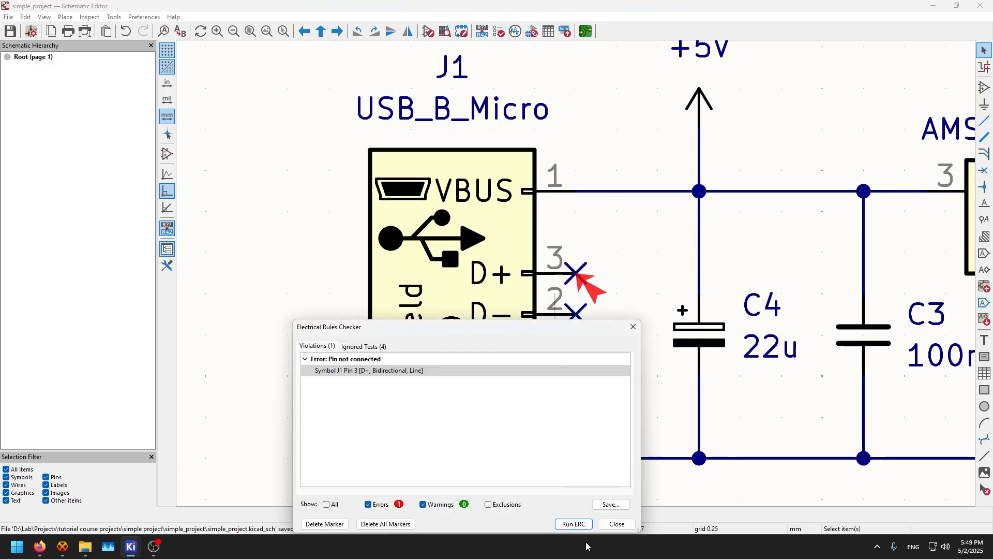
click(574, 524)
click(616, 524)
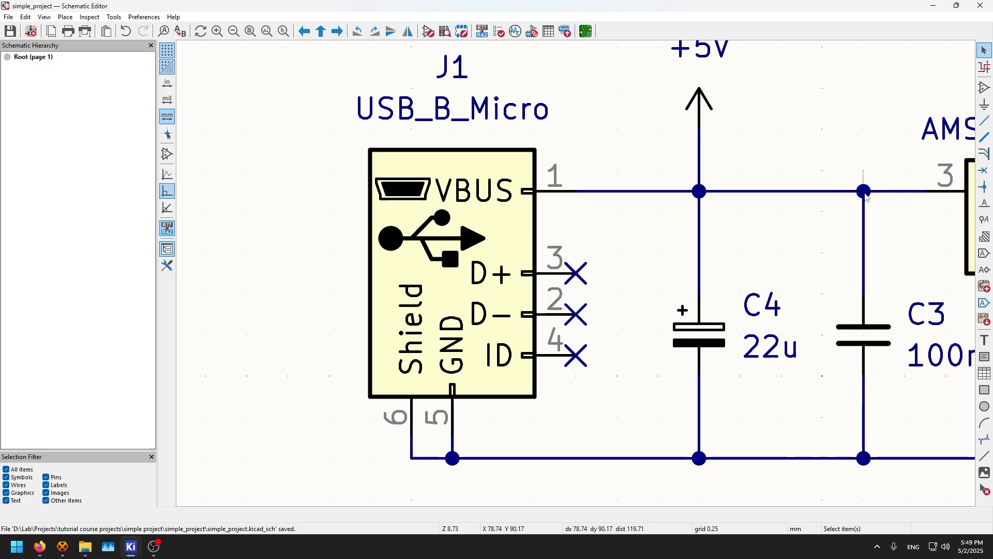
Step: Place a vertical net label named power_output above capacitor C2, just off the regulator's output rail
middle_drag(866, 195, 634, 205)
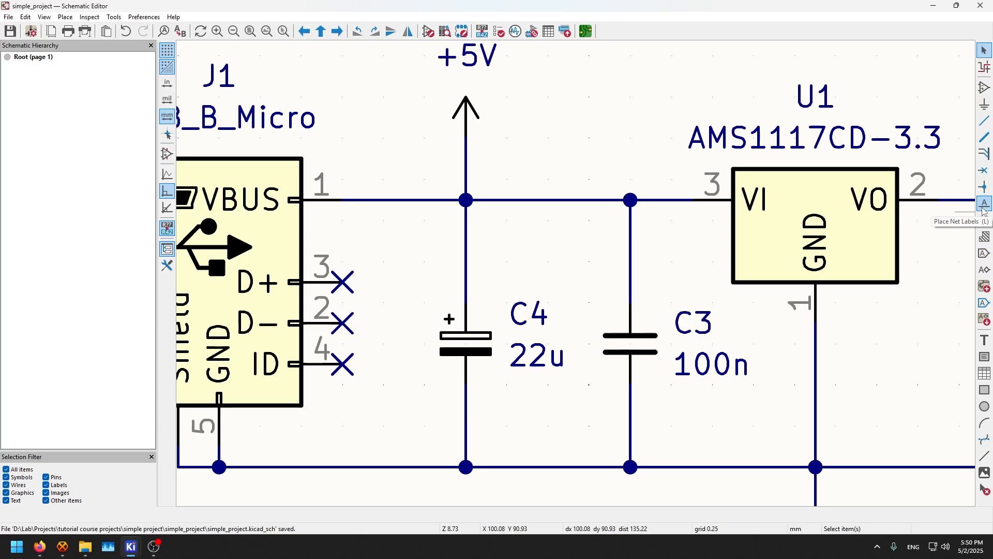
scroll(890, 297, down, 1)
middle_drag(890, 297, 708, 317)
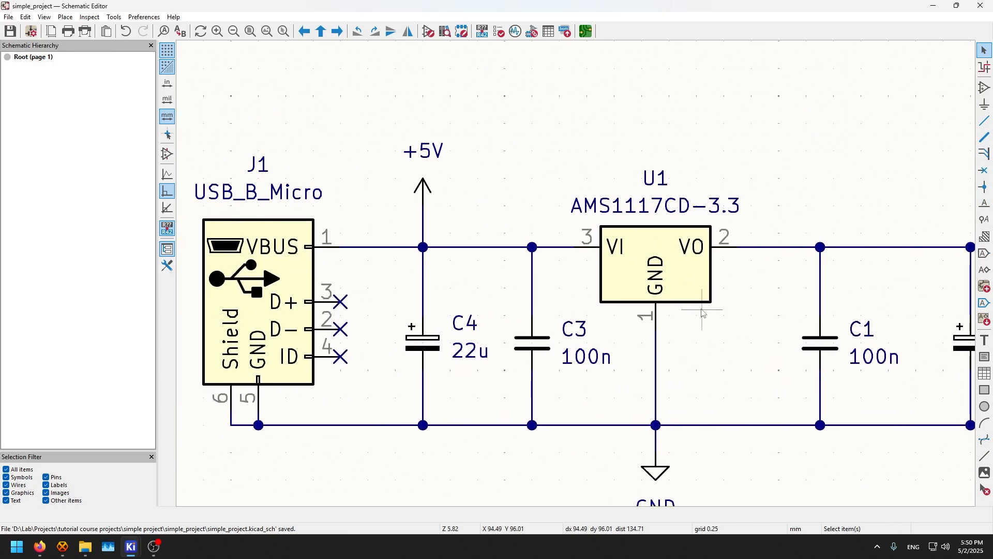
middle_drag(439, 354, 263, 260)
scroll(696, 202, down, 1)
middle_drag(714, 273, 837, 299)
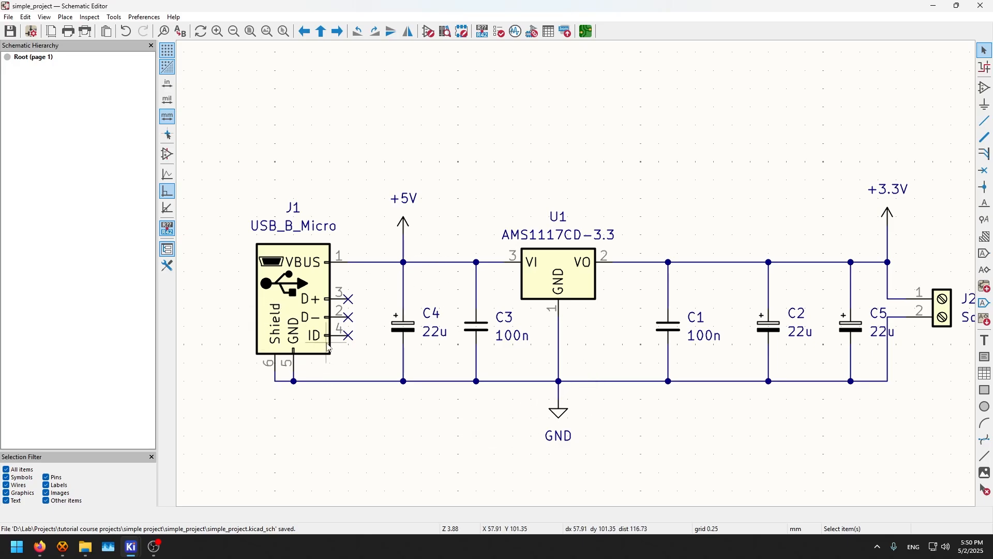
click(984, 203)
click(936, 217)
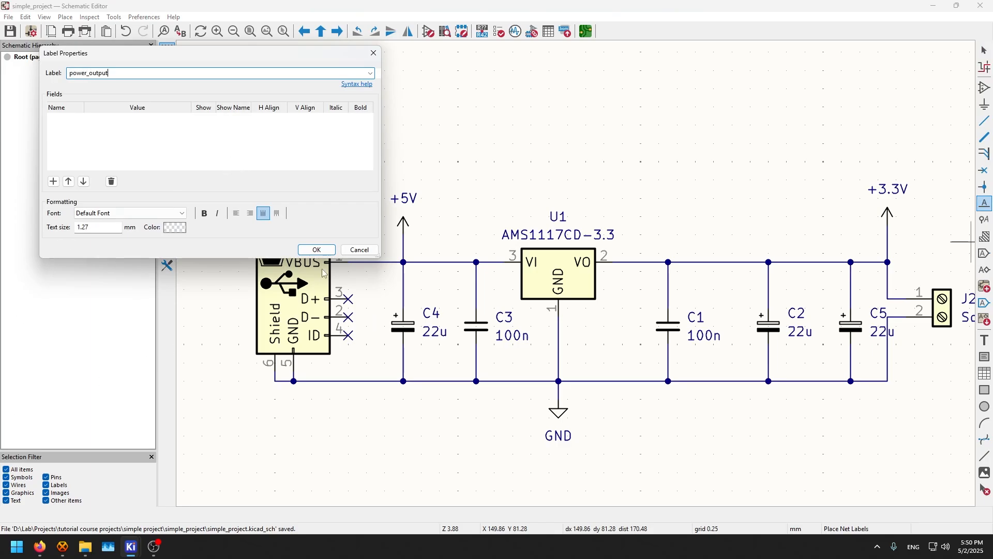
click(317, 250)
scroll(750, 264, up, 2)
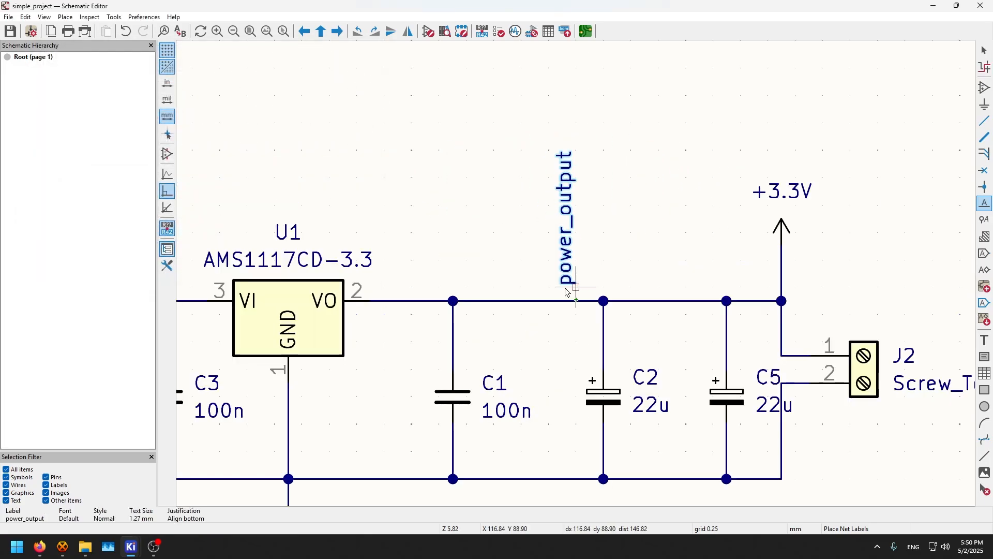
click(604, 259)
key(Escape)
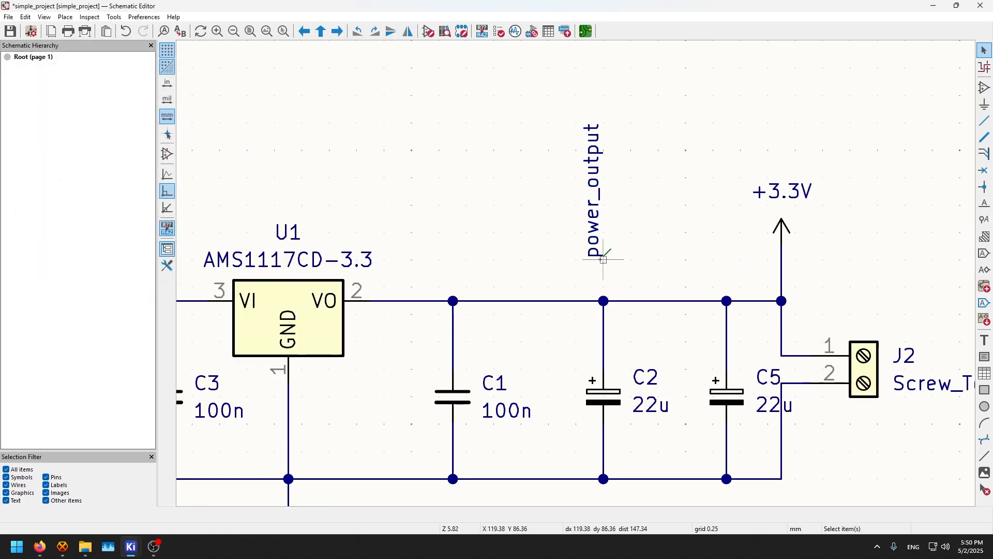
Step: Wire the power_output label down to the output rail at the C2 junction
click(604, 259)
click(603, 300)
middle_drag(510, 185, 548, 138)
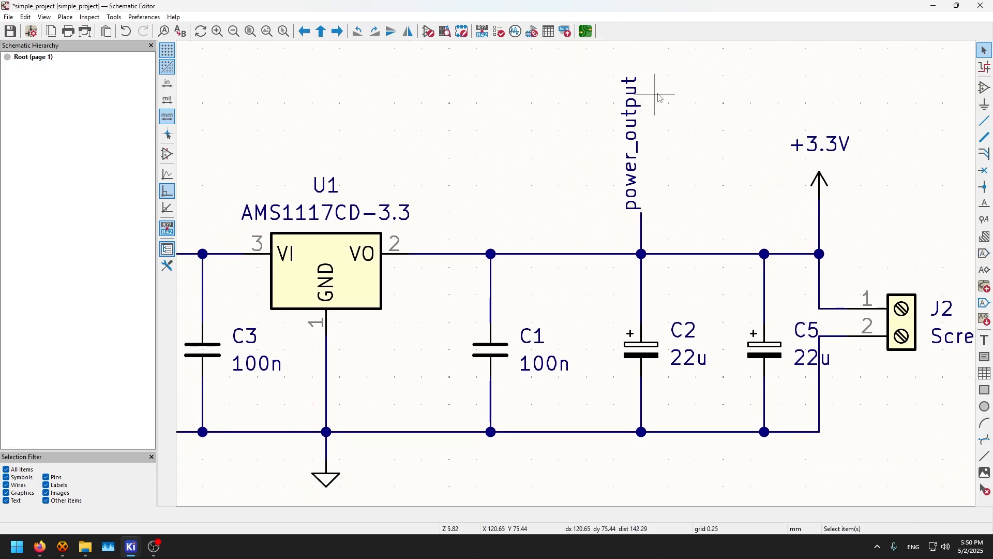
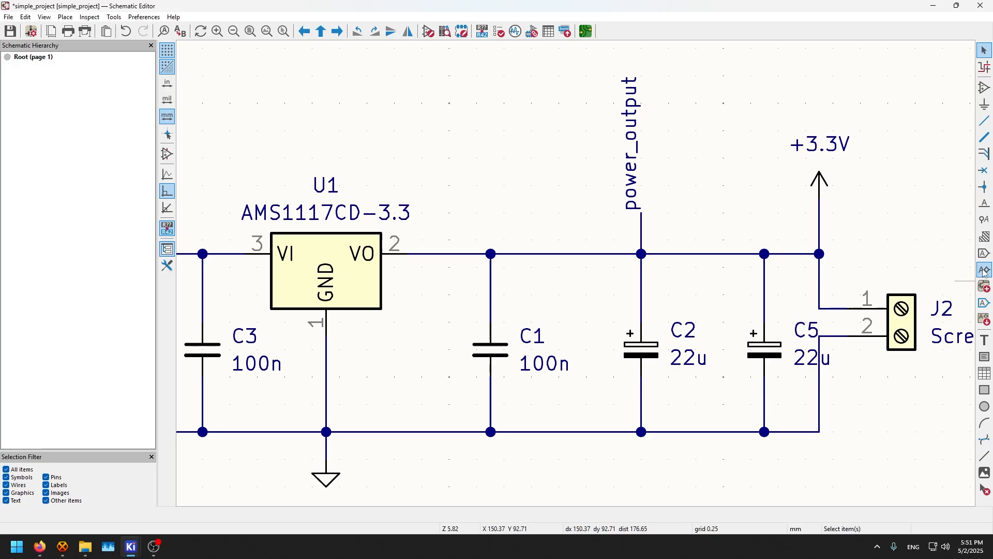
Step: Delete the power_output label together with its connecting wire above C2
scroll(576, 270, down, 3)
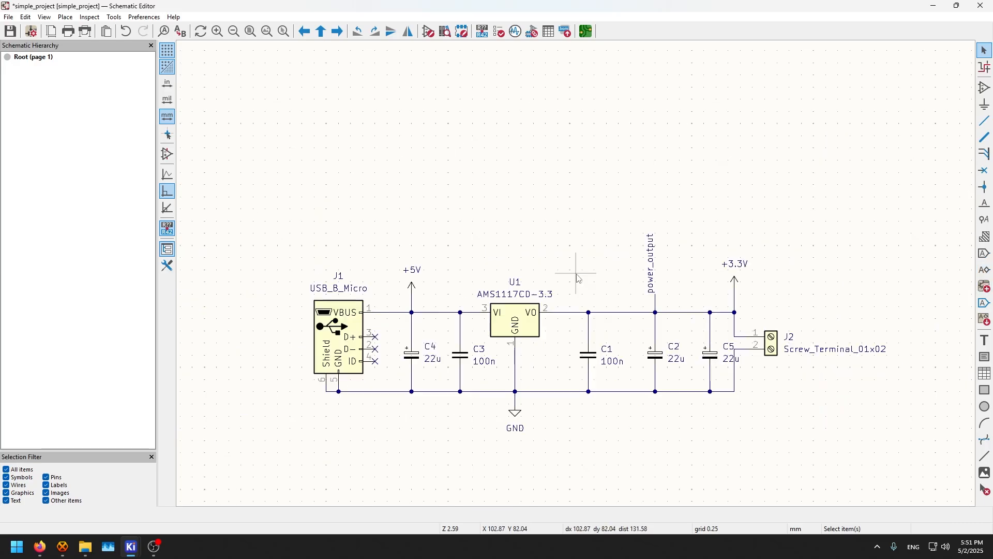
scroll(579, 278, up, 2)
drag(617, 212, 487, 329)
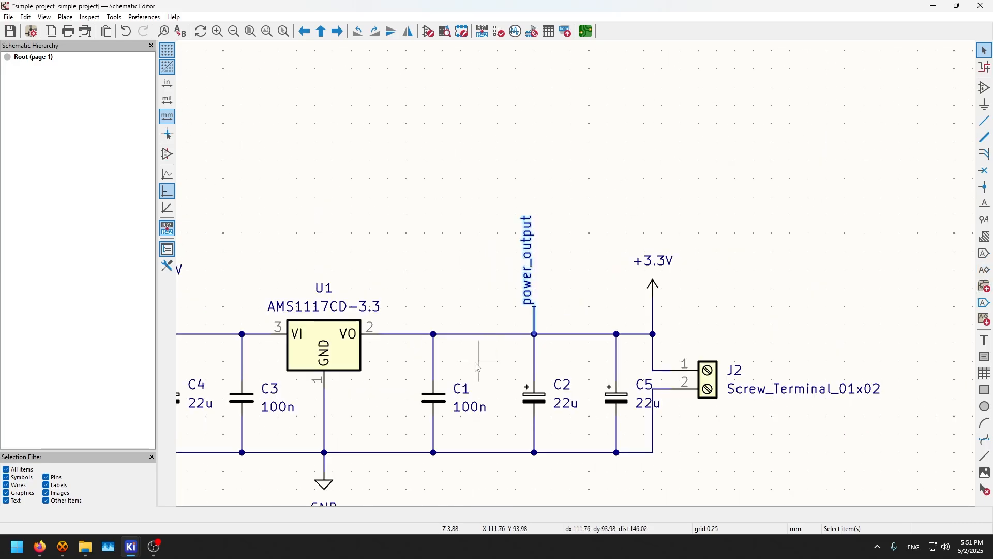
key(Delete)
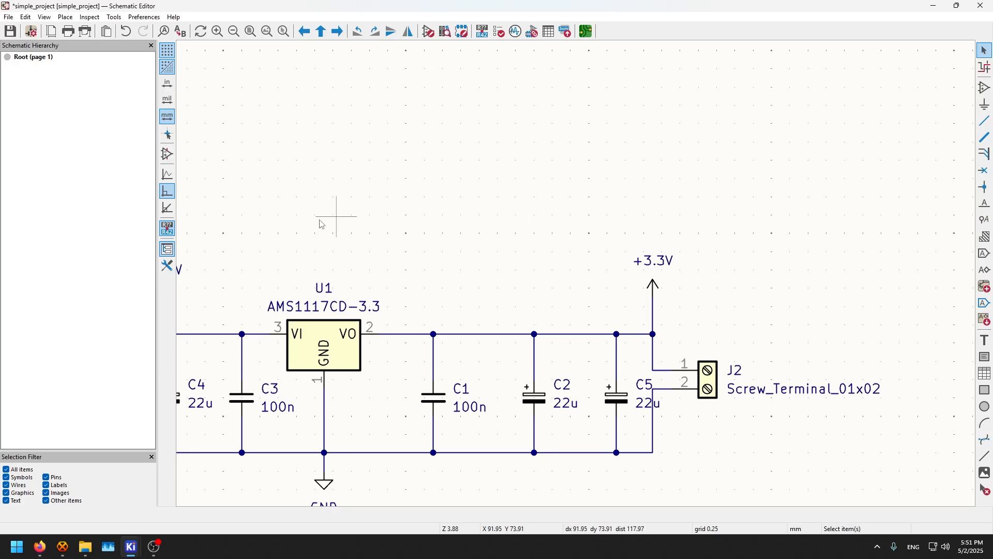
Step: Draw a hierarchical sheet rectangle in the empty area above the circuit, over J1 and C3
scroll(436, 216, down, 5)
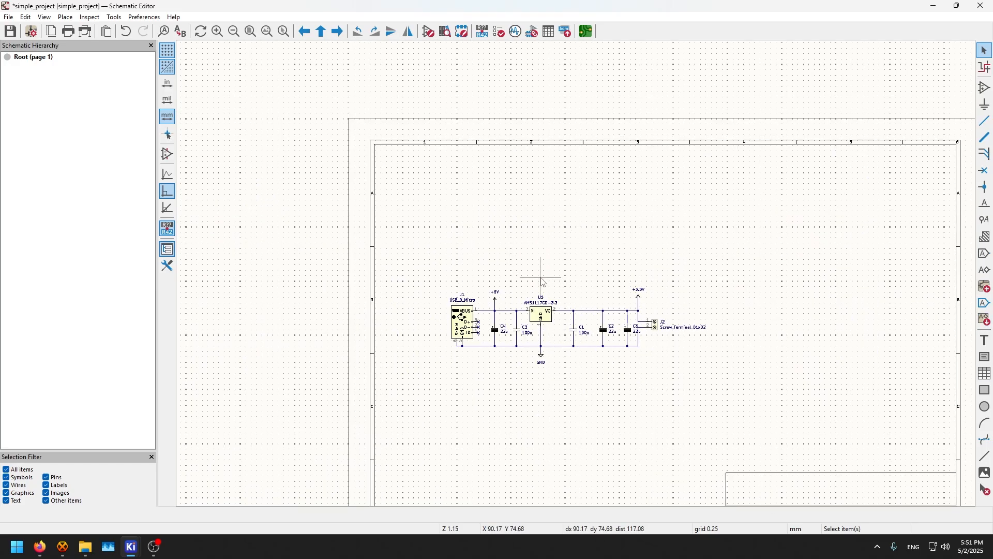
scroll(558, 257, up, 3)
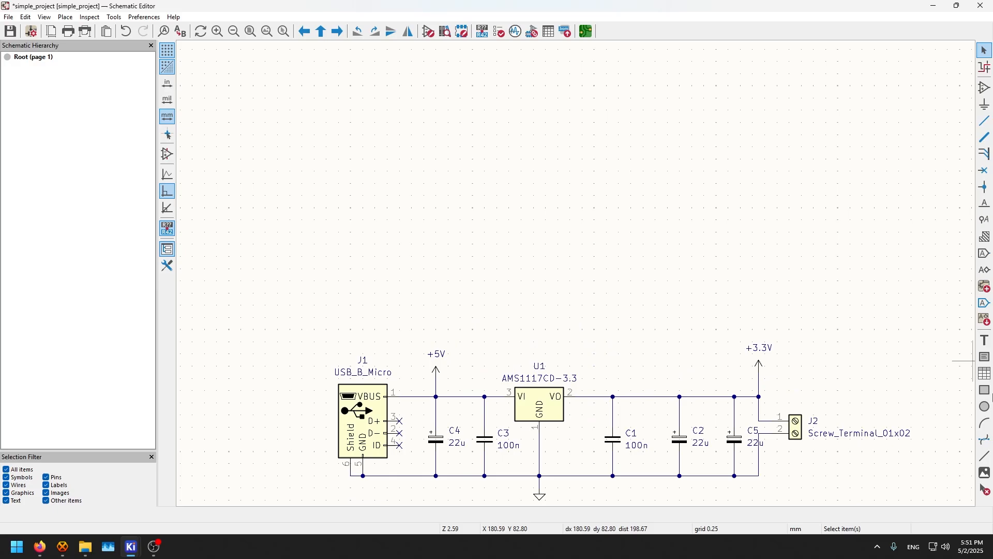
click(985, 285)
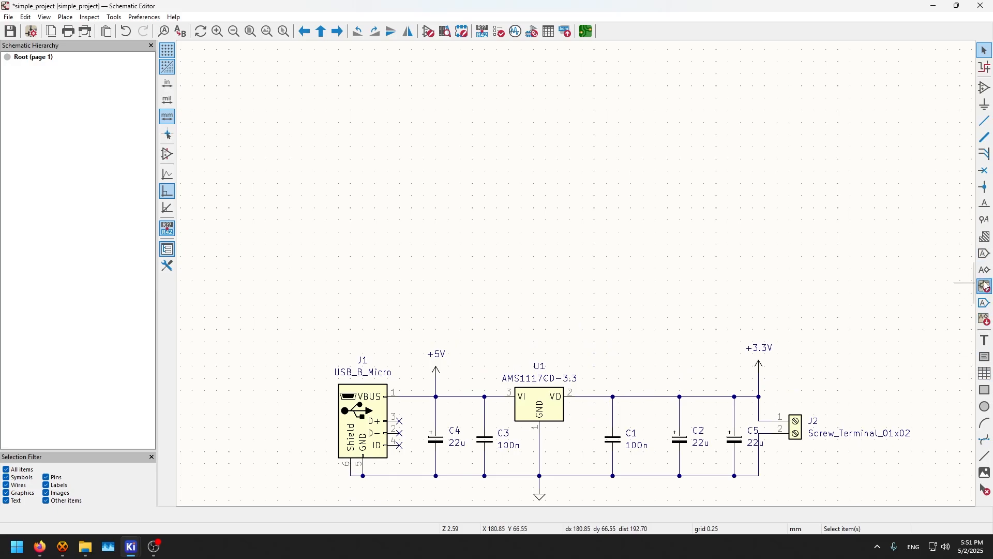
click(388, 111)
click(490, 170)
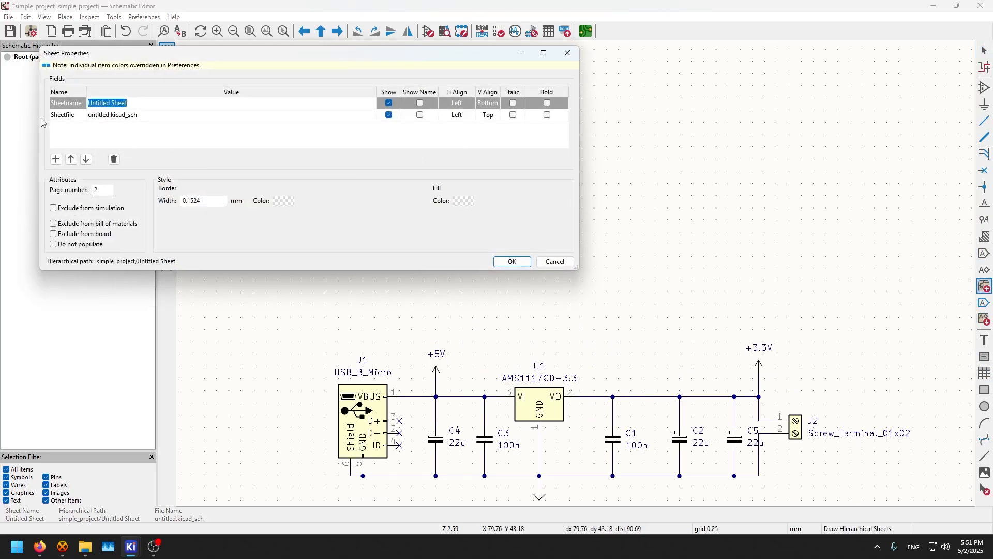
Step: Name the new sheet other_stuff and its file other_stuff.kicad_sch, then accept the sheet properties
text(othetr)
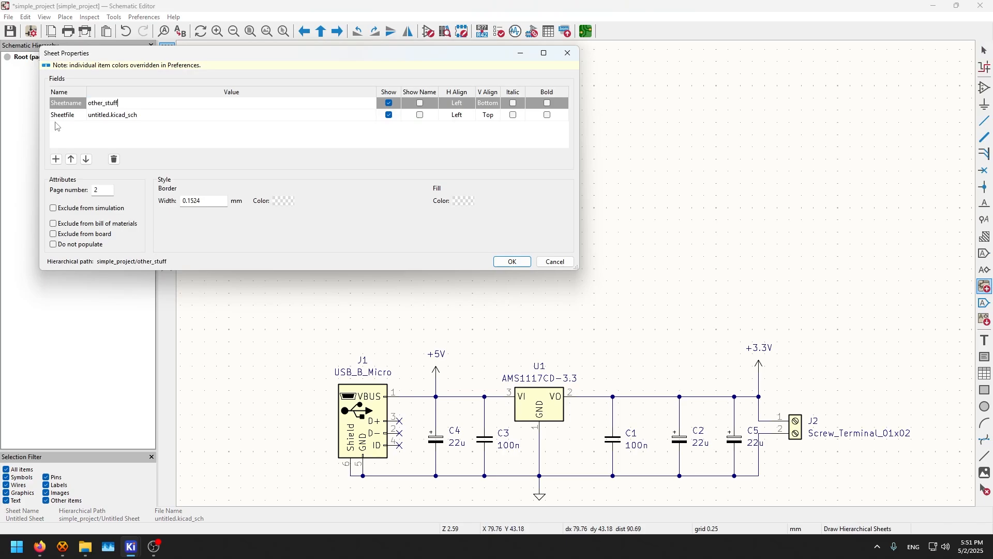
key(Return)
click(98, 116)
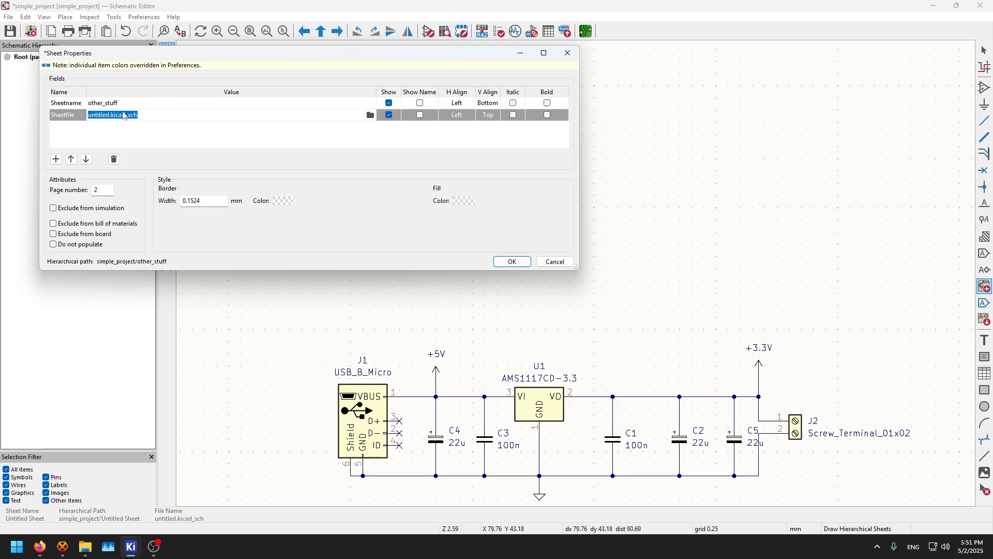
key(Home)
text(o)
click(515, 263)
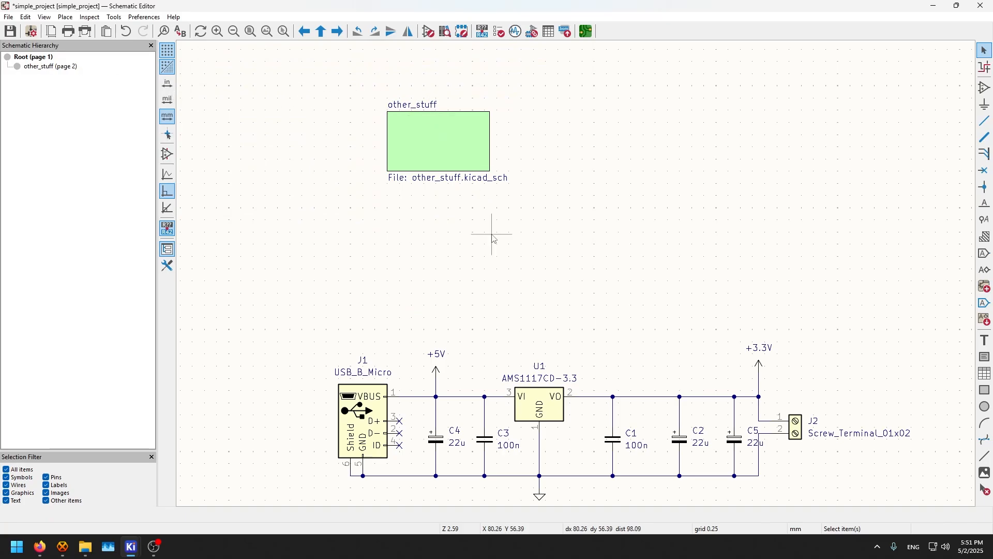
Step: Open the other_stuff sheet, return to the root page, and try navigating between the two through the hierarchy
double_click(475, 141)
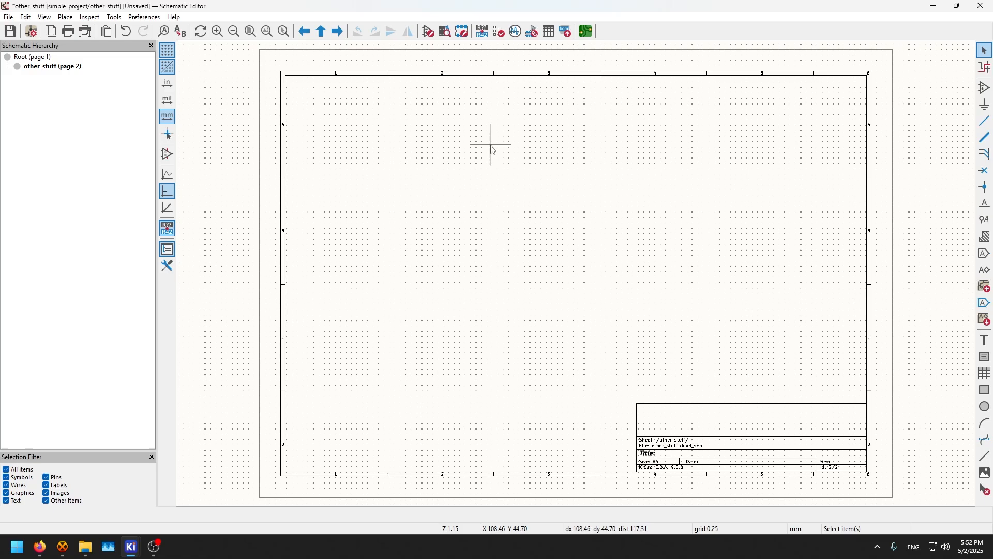
click(32, 56)
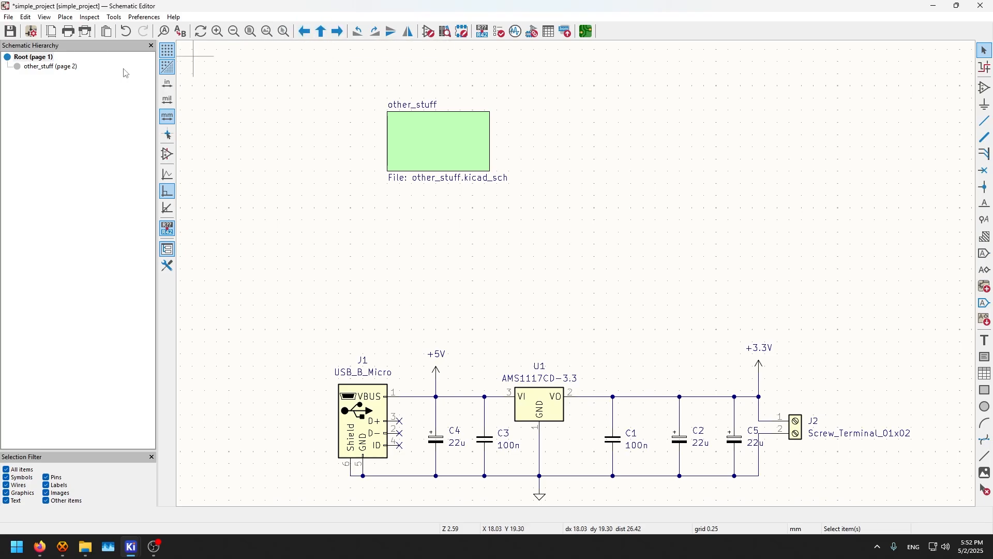
click(50, 66)
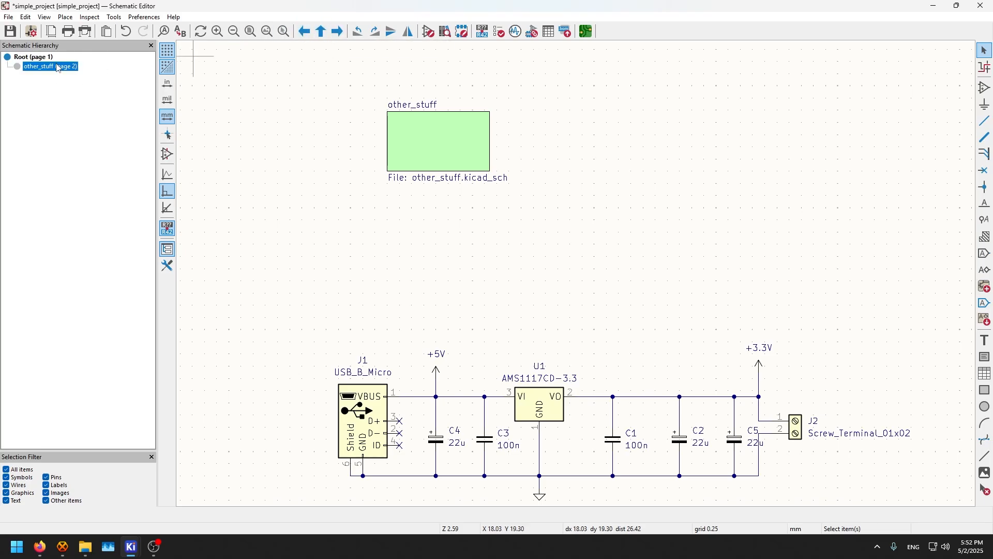
click(327, 30)
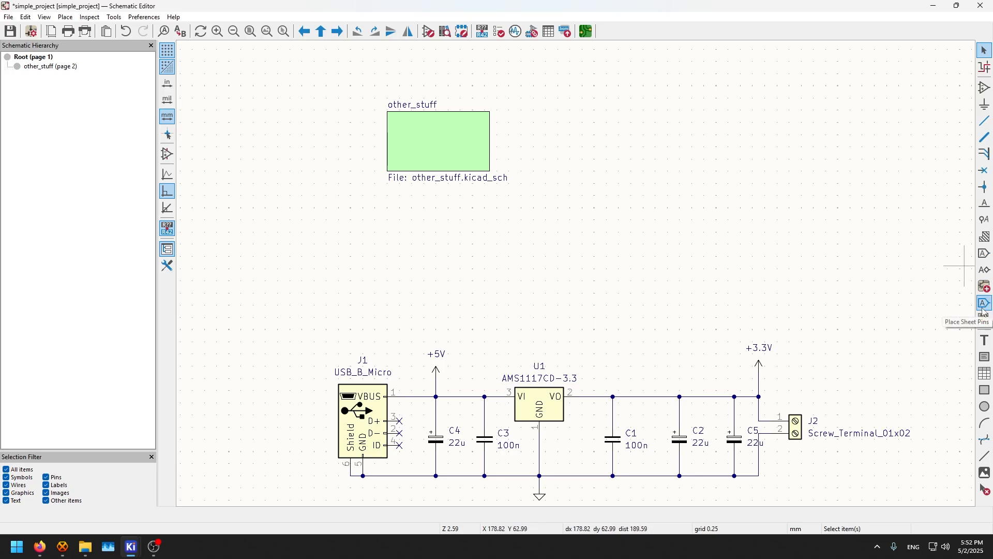
Step: Place an Input-shaped hierarchical label named other_stuff_out on the other_stuff sheet
double_click(425, 150)
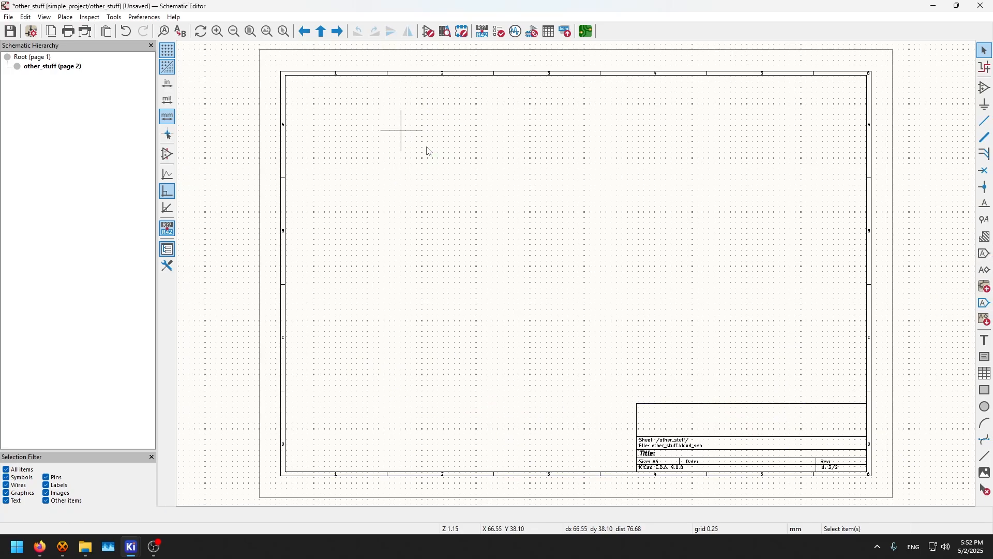
click(986, 269)
click(317, 195)
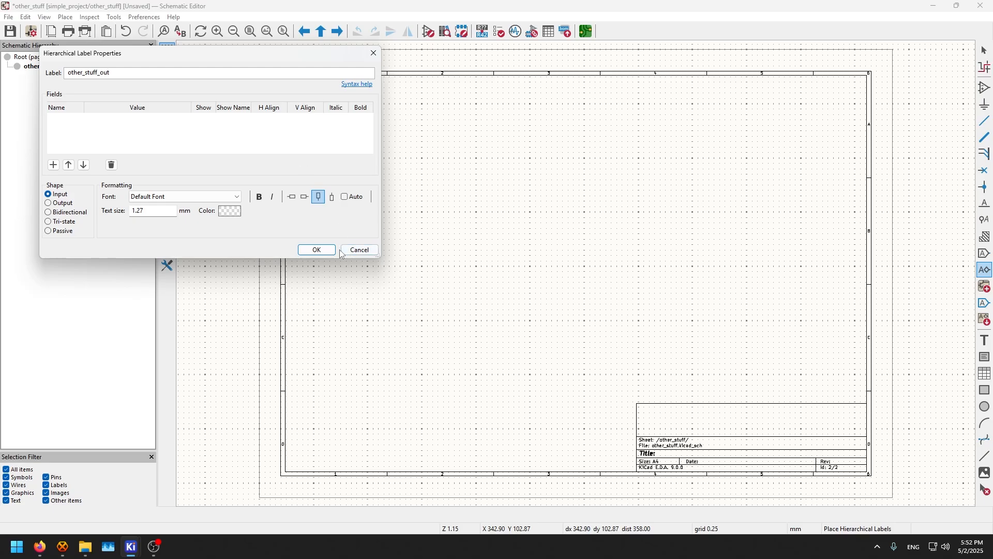
click(317, 250)
scroll(652, 126, up, 4)
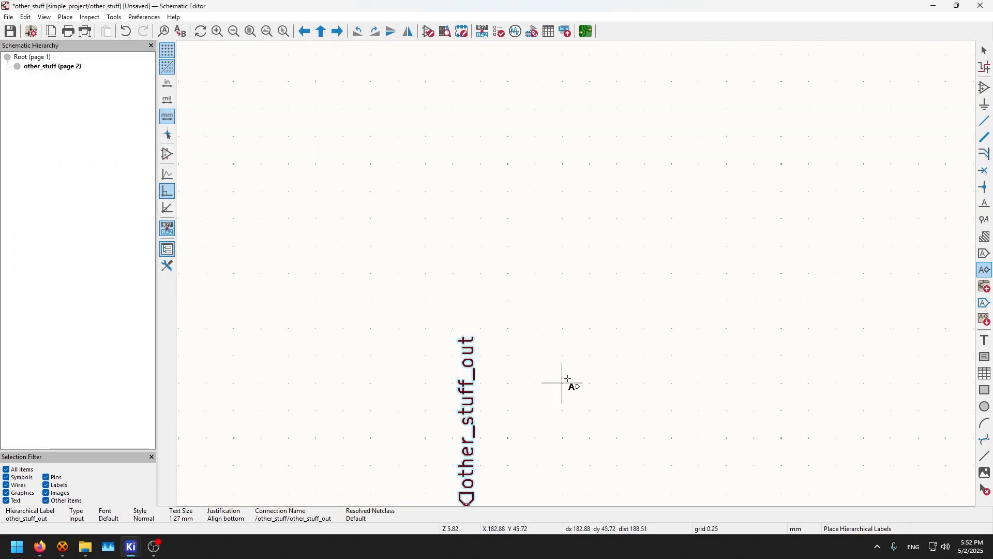
scroll(563, 382, down, 2)
key(Escape)
key(Escape)
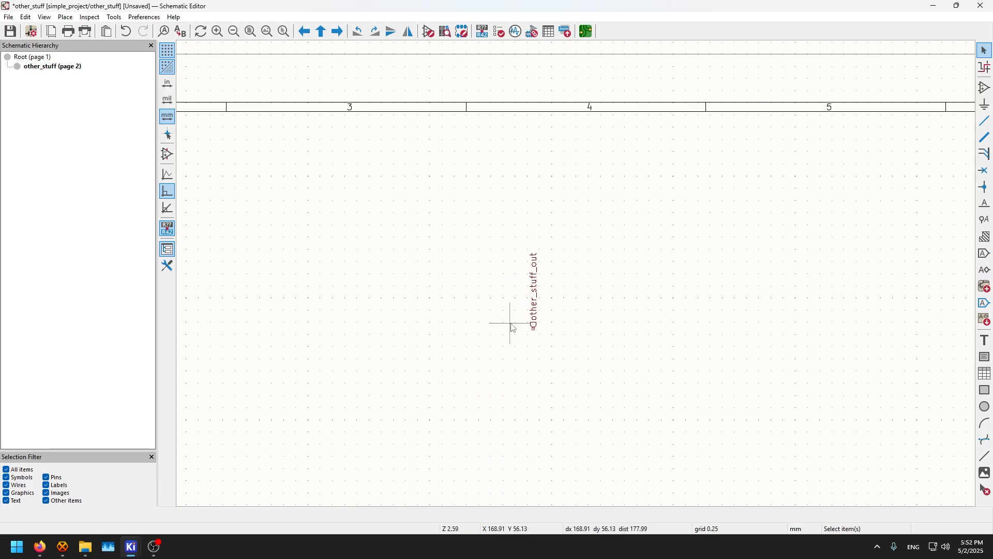
Step: On the root page, import the other_stuff_out pin onto the right edge of the other_stuff sheet symbol
click(34, 58)
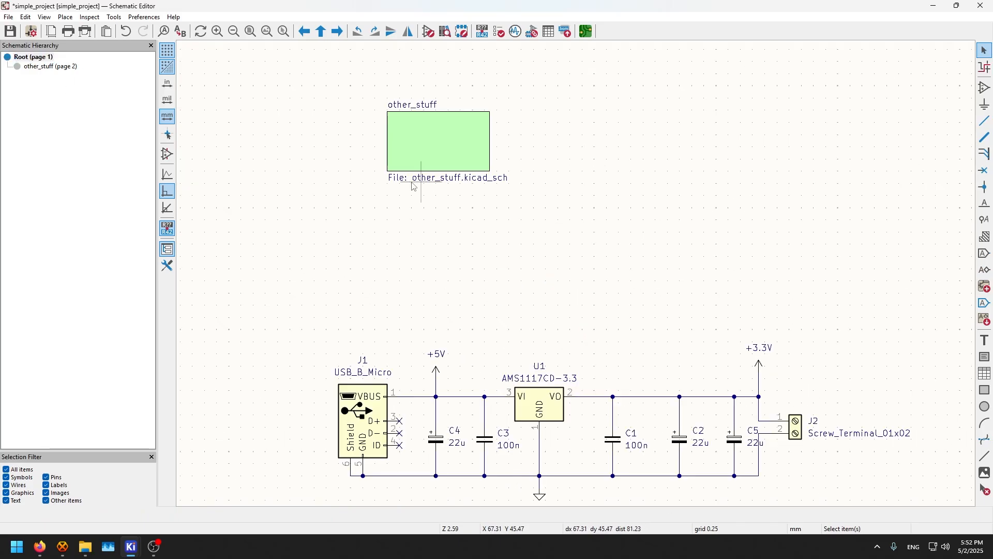
click(985, 303)
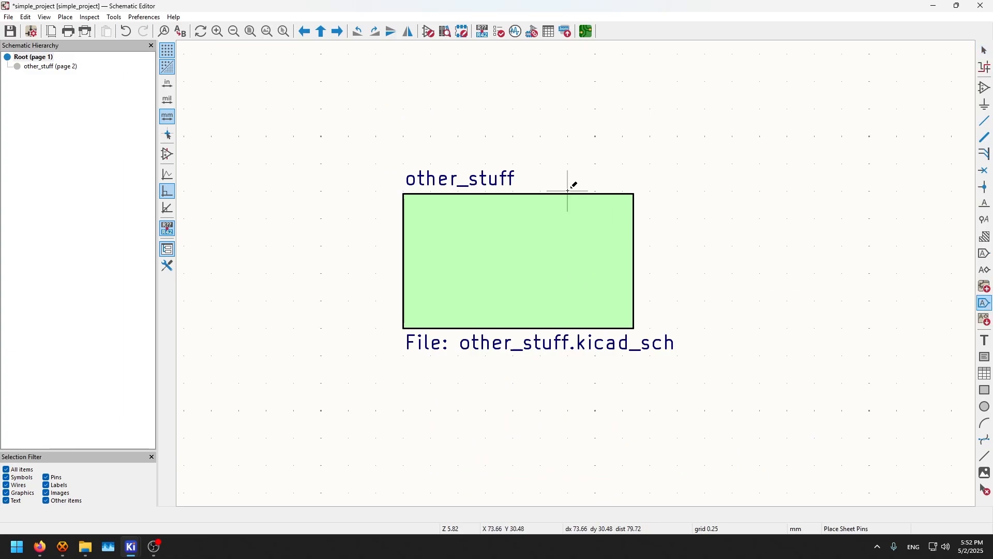
click(585, 204)
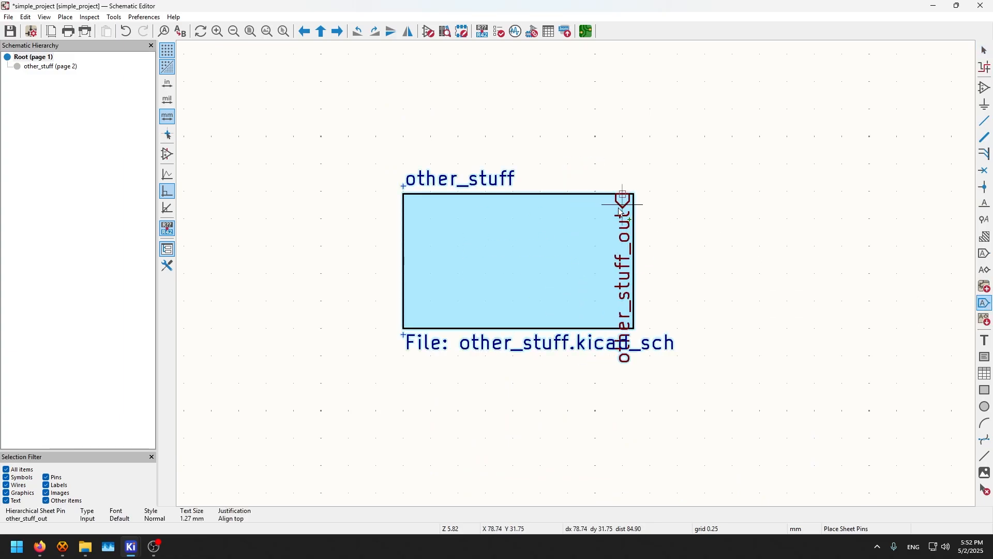
click(635, 219)
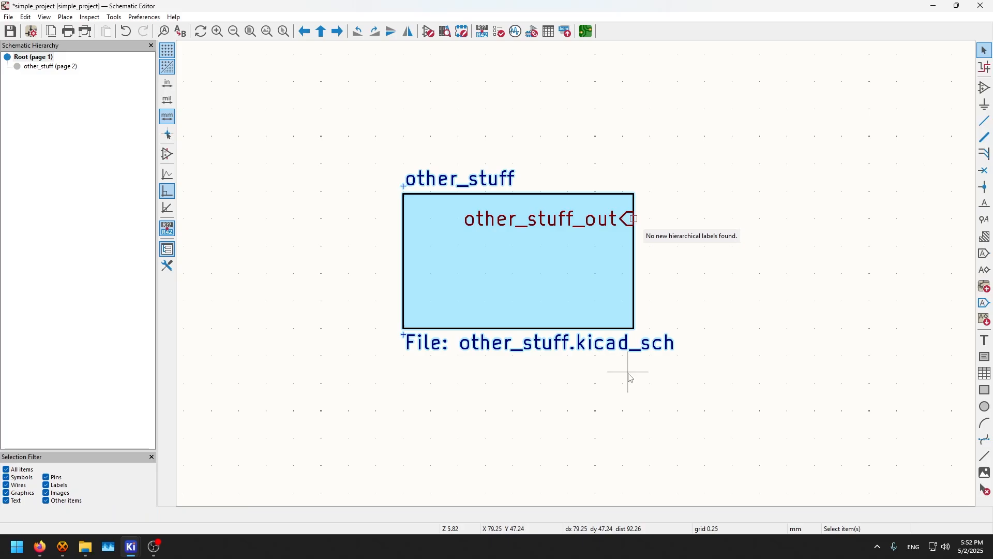
scroll(628, 377, down, 3)
key(Escape)
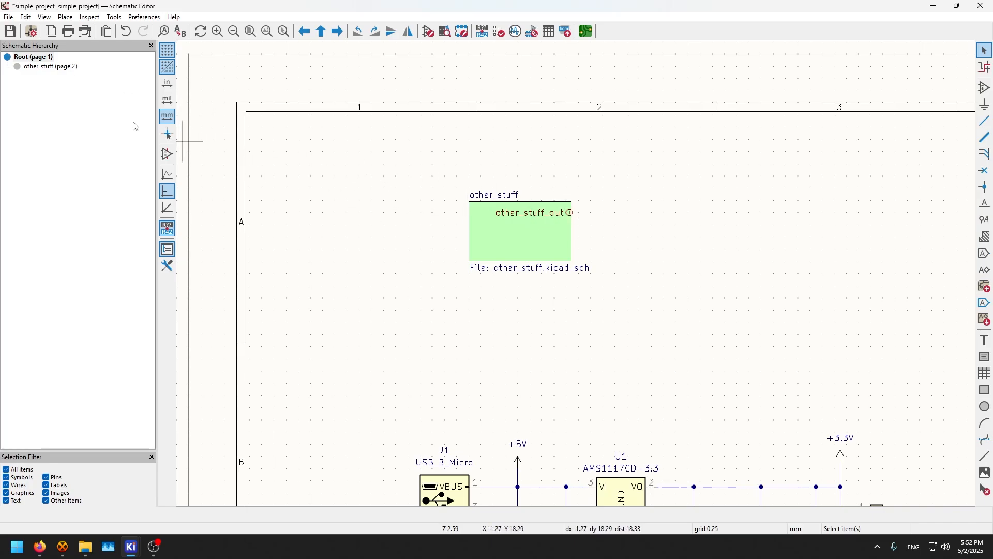
Step: Reopen the other_stuff sheet and view its hierarchical label on the page
click(59, 71)
click(52, 67)
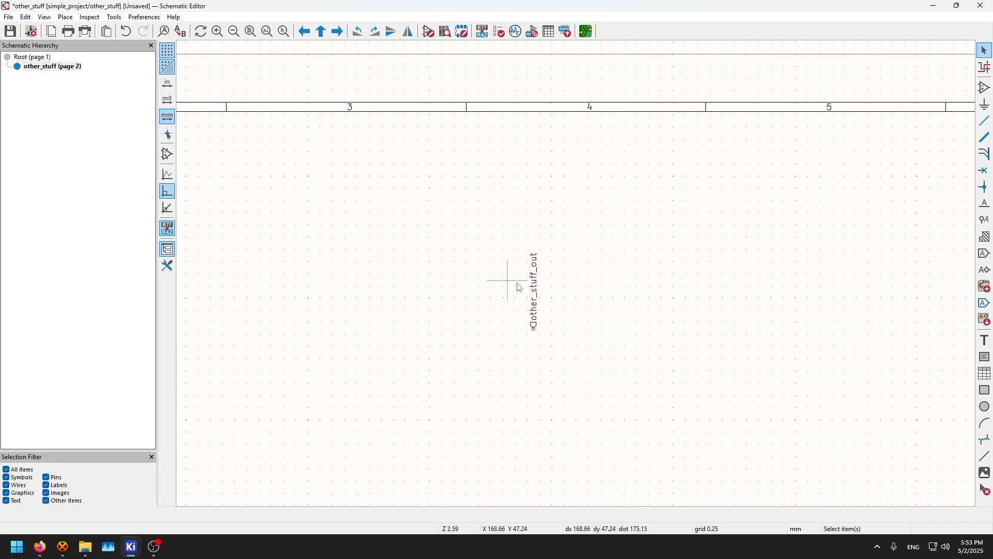
scroll(606, 233, down, 3)
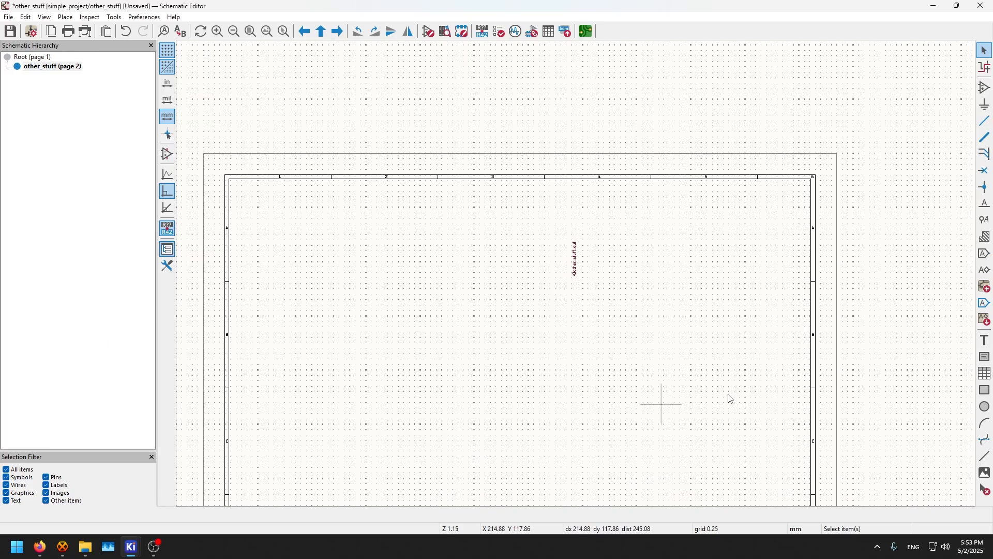
Step: Return to the root page, enter the other_stuff sheet through its symbol, and go back to the root page
click(47, 58)
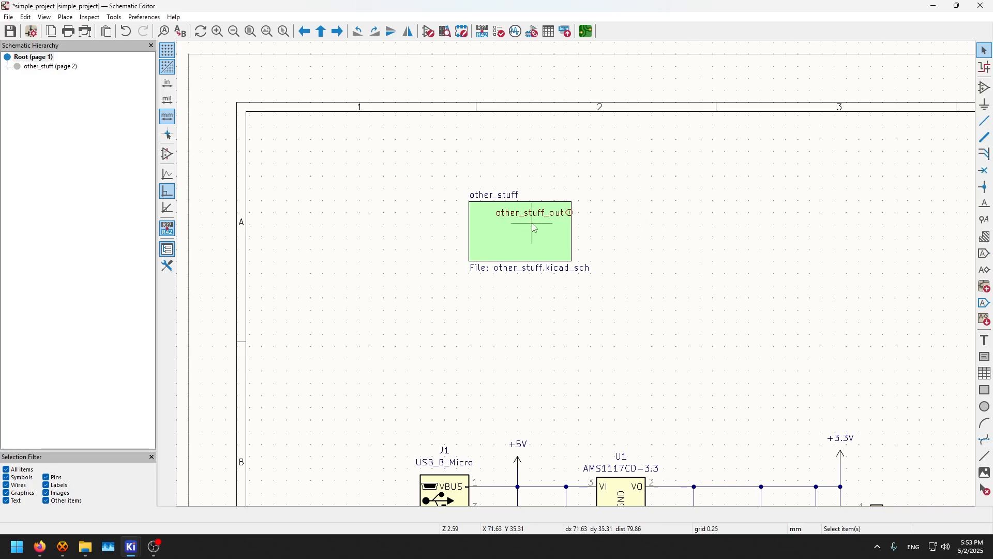
double_click(543, 236)
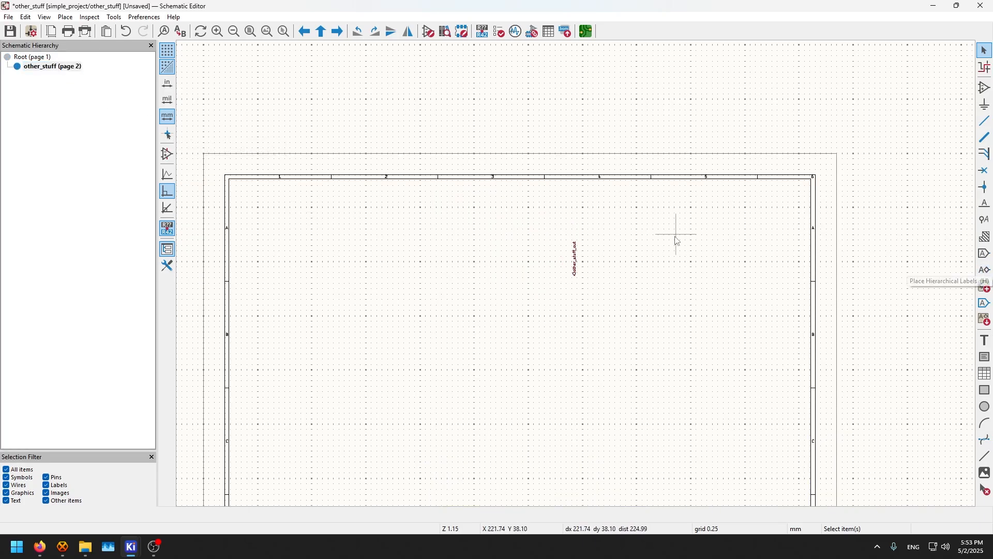
click(41, 58)
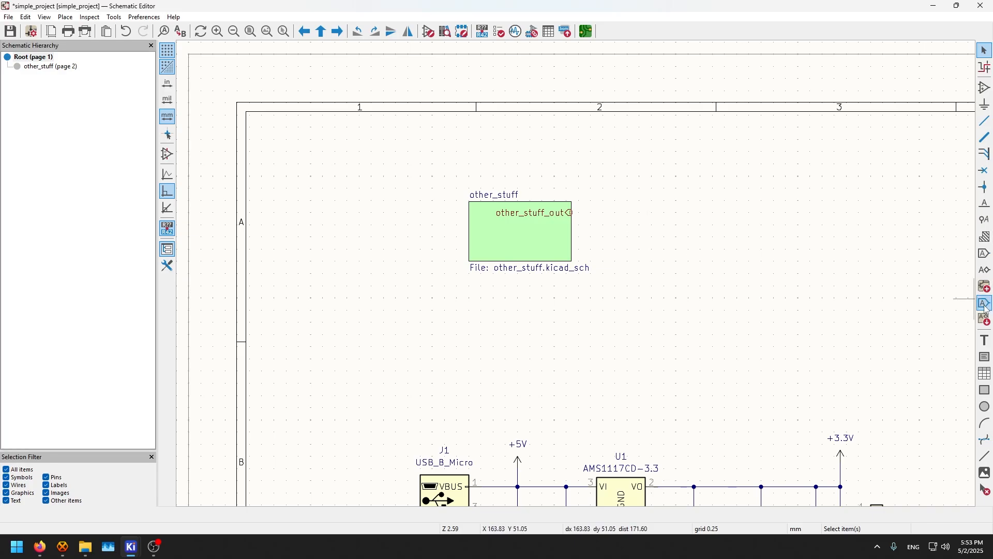
Step: Review the synchronization of sheet pins and hierarchical labels for the other_stuff sheet and close it
click(985, 318)
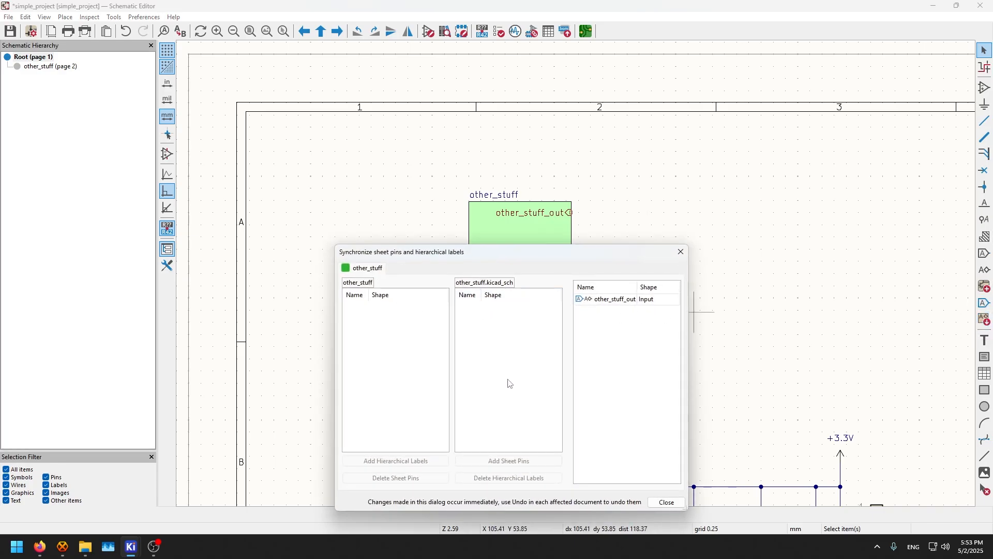
drag(553, 264, 588, 172)
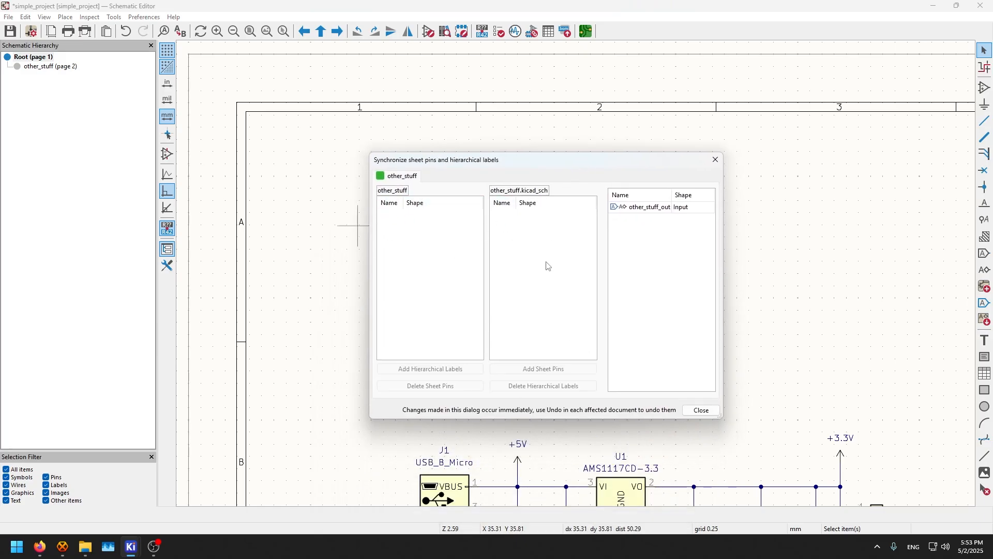
click(701, 411)
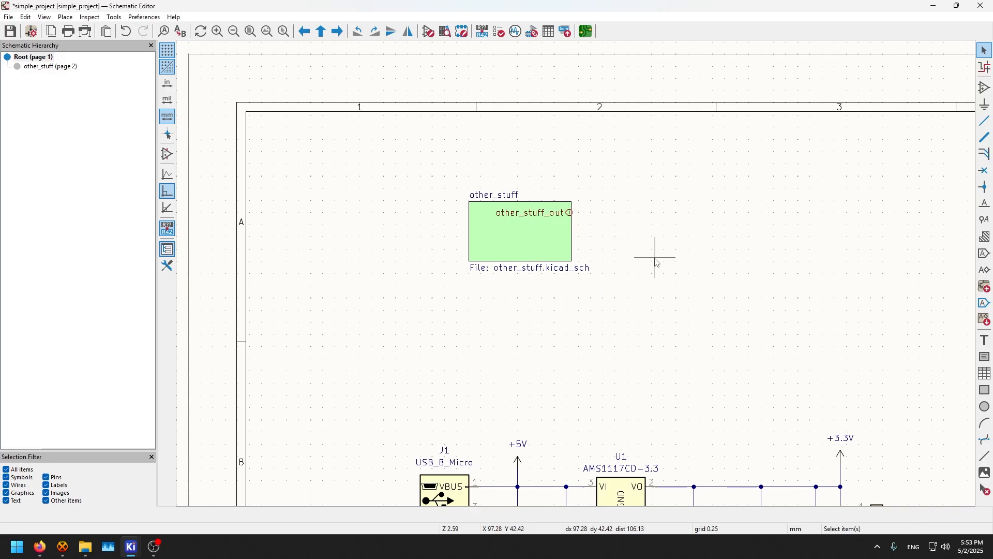
Step: Place the bold text "main sheet" with a 3 mm text size in the empty area beside the other_stuff sheet symbol
middle_drag(868, 412, 859, 354)
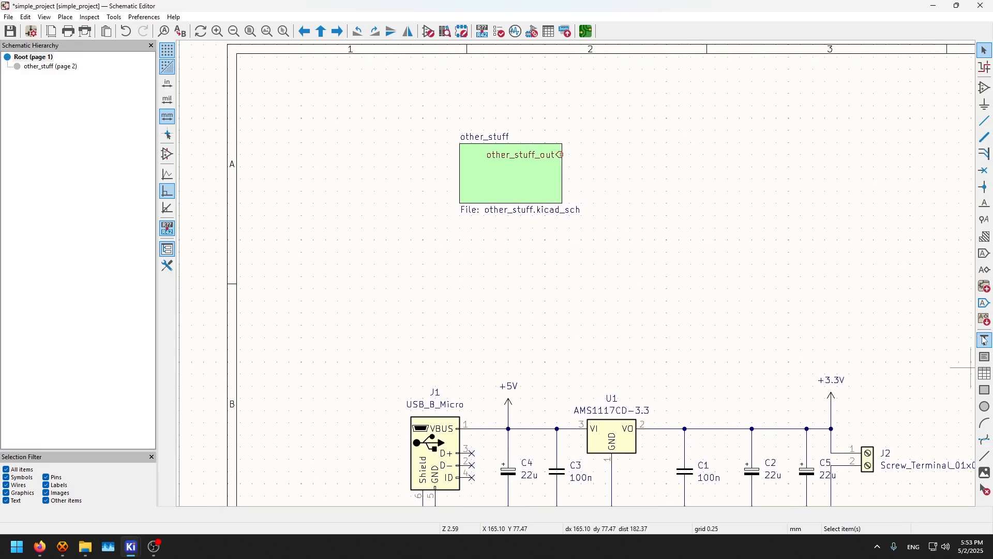
middle_drag(692, 230, 605, 186)
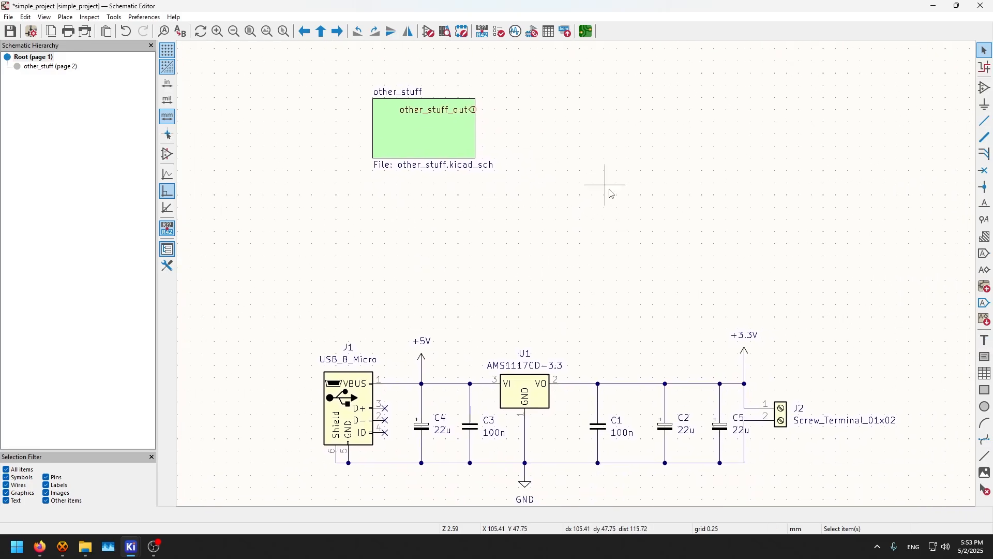
click(981, 342)
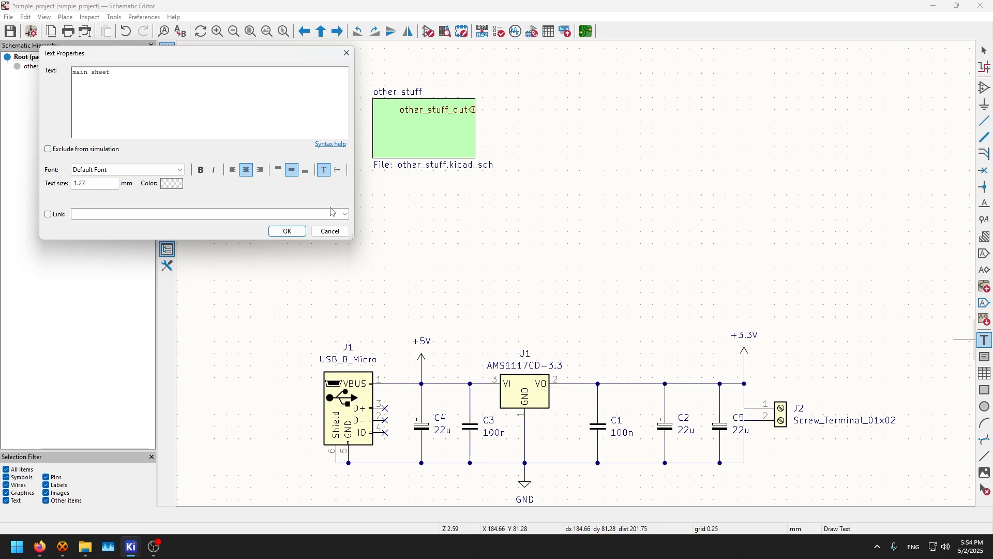
click(200, 169)
double_click(97, 182)
text(3)
click(287, 231)
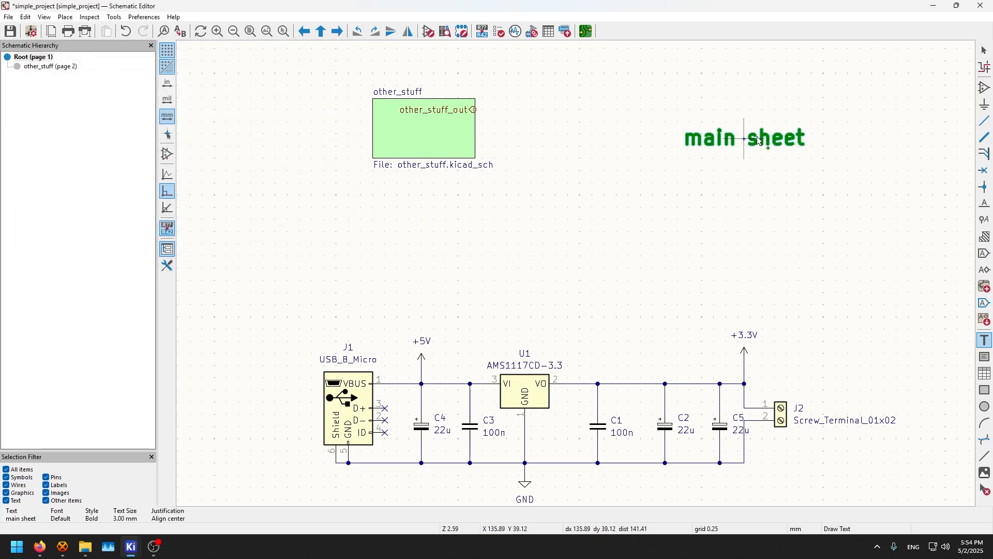
click(758, 141)
click(874, 258)
key(Escape)
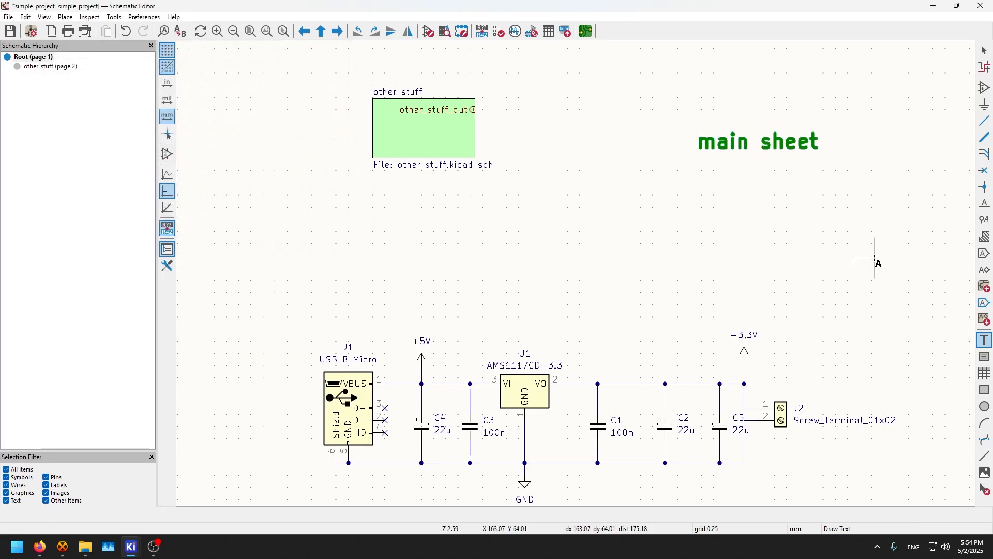
key(Escape)
Step: Place the bold text note "main regulator, use to-252 package" directly above regulator U1
scroll(577, 277, down, 3)
scroll(606, 227, up, 3)
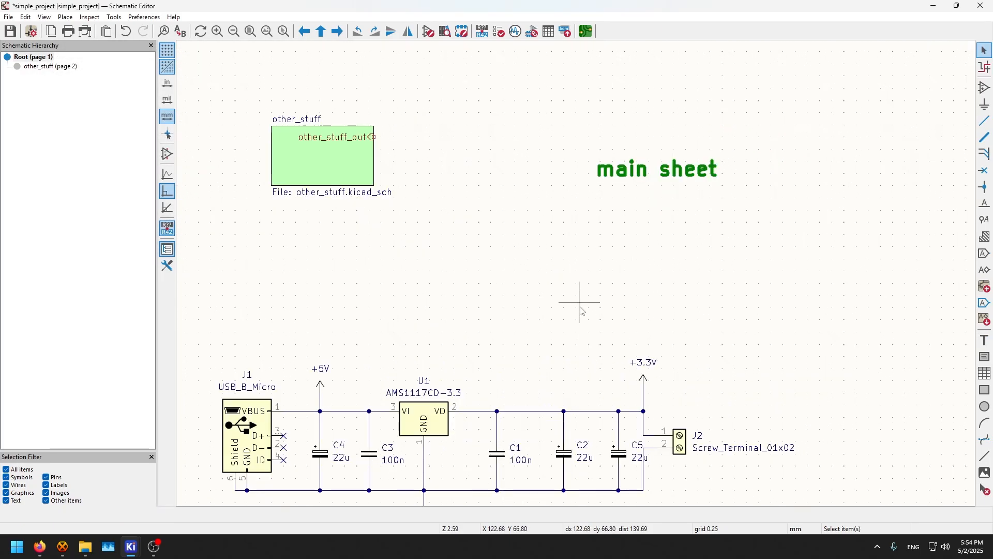
click(985, 340)
click(970, 343)
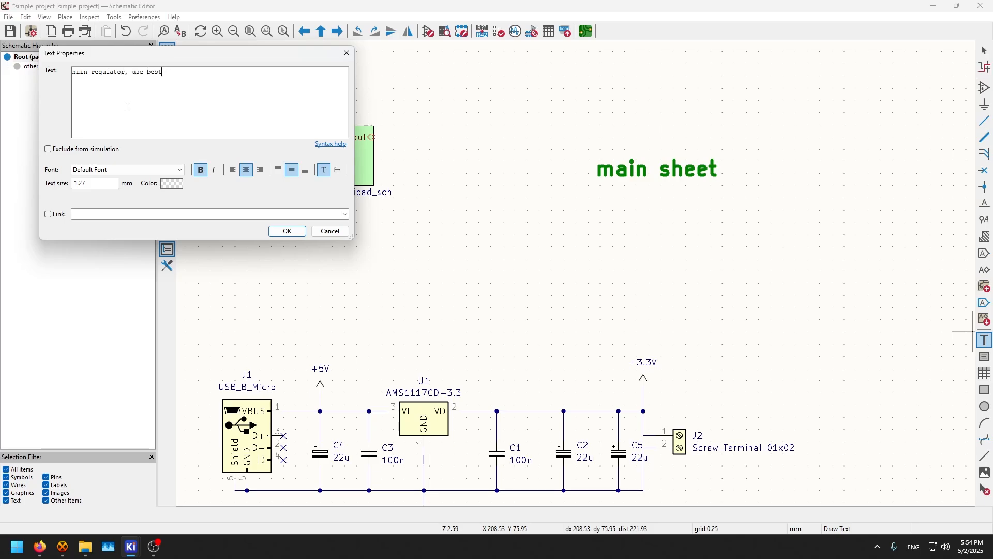
key(BackSpace)
key(BackSpace)
key(BackSpace)
click(287, 231)
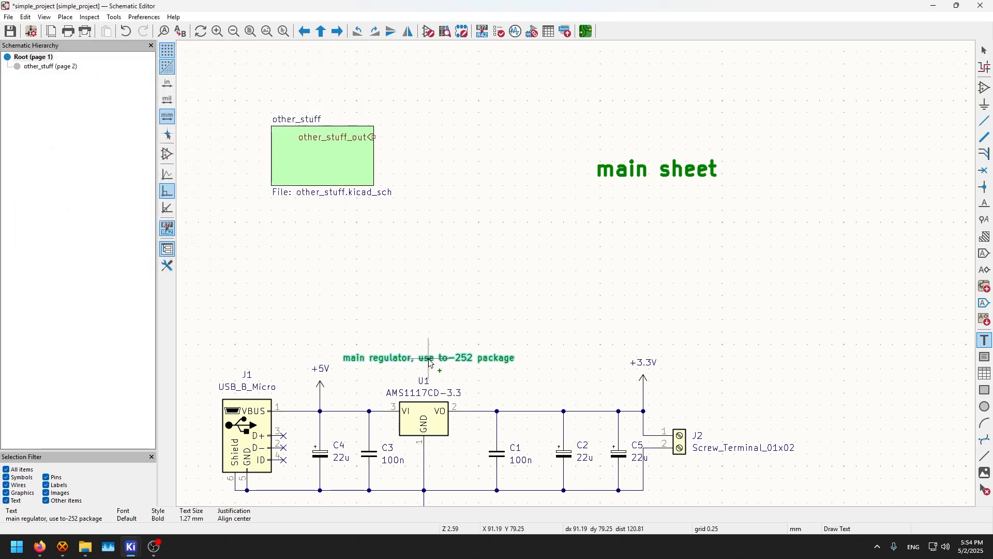
click(436, 371)
key(Escape)
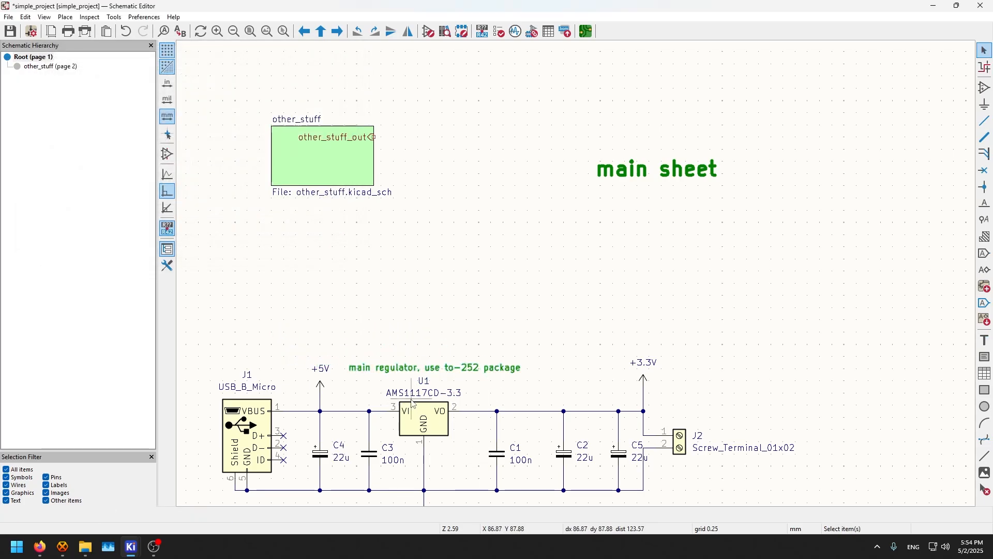
Step: Draw a text box about 28 by 21 mm reading "sss" above the J2 terminal and delete it
scroll(436, 371, up, 3)
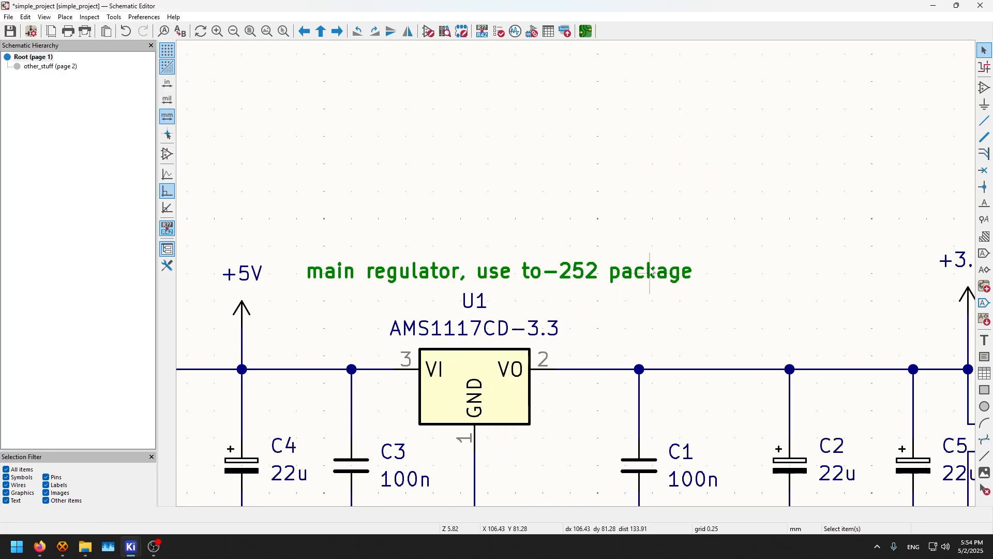
scroll(501, 355, down, 3)
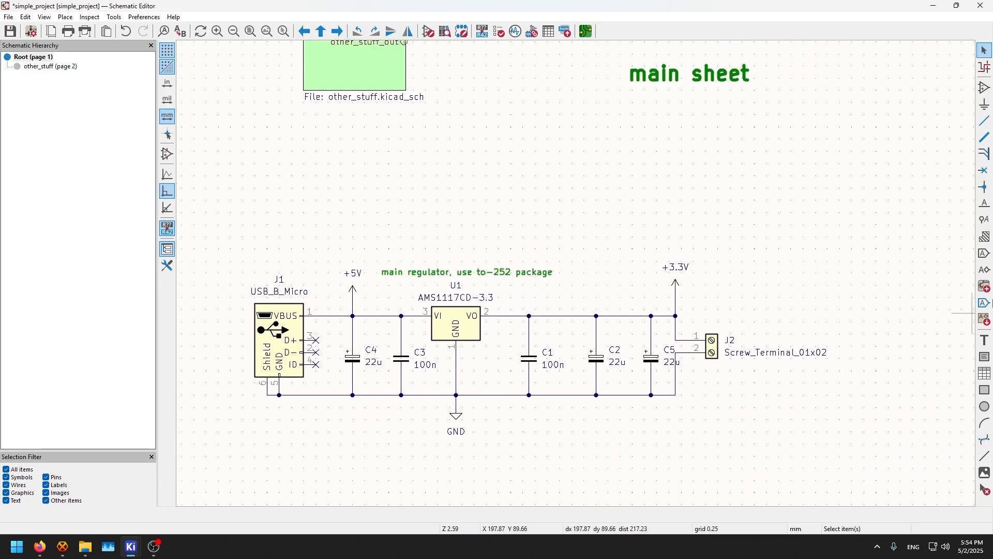
click(985, 356)
click(732, 142)
click(868, 241)
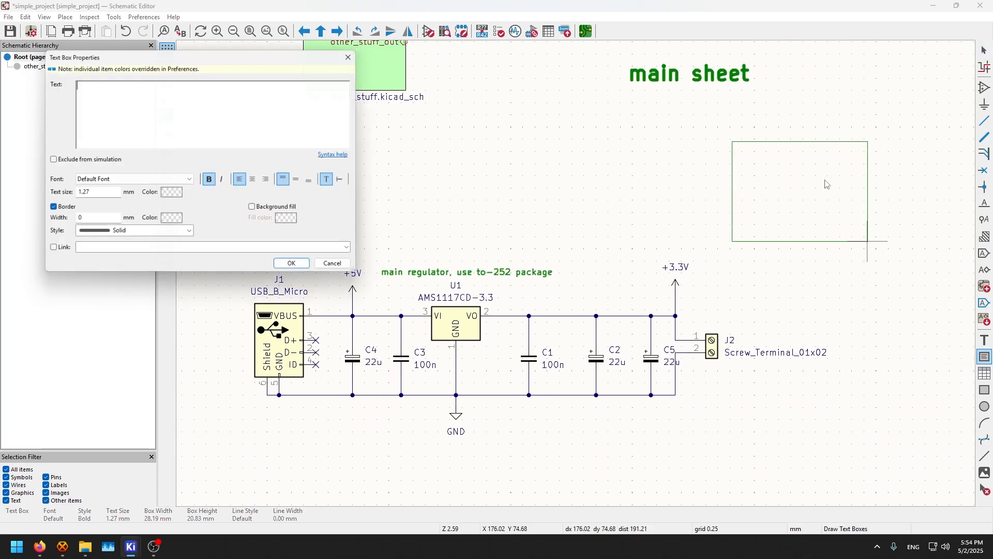
text(sss)
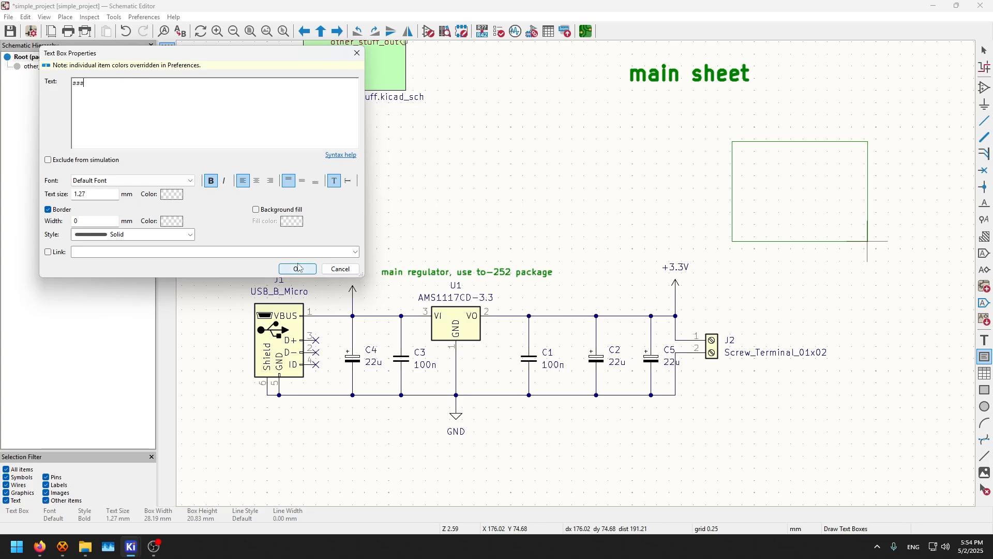
click(297, 268)
key(Escape)
drag(871, 100, 712, 180)
key(Delete)
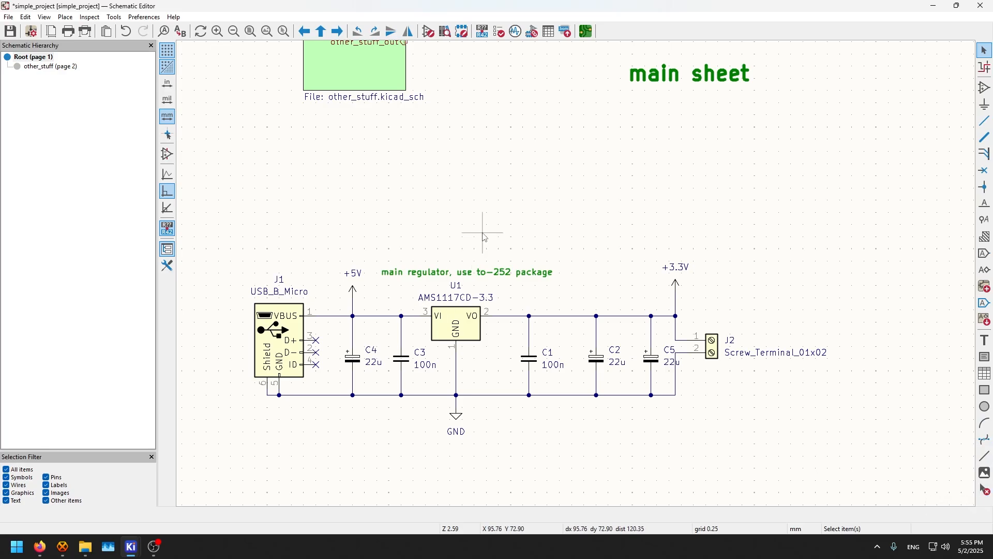
Step: Save the schematic with all its sheets
key(ctrl+s)
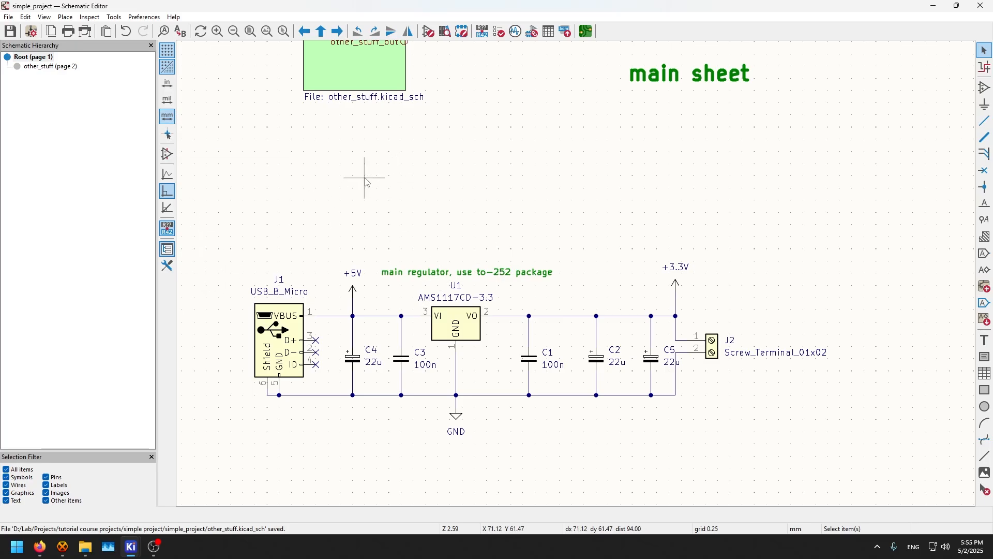
Step: Drag the J2 screw terminal farther from capacitor C5 and slightly downward with its wires kept attached
middle_drag(529, 276, 620, 234)
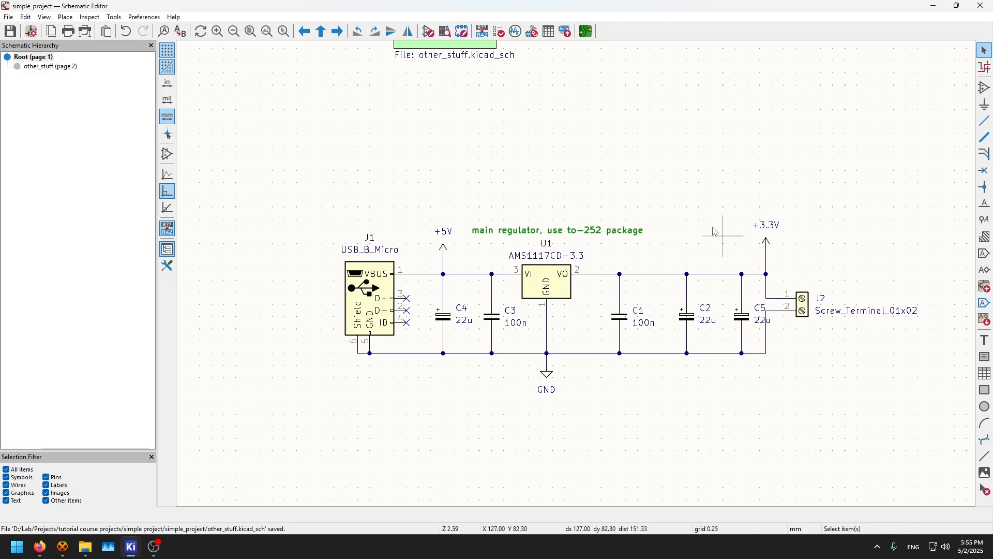
click(786, 307)
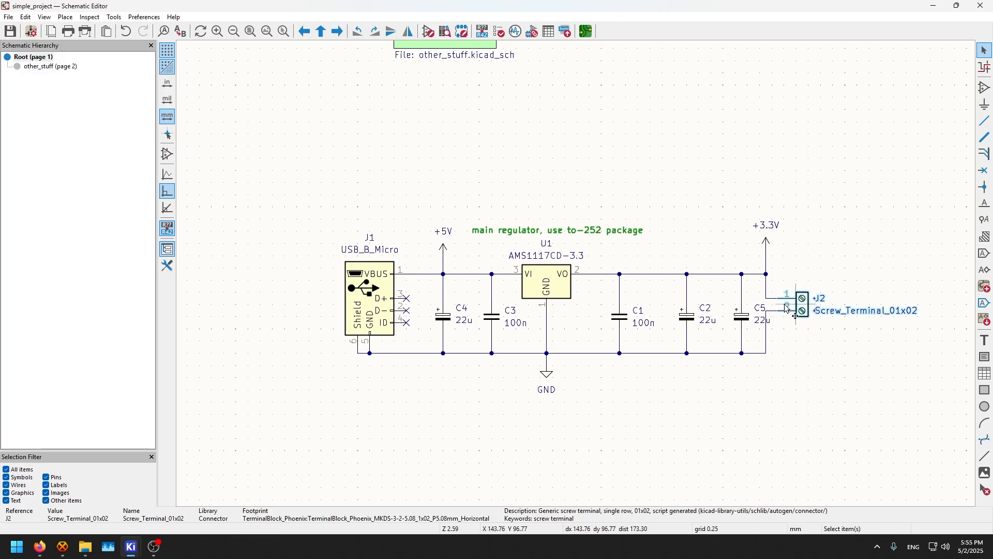
mouse_move(787, 307)
mouse_down()
mouse_move(806, 208)
mouse_move(780, 311)
mouse_up()
scroll(782, 307, up, 3)
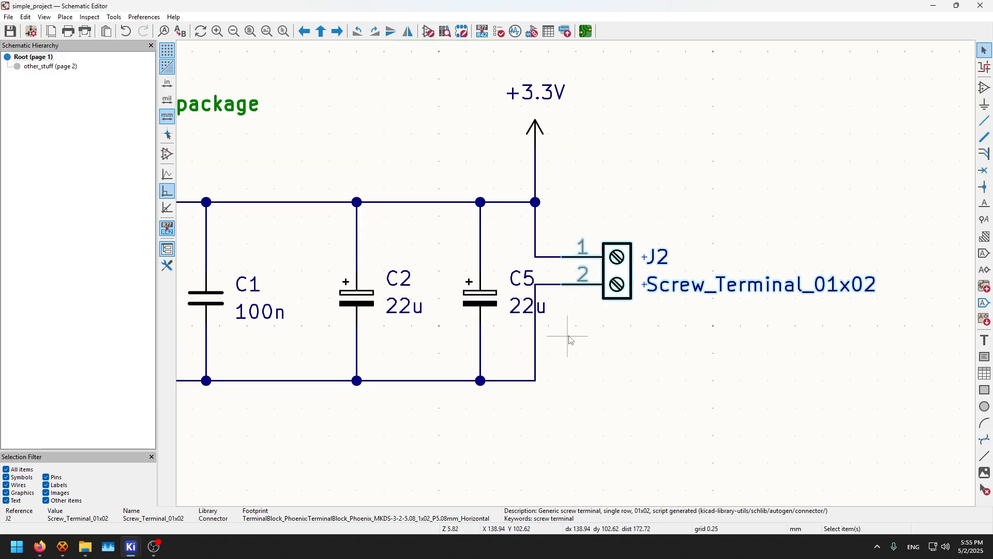
key(g)
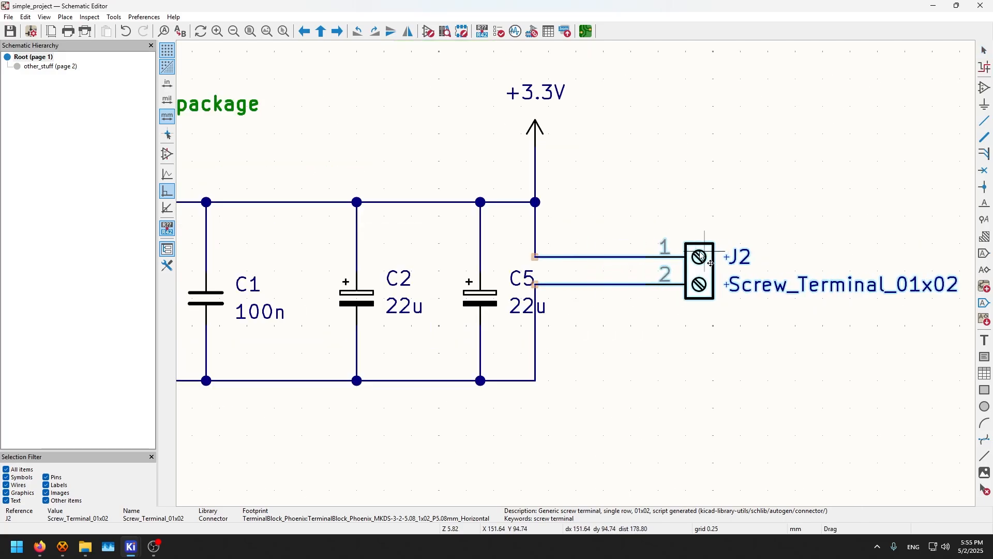
click(699, 271)
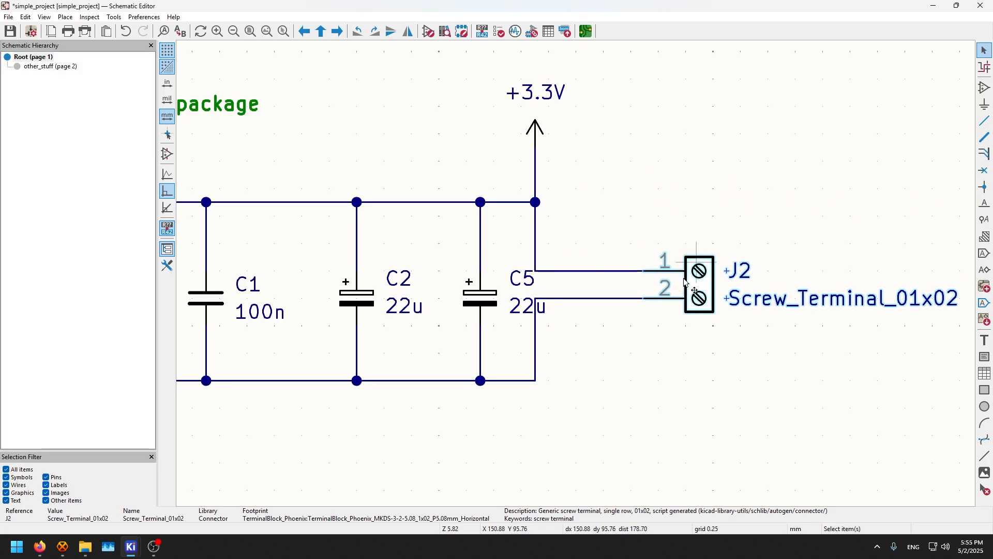
Step: Move J2 away without its wires into the empty area above and to the right of the +3.3V symbol
key(m)
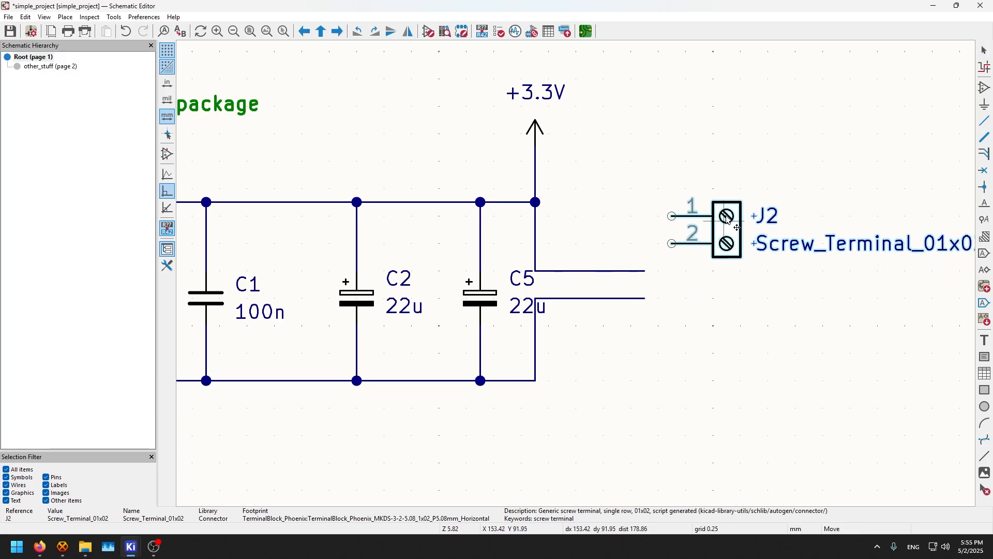
scroll(743, 171, down, 2)
click(676, 204)
scroll(680, 205, up, 2)
Step: Try rotating J2 through a full turn and mirroring it back and forth on both axes during a move
key(m)
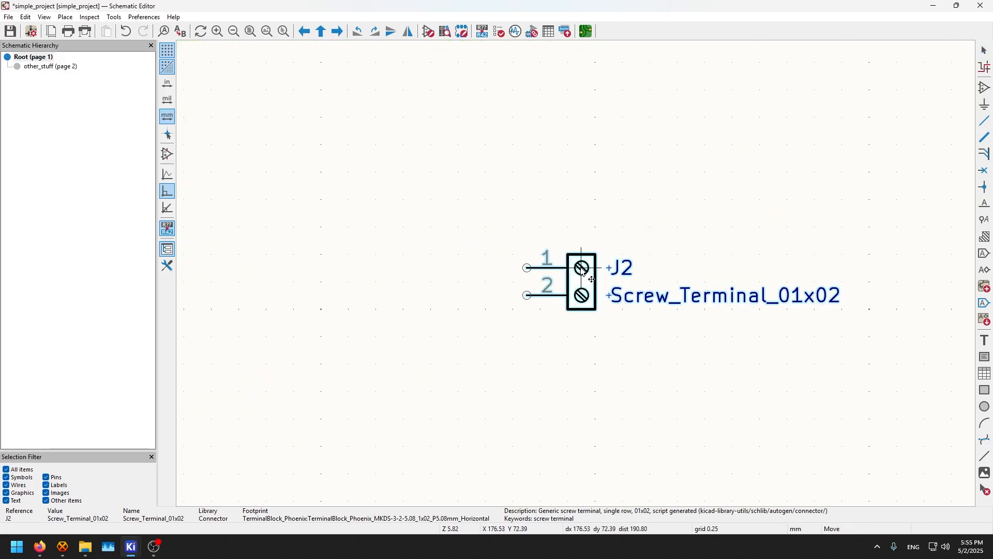
key(r)
key(r)
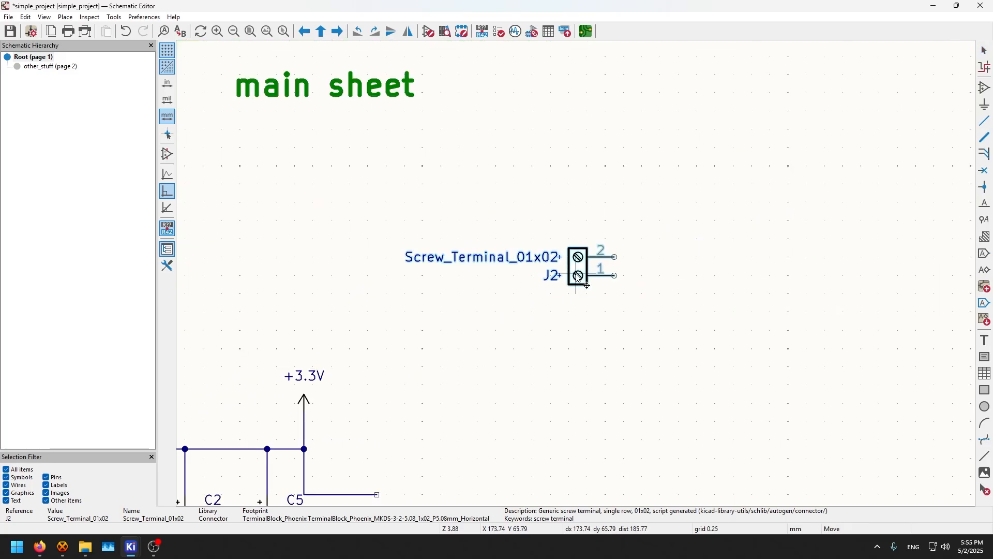
key(r)
key(r)
key(y)
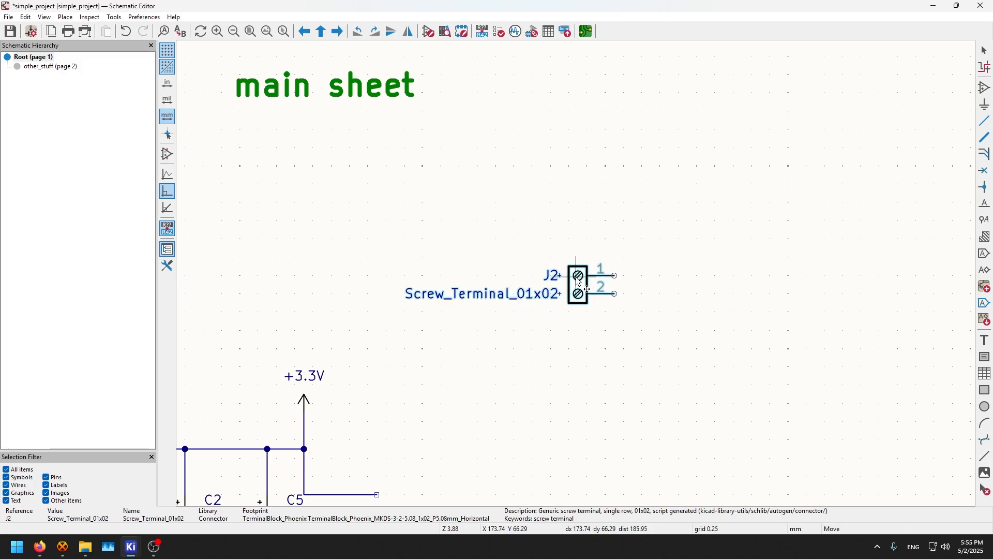
key(y)
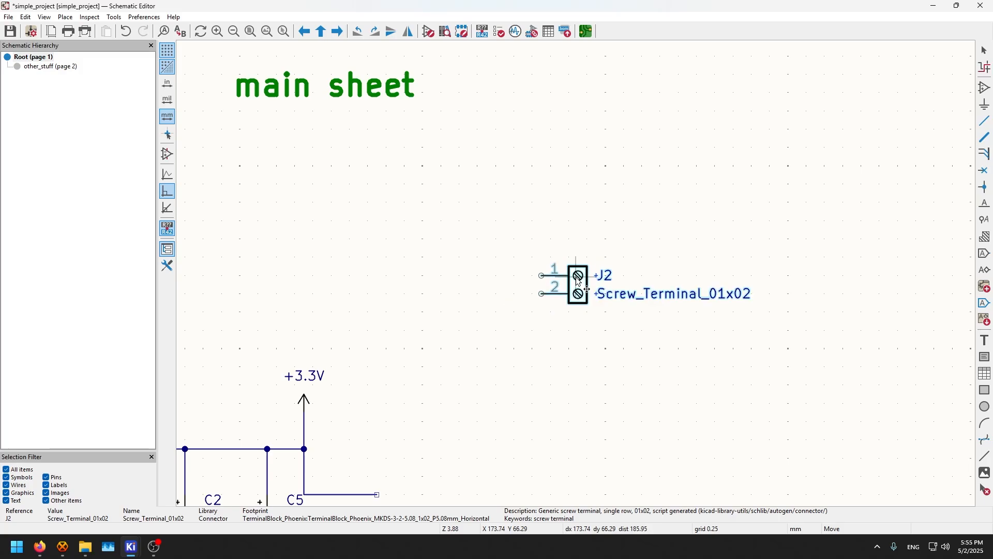
key(x)
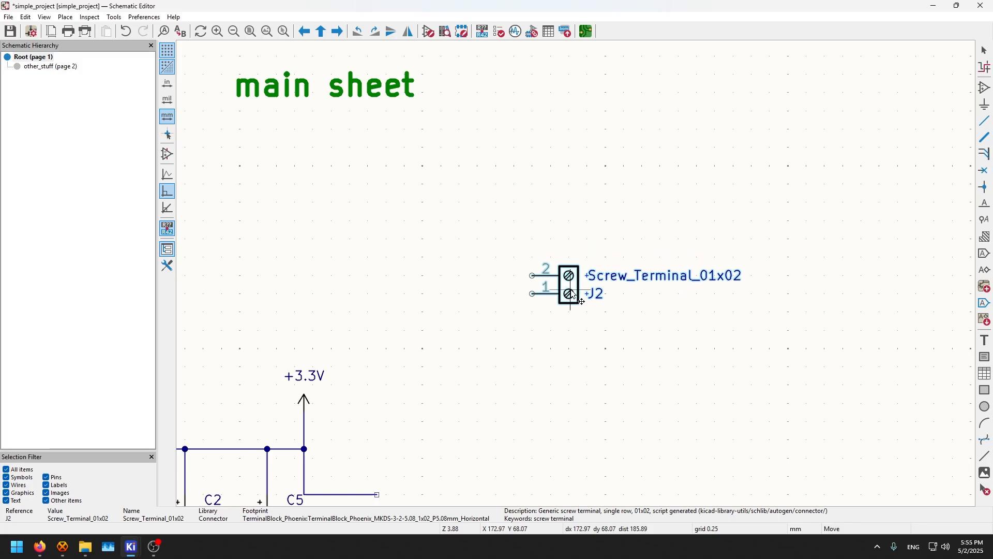
key(x)
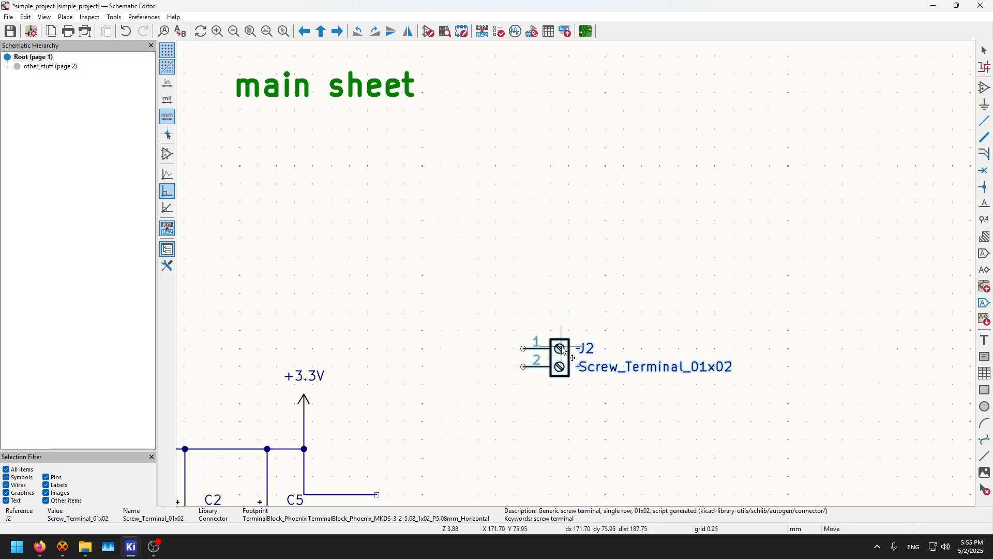
key(Escape)
Step: Undo the J2 moves to put the terminal back on its wires beside C5
scroll(563, 348, down, 2)
scroll(575, 264, up, 1)
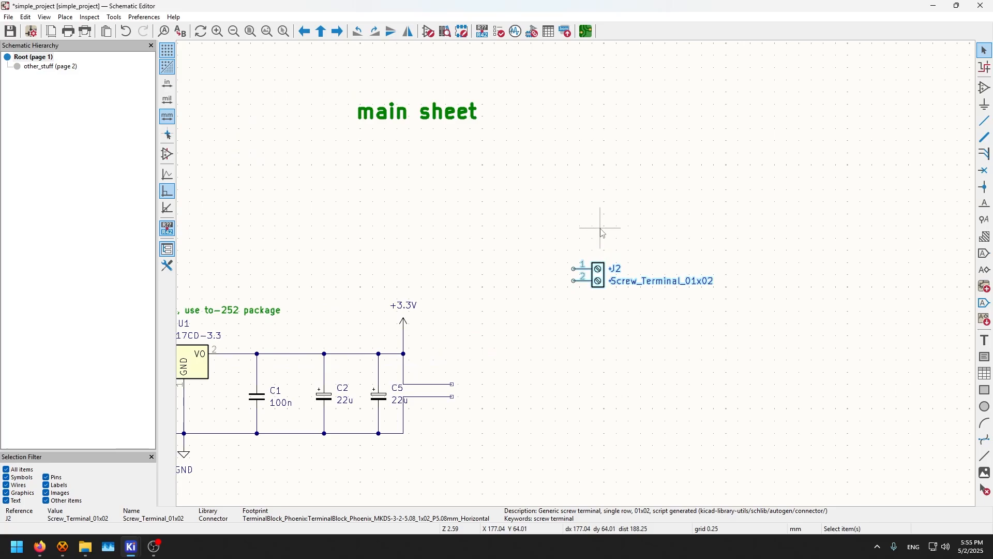
key(ctrl+z)
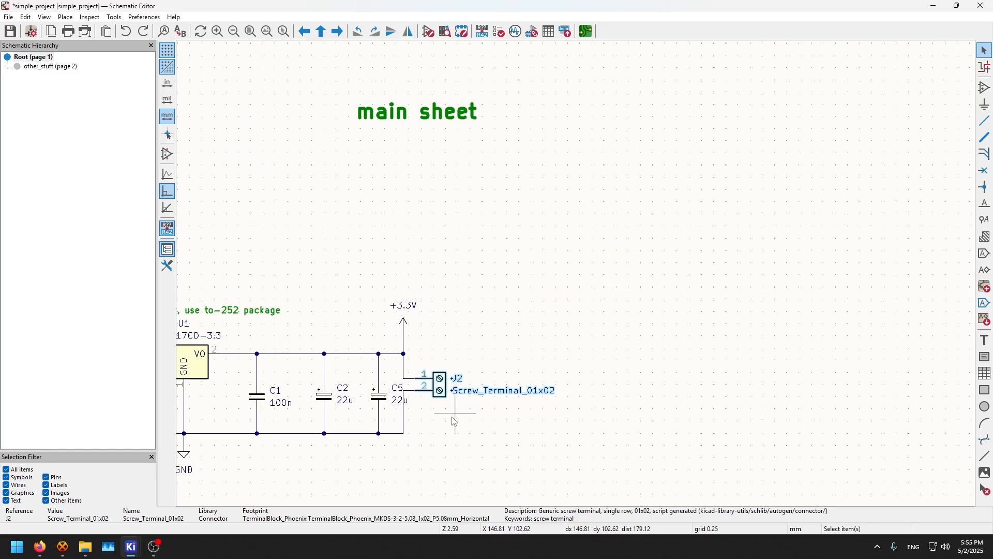
Step: Try duplicating the J2 screw terminal and moving the copy around near the original
scroll(455, 410, up, 5)
scroll(615, 209, down, 2)
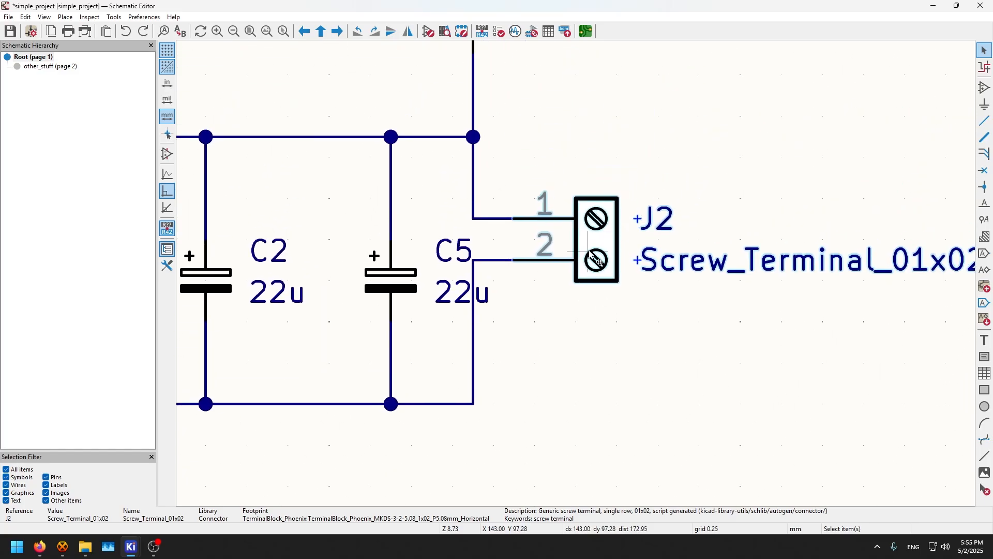
scroll(580, 281, down, 2)
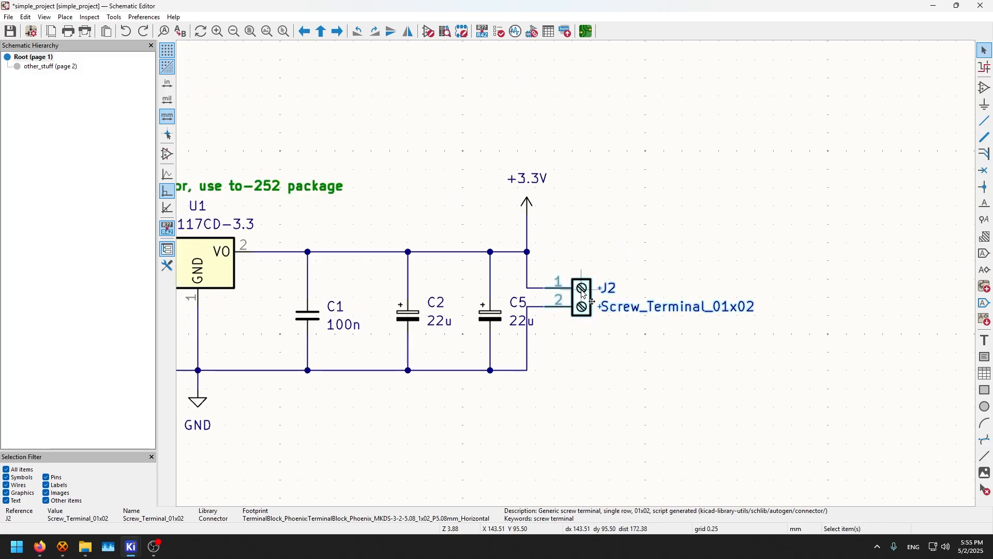
scroll(579, 280, up, 4)
key(ctrl+d)
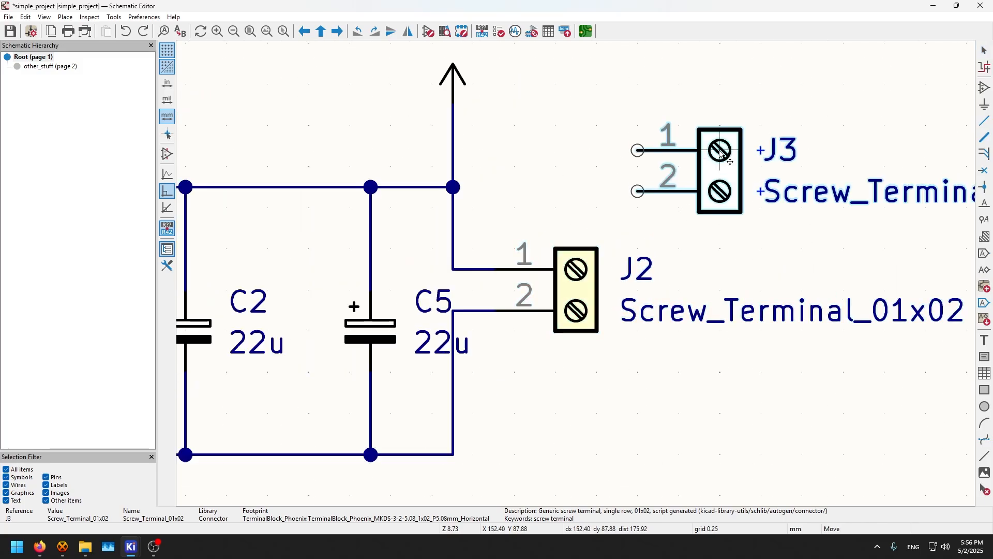
key(Escape)
click(586, 288)
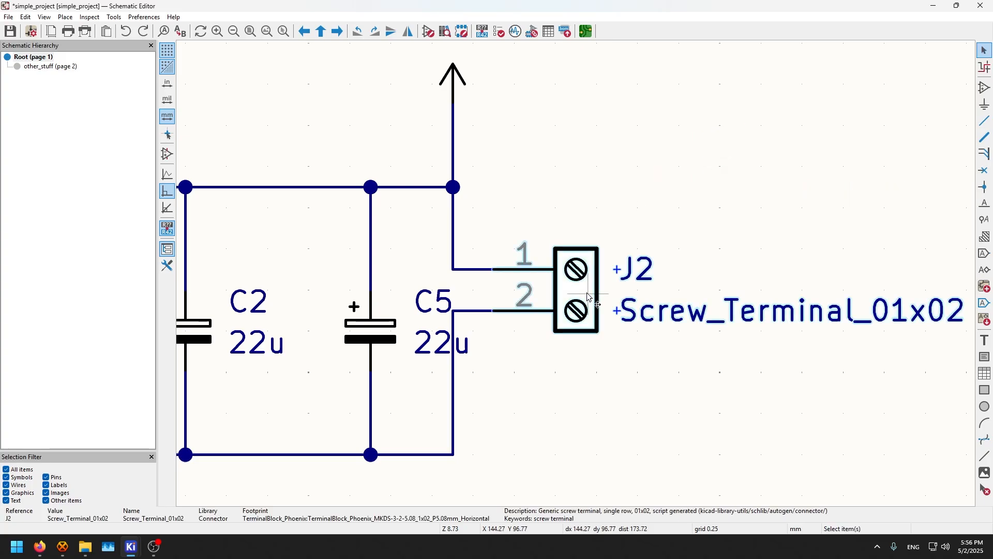
scroll(566, 257, down, 3)
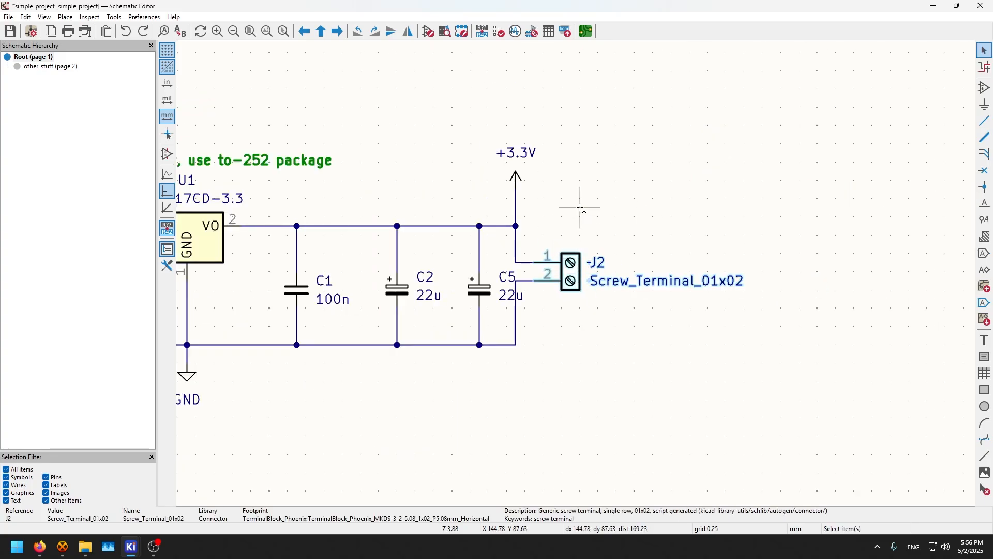
key(ctrl+d)
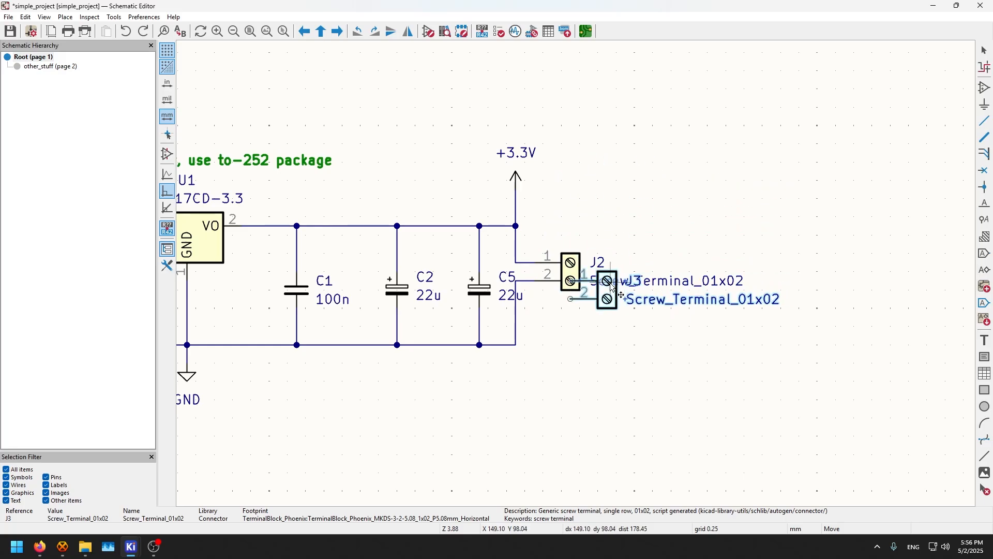
key(Escape)
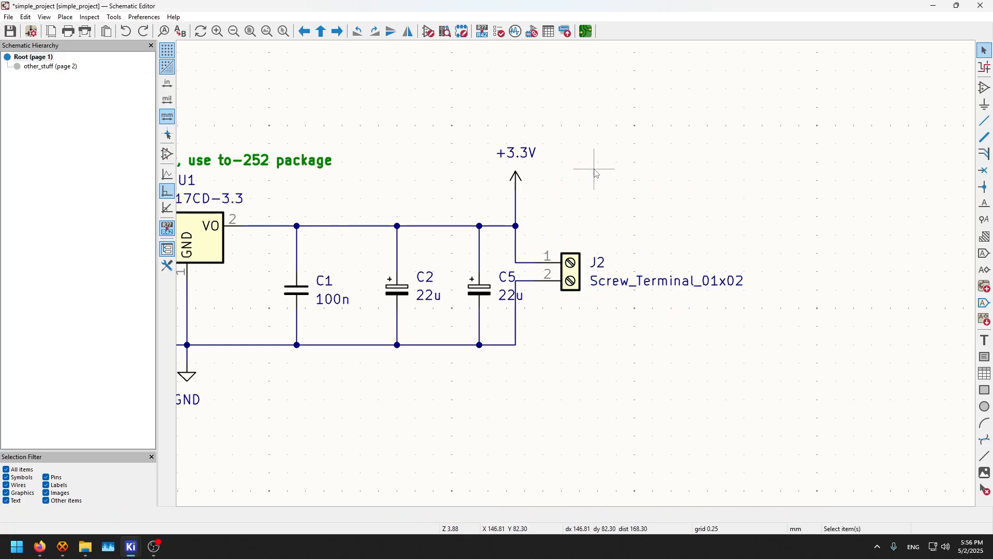
Step: Open the symbol chooser for placing a component and cancel it without adding anything
key(a)
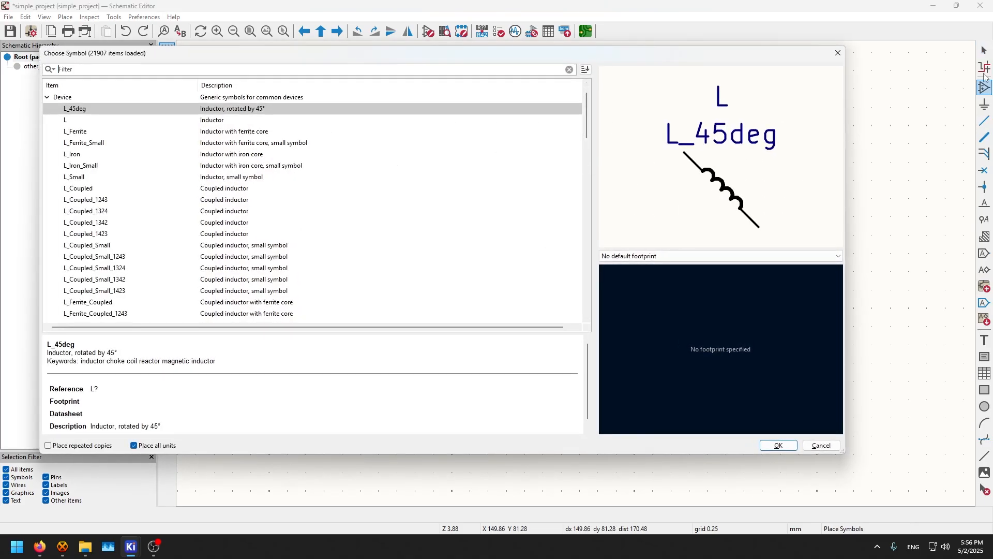
key(Escape)
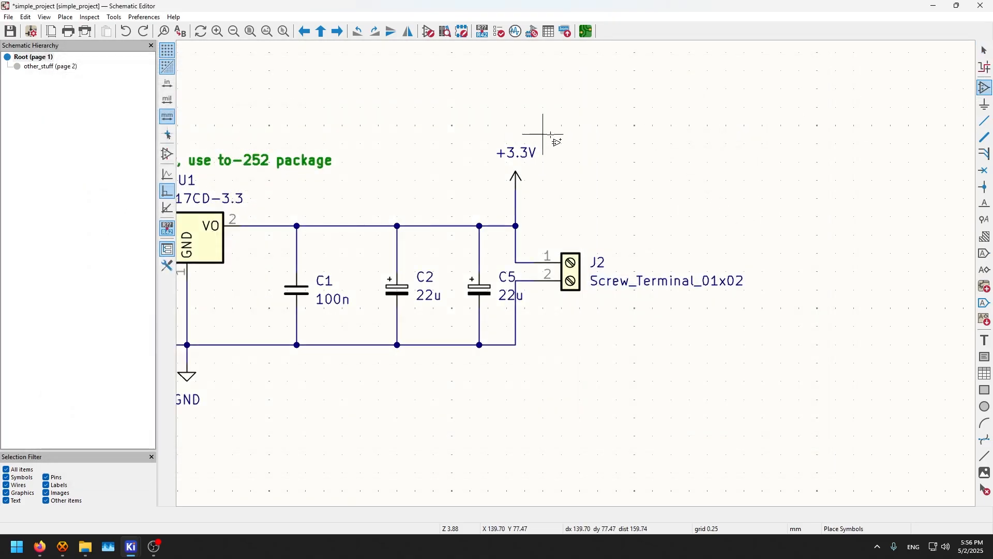
key(Escape)
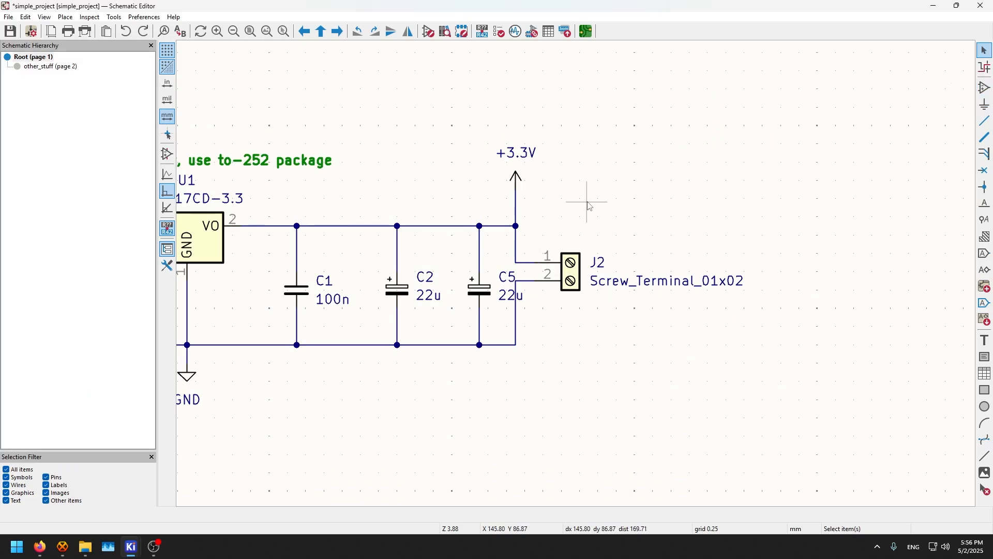
Step: Look over the complete regulator circuit from J1 to J2, with a closer view around U1
scroll(643, 211, down, 3)
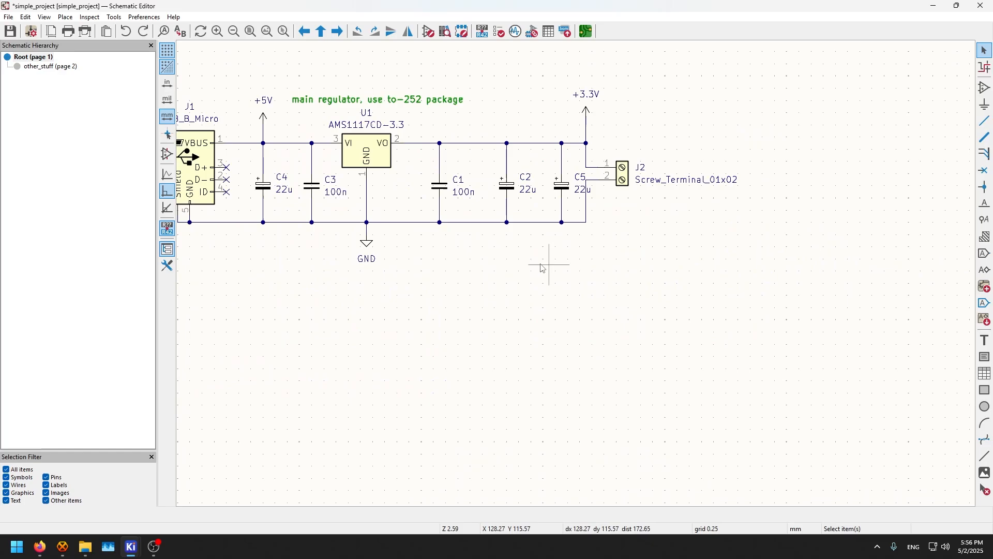
middle_drag(463, 247, 588, 348)
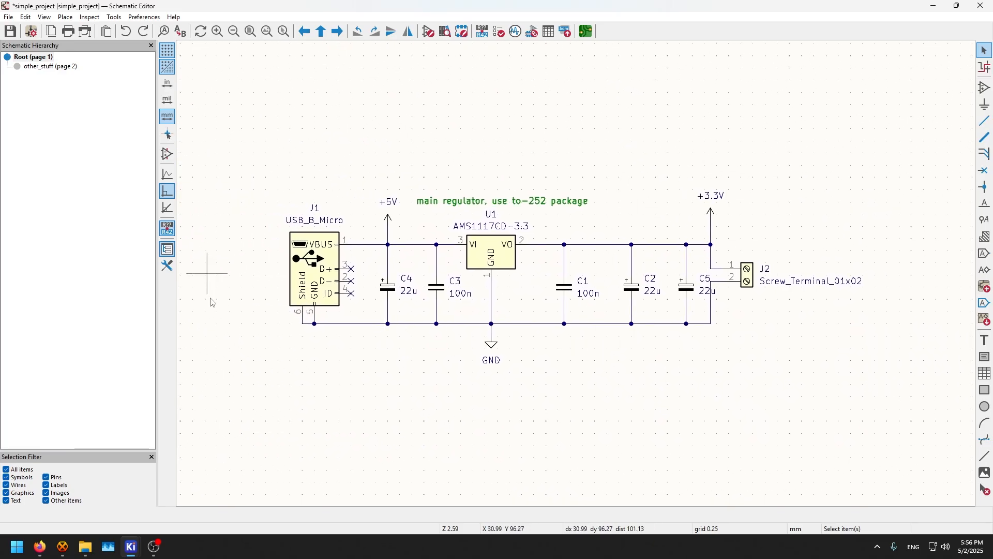
scroll(460, 272, up, 5)
scroll(578, 278, down, 2)
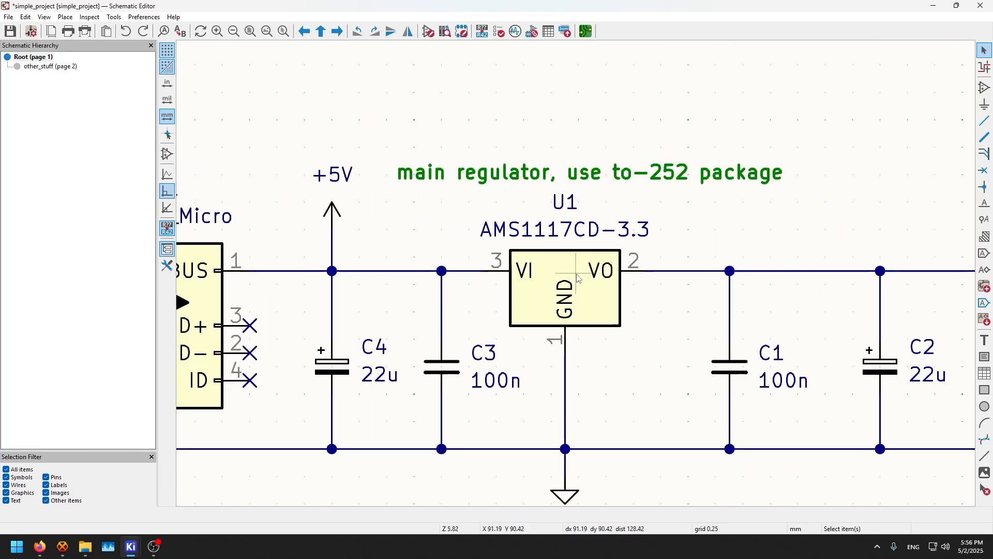
scroll(579, 278, down, 10)
scroll(578, 278, up, 5)
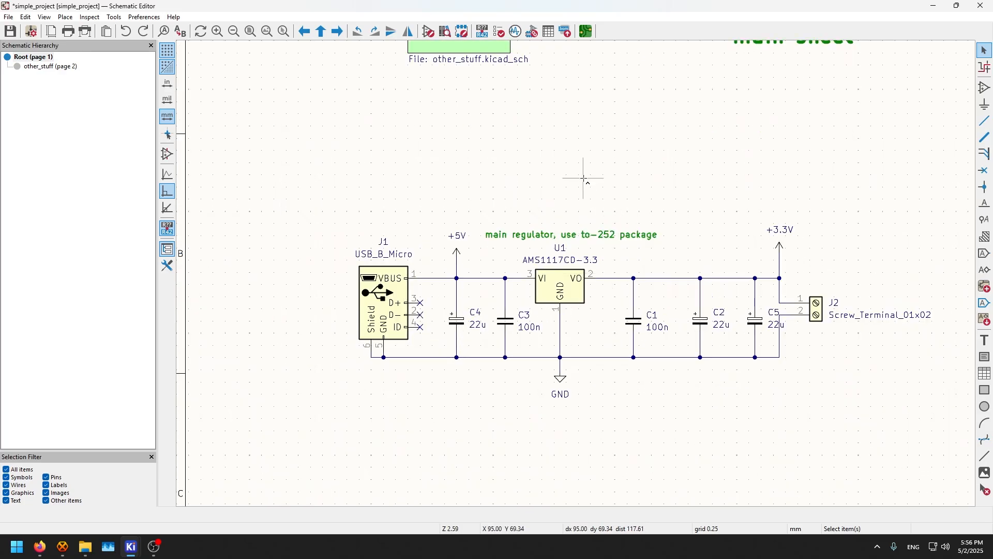
Step: Pan the schematic view horizontally and vertically, and zoom in and out over the regulator circuit
ctrl+scroll(584, 178, up, 2)
ctrl+scroll(584, 178, down, 4)
ctrl+scroll(583, 178, up, 4)
ctrl+scroll(584, 178, down, 4)
ctrl+scroll(584, 178, up, 2)
ctrl+scroll(584, 178, down, 2)
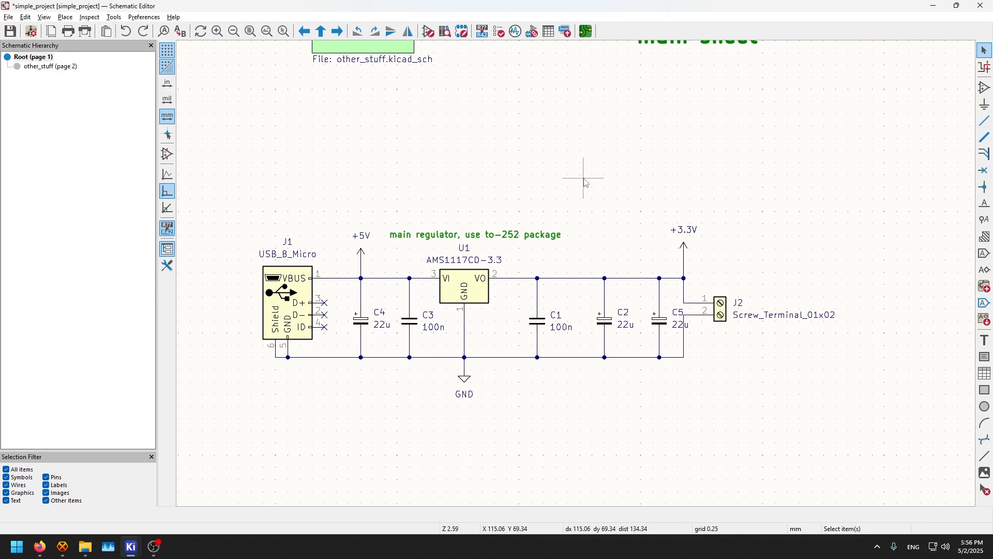
shift+scroll(585, 181, down, 3)
shift+scroll(585, 179, up, 3)
shift+scroll(585, 176, up, 1)
shift+scroll(584, 172, down, 3)
shift+scroll(595, 173, up, 1)
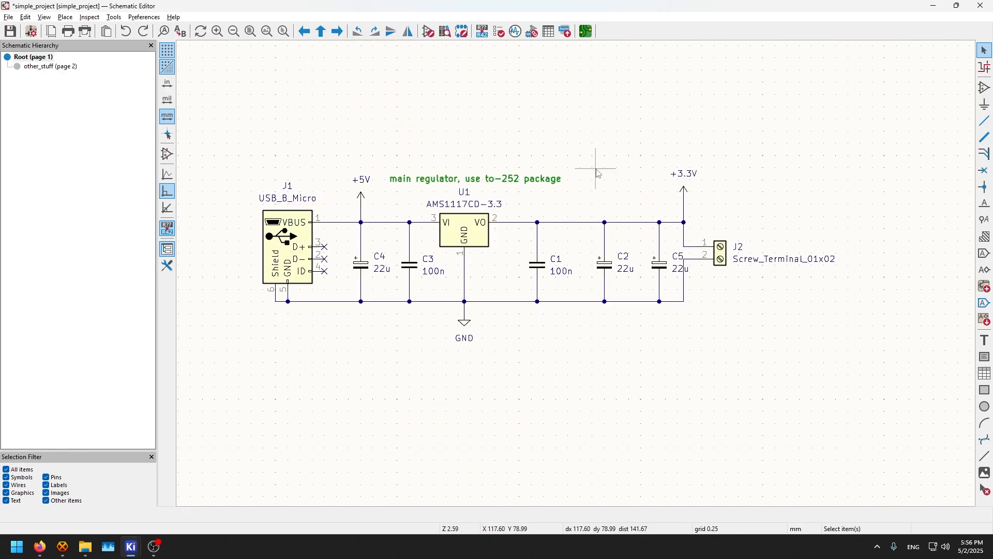
shift+scroll(598, 173, up, 1)
scroll(569, 215, up, 3)
scroll(580, 276, down, 3)
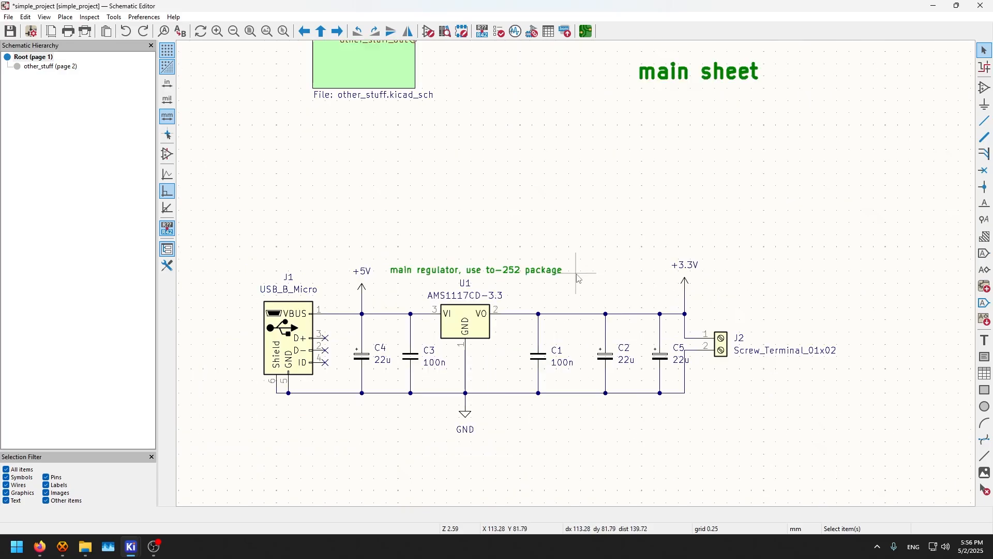
scroll(578, 278, up, 3)
scroll(575, 277, down, 4)
scroll(701, 222, up, 3)
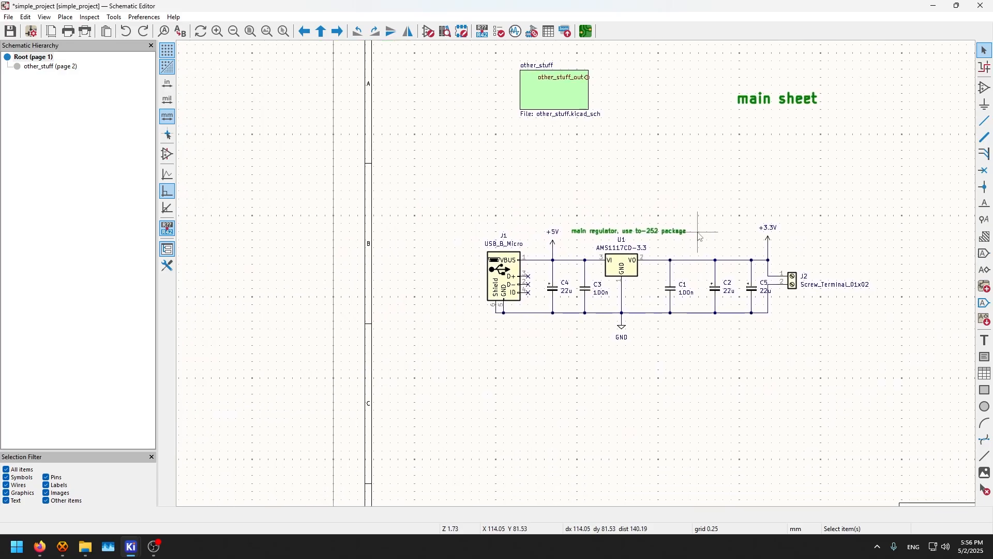
Step: Open the preferences and review the Common, Mouse and Touchpad, and Data Collection pages
click(114, 17)
mouse_move(150, 20)
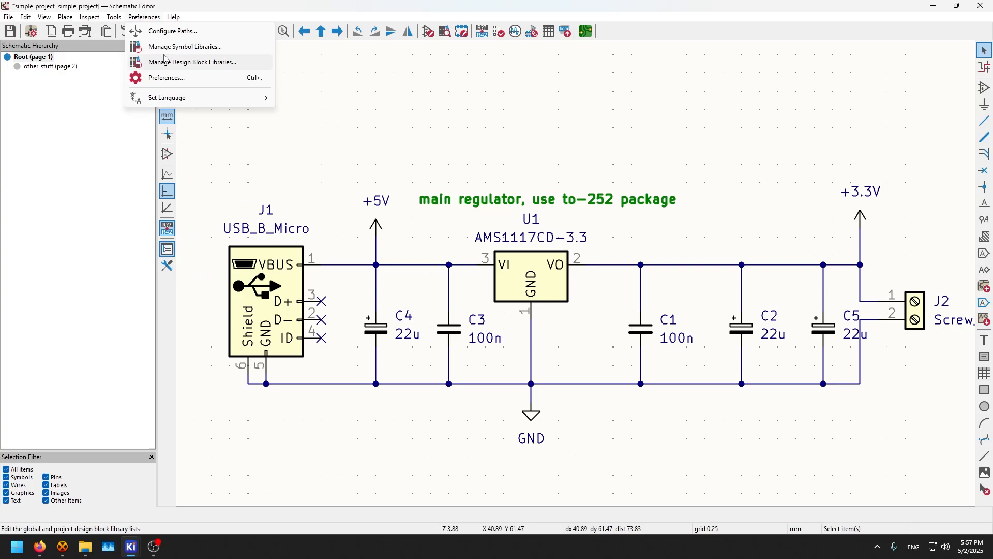
click(147, 78)
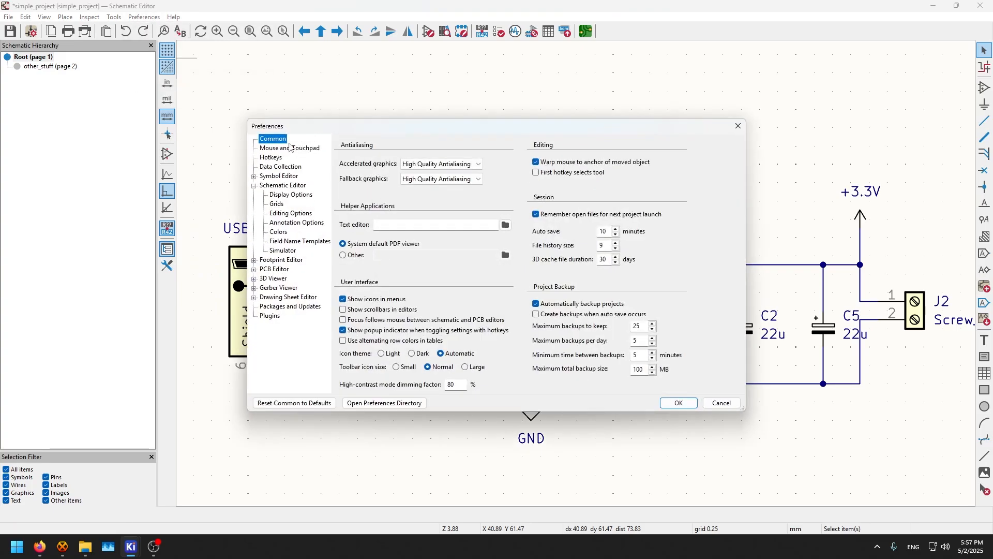
click(289, 149)
click(270, 167)
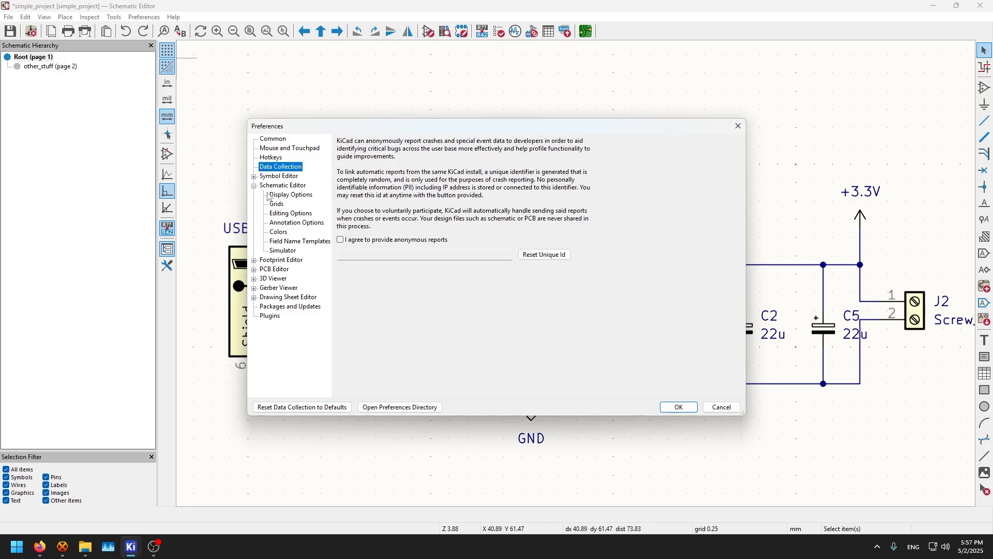
Step: Review the Schematic Editor preferences for display, grids, editing, annotation, colors and field name templates, and close them unchanged
click(269, 187)
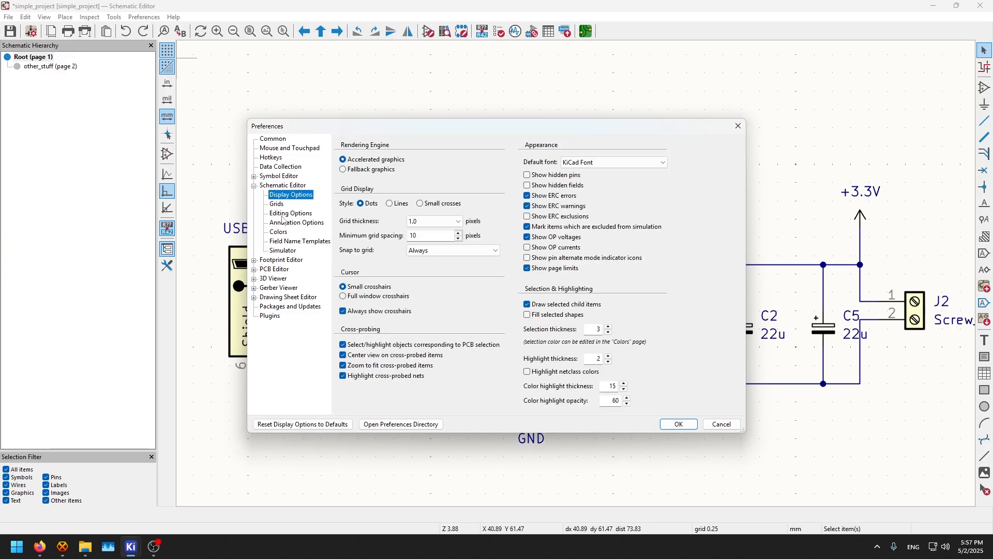
click(282, 205)
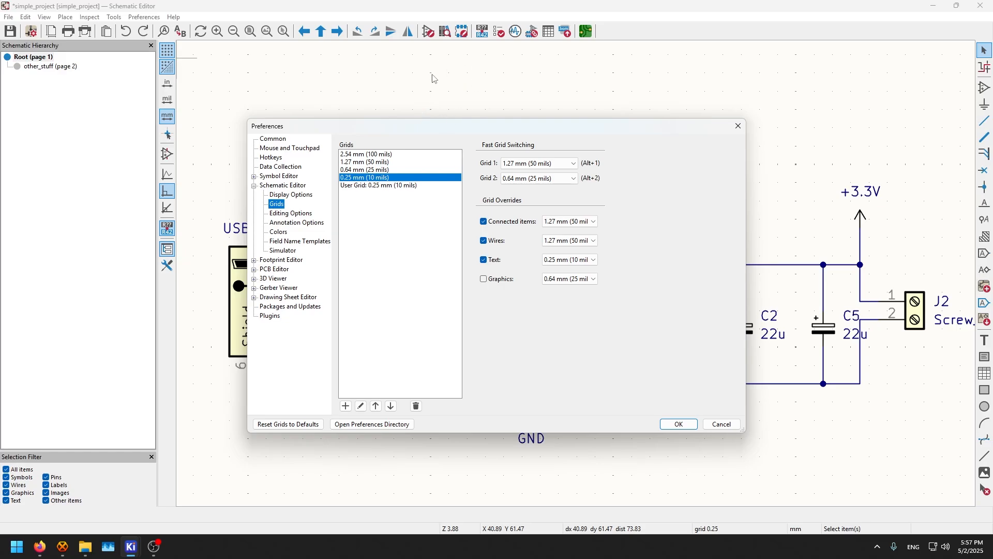
click(298, 213)
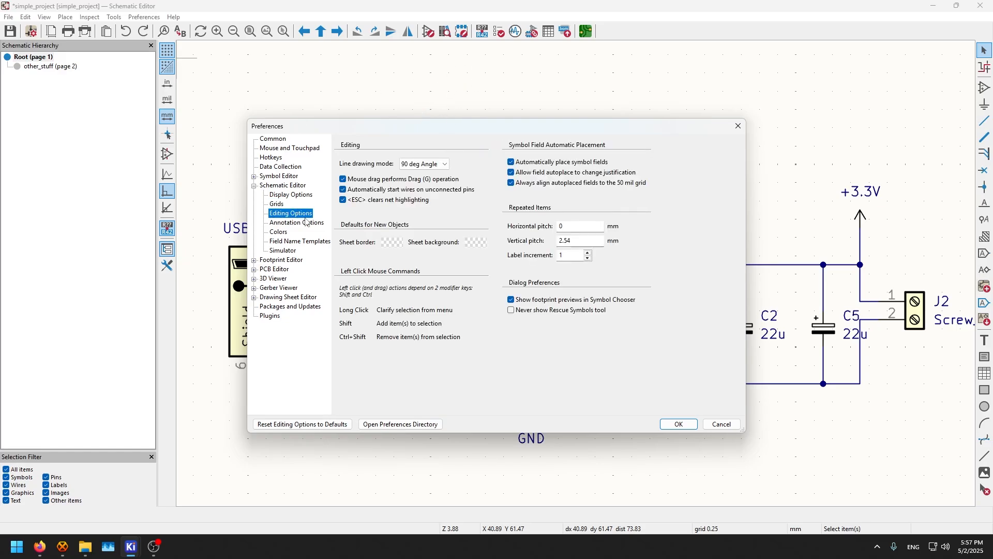
click(293, 225)
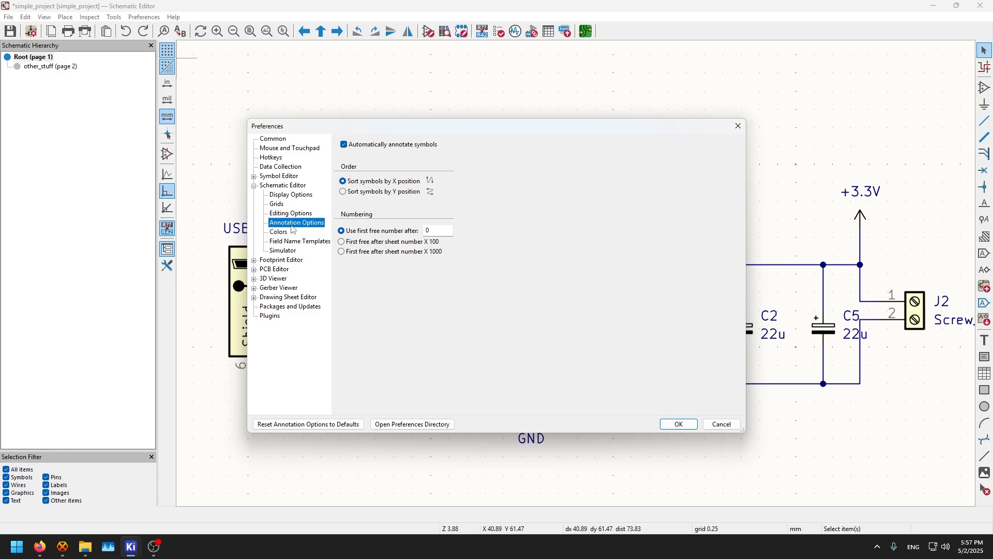
click(278, 232)
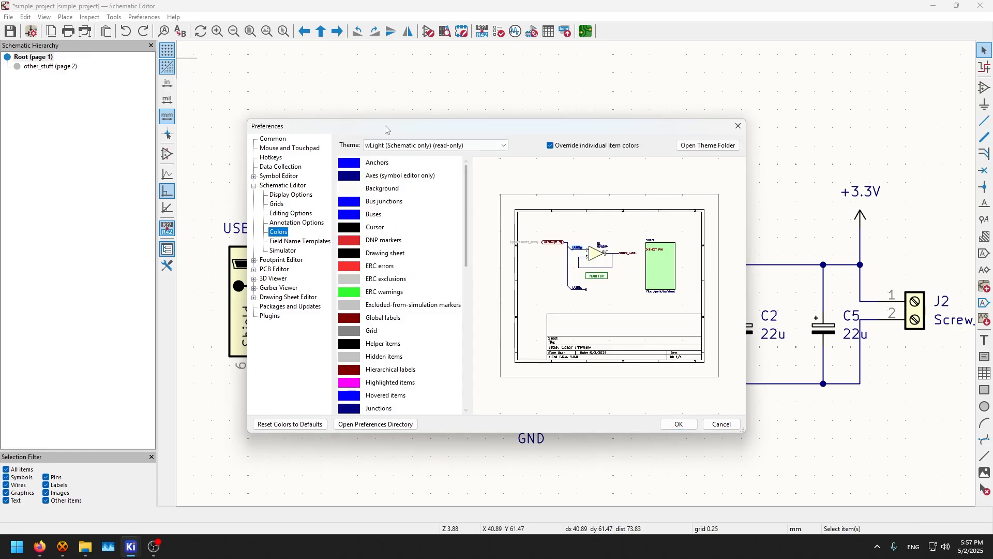
click(299, 242)
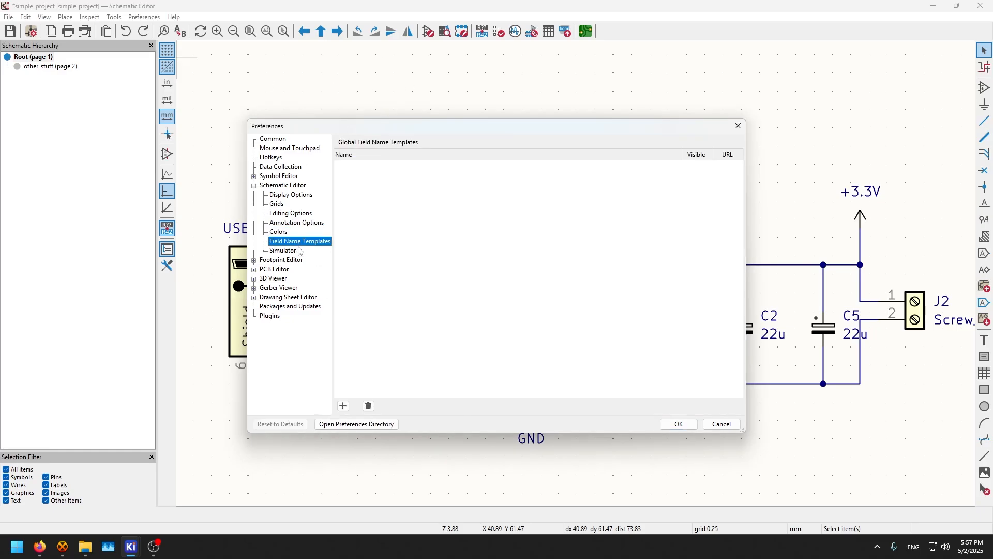
click(739, 126)
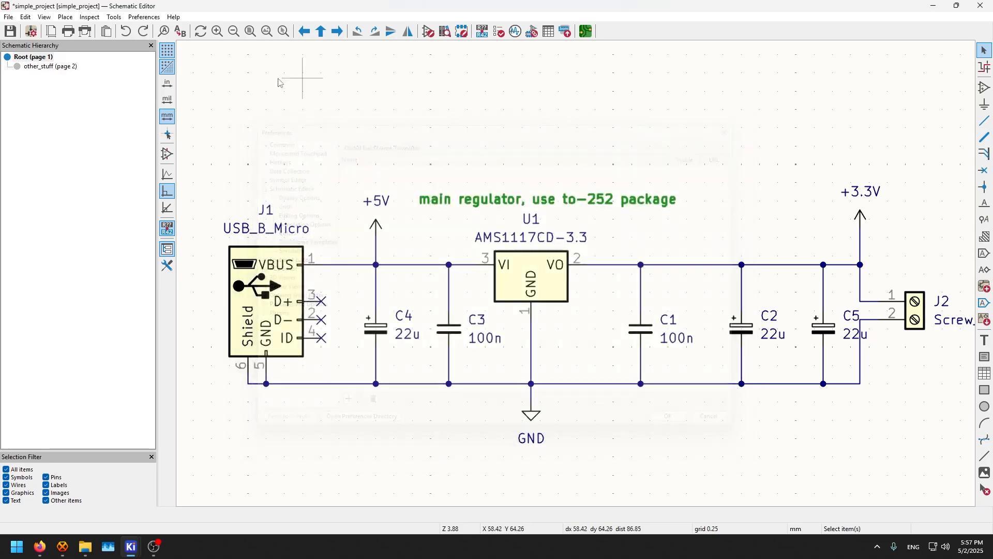
Step: Save the schematic with its hierarchical sheet
click(140, 17)
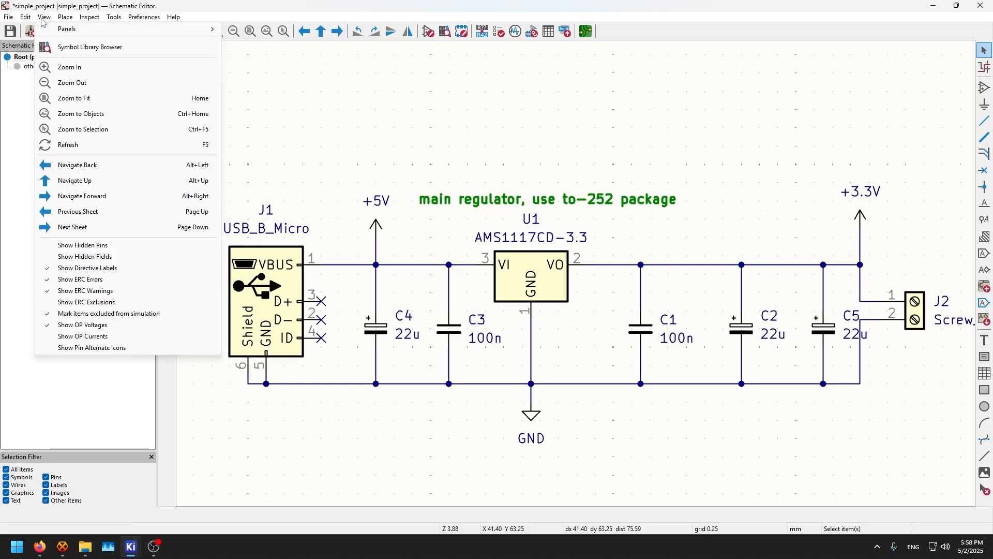
mouse_move(11, 17)
click(30, 31)
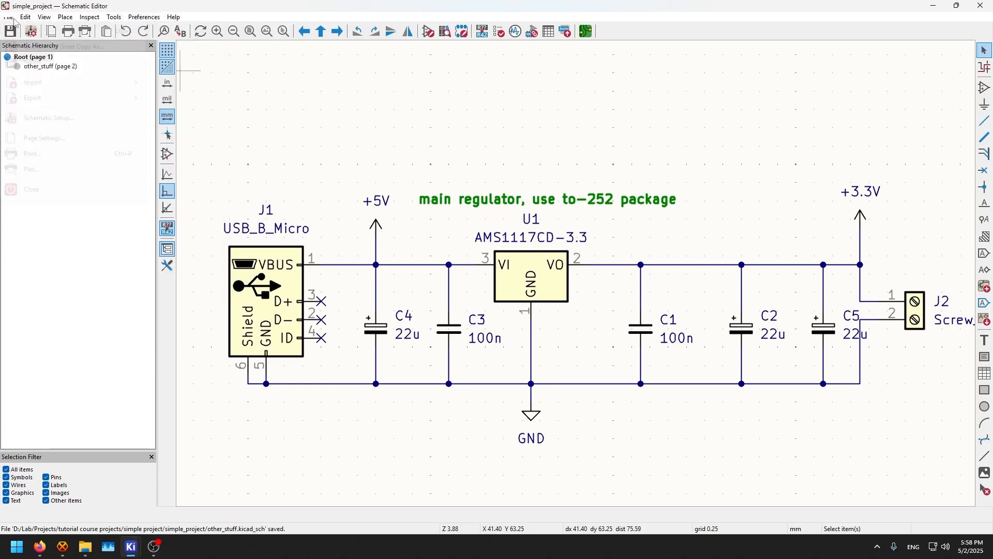
click(9, 17)
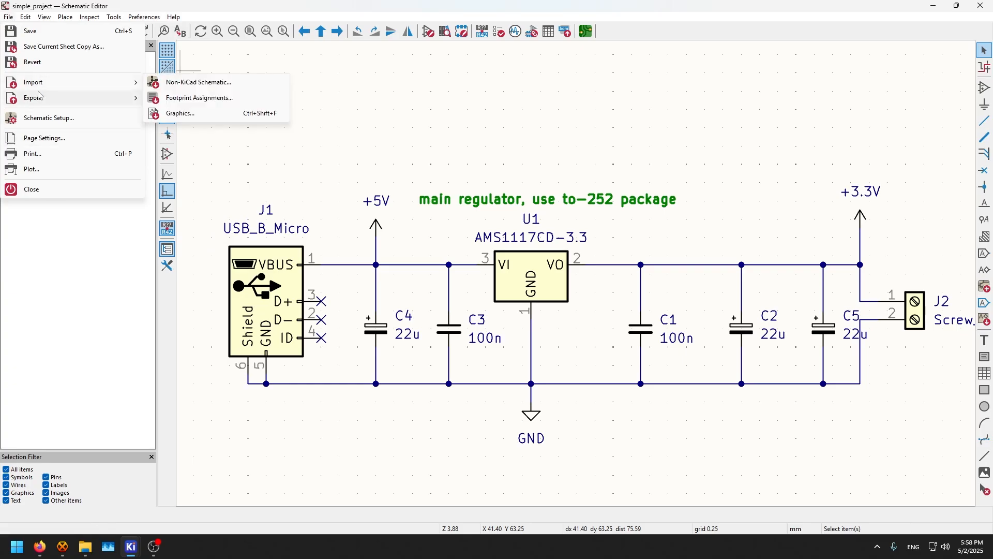
mouse_move(76, 100)
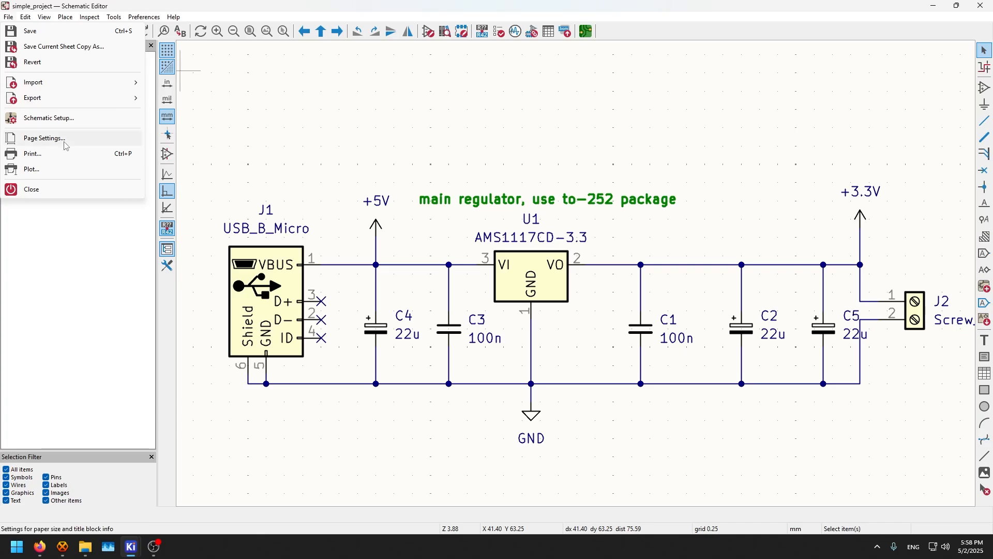
mouse_move(61, 84)
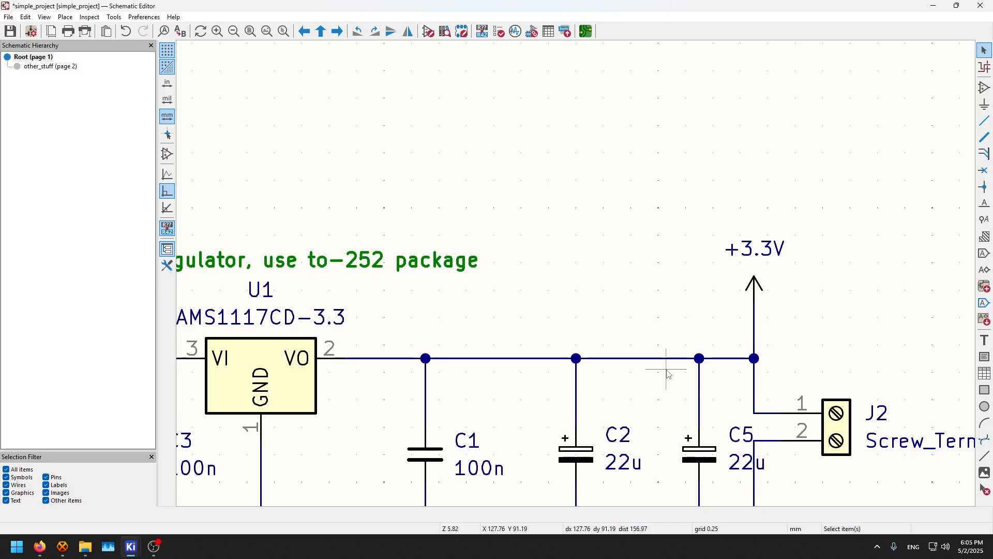
Step: In the schematic setup, set the net class assignment pattern to +3.3V for the Power net class and apply it
middle_drag(611, 317, 661, 195)
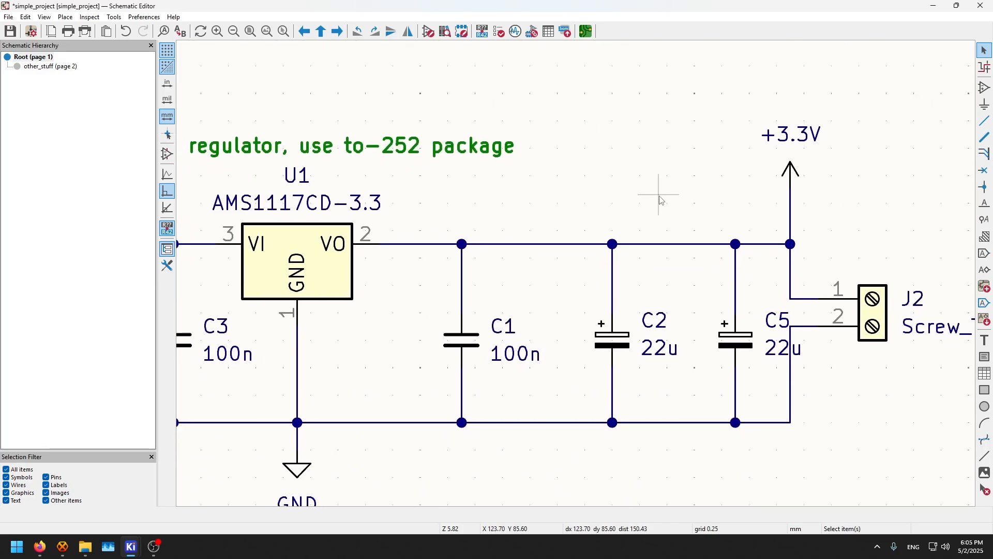
click(31, 31)
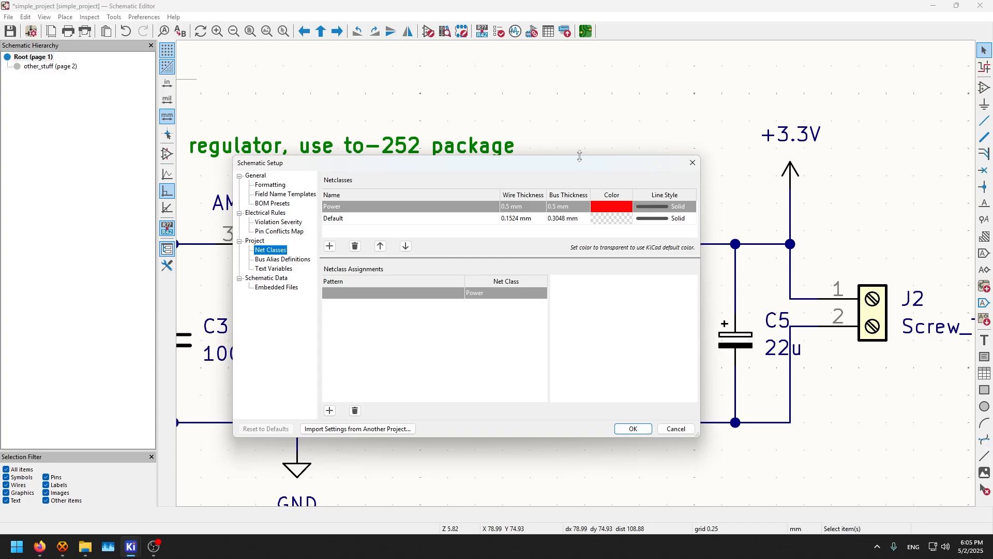
drag(578, 165, 538, 125)
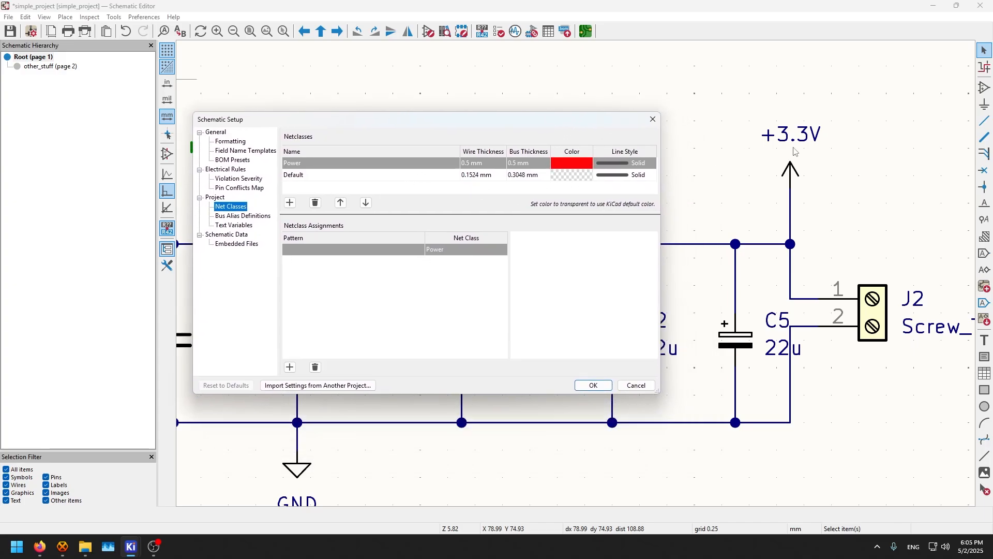
click(339, 253)
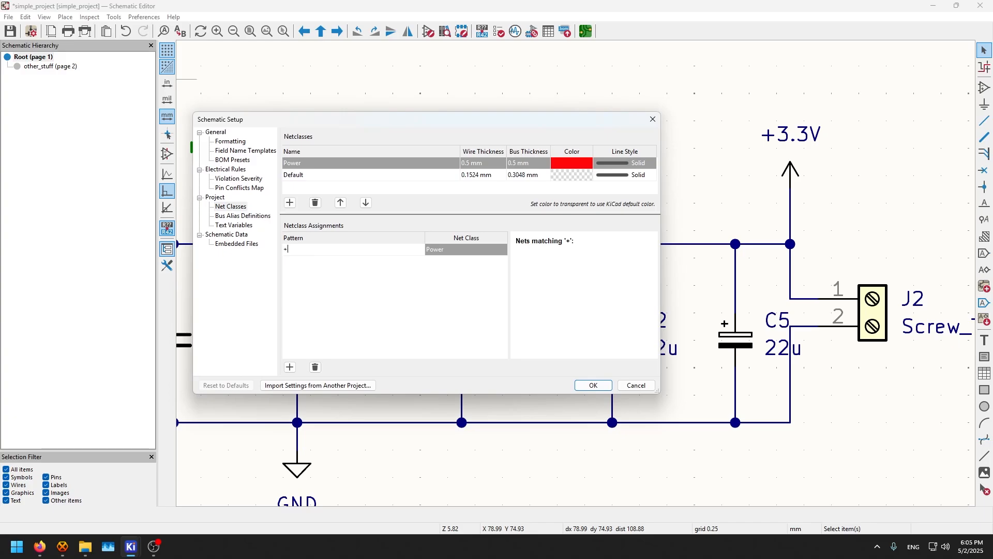
text(+3.3V)
click(430, 254)
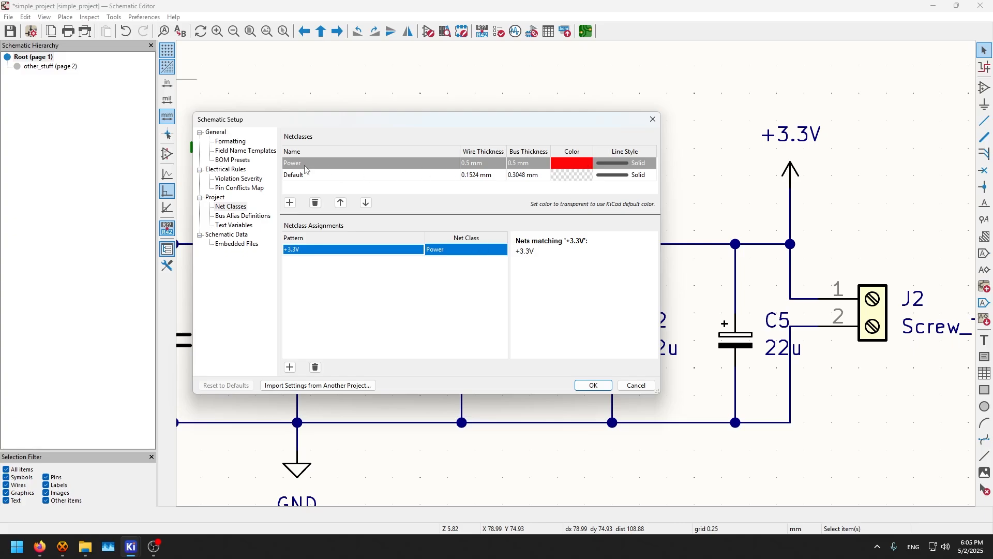
click(387, 193)
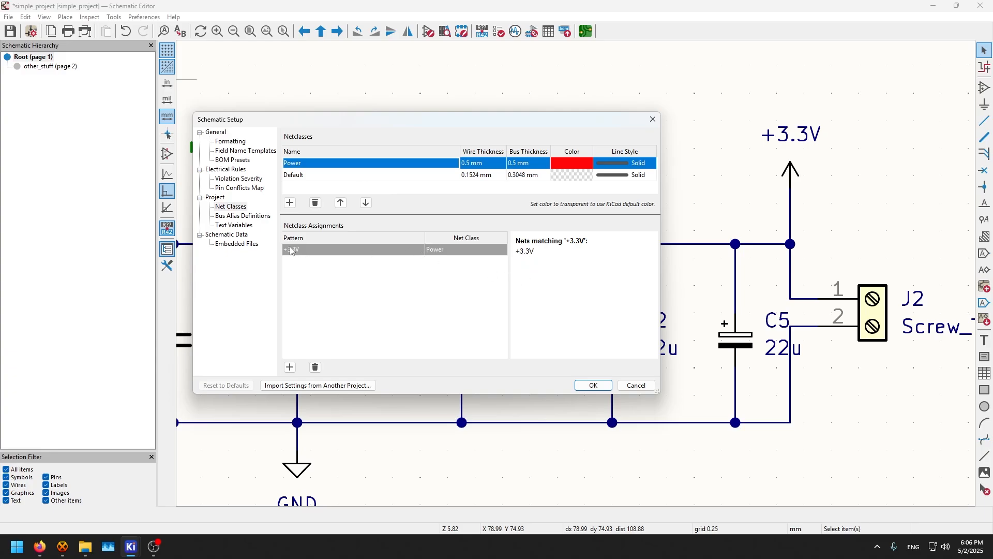
click(593, 386)
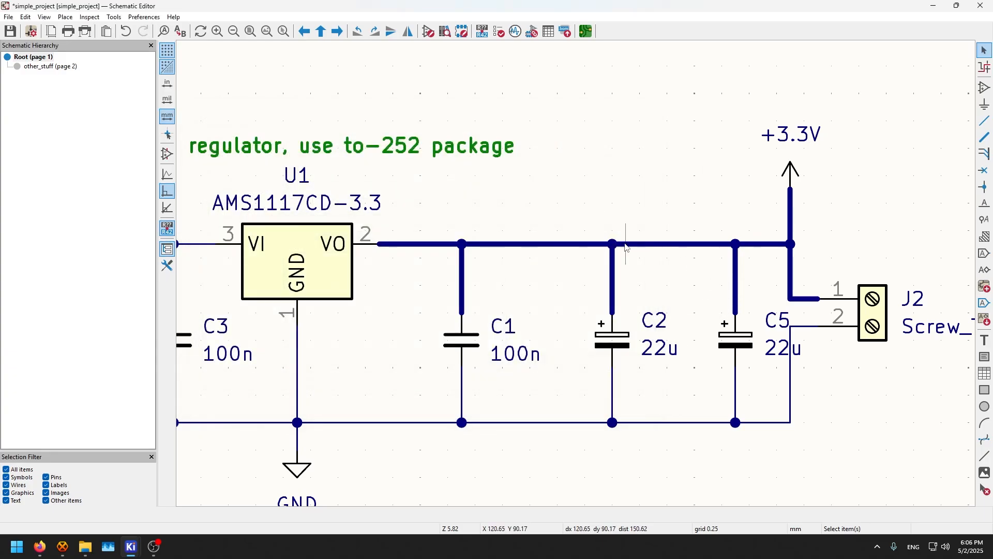
Step: Examine the thickness of the +3.3V wires compared with the other wires around the regulator
scroll(600, 261, left, 3)
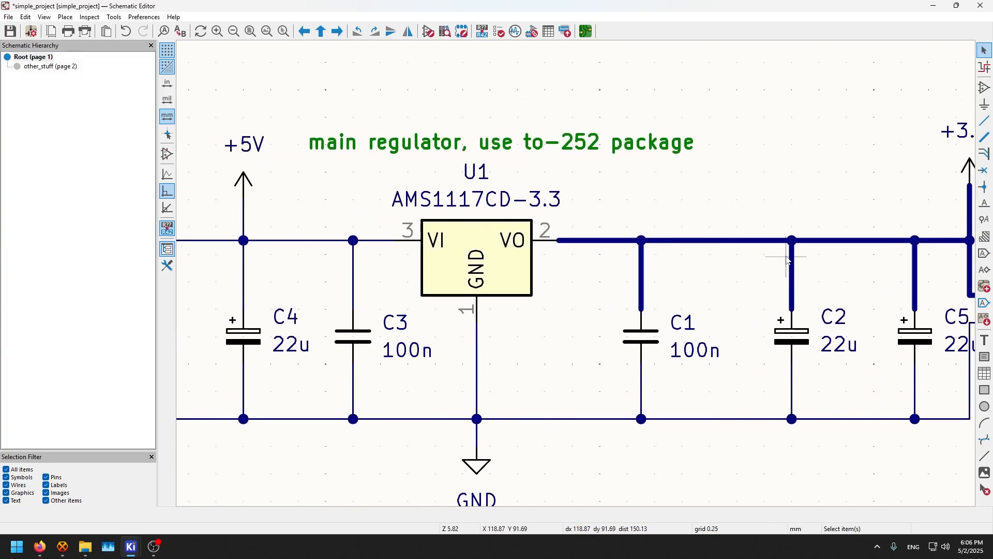
scroll(828, 290, down, 2)
scroll(880, 263, up, 2)
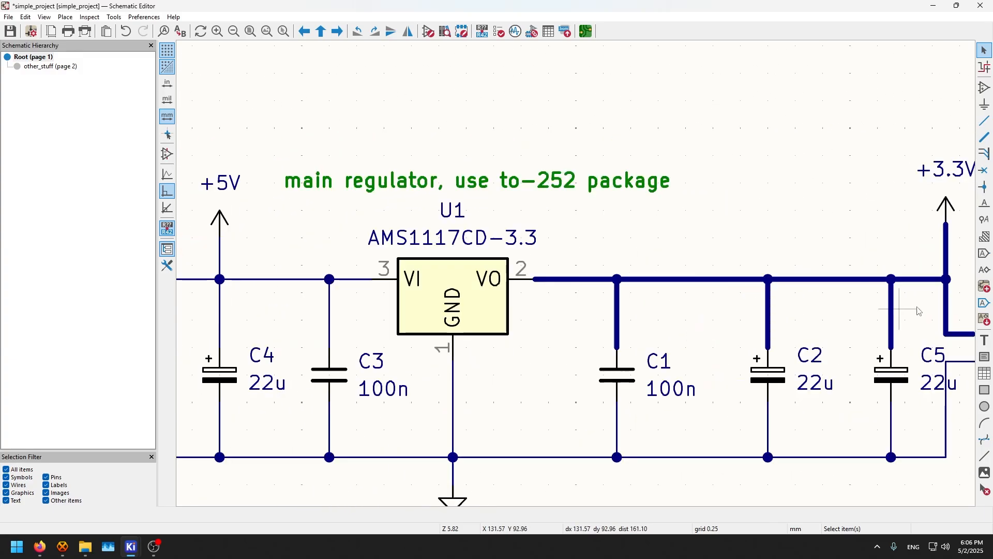
scroll(817, 274, up, 1)
middle_drag(557, 322, 502, 308)
scroll(504, 316, down, 1)
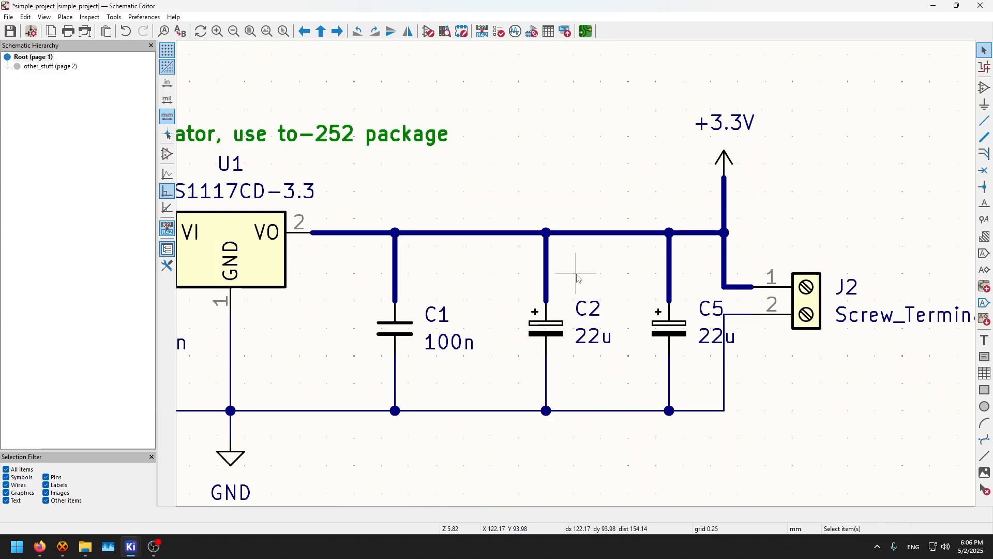
middle_drag(604, 279, 672, 307)
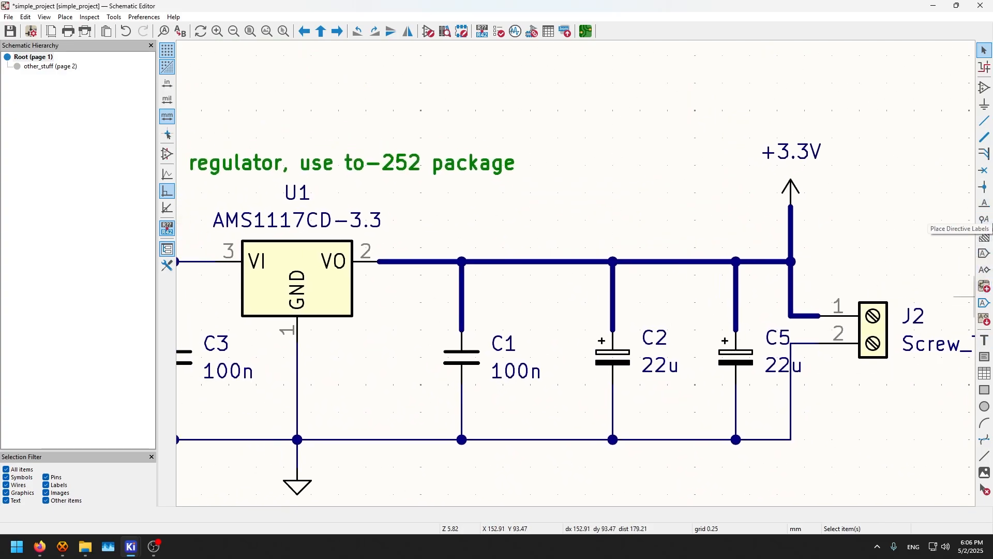
Step: Configure a directive label with the Power net class, a circle shape and the upright orientation
click(984, 221)
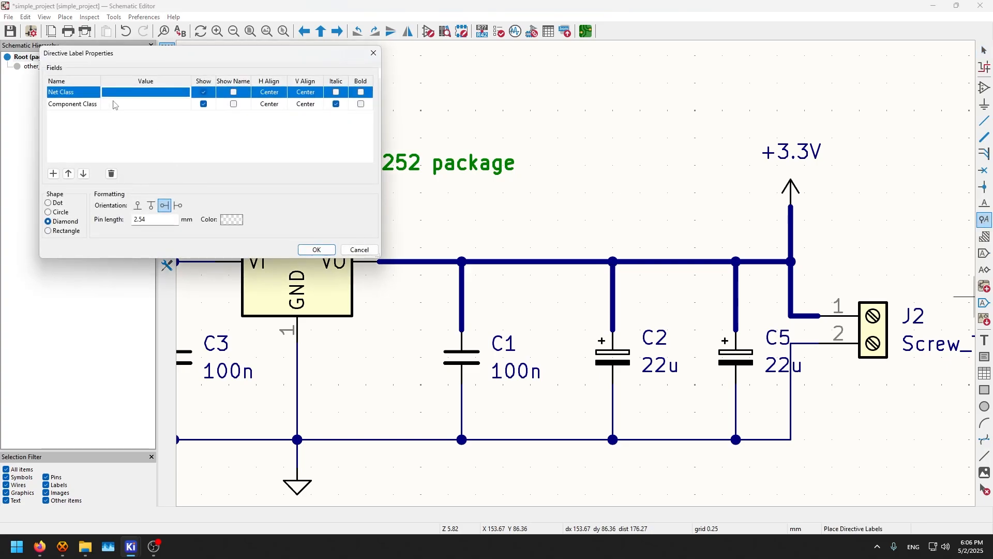
drag(119, 59, 182, 86)
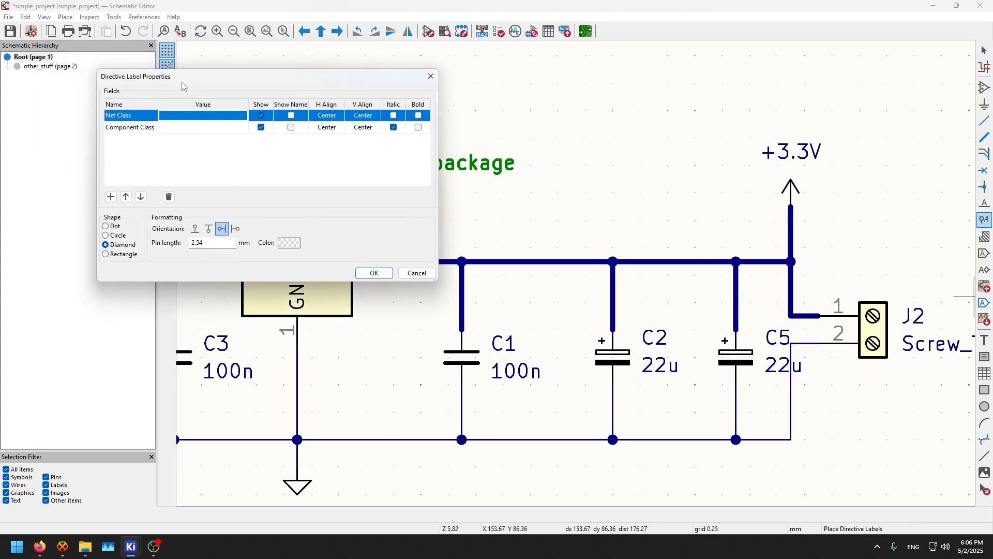
click(193, 115)
click(243, 116)
click(225, 133)
click(112, 236)
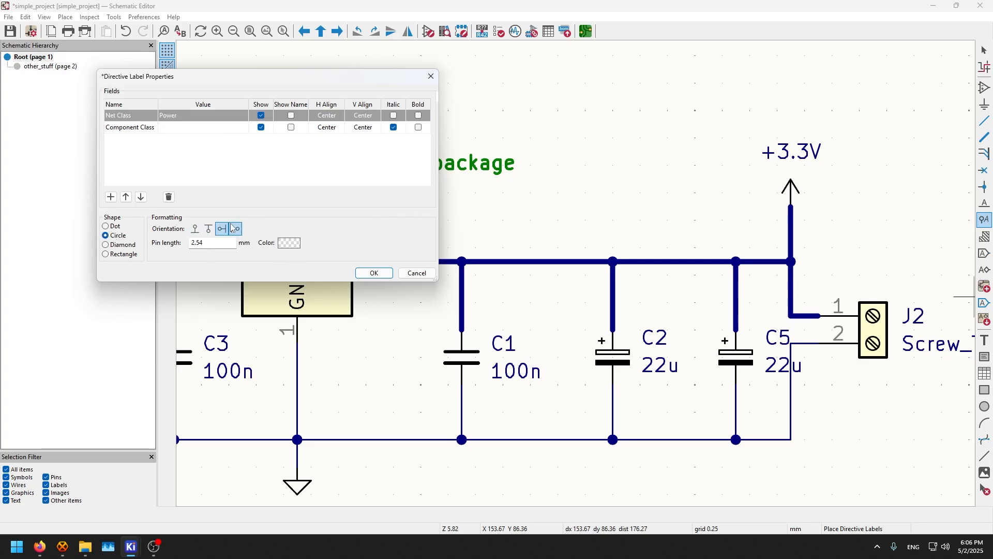
click(194, 229)
click(374, 273)
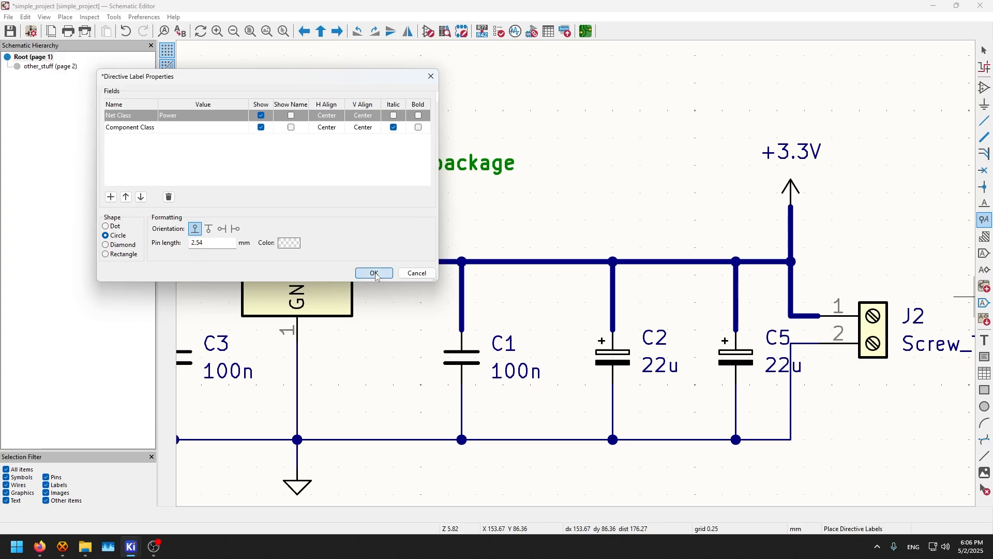
Step: Place the Power directive label on the +5V wire between the VBUS pin of J1 and capacitor C4
scroll(354, 179, down, 5)
scroll(538, 282, up, 4)
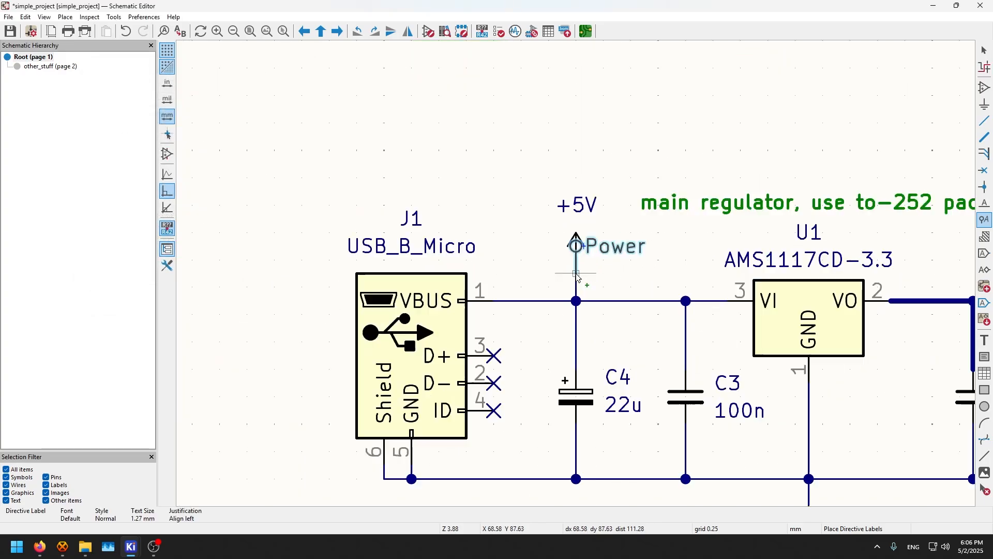
click(533, 301)
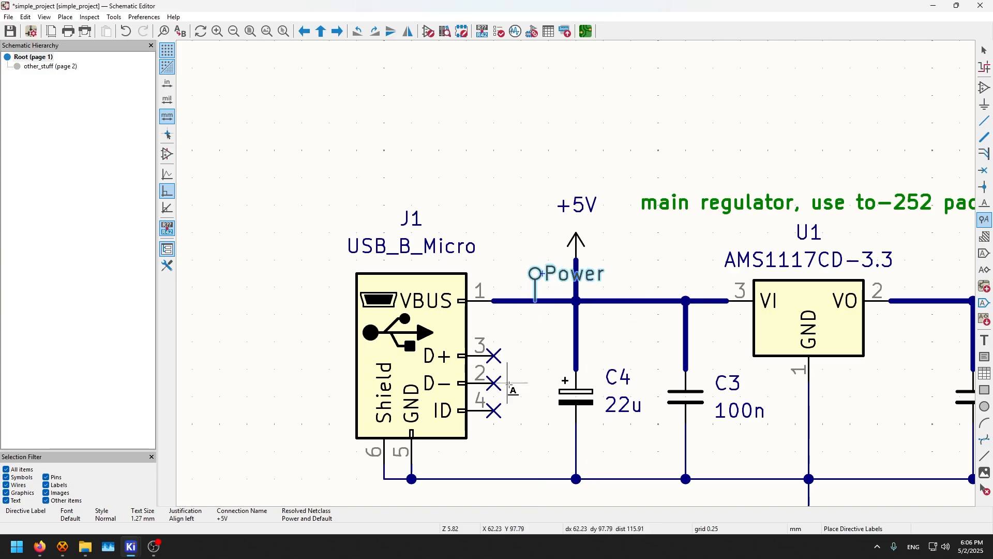
Step: Move the Power directive label off the +5V wire into the empty area above the circuit
key(m)
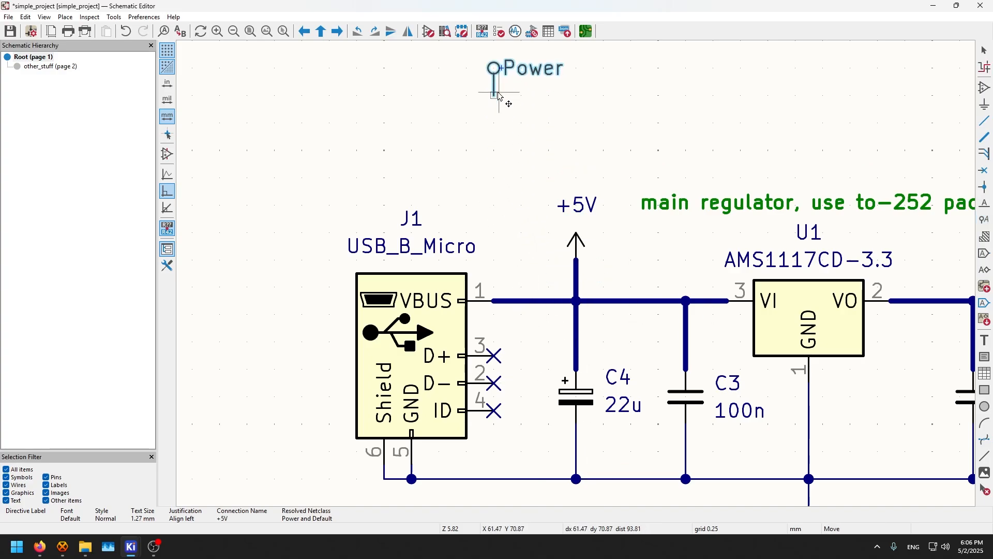
click(498, 96)
scroll(533, 173, up, 3)
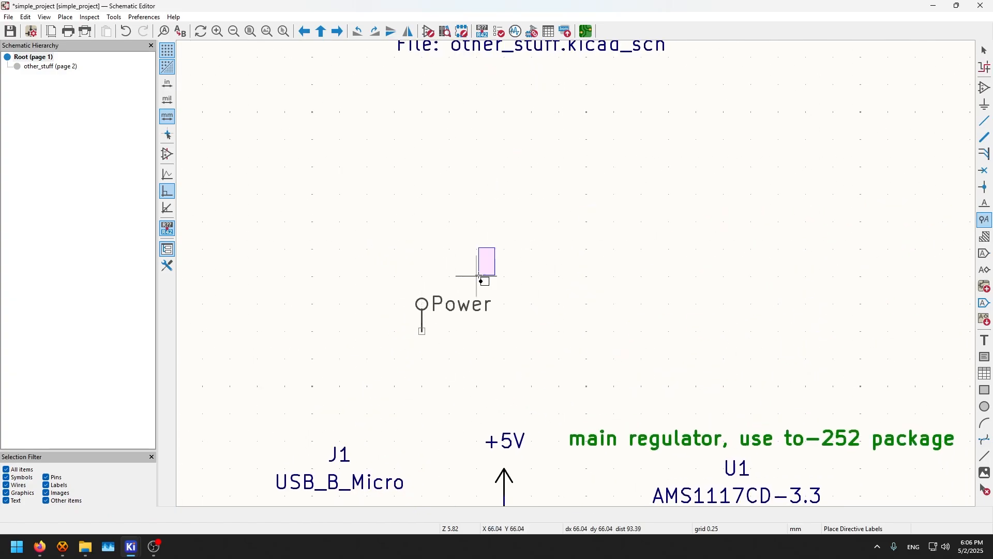
drag(479, 275, 319, 393)
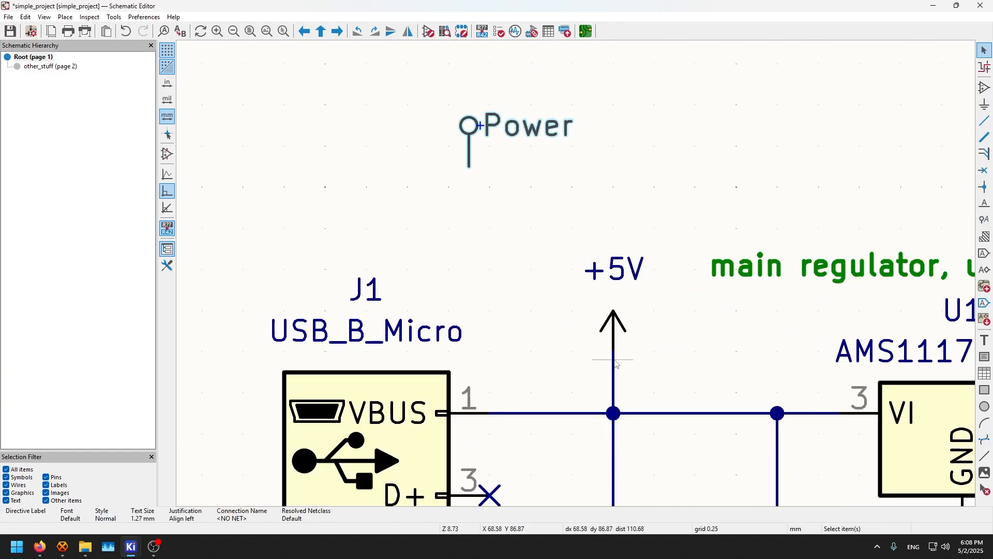
Step: Draw a rectangular rule area about 36 by 39 mm around J1, the +5V symbol and capacitor C4
middle_drag(616, 364, 551, 248)
scroll(595, 287, down, 3)
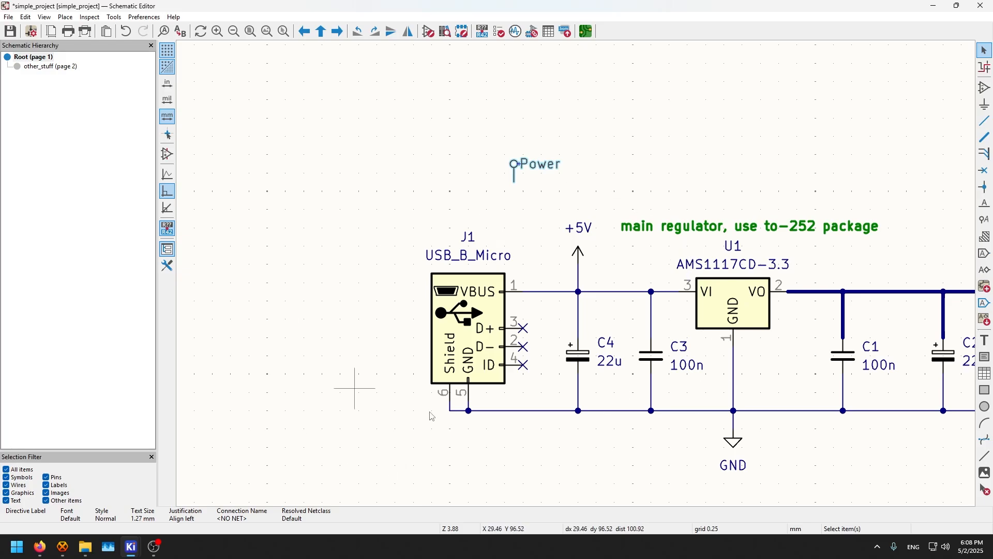
click(555, 185)
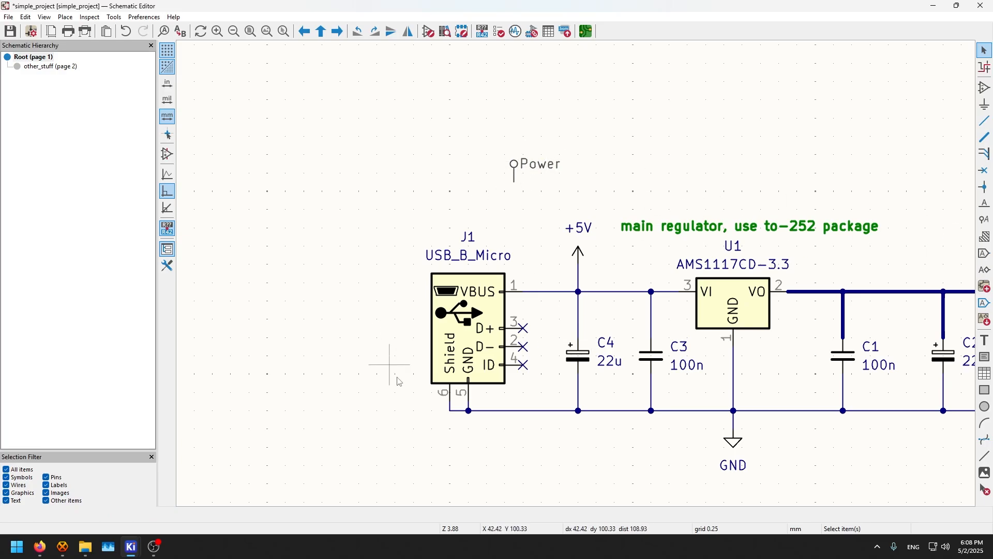
click(983, 237)
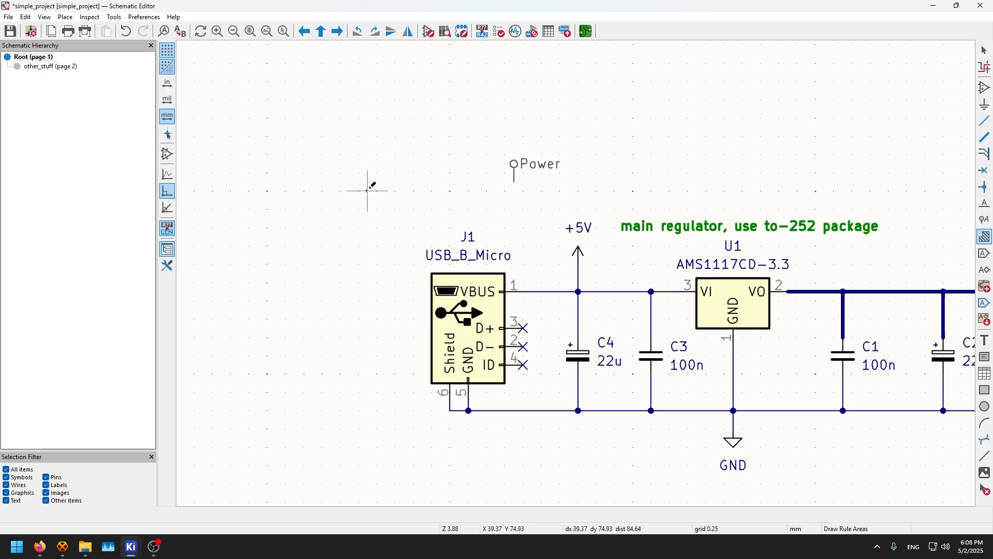
click(413, 200)
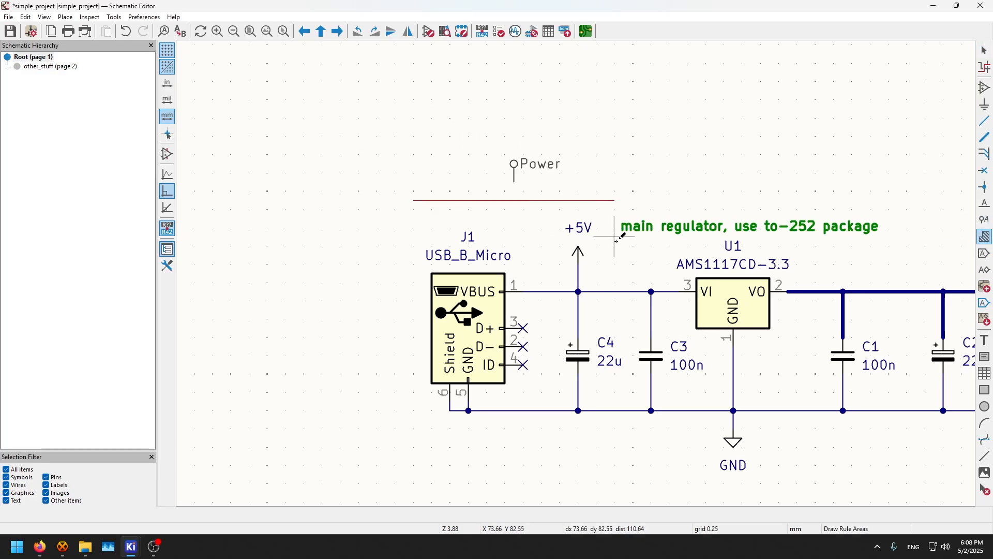
click(615, 200)
click(615, 484)
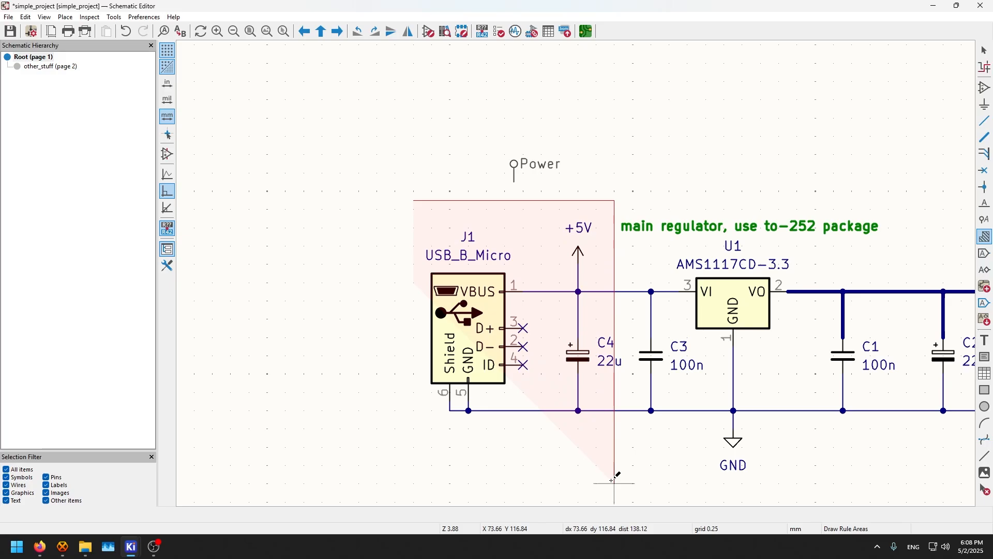
click(359, 483)
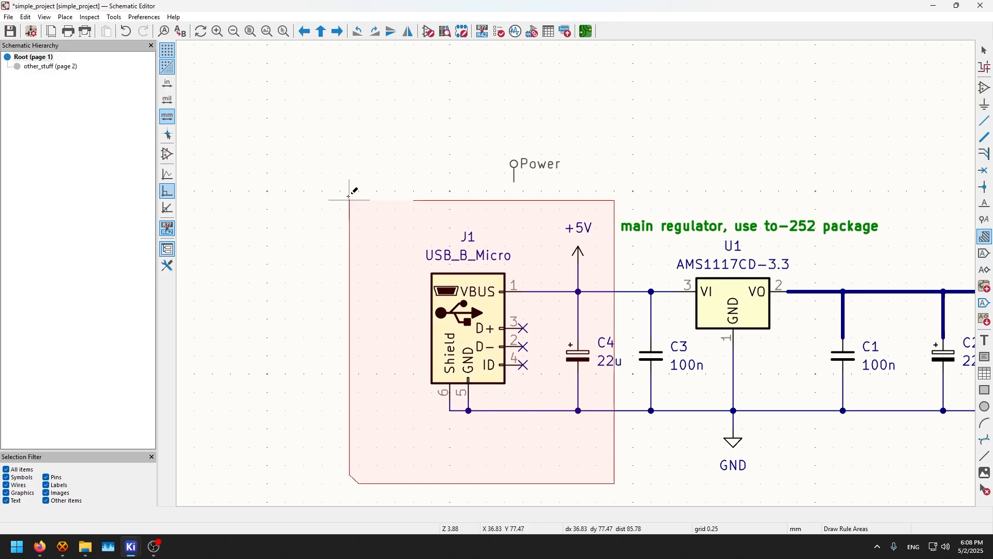
double_click(414, 200)
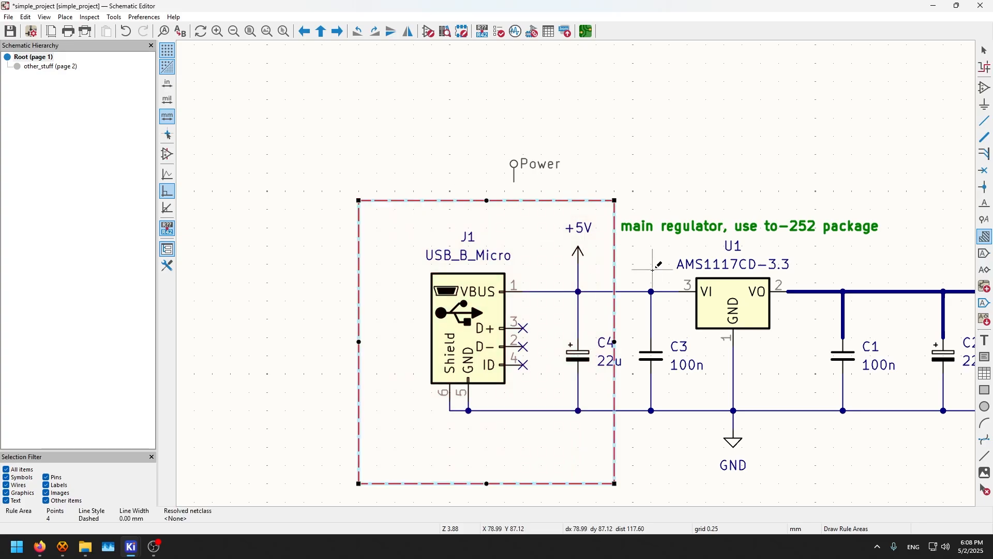
key(Escape)
key(Escape)
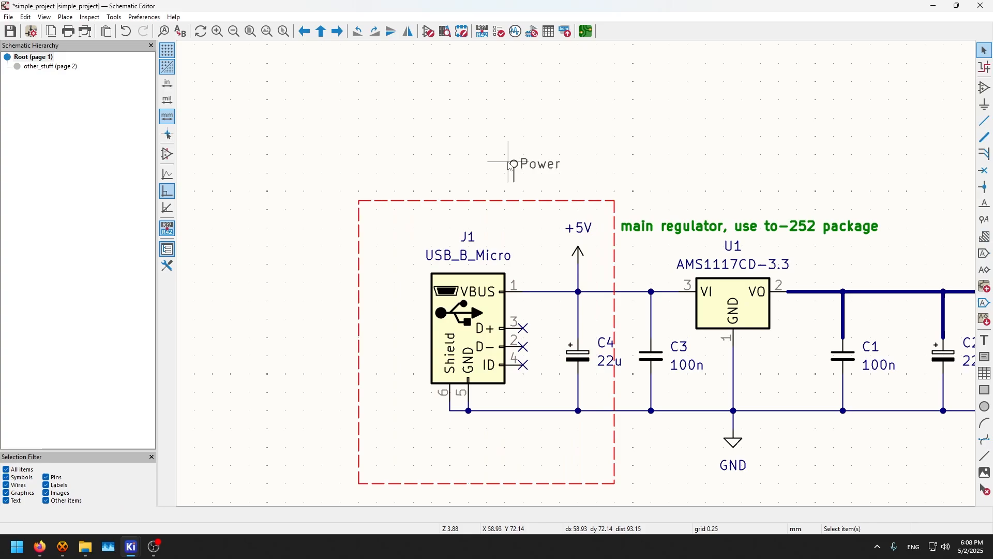
Step: Attach the Power directive label to the upper edge of the rule area and check the wires passing through it
click(516, 164)
drag(519, 174, 454, 193)
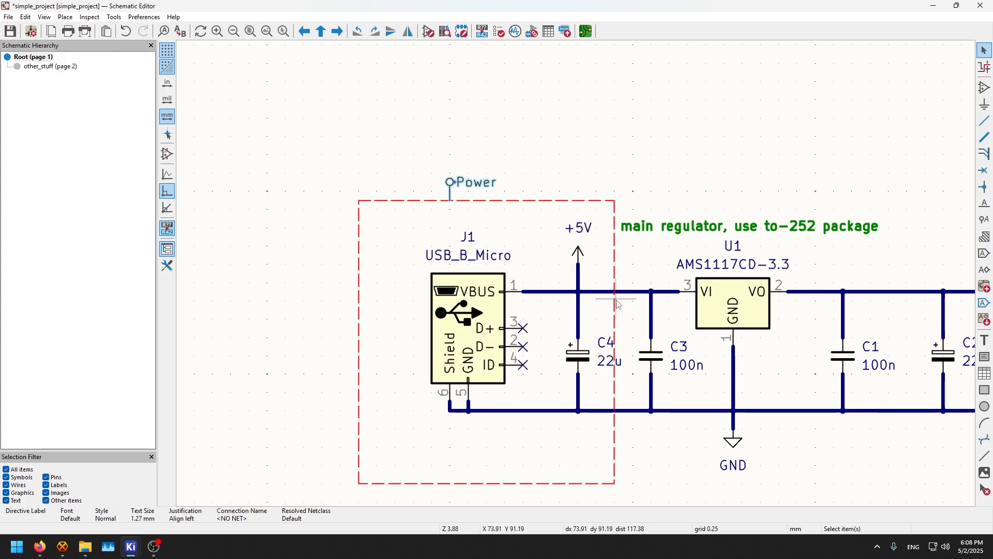
scroll(651, 434, down, 2)
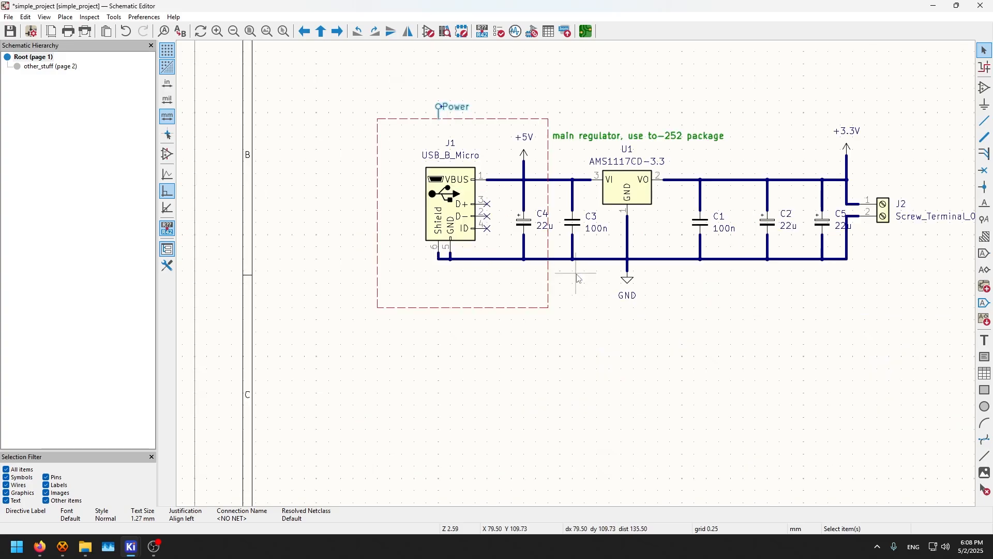
scroll(580, 268, up, 2)
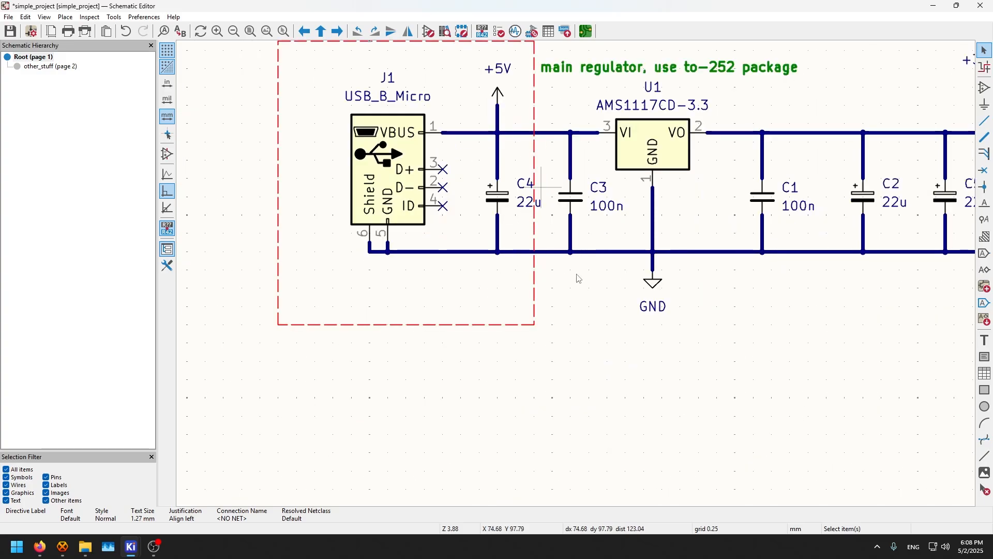
scroll(578, 278, down, 2)
scroll(578, 278, up, 2)
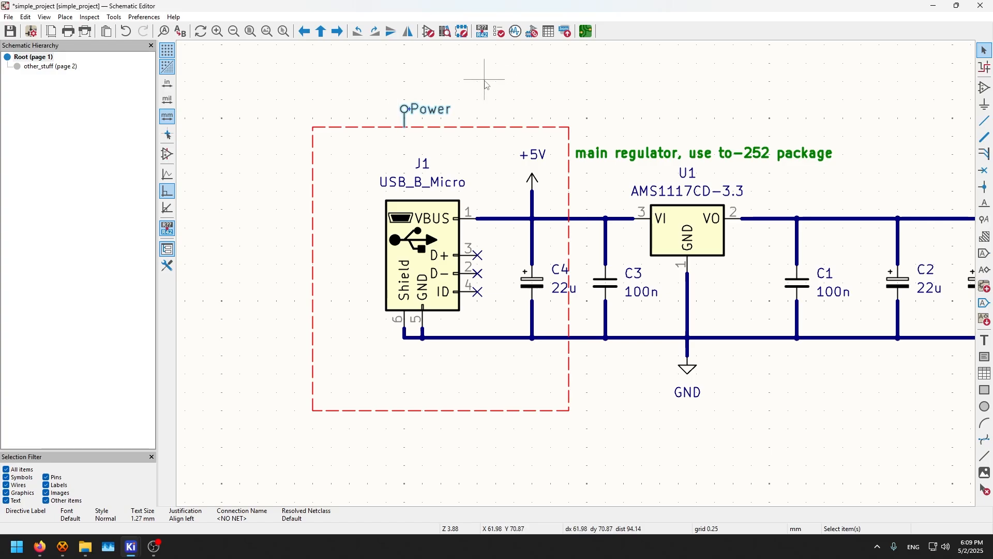
Step: Delete the Power directive label and the rule area around J1 and C4
key(Delete)
drag(427, 91, 328, 141)
key(Delete)
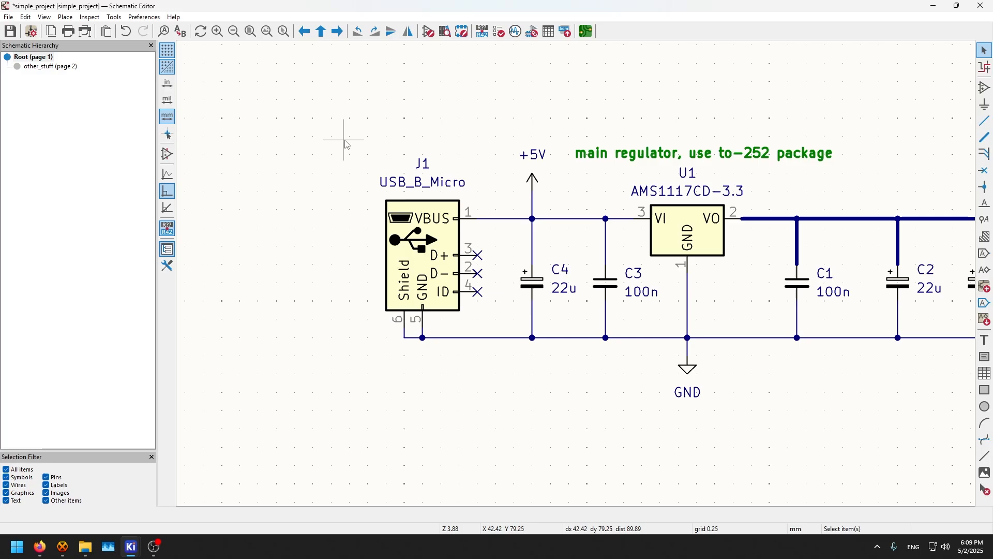
Step: Save the schematic with its other_stuff sheet
key(ctrl+s)
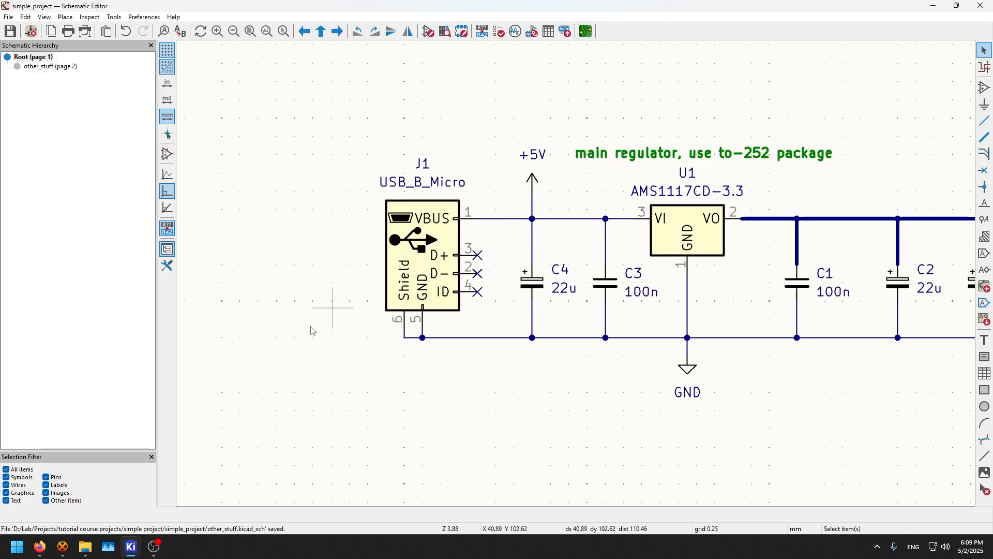
scroll(306, 339, down, 1)
scroll(606, 270, up, 1)
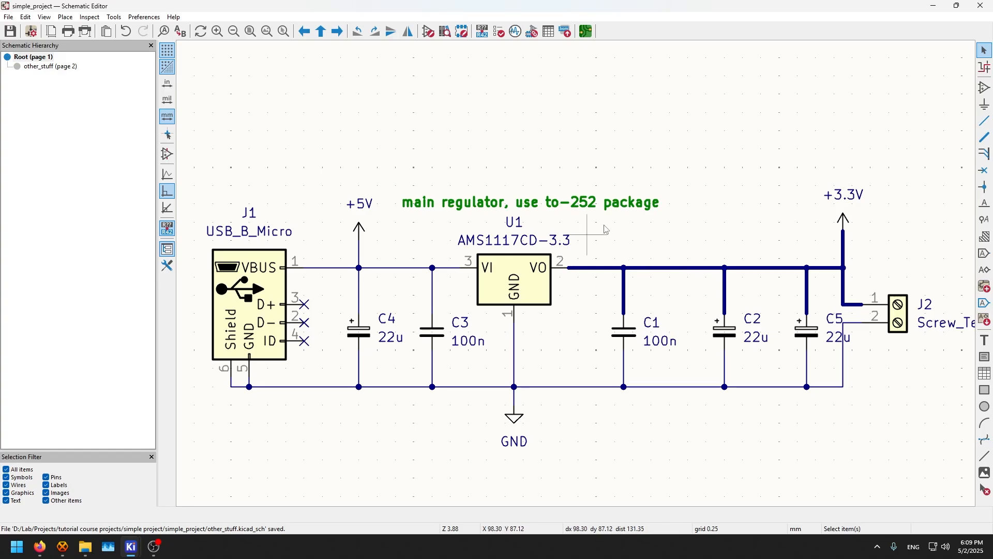
Step: Reopen the schematic setup for review and return to the regulator circuit
click(31, 32)
click(345, 282)
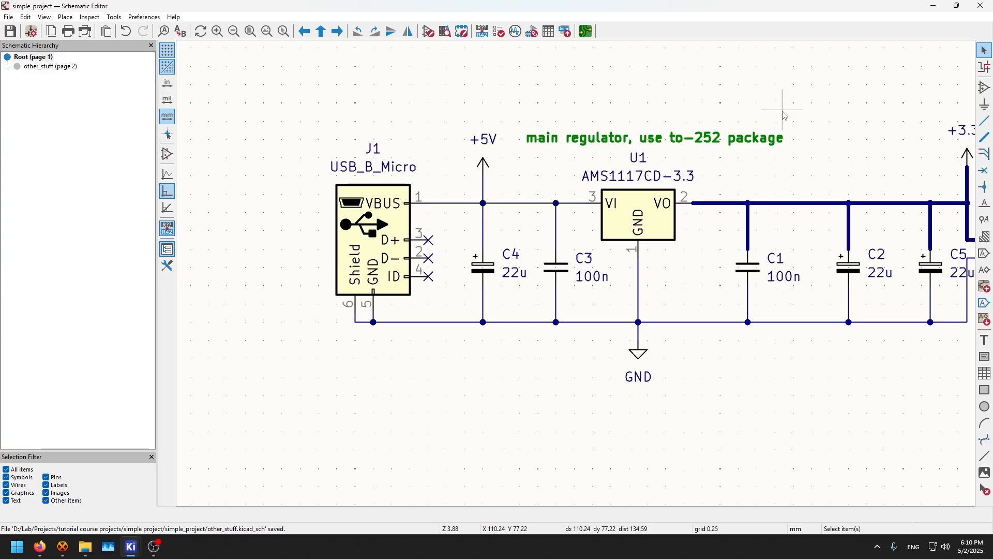
ctrl+scroll(785, 115, right, 3)
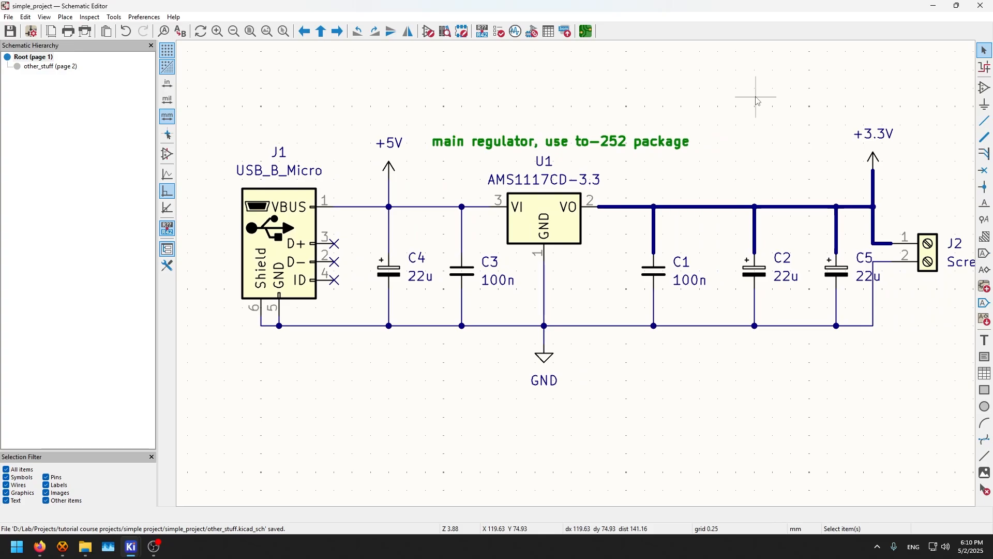